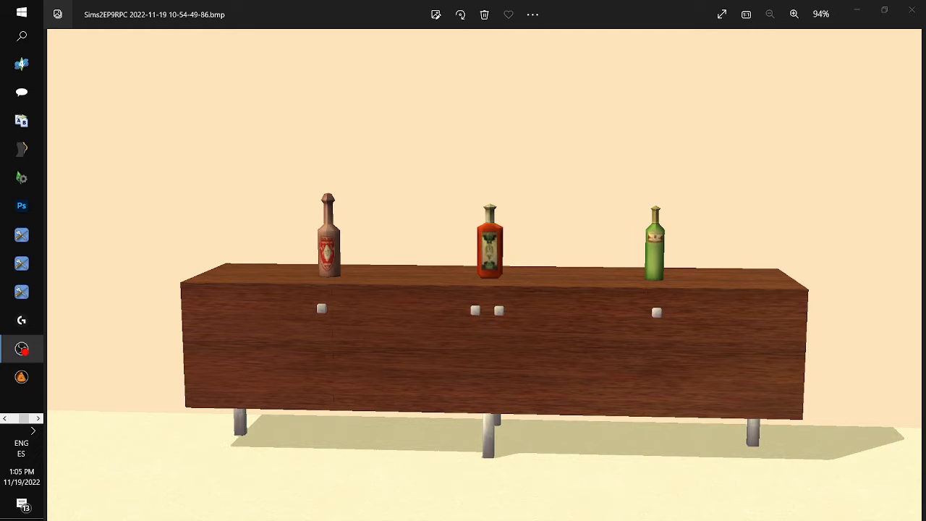
left_click(5, 418)
left_click(6, 418)
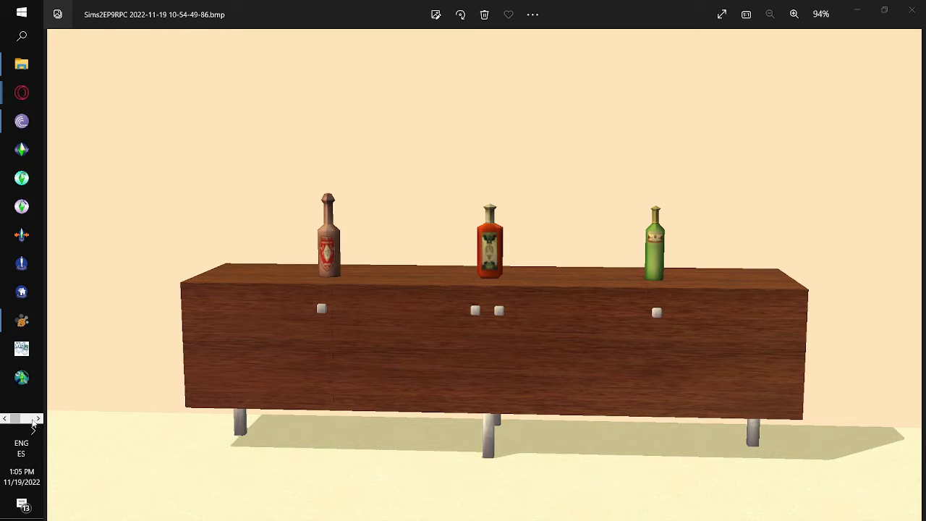
left_click(33, 420)
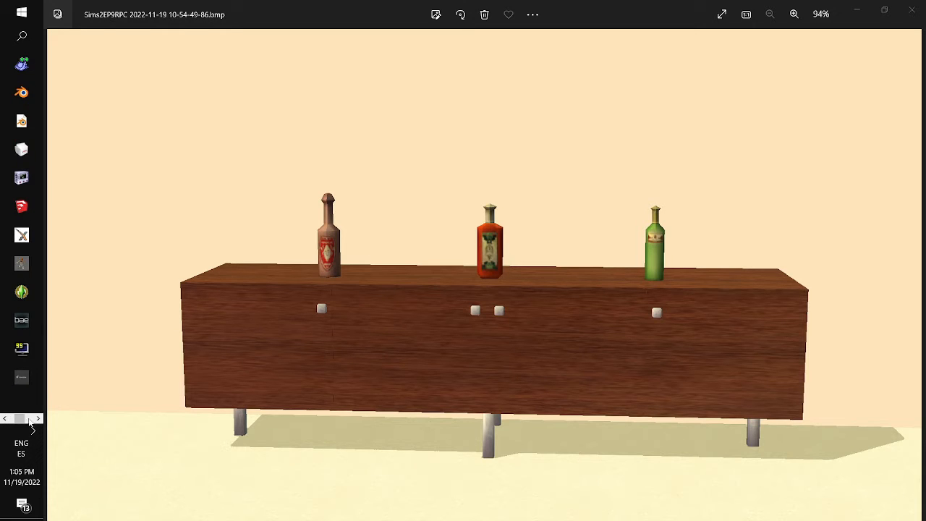
left_click(22, 93)
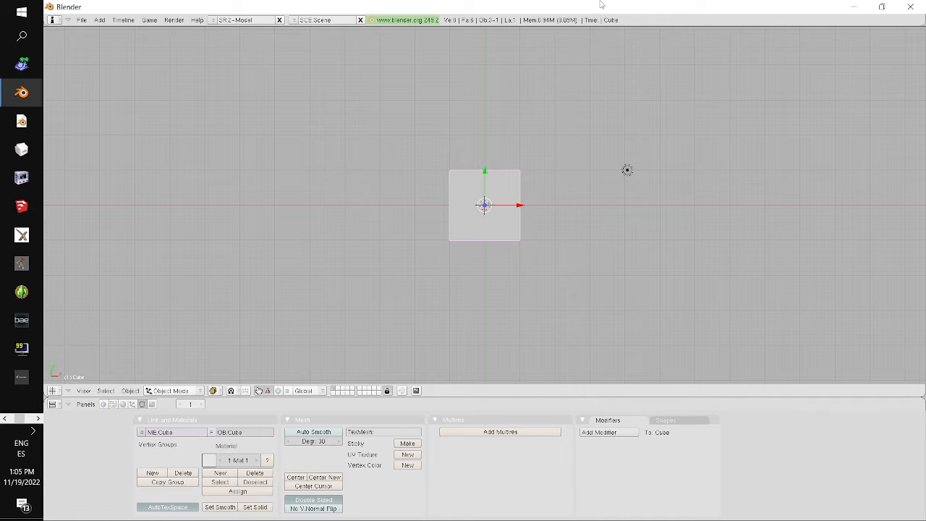
scroll(598, 246, "up", 2)
scroll(598, 246, "up", 4)
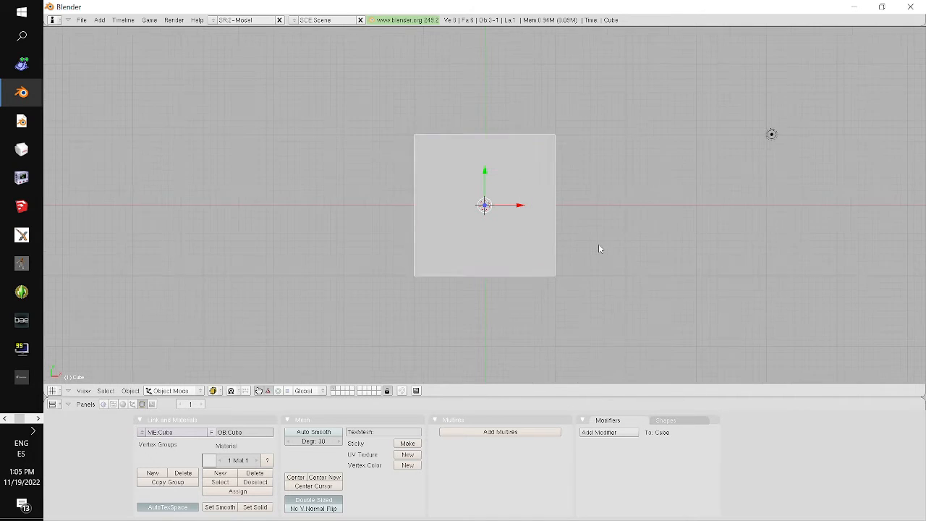
scroll(604, 252, "down", 2)
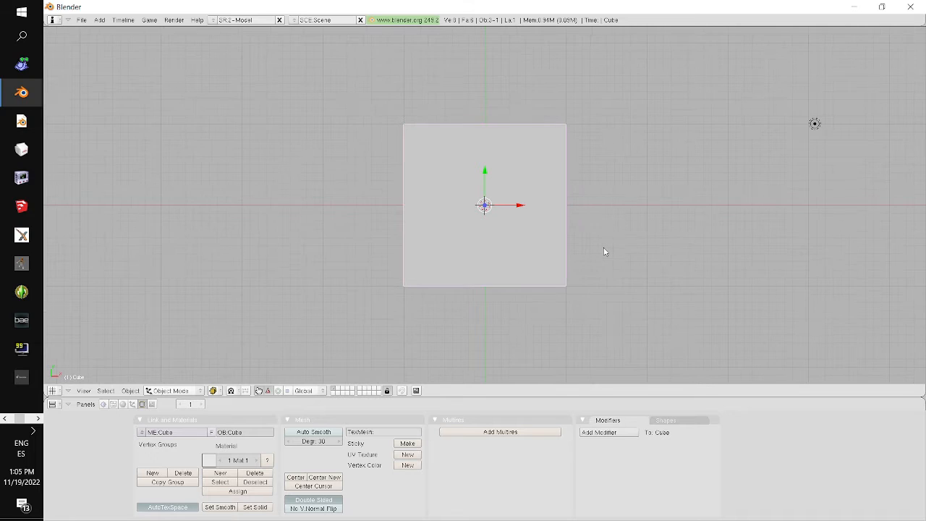
left_click(910, 7)
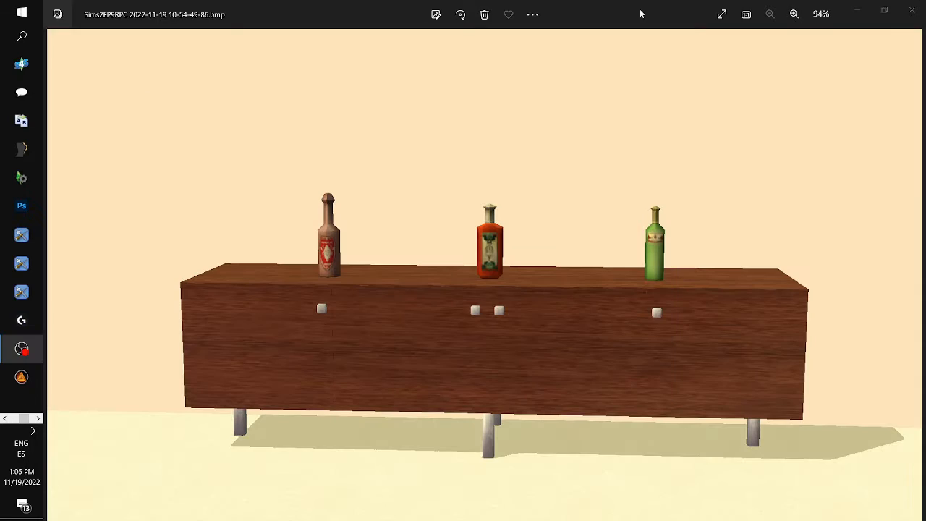
- Launch Blender 3.3, maximize its window and dismiss the splash screen
left_click(38, 418)
left_click(4, 420)
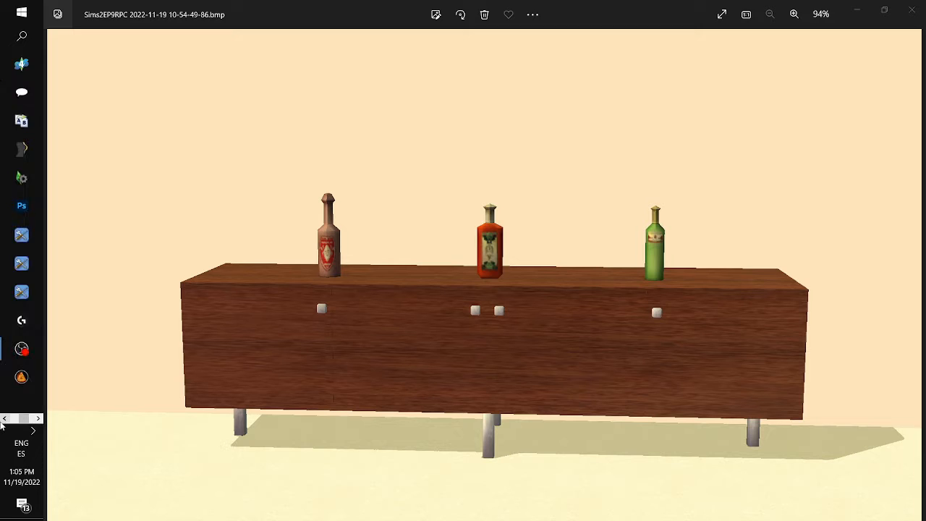
left_click(4, 420)
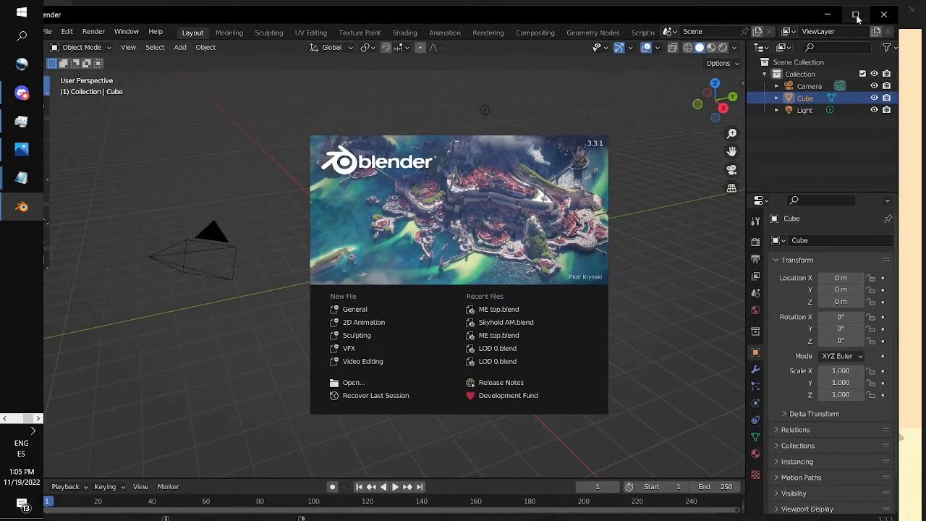
left_click(857, 15)
left_click(305, 312)
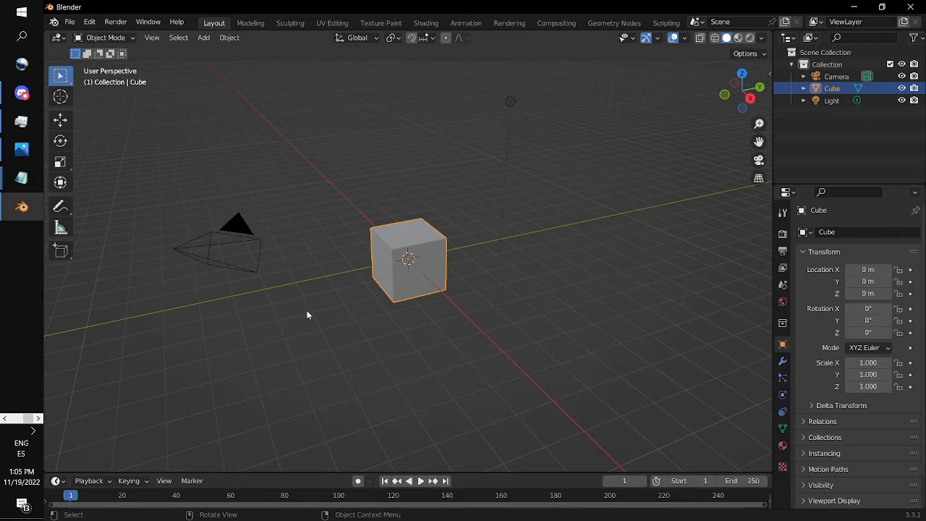
- Delete the default cube from the scene
scroll(365, 277, "up", 1)
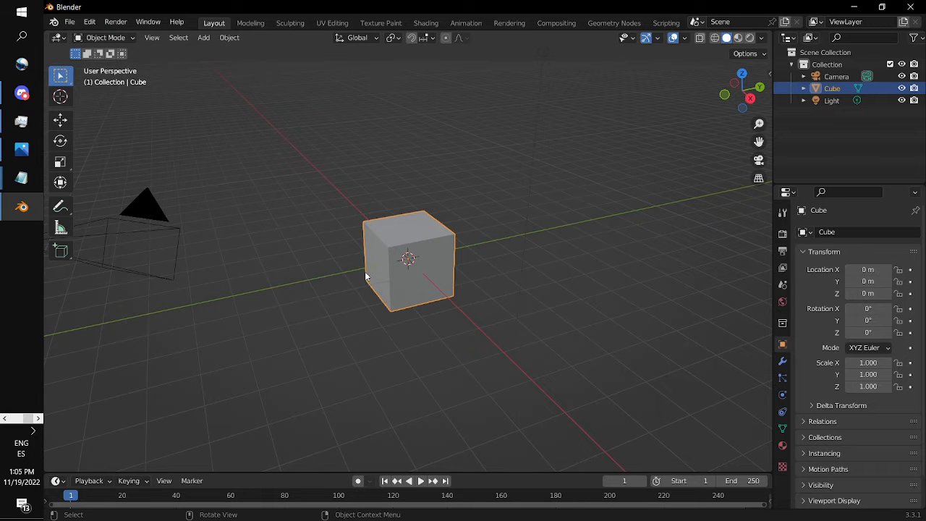
scroll(361, 279, "down", 2)
scroll(363, 277, "up", 1)
scroll(362, 279, "up", 1)
key("Delete")
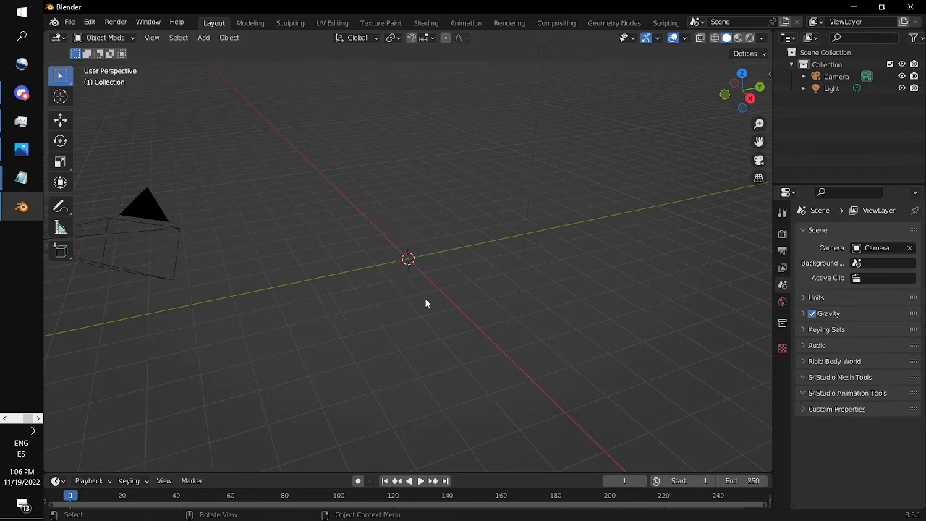
- Import Buffet.obj from the Slots Workshop folder on the Desktop using the legacy Wavefront (.obj) importer
left_click(69, 22)
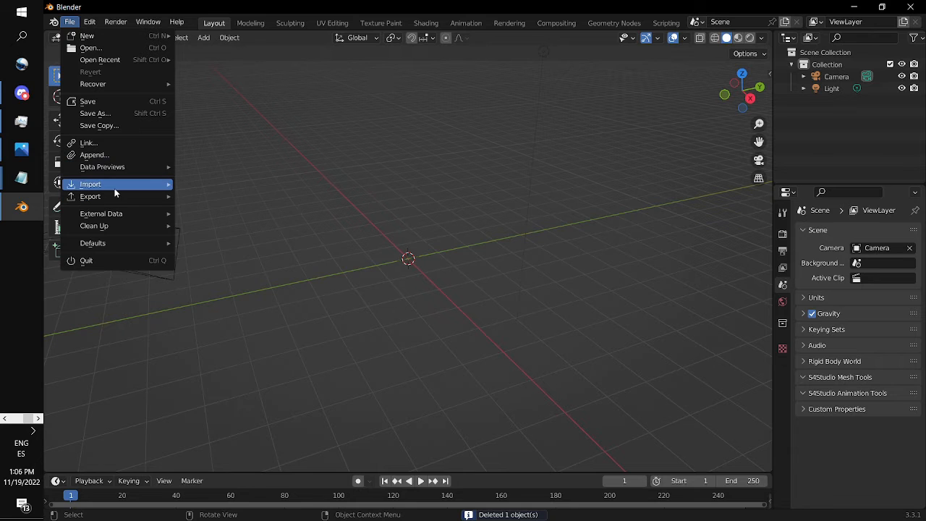
mouse_move(115, 188)
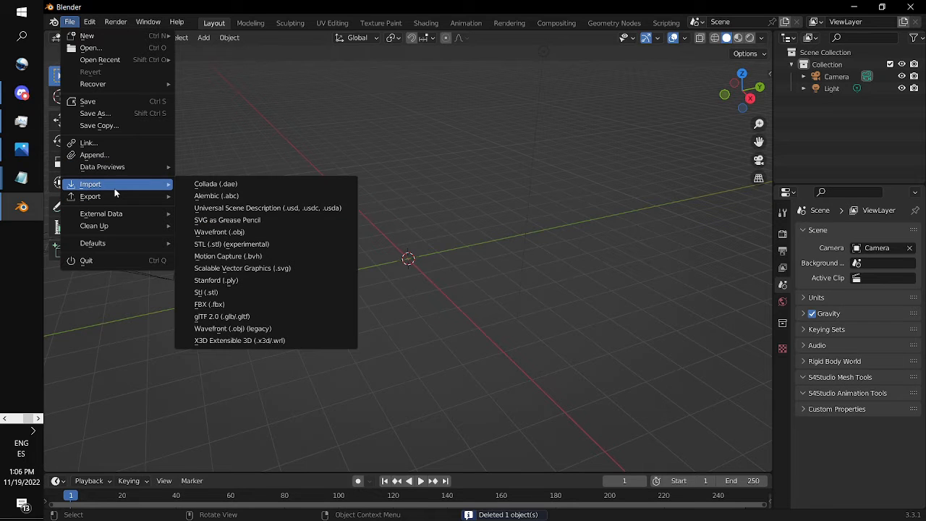
left_click(249, 328)
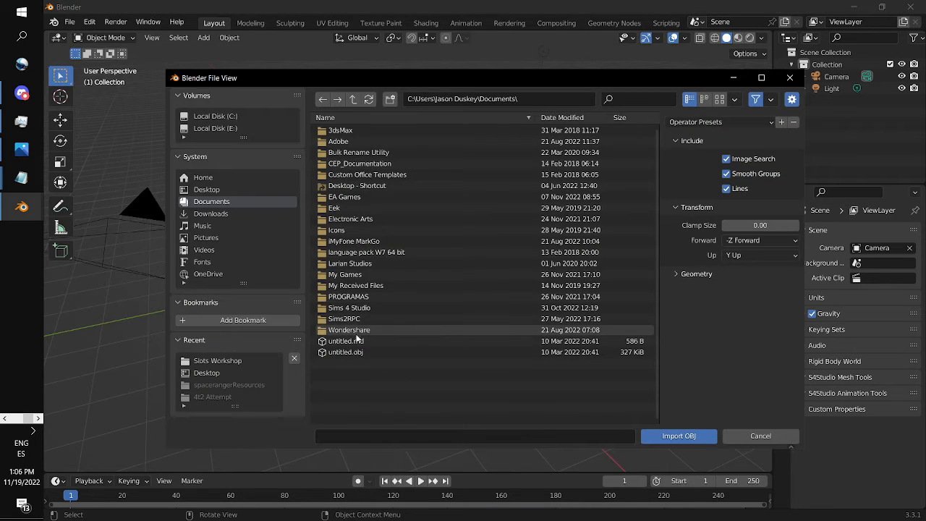
left_click(217, 192)
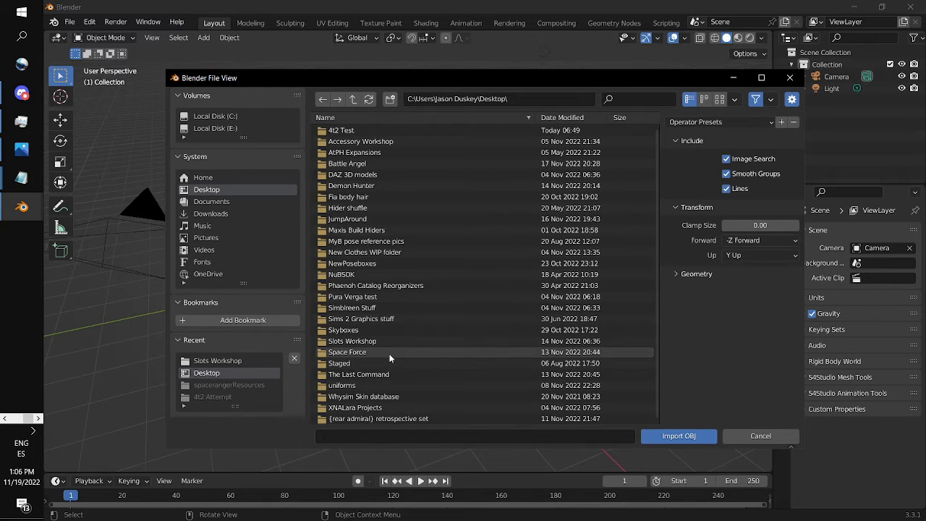
double_click(373, 345)
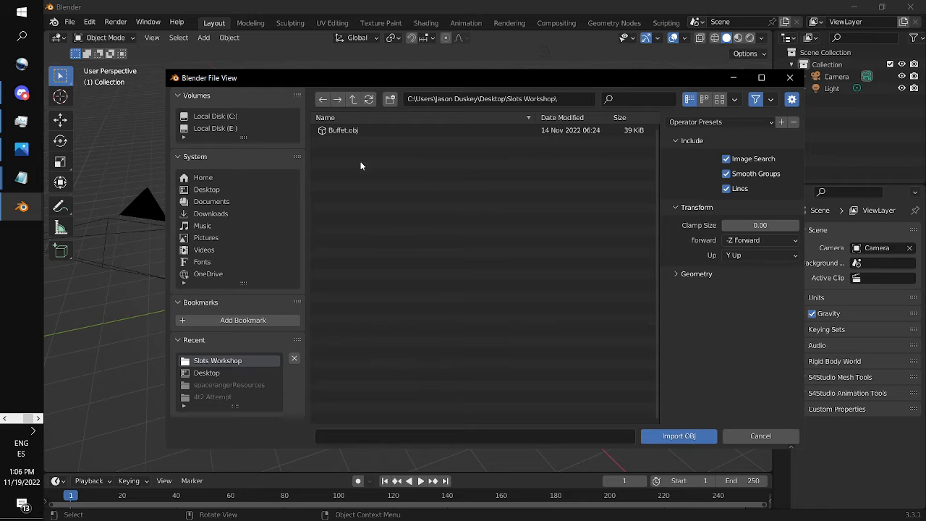
double_click(351, 131)
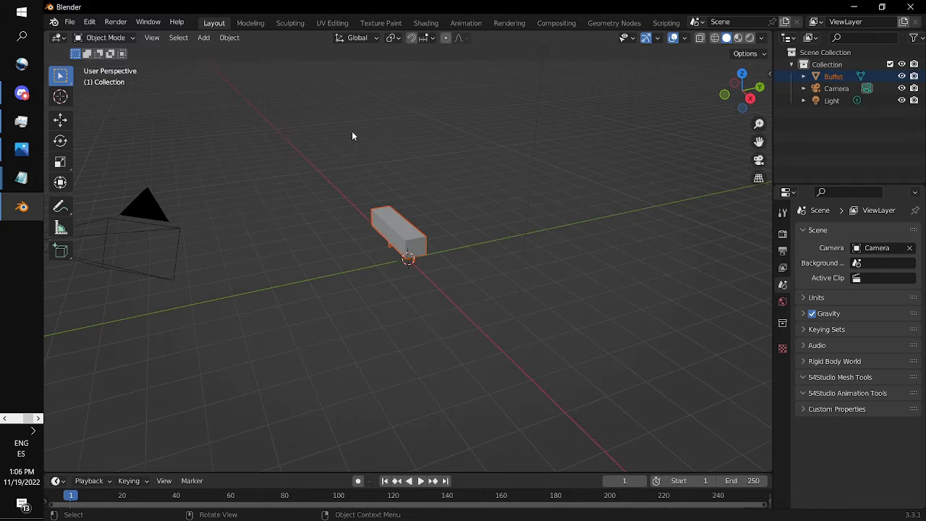
- View the imported buffet from its front and bring the Blender notes in Notepad alongside it
scroll(457, 189, "up", 5)
left_click_drag(459, 210, 597, 256)
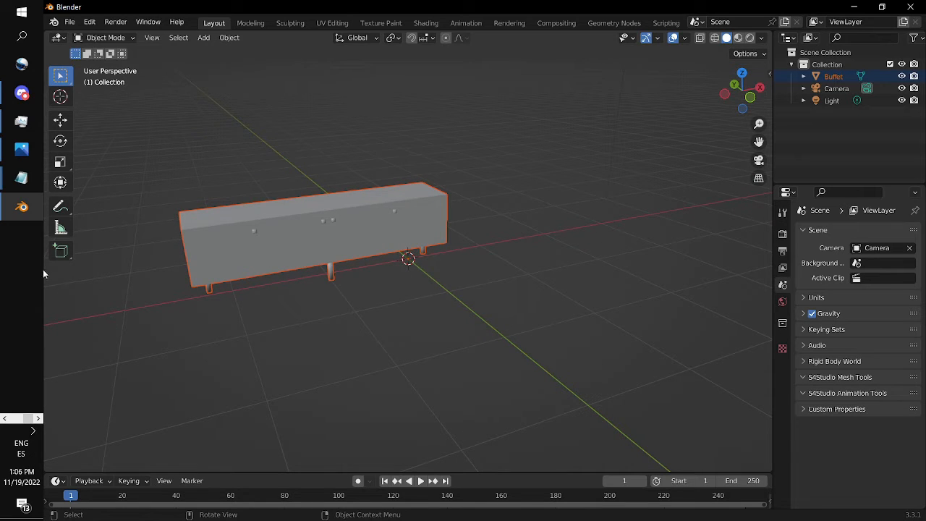
left_click(15, 186)
left_click(120, 153)
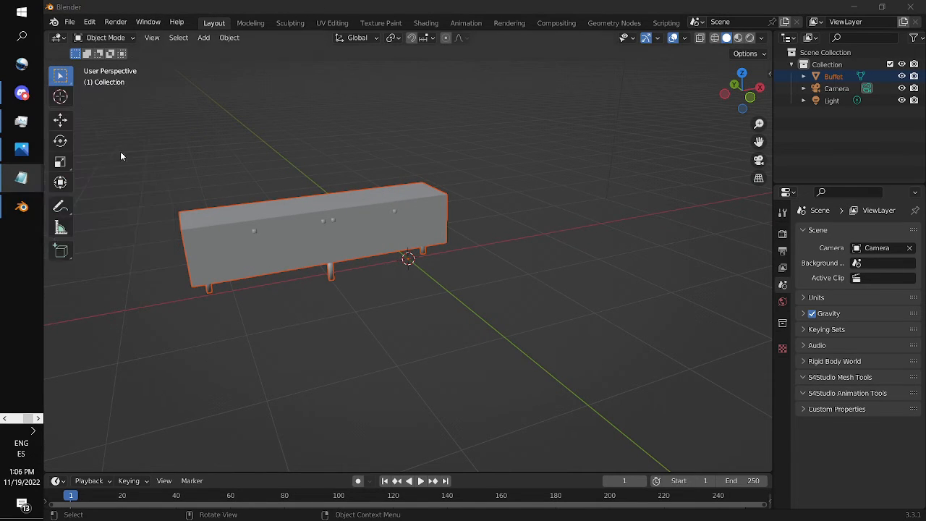
left_click_drag(790, 520, 793, 171)
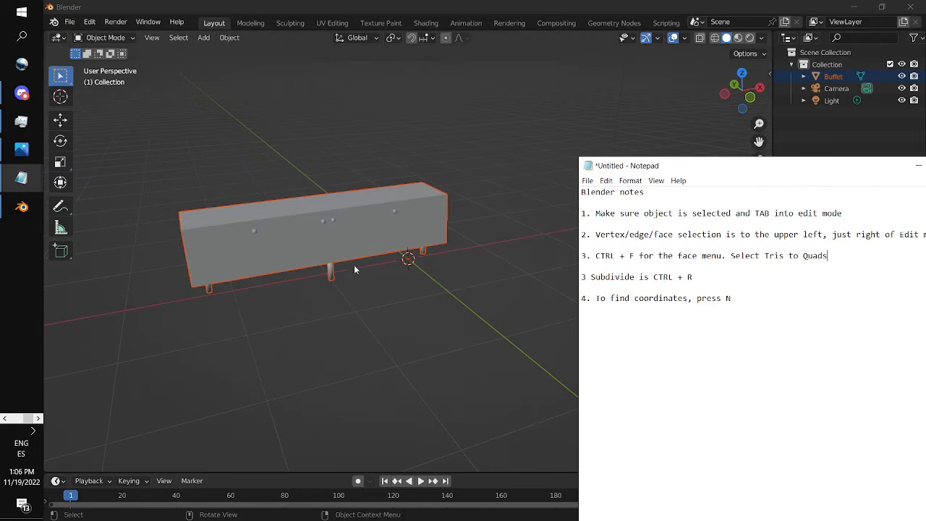
- Select the buffet and enter Edit Mode with face selection active
left_click(272, 241)
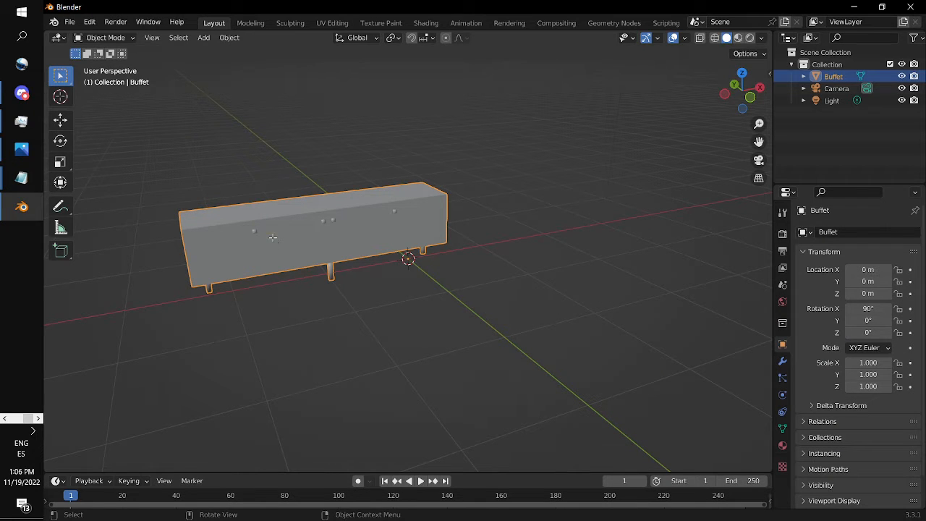
key("Tab")
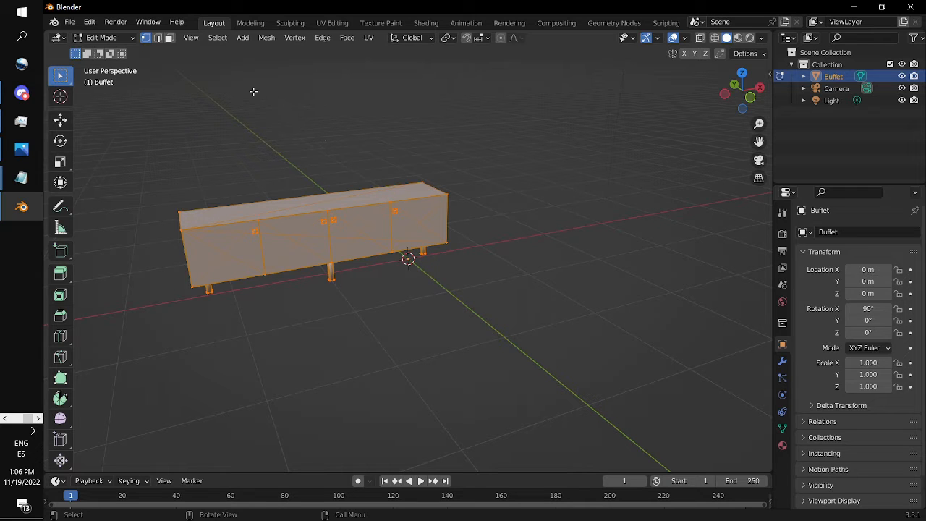
left_click(167, 41)
- Delete all of the buffet's faces except the two triangles forming its top surface
key("alt+a")
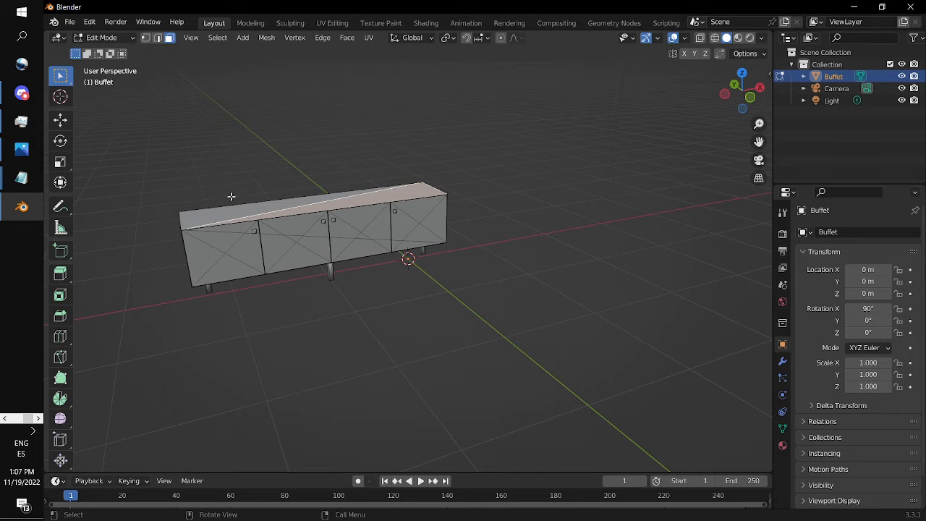
left_click(216, 213)
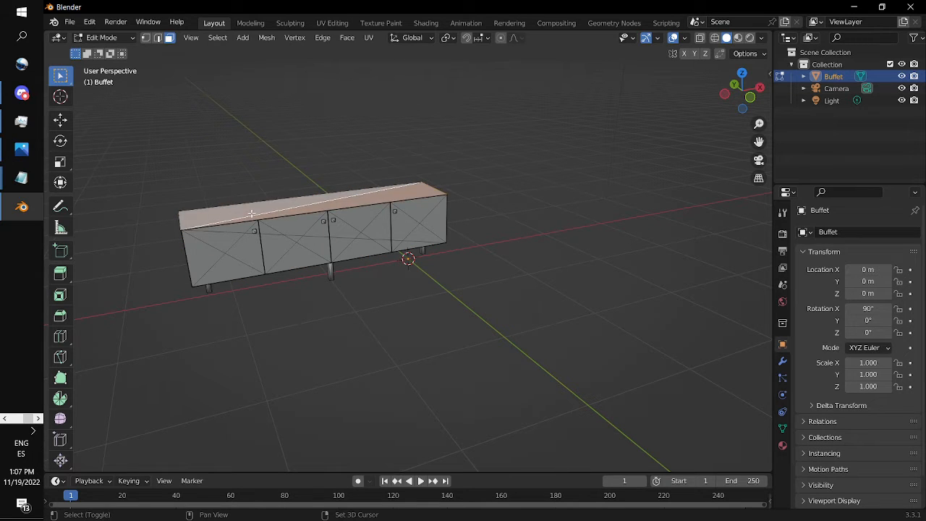
key("ctrl")
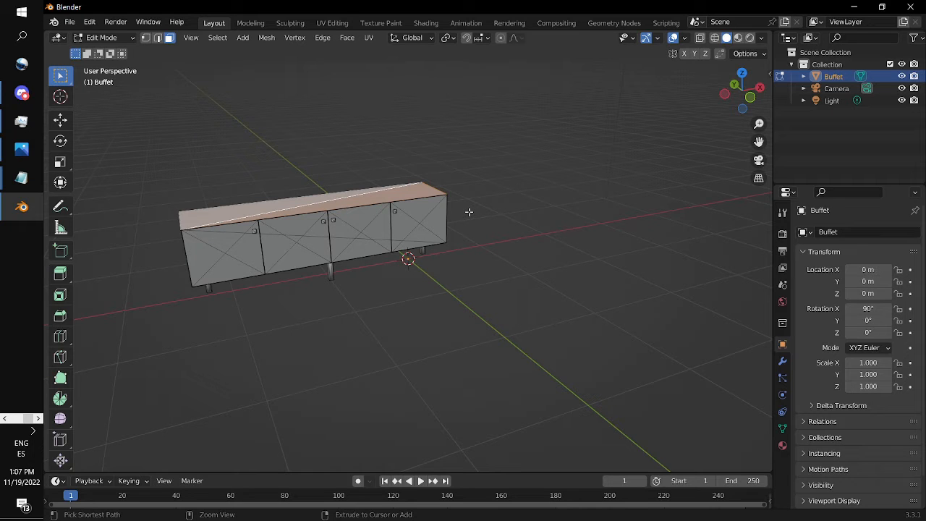
key("ctrl+i")
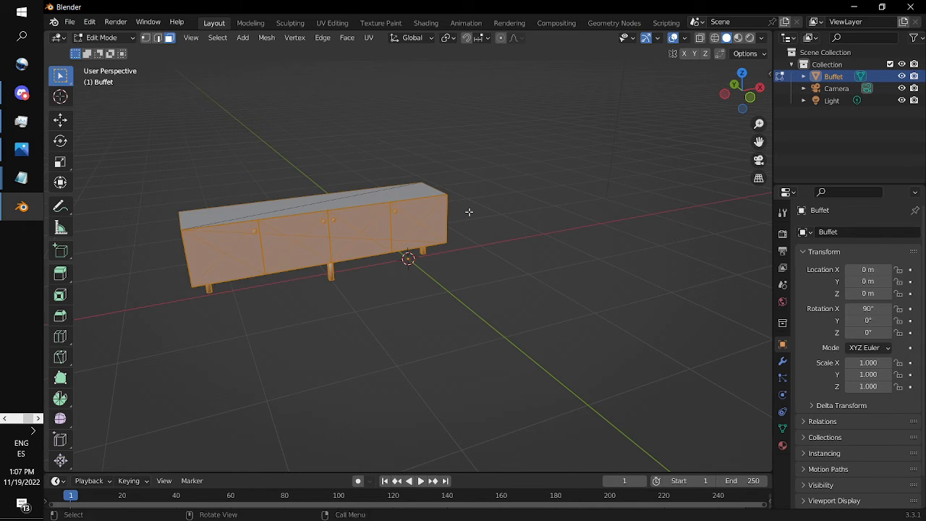
key("x")
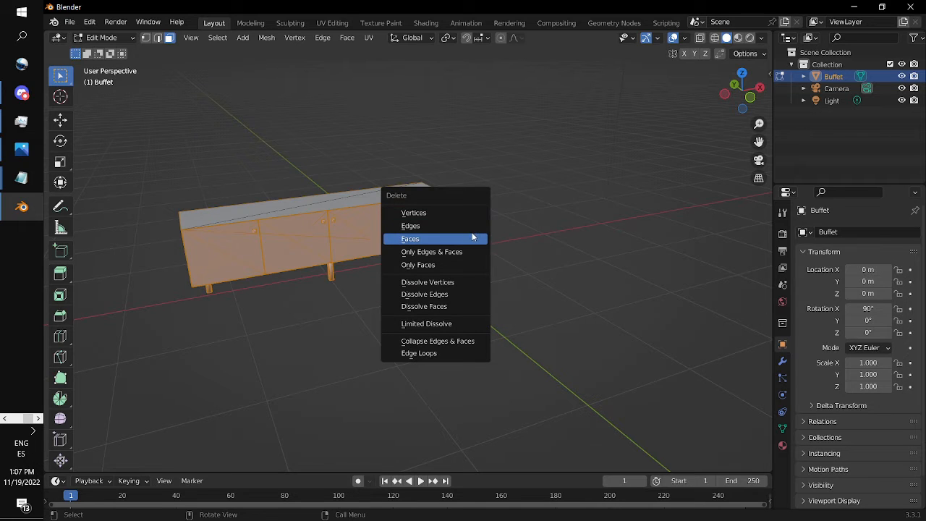
left_click(472, 234)
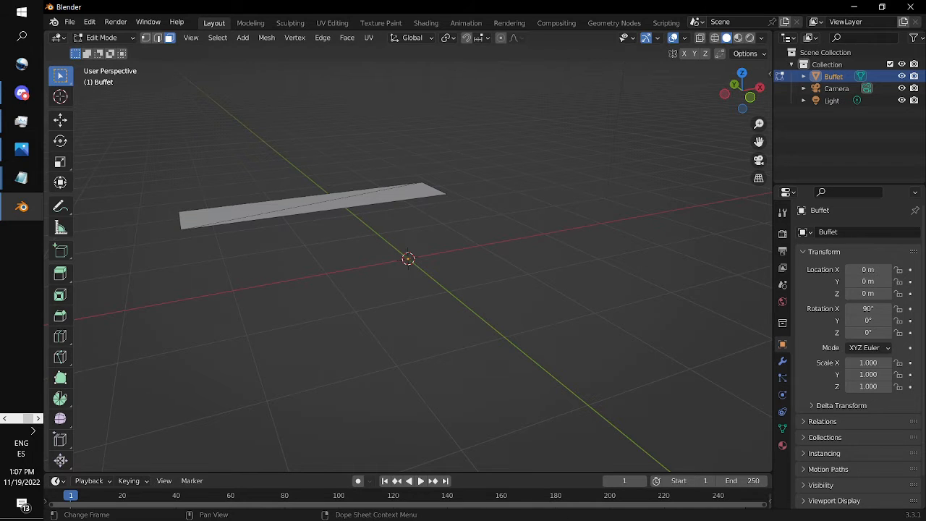
- Select the whole remaining top surface and merge its triangles with Tris to Quads
key("alt+Tab")
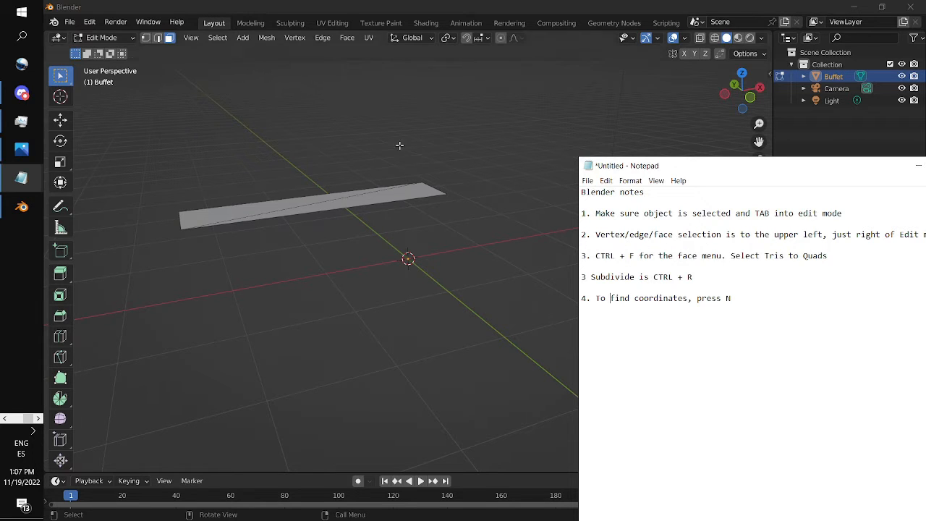
left_click(383, 6)
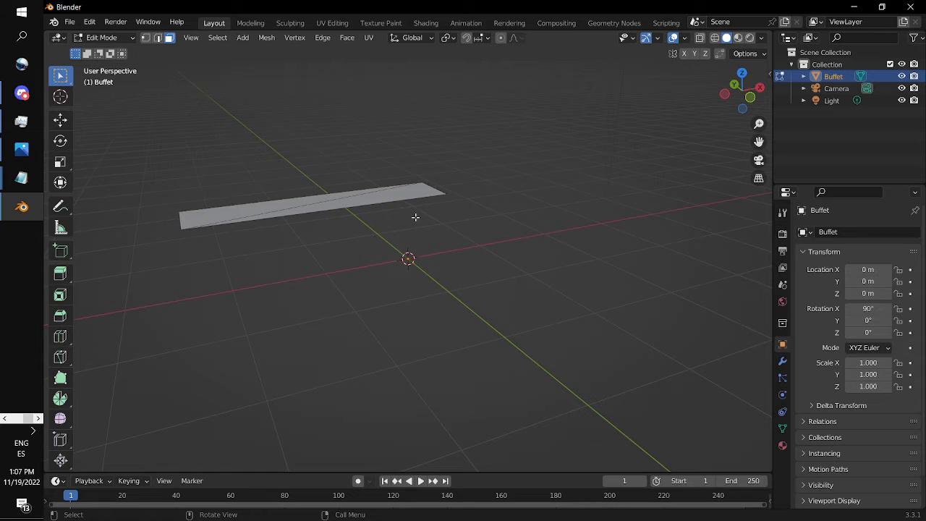
key("ctrl")
key("ctrl")
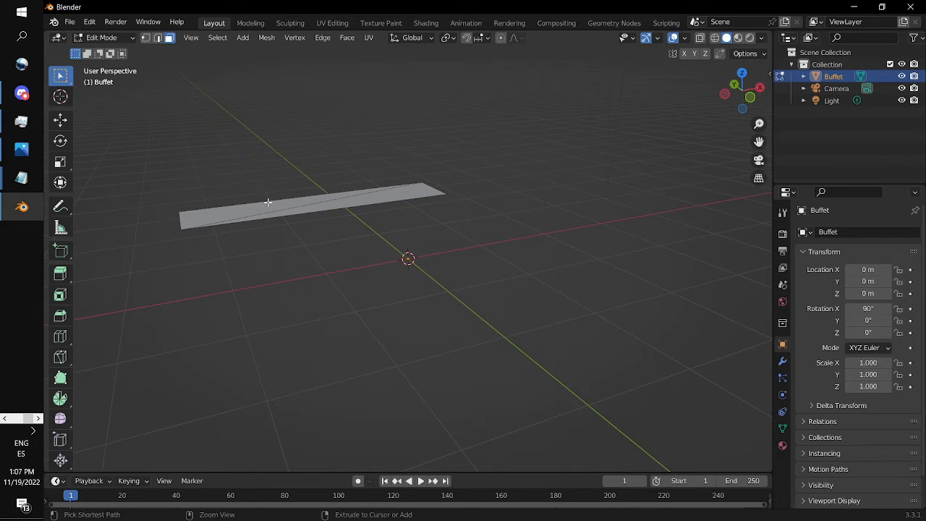
key("a")
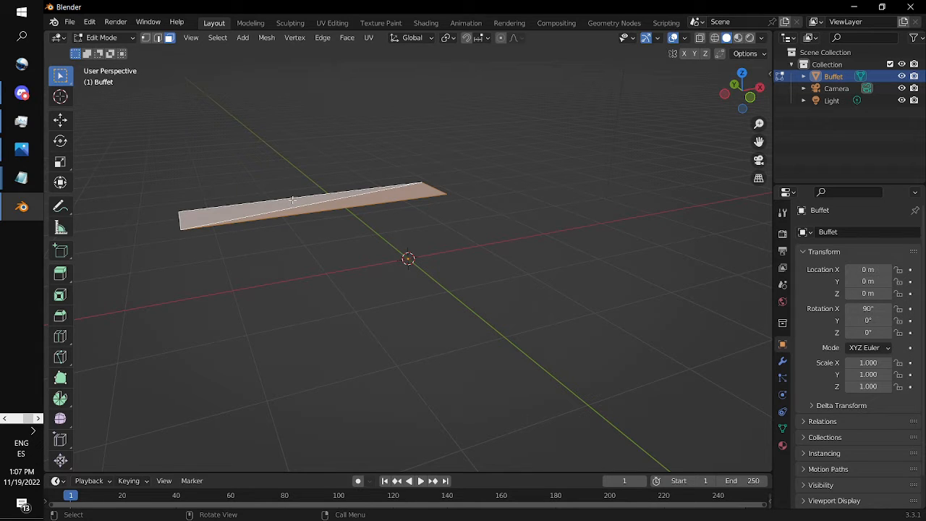
key("ctrl+f")
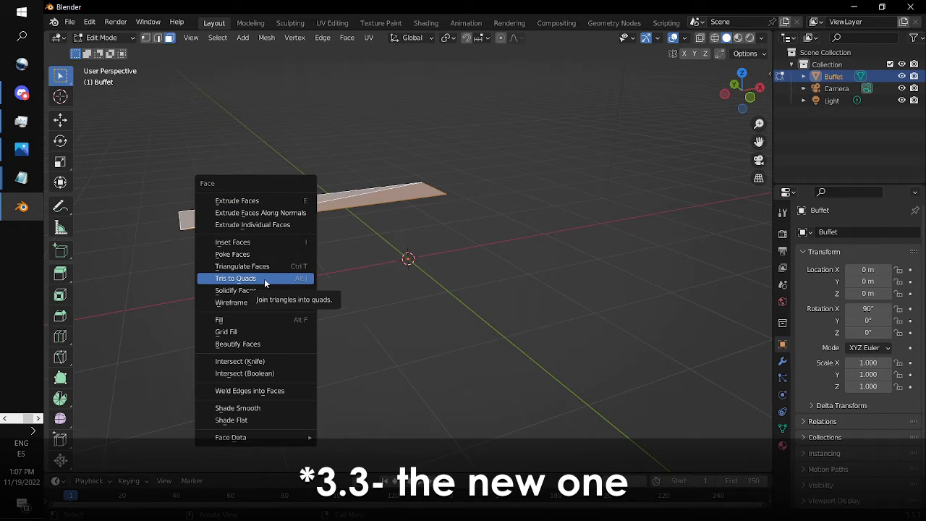
left_click(264, 278)
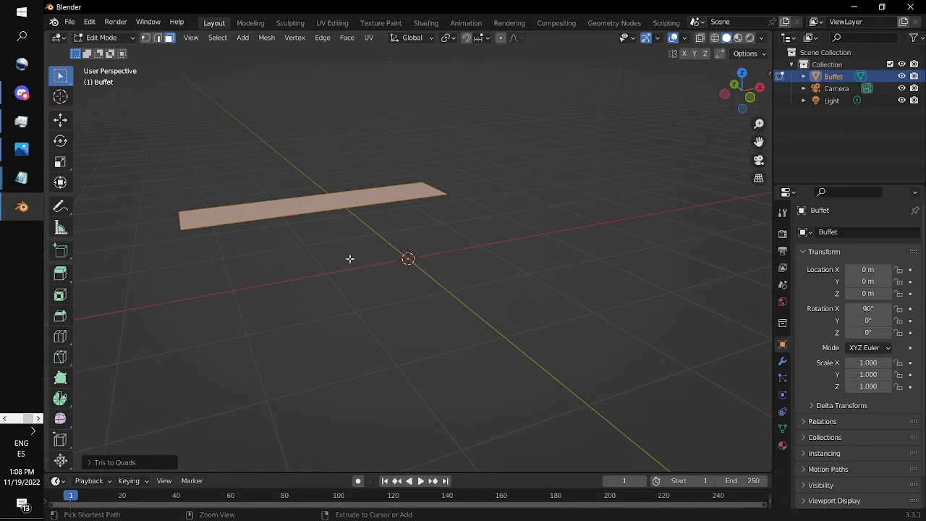
- Add five evenly spaced loop cuts across the length of the buffet's top surface
key("ctrl+r")
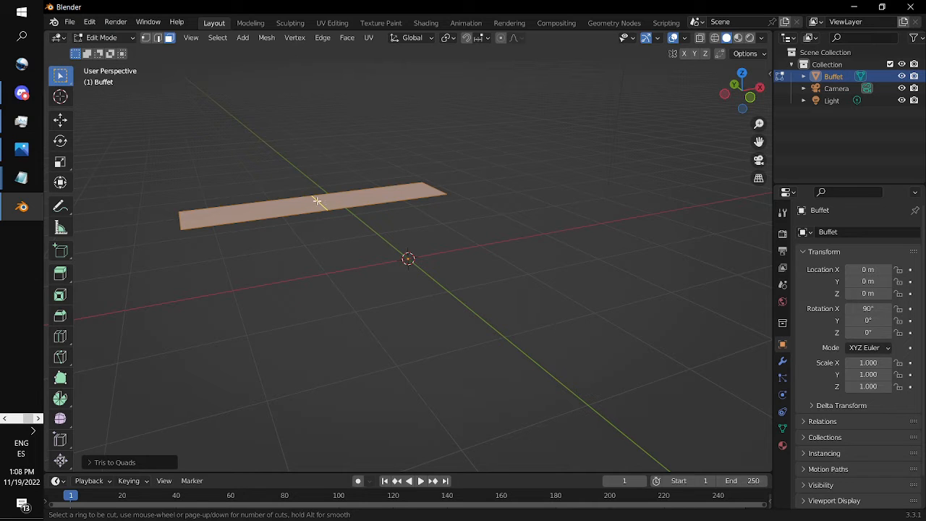
scroll(317, 201, "up", 1)
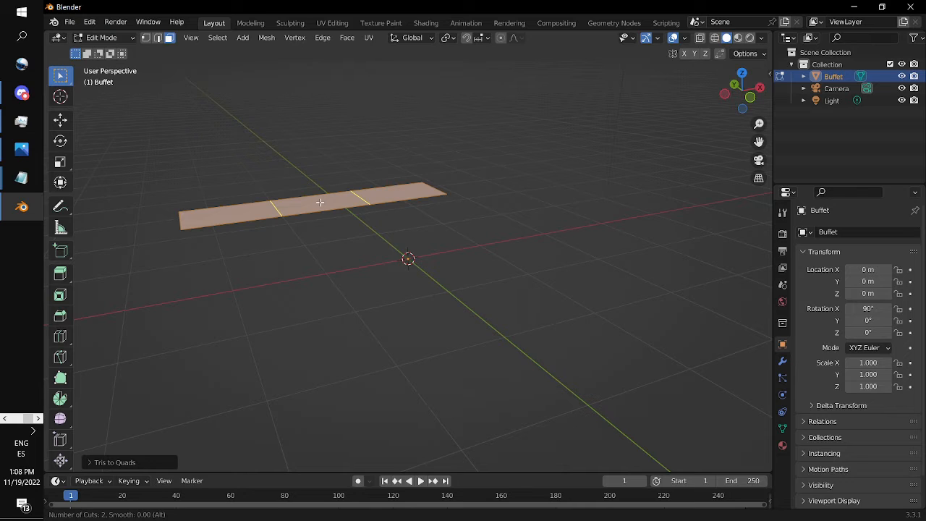
scroll(320, 202, "up", 1)
scroll(319, 202, "up", 1)
scroll(320, 202, "up", 1)
left_click(320, 210)
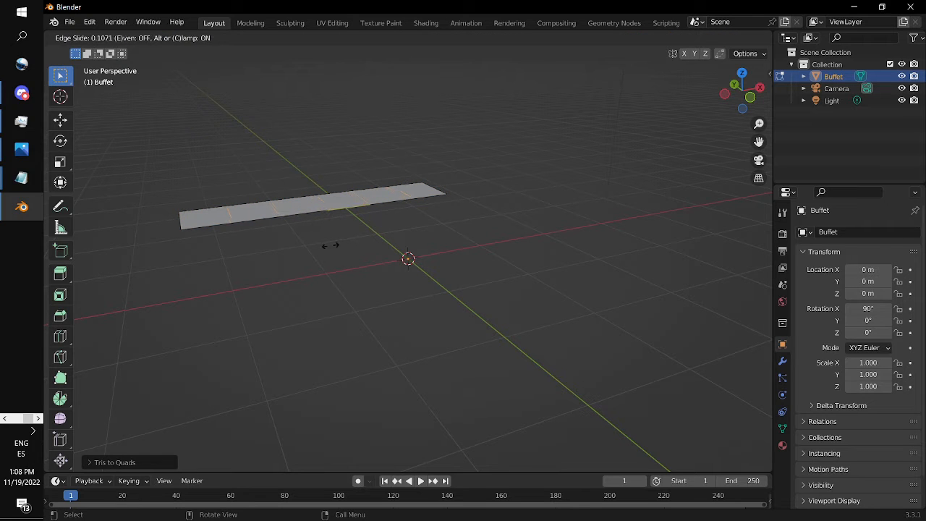
left_click(325, 244)
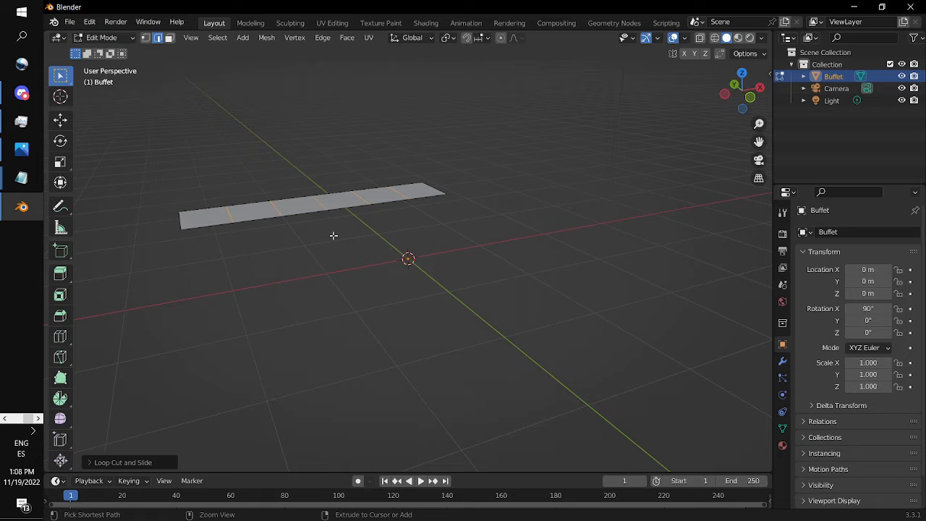
- Add one centred loop cut lengthwise, splitting the top surface into front and back rows of faces
key("ctrl+r")
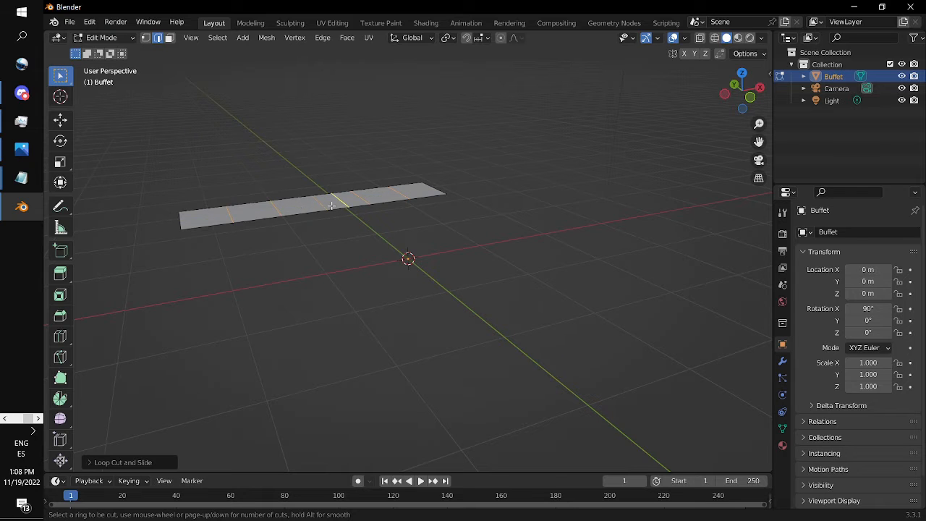
left_click(329, 205)
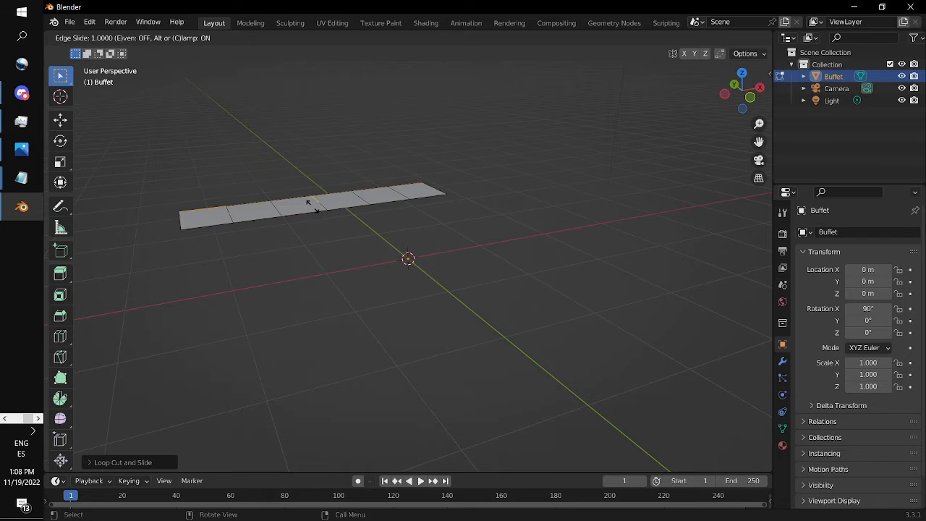
left_click(307, 208)
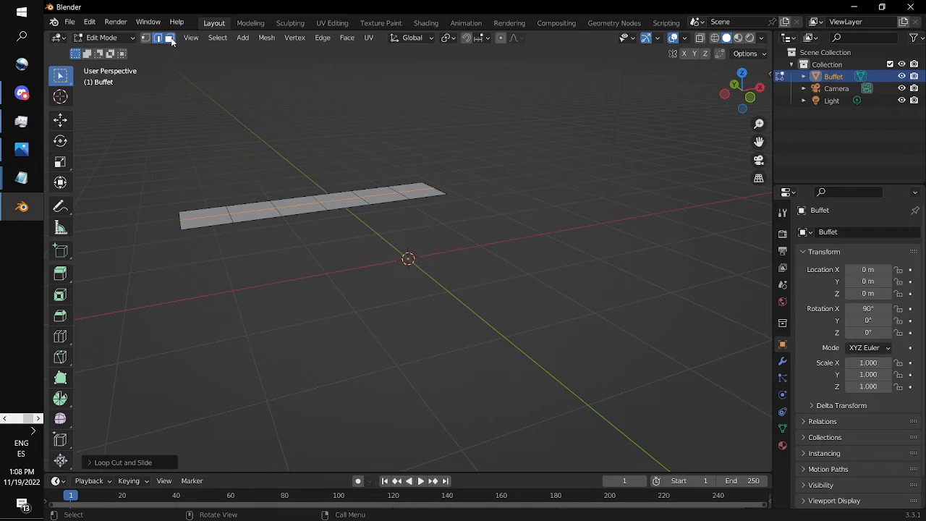
- Select the back corner face at the positive X end and show its median coordinates in Global space
left_click(169, 39)
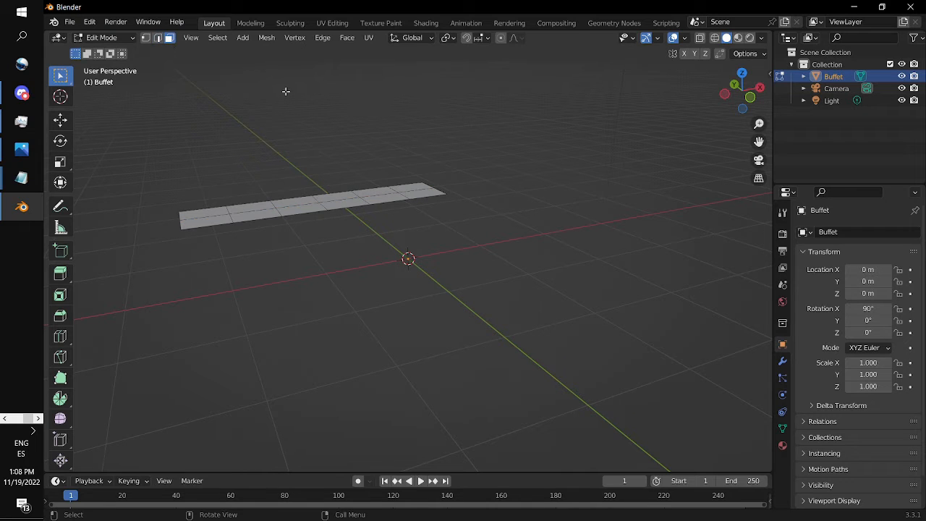
right_click(412, 182)
left_click(409, 189)
left_click_drag(430, 228, 429, 259)
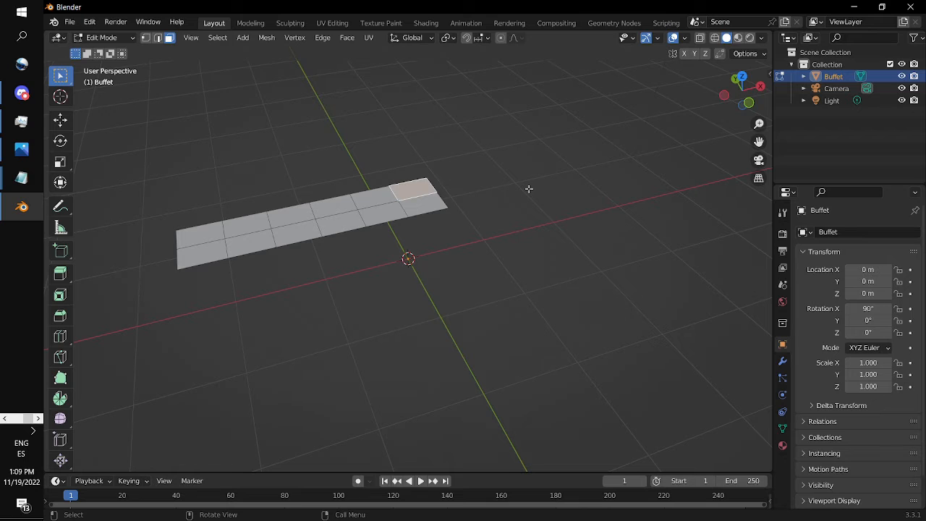
key("ctrl+n")
key("n")
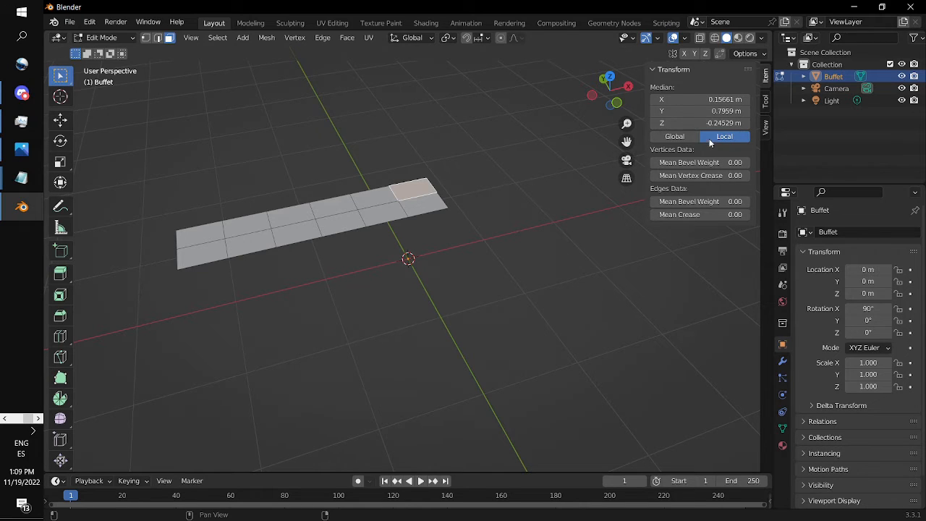
left_click(673, 138)
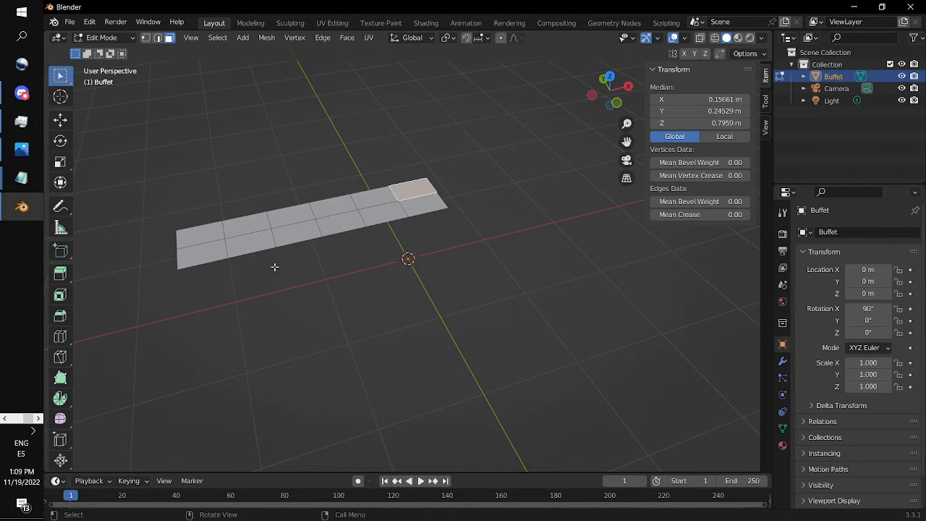
- Switch to SimPE and dismiss its pending Open Package dialog
left_click(5, 419)
left_click(5, 420)
left_click(6, 420)
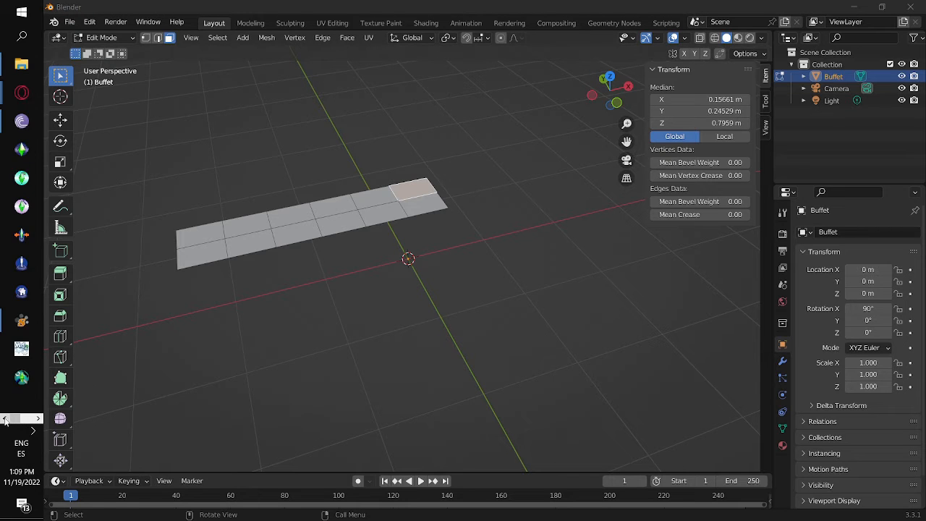
left_click(21, 320)
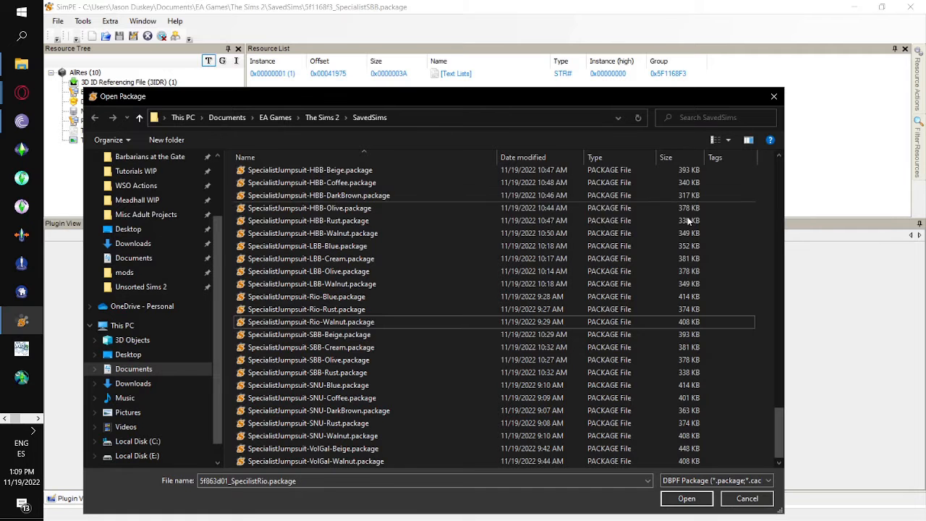
left_click(747, 499)
- Open WorkshopSideboard.package from the Desktop's Slots Workshop folder and display its Geometric Data Container (GMDC) resource
left_click(57, 21)
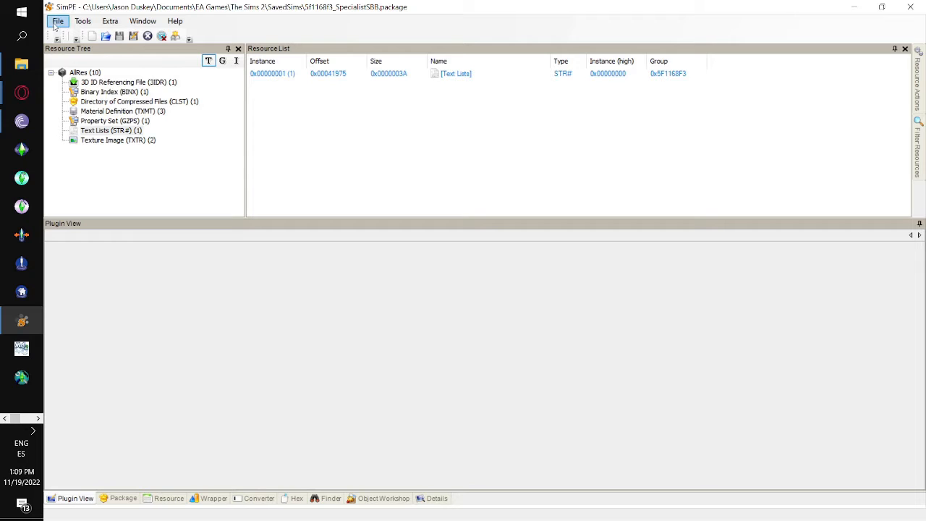
left_click(73, 46)
scroll(219, 290, "up", 3)
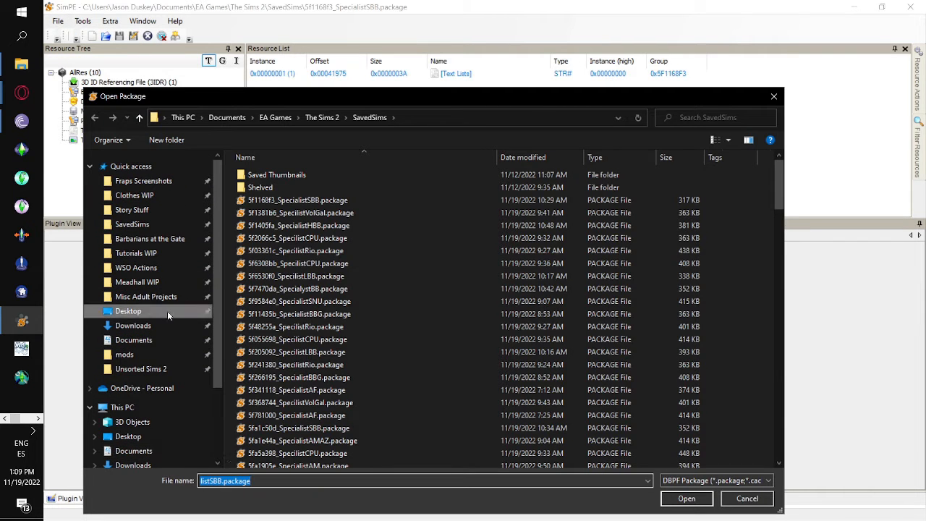
left_click(167, 311)
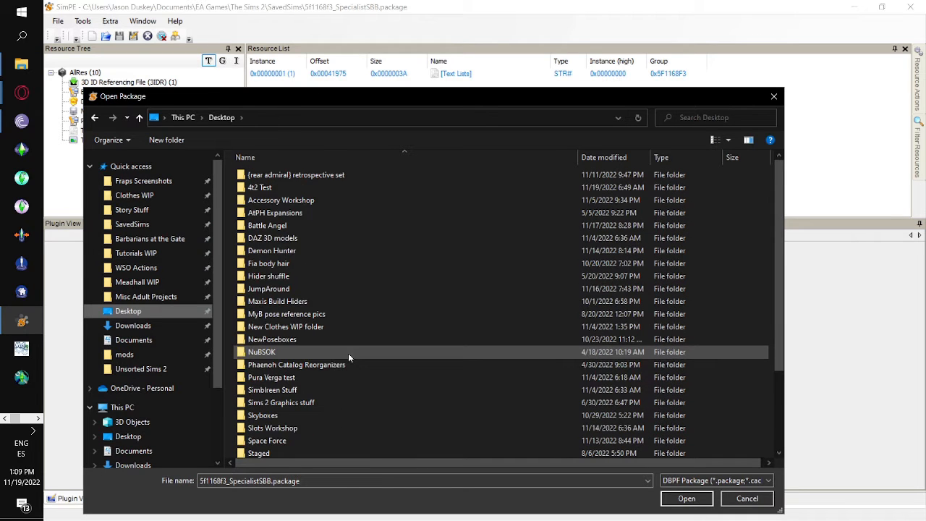
scroll(333, 344, "down", 3)
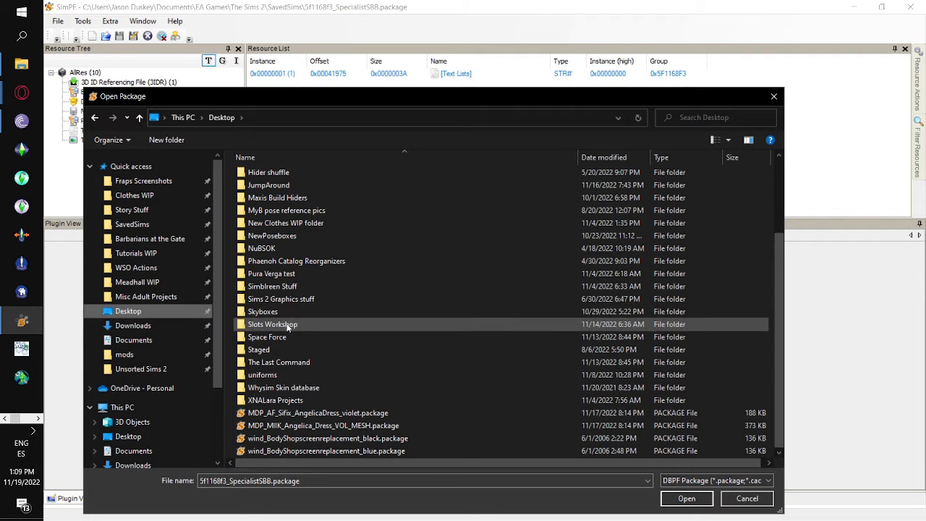
double_click(287, 326)
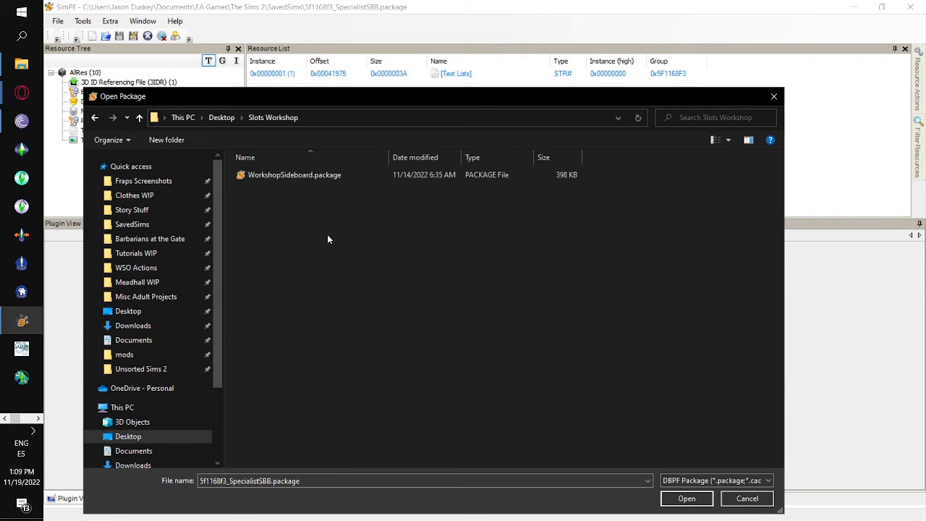
double_click(310, 175)
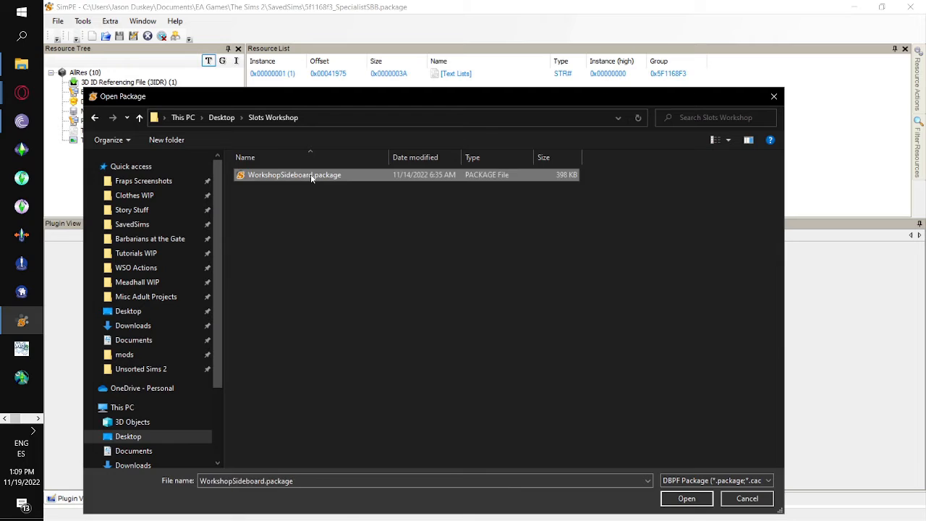
left_click(172, 83)
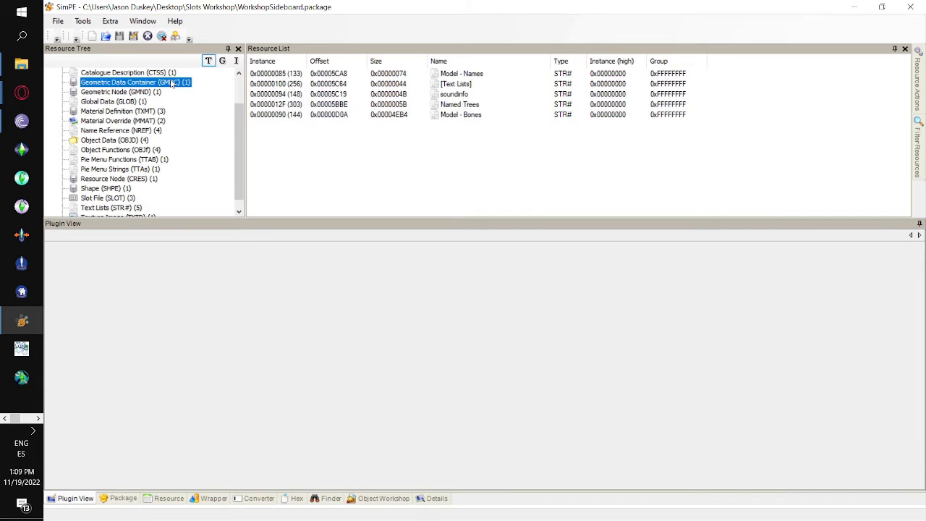
left_click(323, 78)
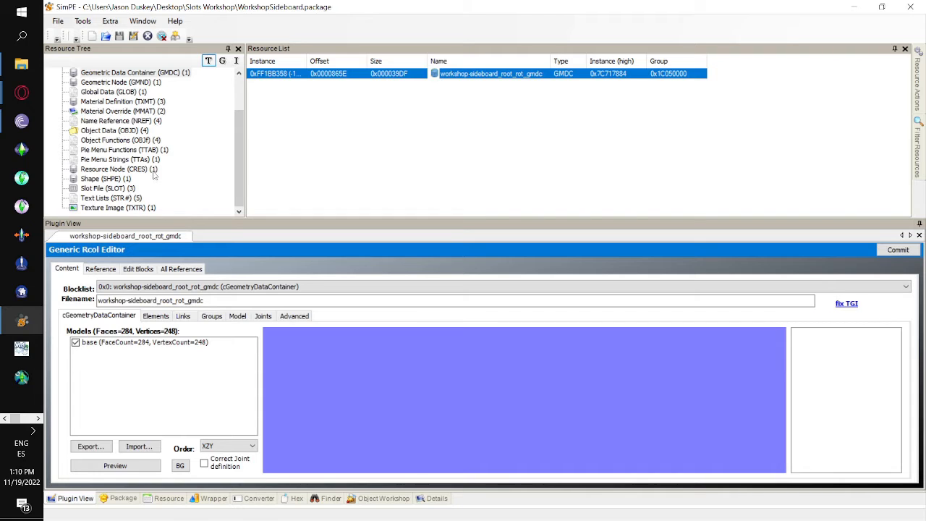
- Switch to File Explorer and open the Slots Workshop folder on the Desktop
left_click(8, 73)
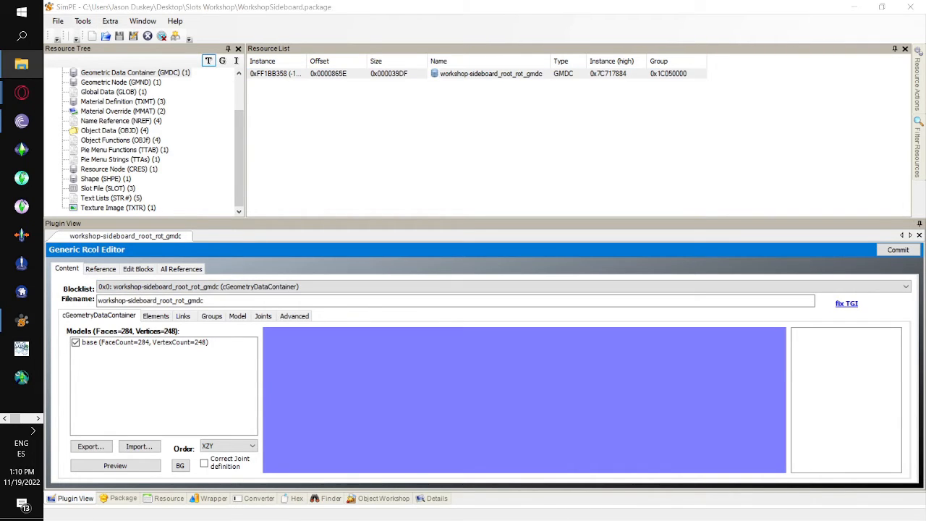
left_click_drag(345, 289, 441, 79)
scroll(332, 234, "up", 1)
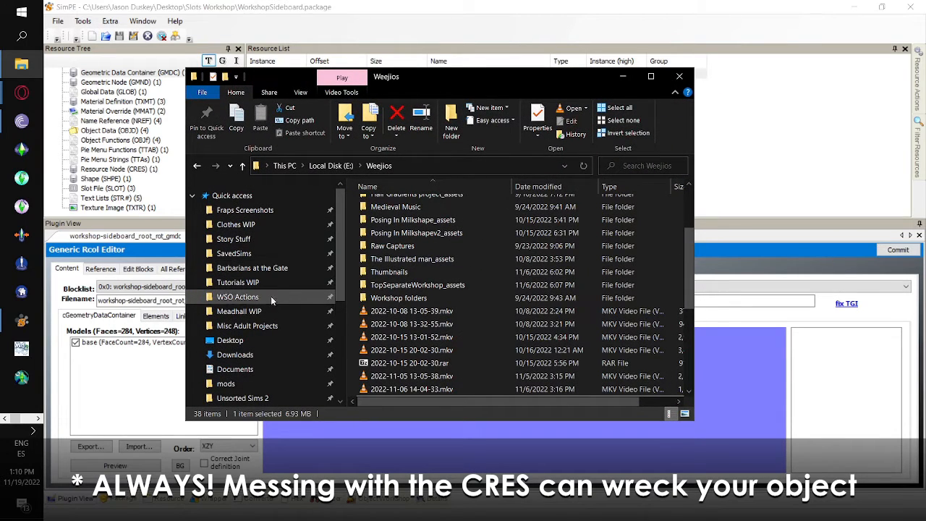
left_click(264, 338)
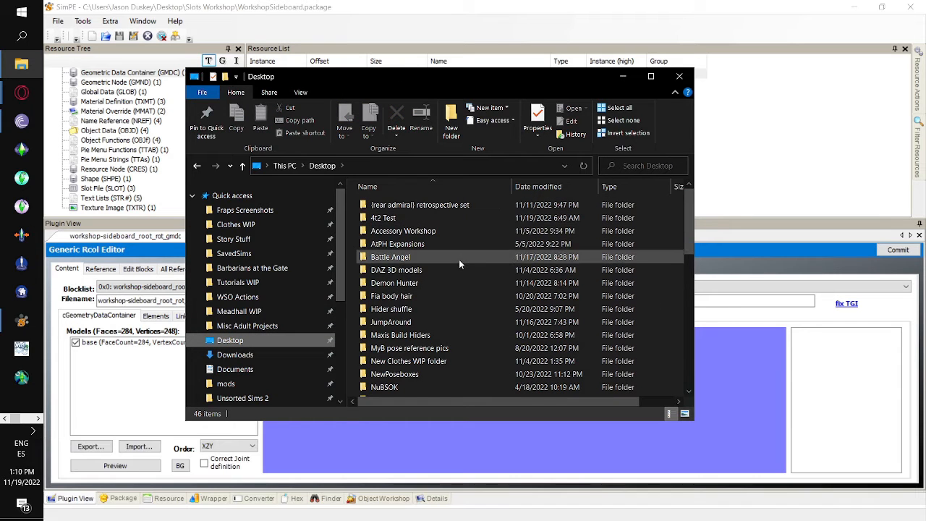
scroll(460, 259, "down", 5)
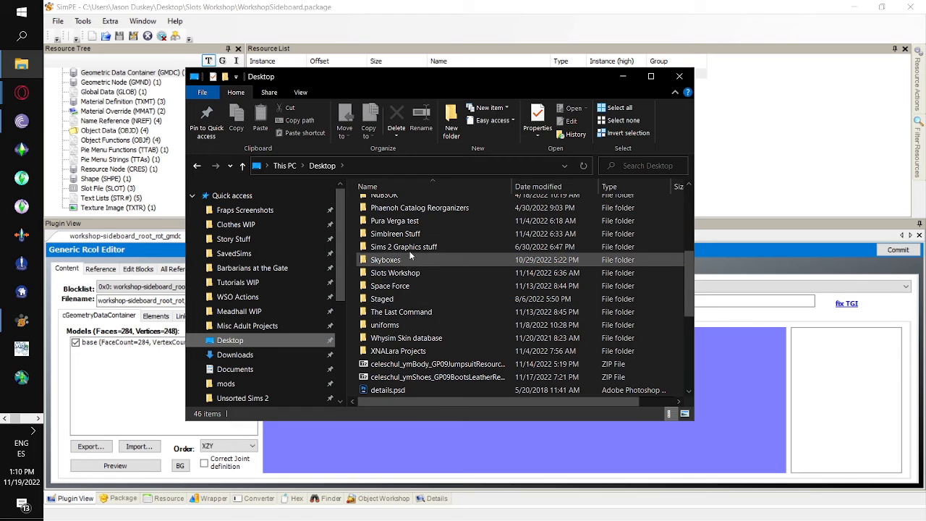
double_click(410, 273)
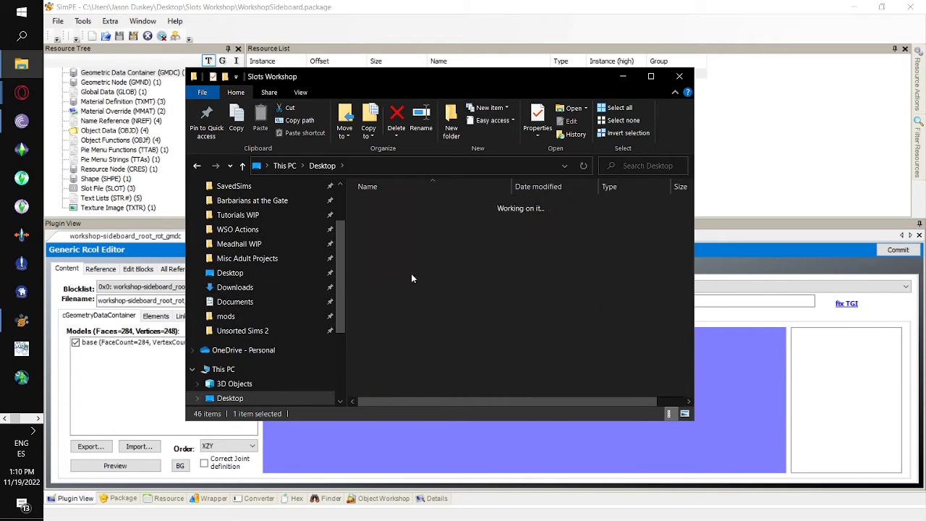
- Create a new folder named Backup inside the Slots Workshop folder
right_click(498, 310)
mouse_move(547, 353)
mouse_move(552, 456)
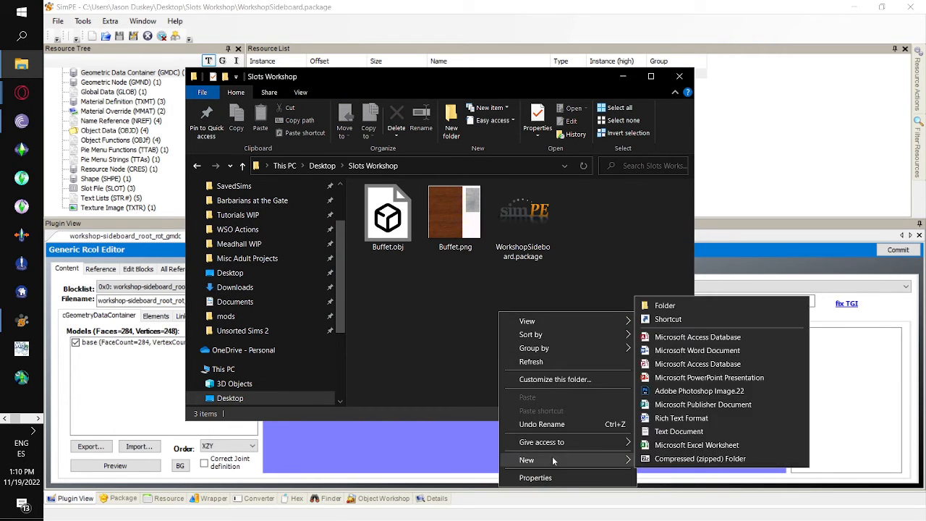
left_click(679, 311)
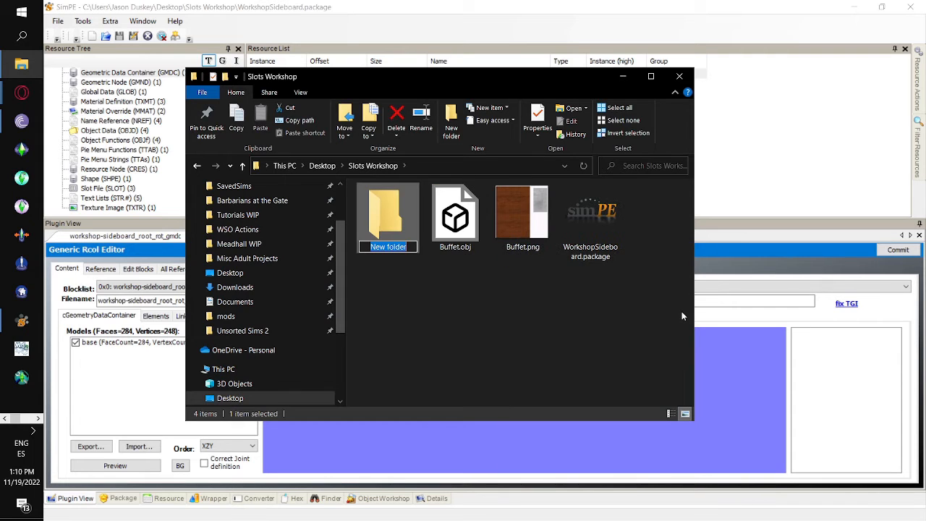
type("B")
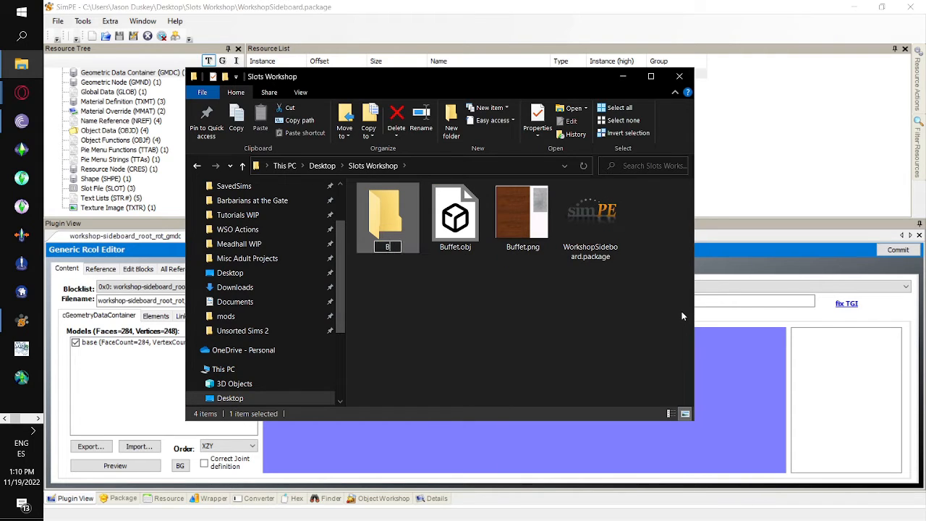
type("ackup")
key("Return")
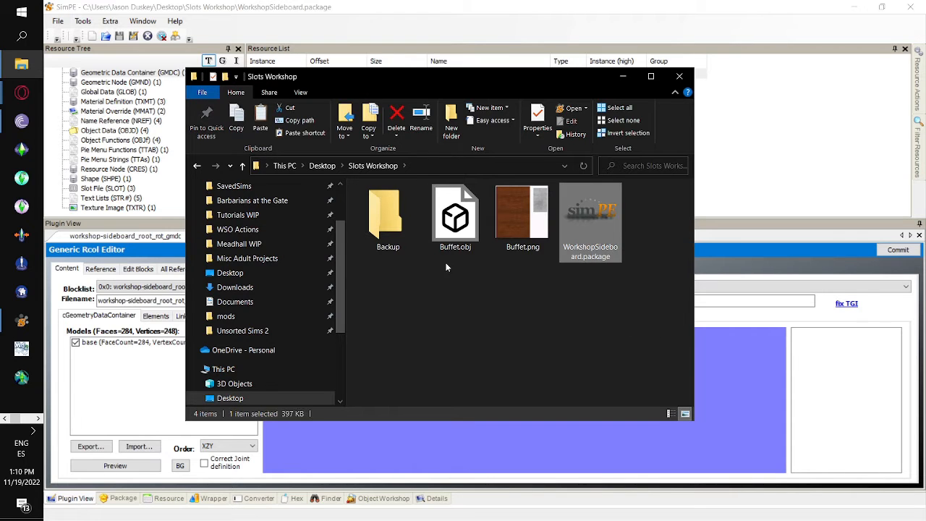
- Paste a copy of WorkshopSideboard.package into the Backup folder and return to the Slots Workshop folder
double_click(407, 230)
key("ctrl+v")
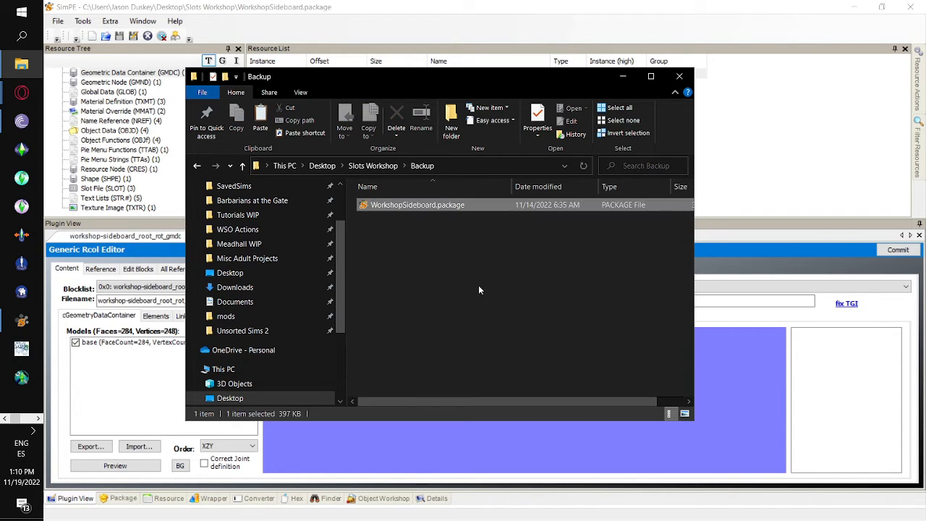
left_click(379, 168)
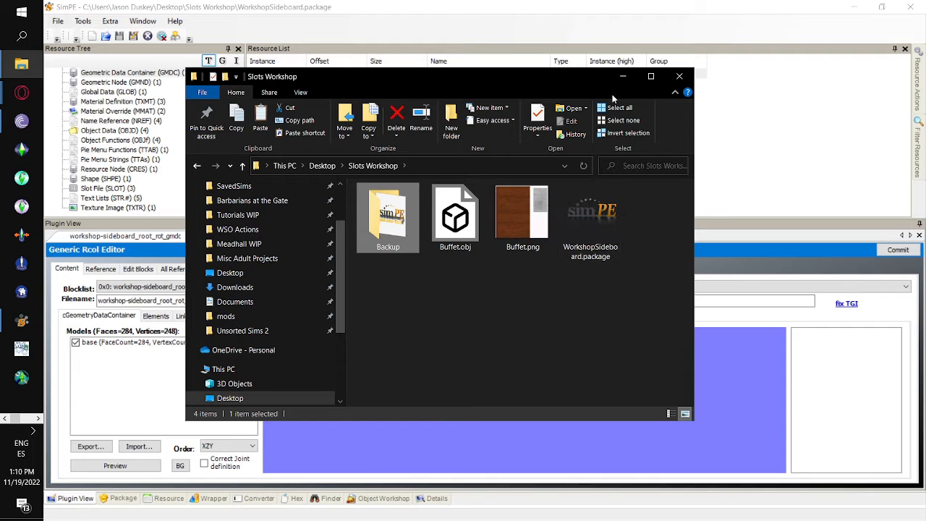
- Return to SimPE and open the package's workshop-sideboard_cres Resource Node (CRES)
left_click(621, 77)
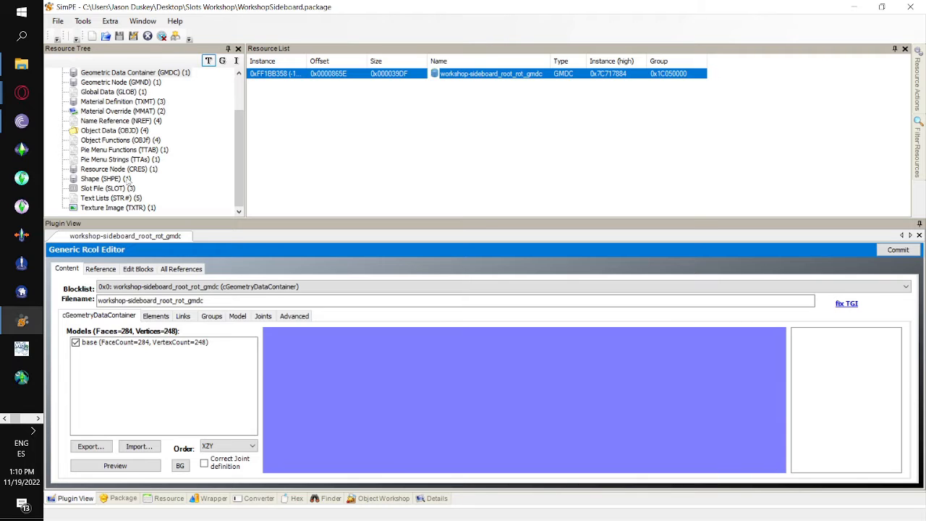
left_click(130, 172)
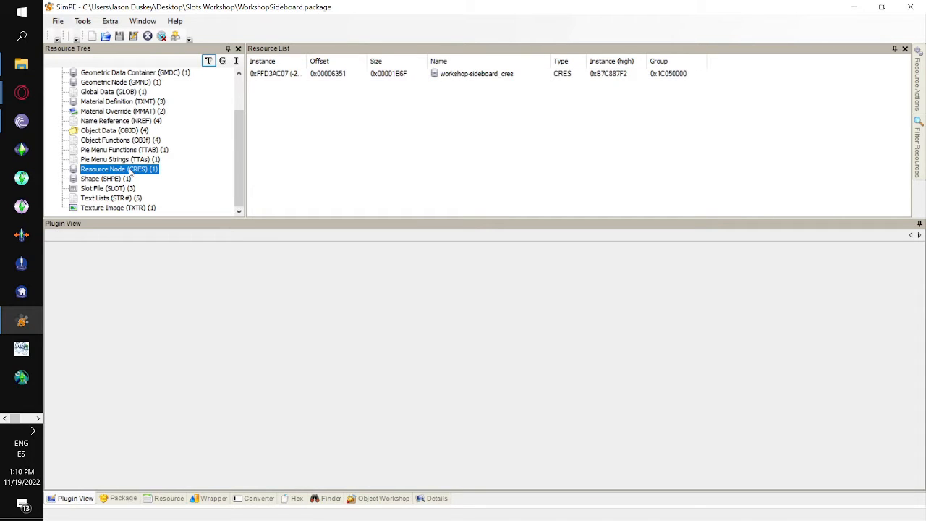
left_click(356, 75)
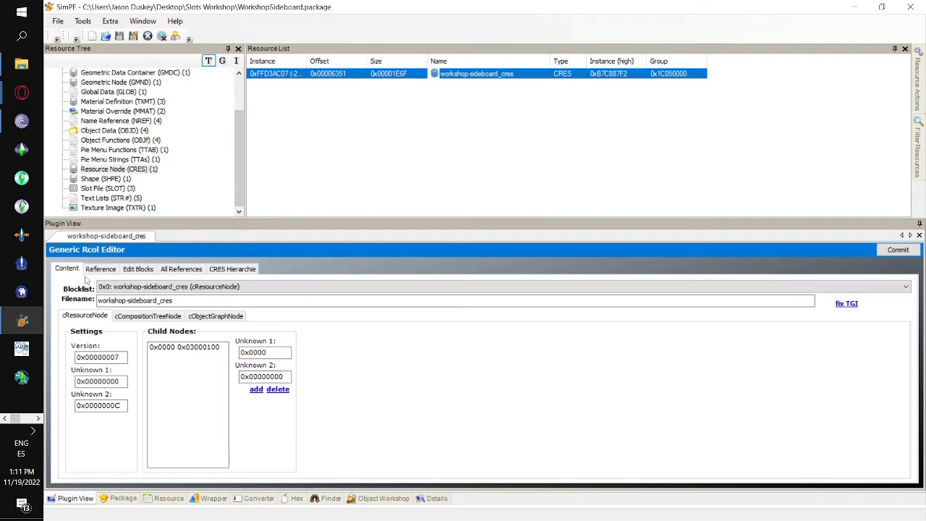
- Show the CRES hierarchy and collapse the slot_coffee_std_1, slot_coffee_std_0 and slot_coffee_std_2 nodes
left_click(233, 269)
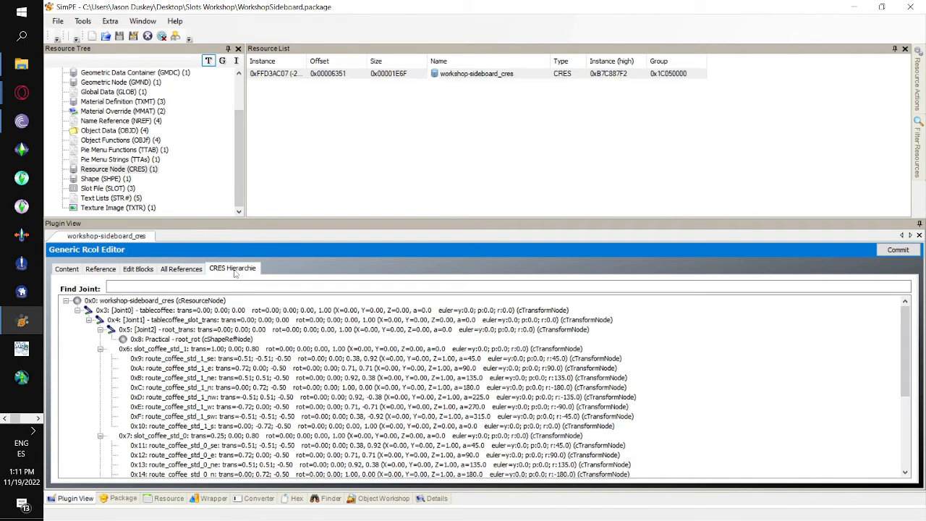
left_click(100, 351)
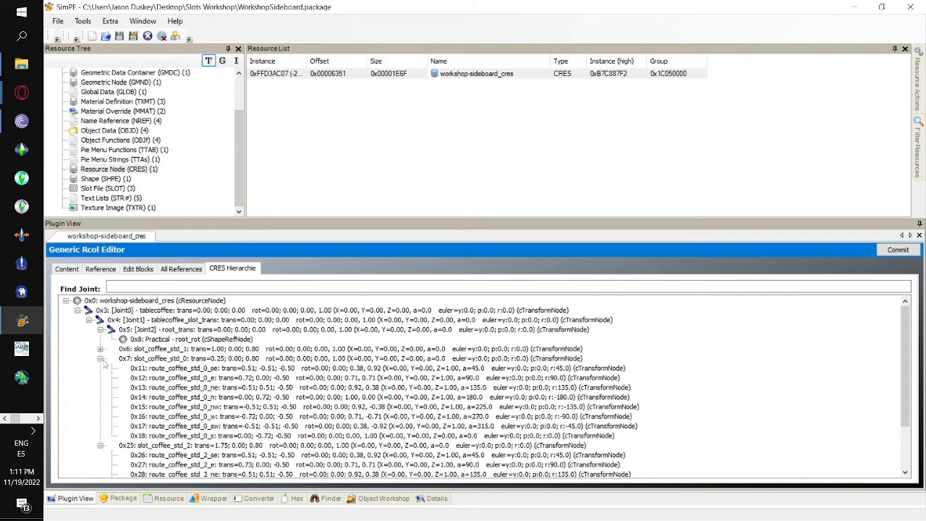
left_click(100, 359)
left_click(101, 368)
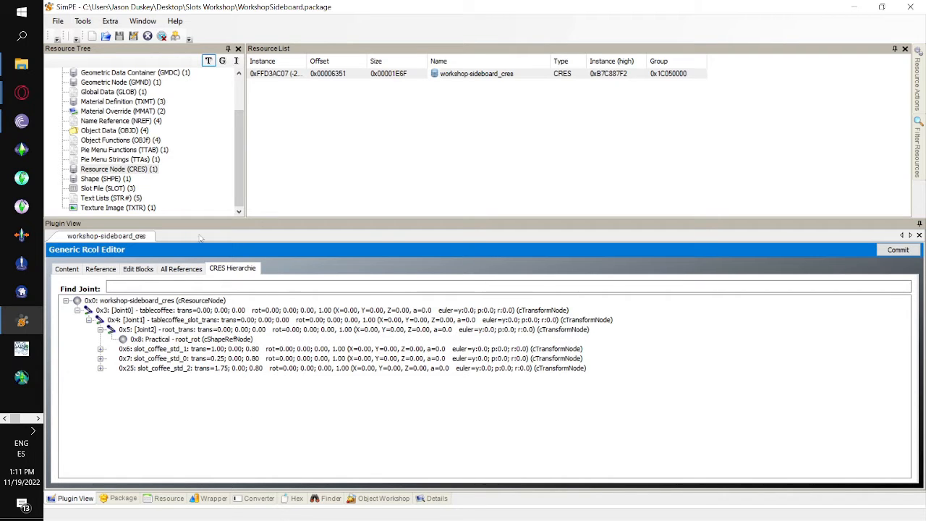
- Examine the translation values of slot_coffee_std_1, slot_coffee_std_0 and slot_coffee_std_2 one after another
double_click(278, 350)
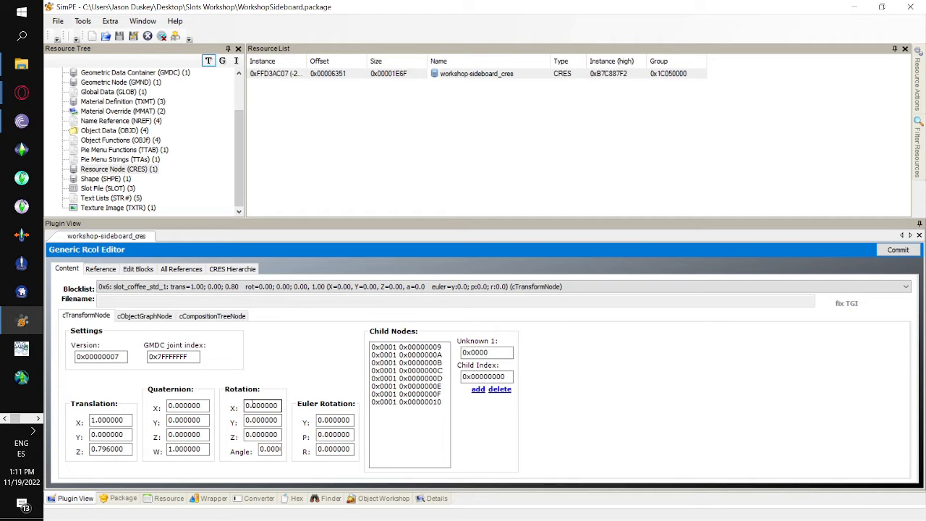
left_click(124, 449)
double_click(119, 449)
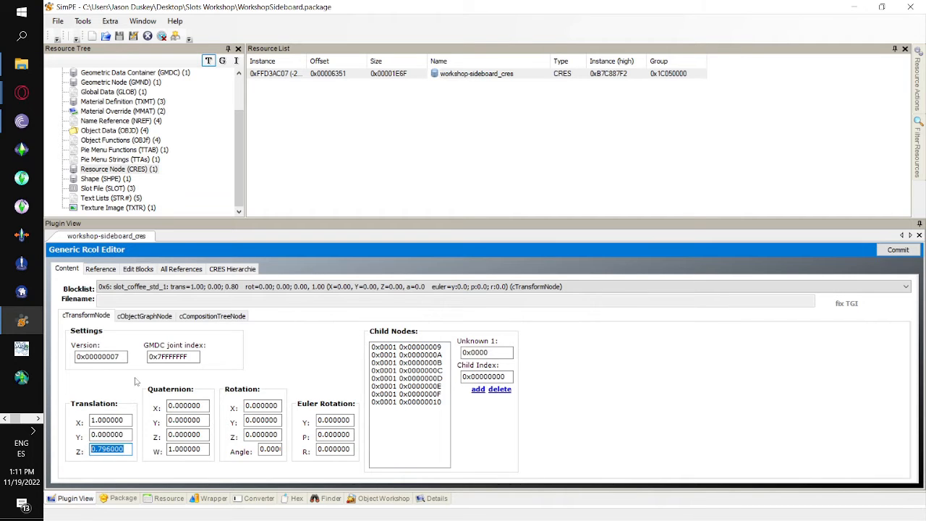
left_click(5, 420)
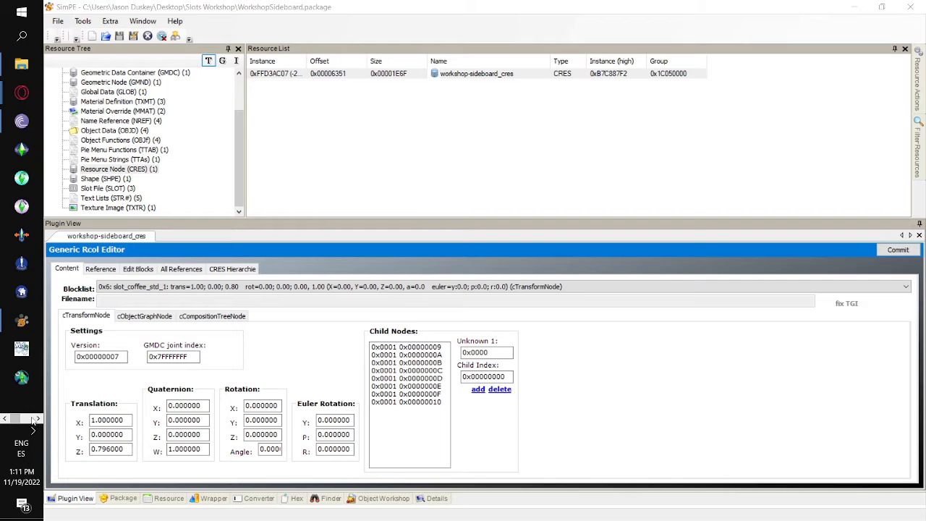
left_click(34, 420)
left_click(35, 420)
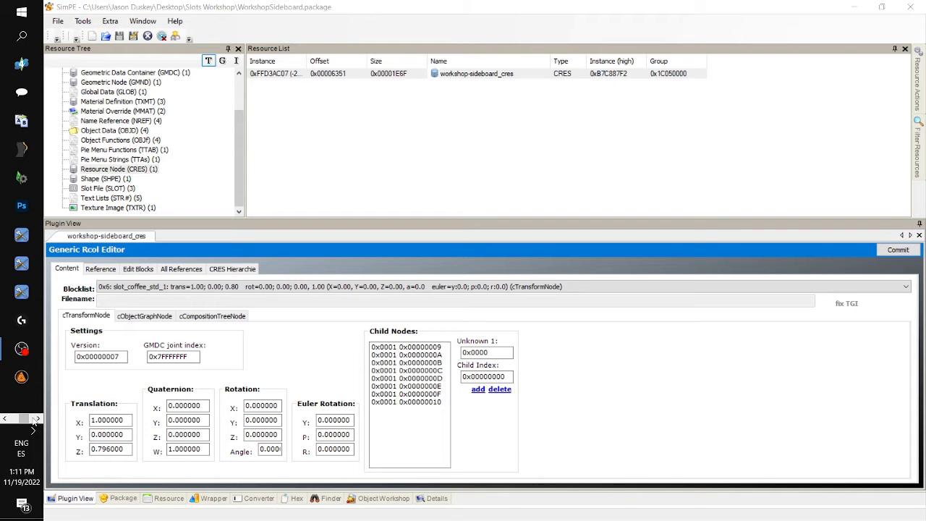
left_click(250, 280)
left_click(245, 270)
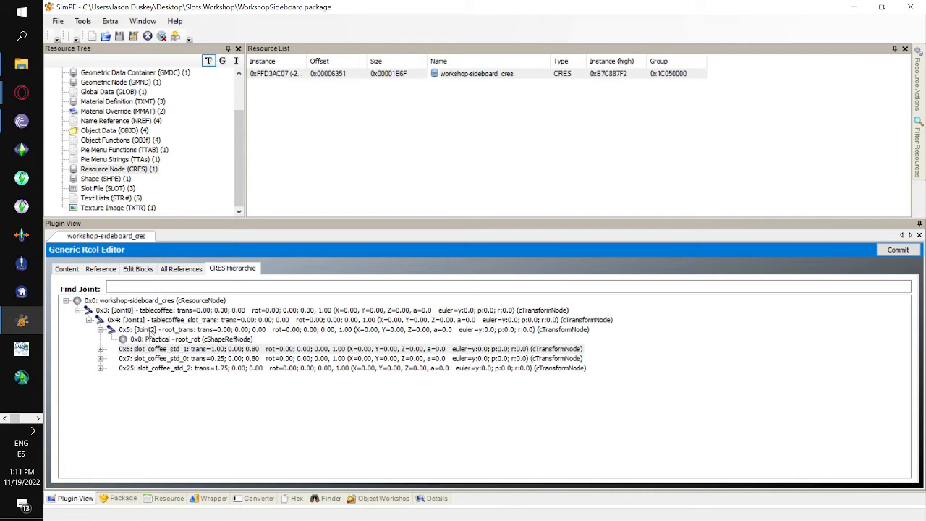
double_click(153, 358)
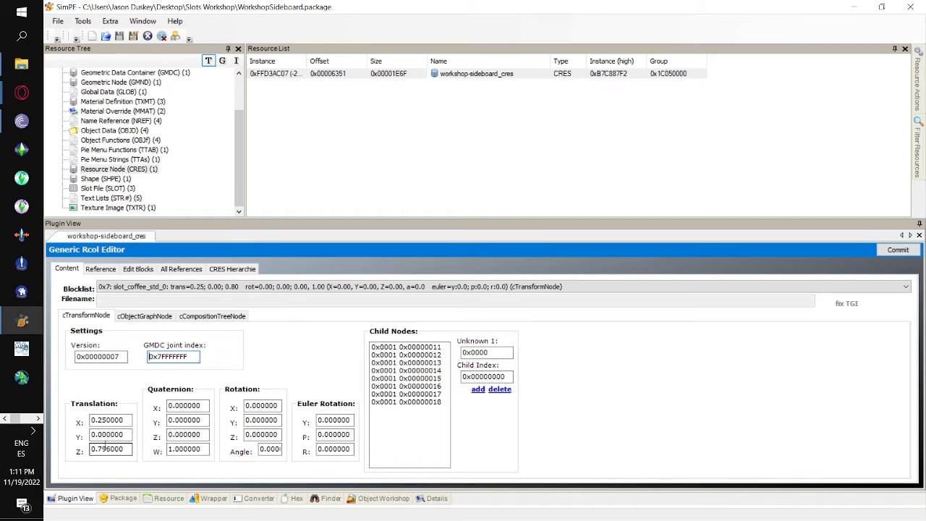
left_click(232, 268)
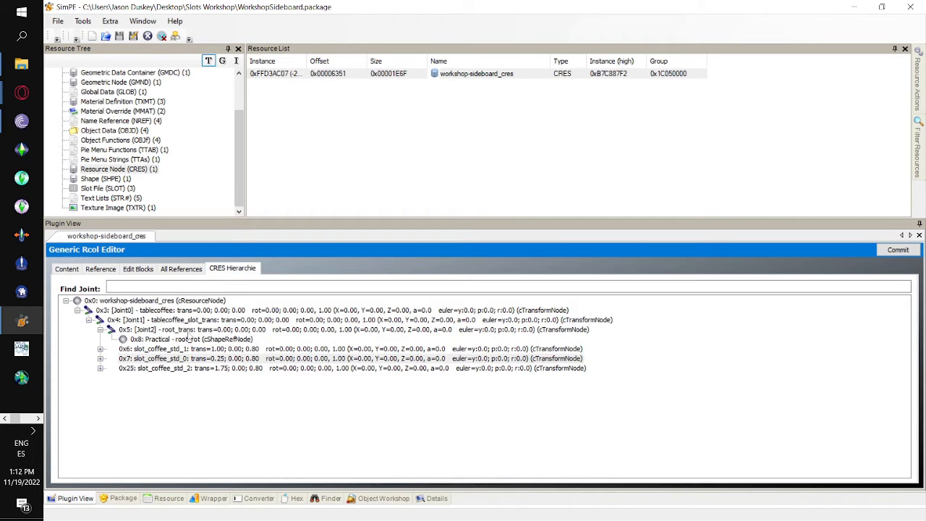
double_click(152, 370)
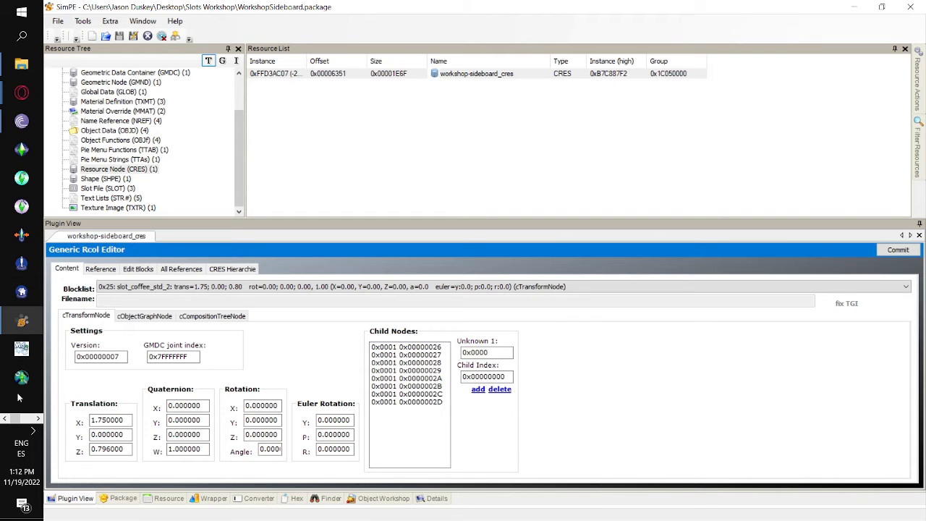
- Switch to Blender and select the four faces at the buffet top's end nearest the origin to read their median coordinates
left_click(38, 419)
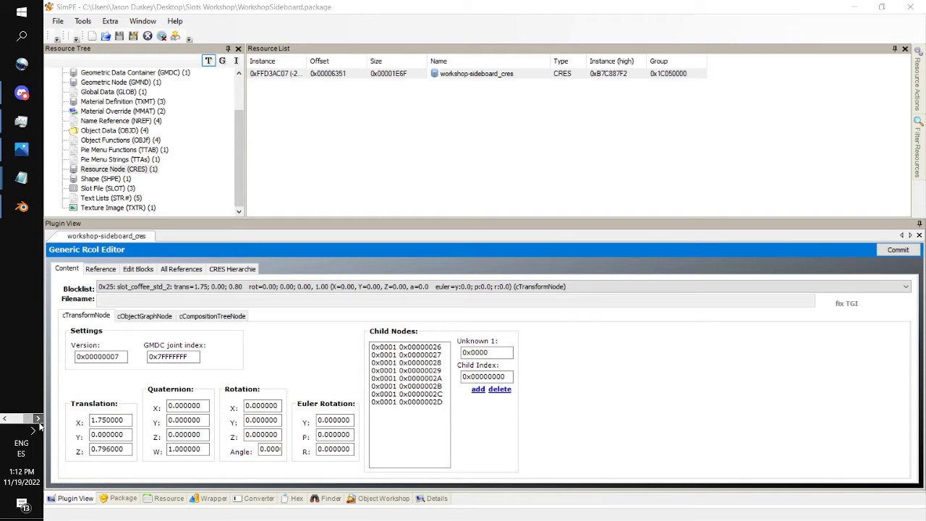
left_click(22, 207)
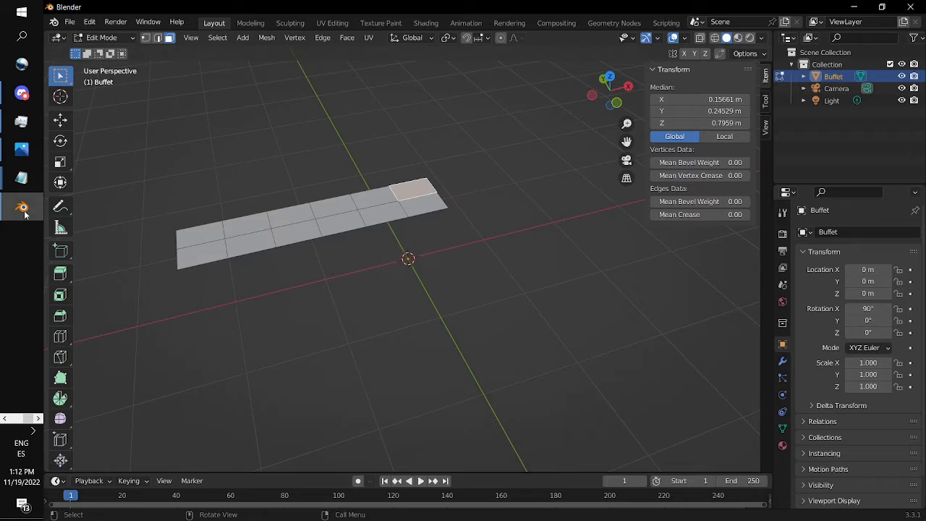
right_click(425, 204, "shift")
left_click(417, 208, "shift")
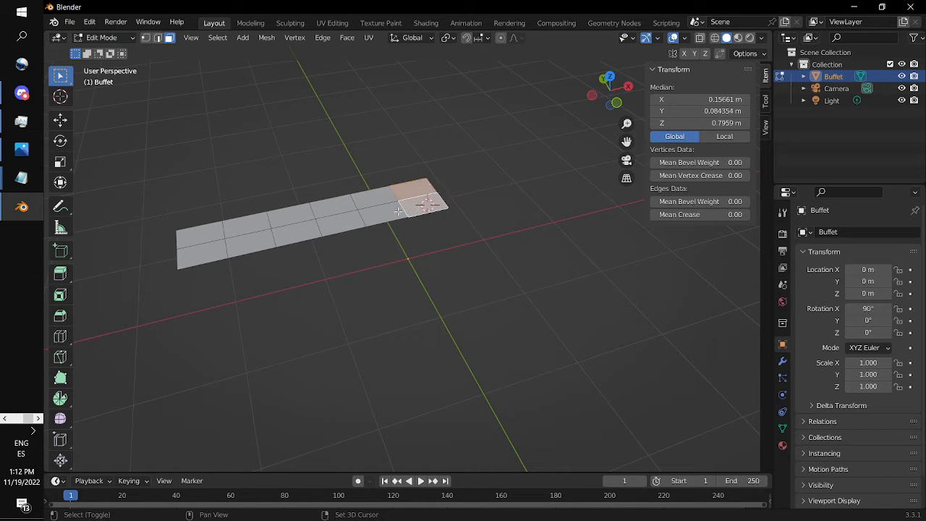
left_click(394, 211, "shift")
left_click(377, 192, "shift")
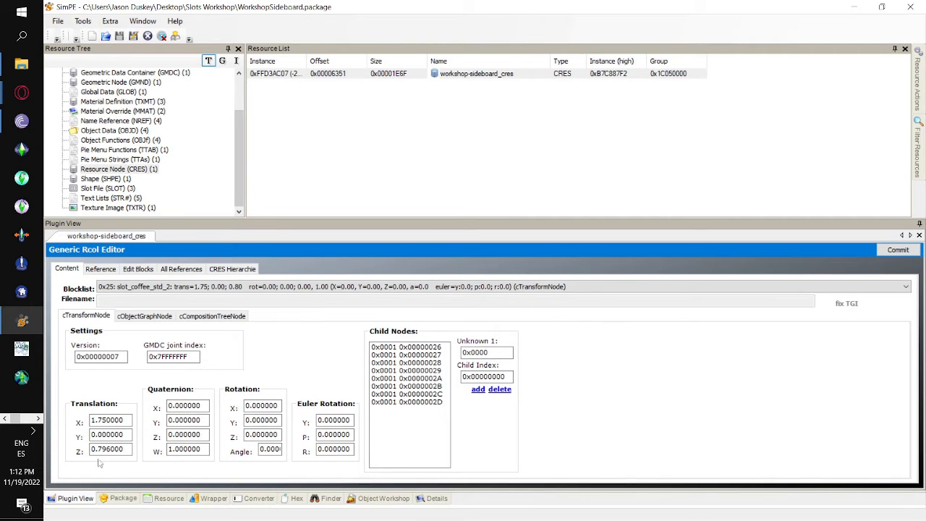
- Return to SimPE, open slot_coffee_std_0 from the CRES hierarchy and set its X translation to 0.75
left_click(233, 269)
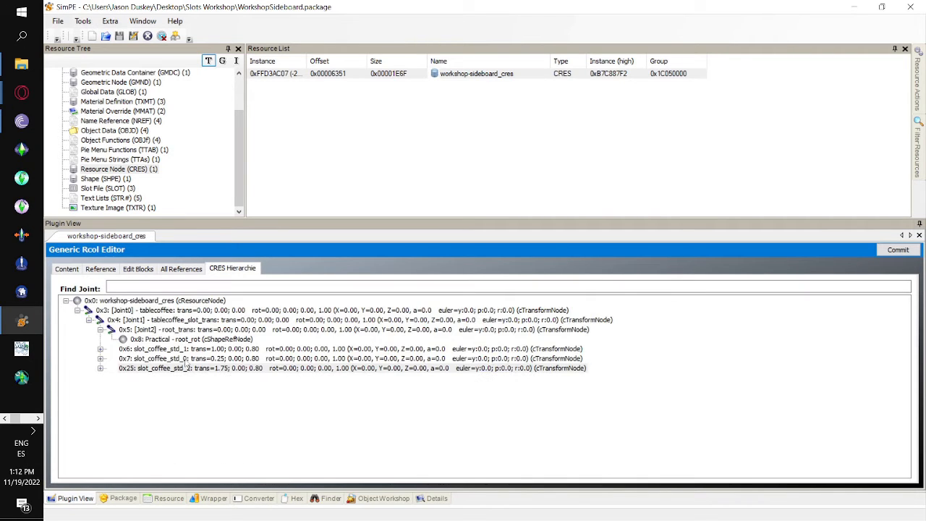
left_click(174, 350)
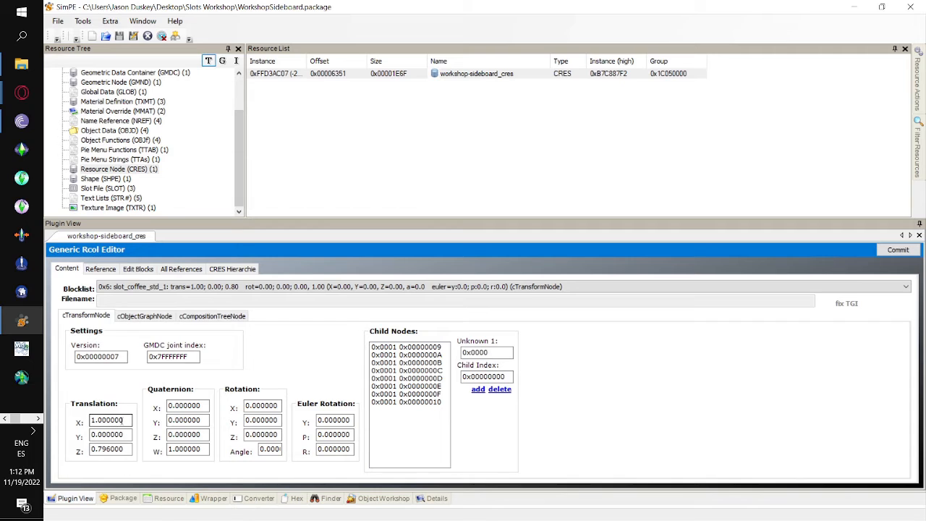
left_click(233, 269)
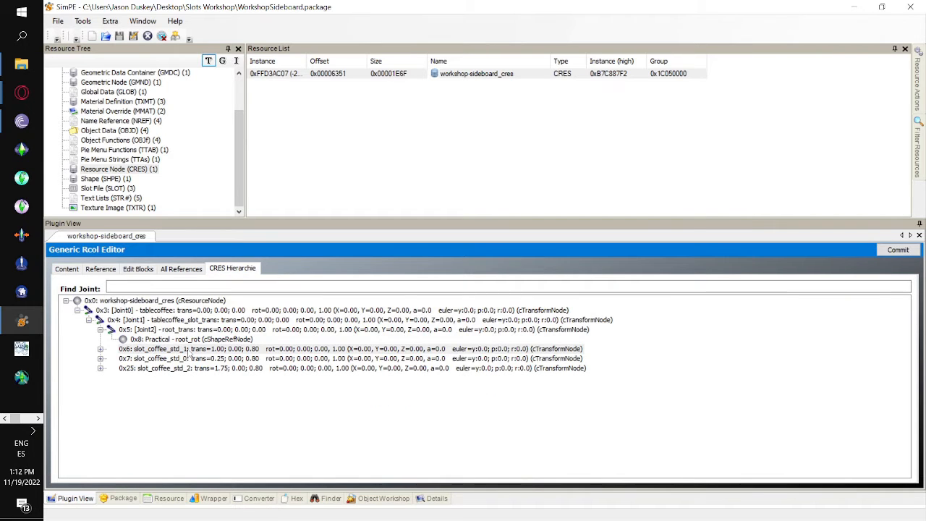
left_click(187, 353)
double_click(192, 360)
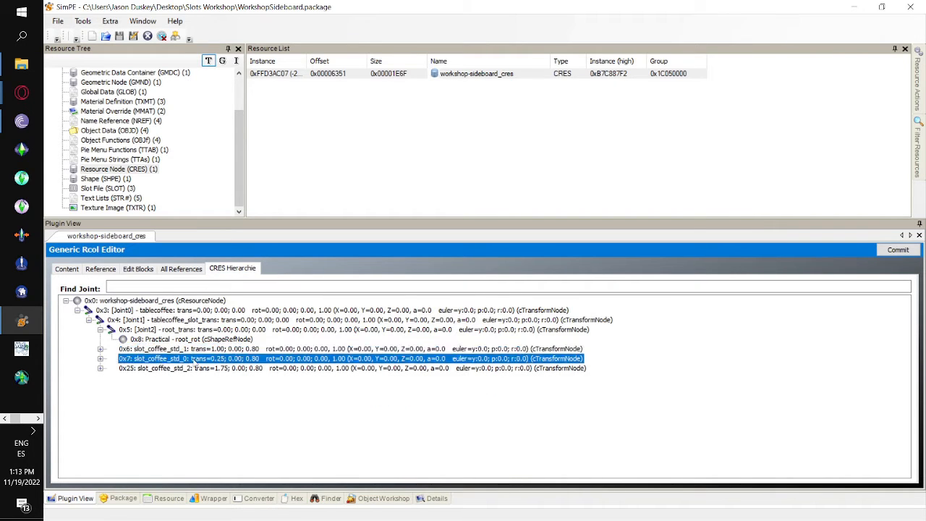
left_click(124, 449)
left_click(124, 430)
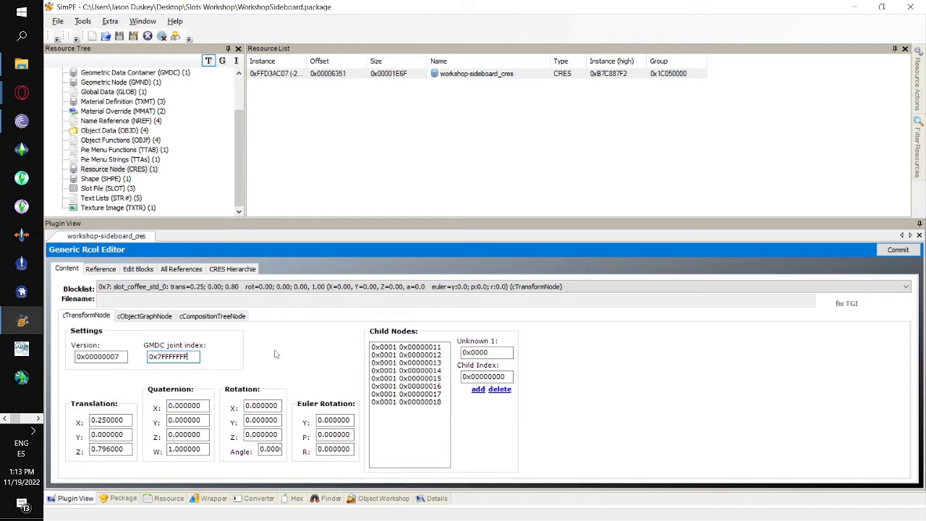
key("alt+Tab")
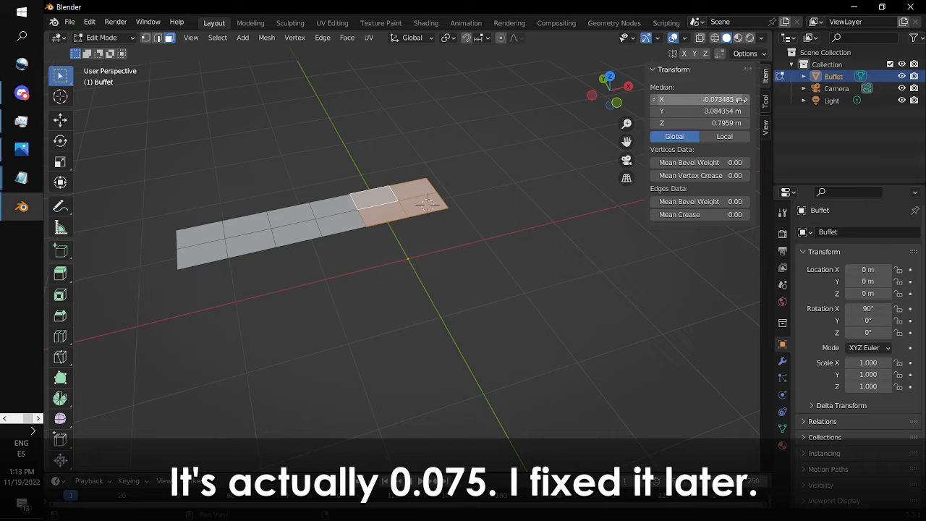
key("alt+Tab")
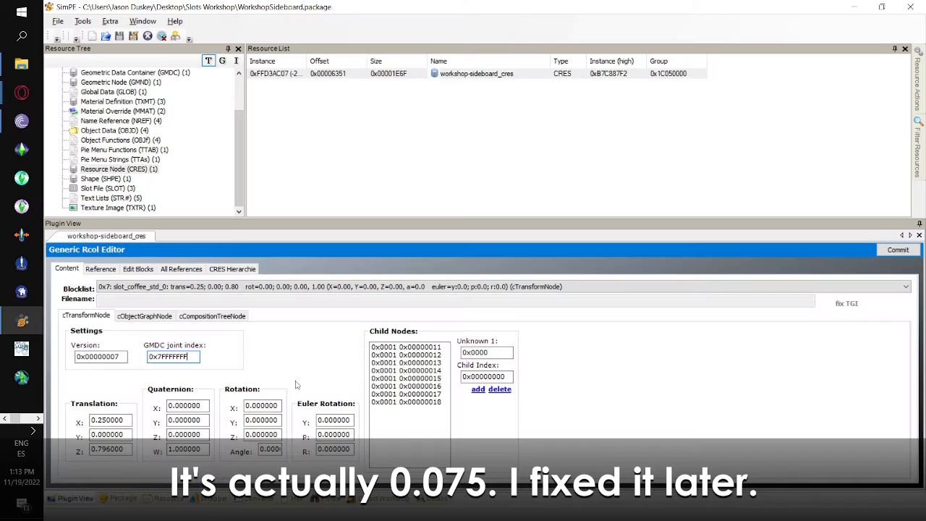
left_click(106, 419)
left_click_drag(103, 419, 97, 419)
type("75")
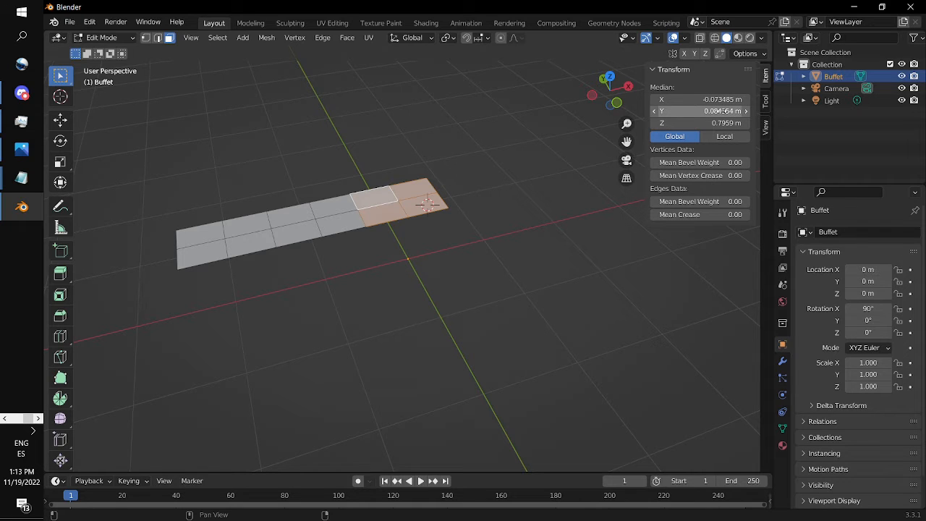
- Set the Y translation of slot_coffee_std_0 to -0.085 and copy the value
key("alt+Tab")
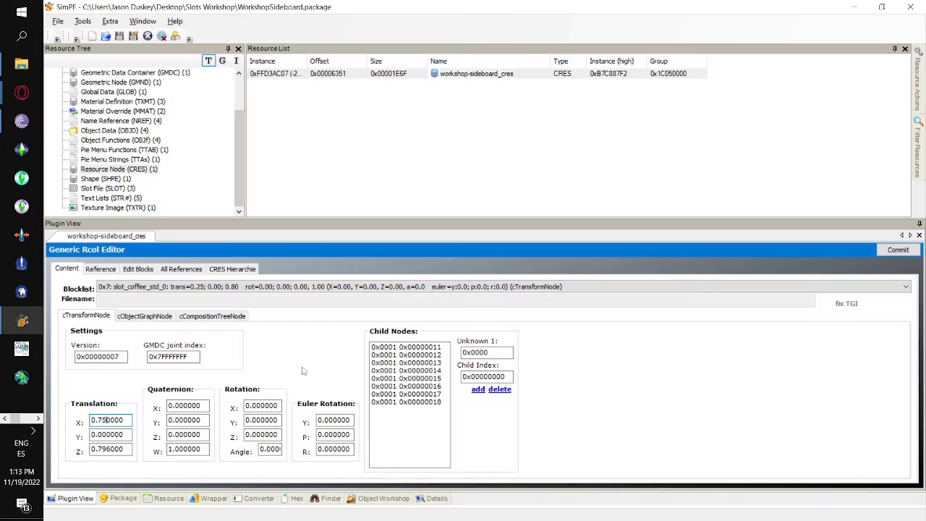
left_click(92, 434)
key("Right")
key("Right")
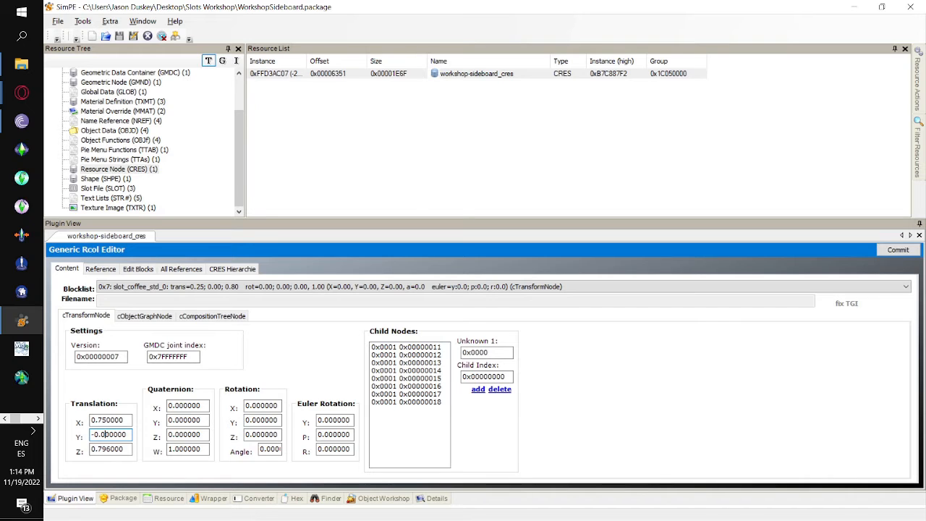
key("Delete")
type("85")
double_click(125, 435)
key("ctrl+c")
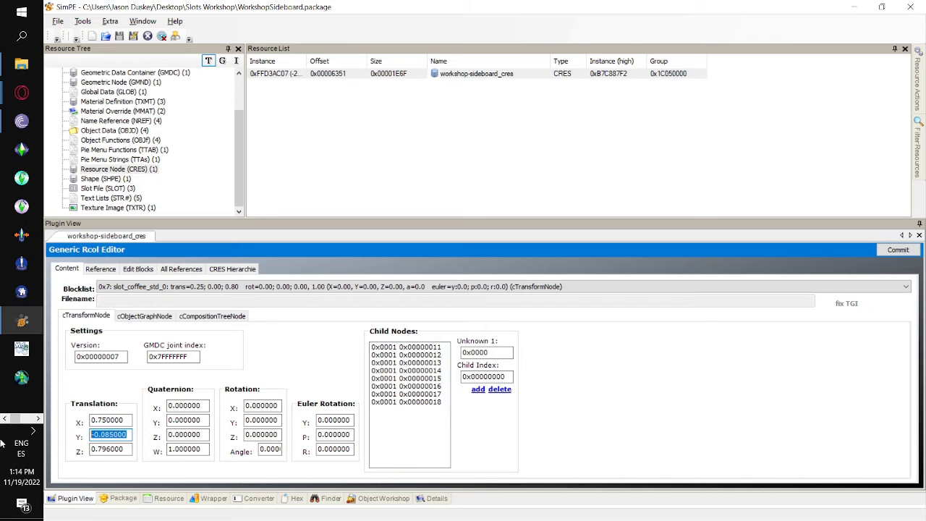
- Open slot_coffee_std_1 from the CRES hierarchy and paste -0.085 as its Y translation
left_click(232, 269)
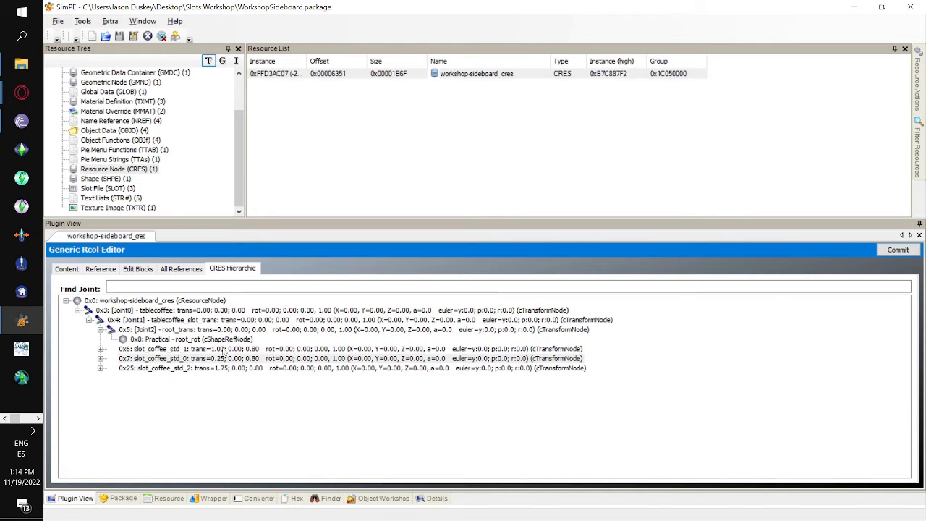
left_click(223, 350)
left_click_drag(126, 436, 53, 407)
key("ctrl+v")
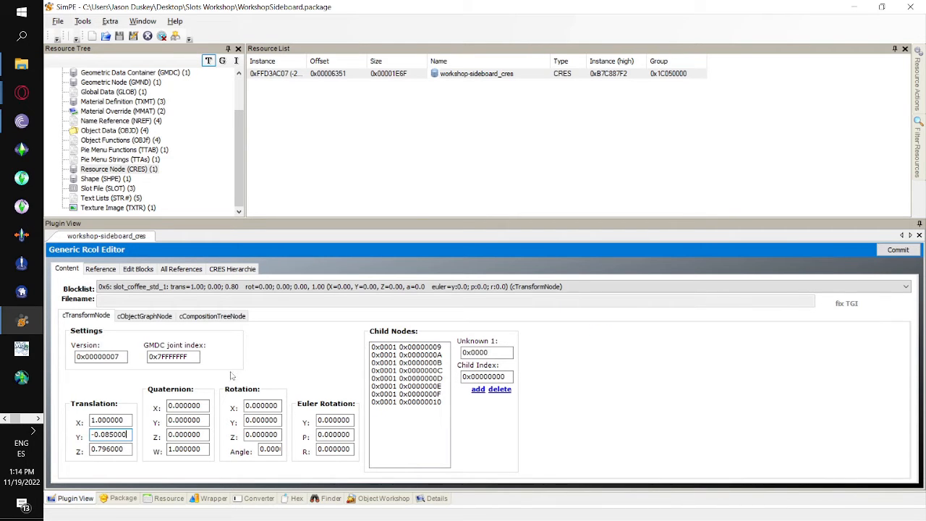
- Open slot_coffee_std_2 from the CRES hierarchy and paste -0.085 as its Y translation
left_click(232, 271)
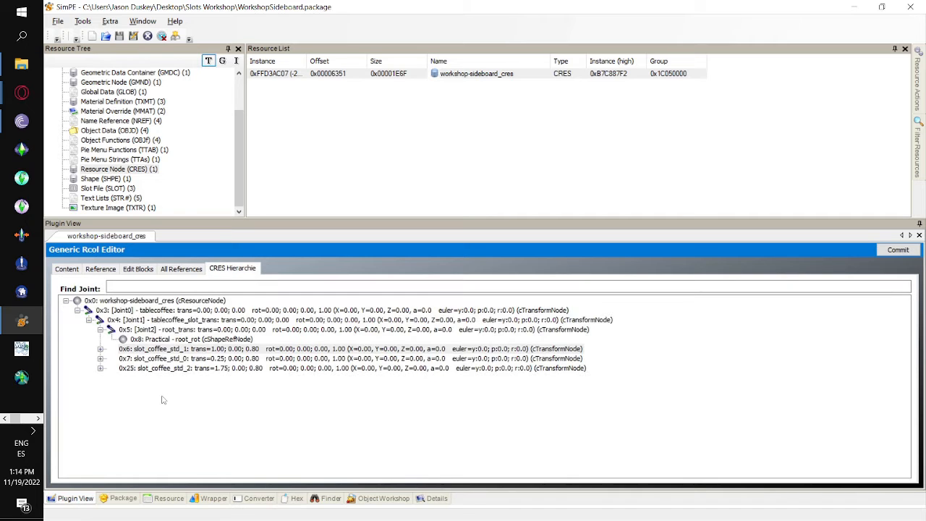
left_click(158, 371)
left_click(123, 434)
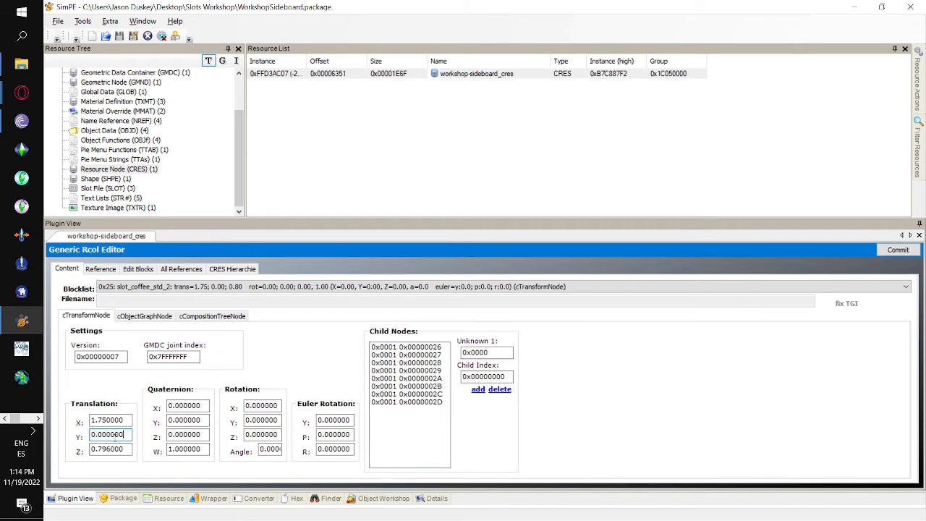
left_click_drag(124, 433, 50, 417)
key("ctrl+v")
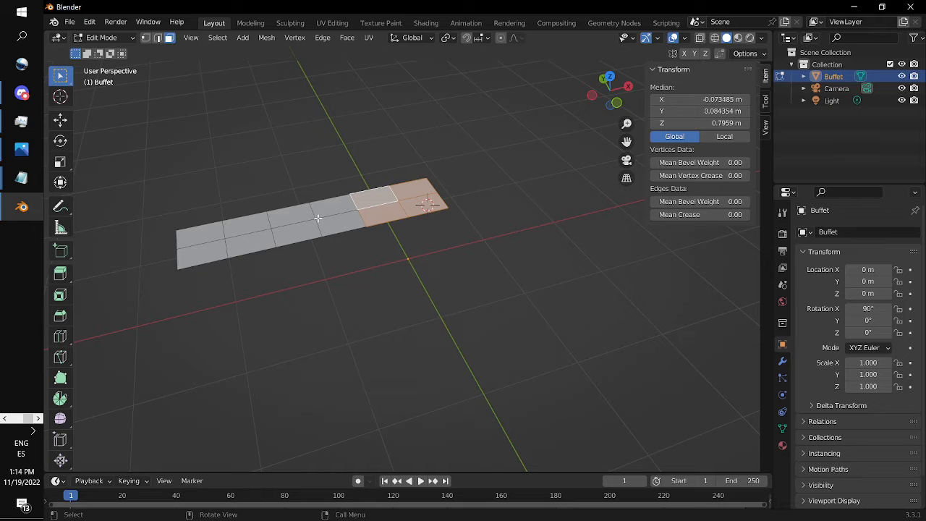
- In Blender, select the four faces at the buffet top's end farthest from the origin to read their median coordinates
left_click(248, 222)
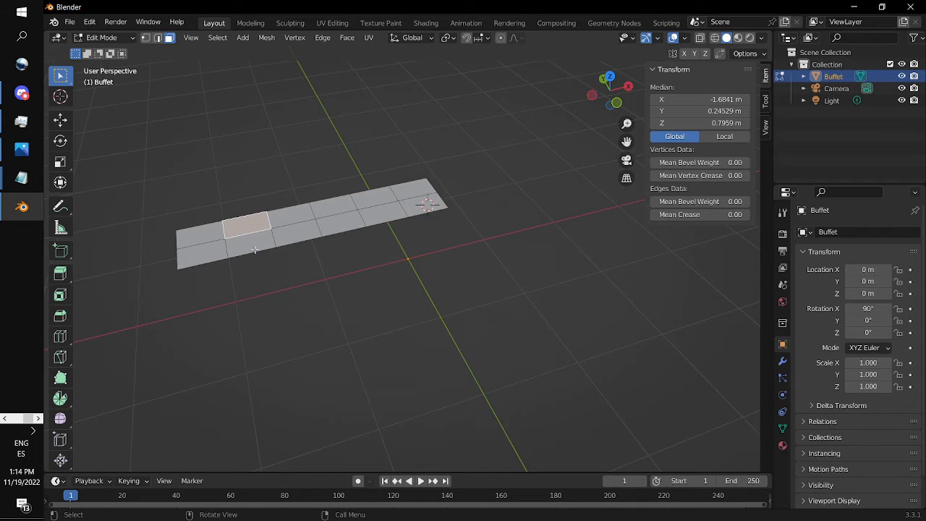
left_click(249, 246, "shift")
left_click(199, 250, "shift")
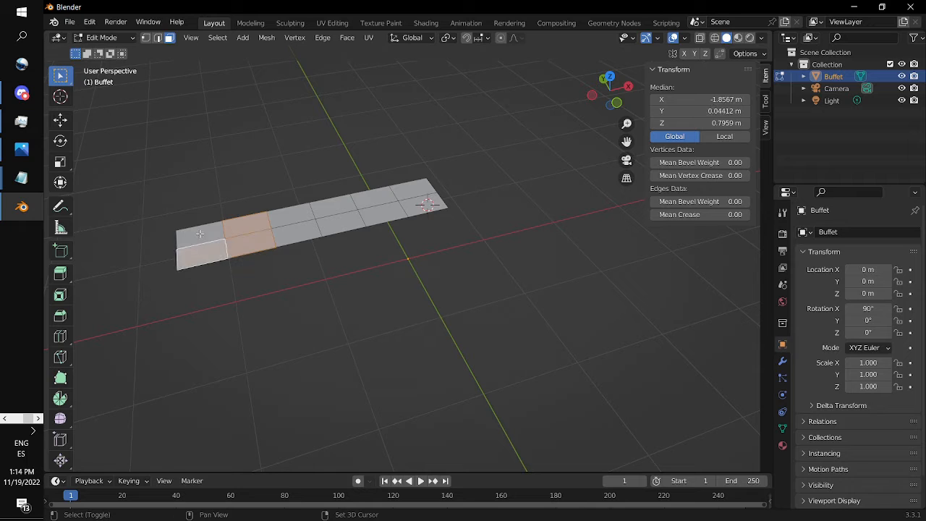
left_click(199, 235, "shift")
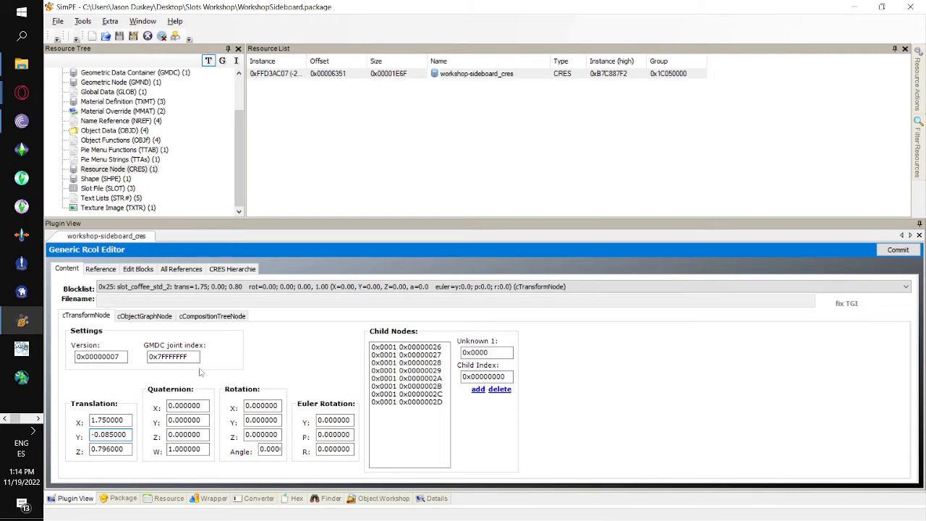
- Back in SimPE, set the X translation of slot_coffee_std_2 to 1.9
left_click(102, 420)
left_click_drag(102, 419, 97, 419)
type("9")
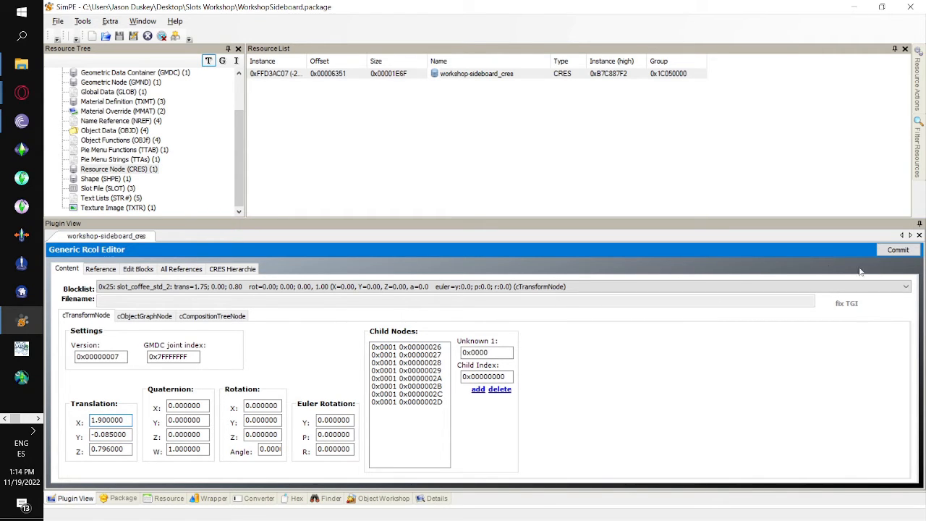
- Commit the slot_coffee_std_2 translation changes and save the sideboard package
left_click(897, 250)
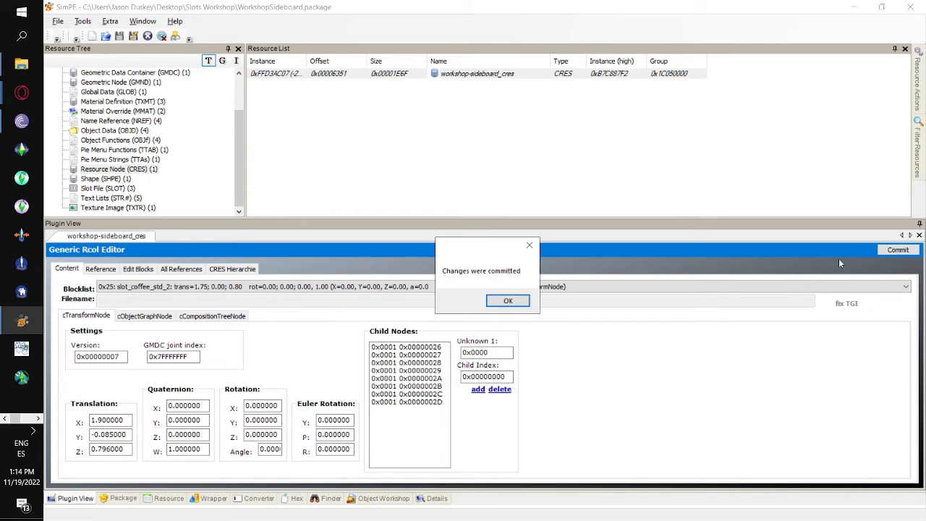
left_click(507, 300)
left_click(58, 21)
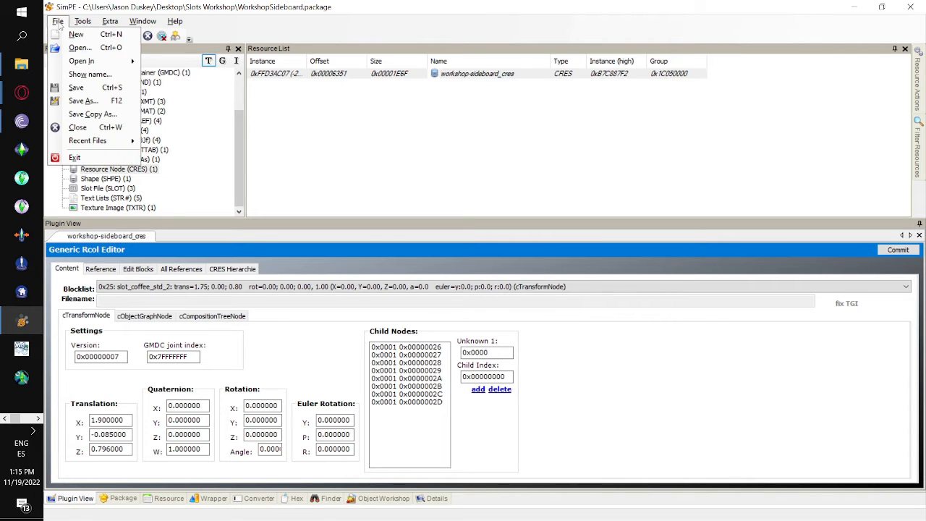
left_click(76, 86)
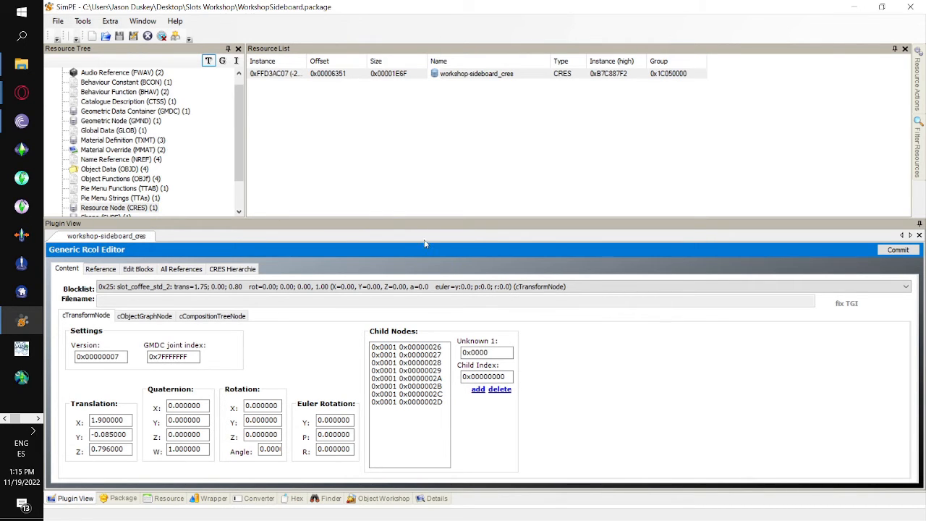
scroll(215, 181, "down", 2)
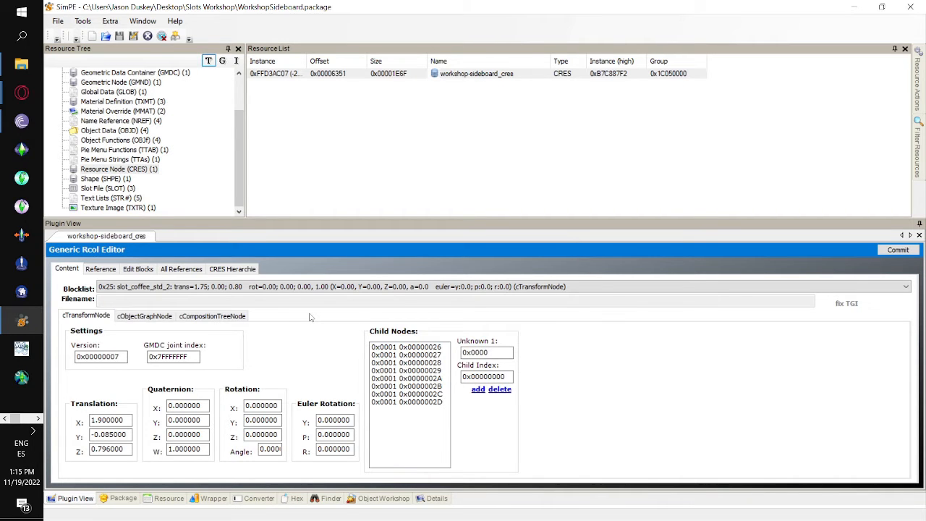
- Examine the root_trans and tablecoffee_slot_trans nodes from the CRES hierarchy, including the child nodes listed under tablecoffee_slot_trans
left_click(230, 269)
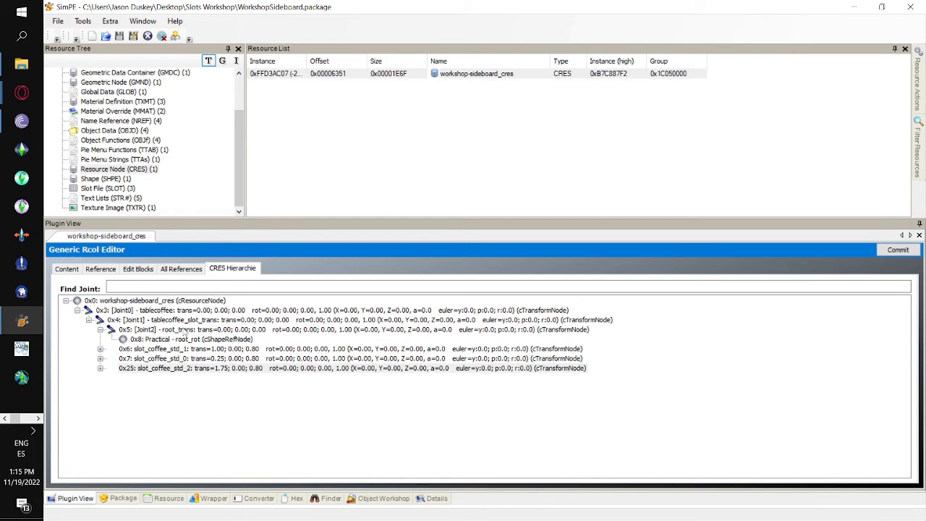
double_click(185, 330)
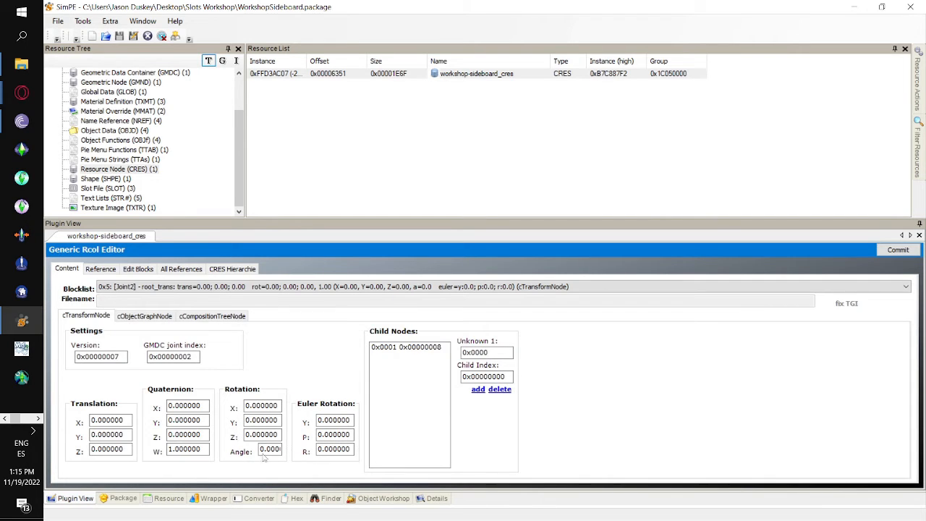
left_click(235, 273)
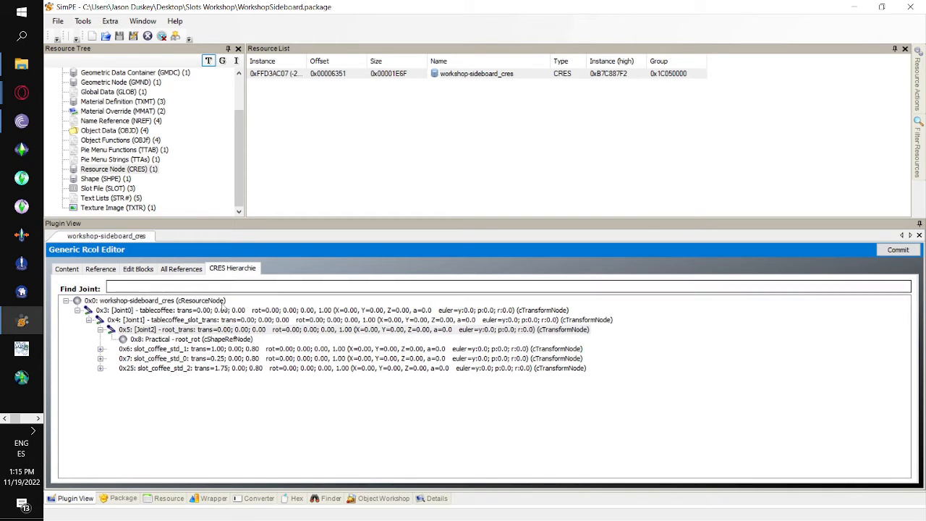
double_click(117, 320)
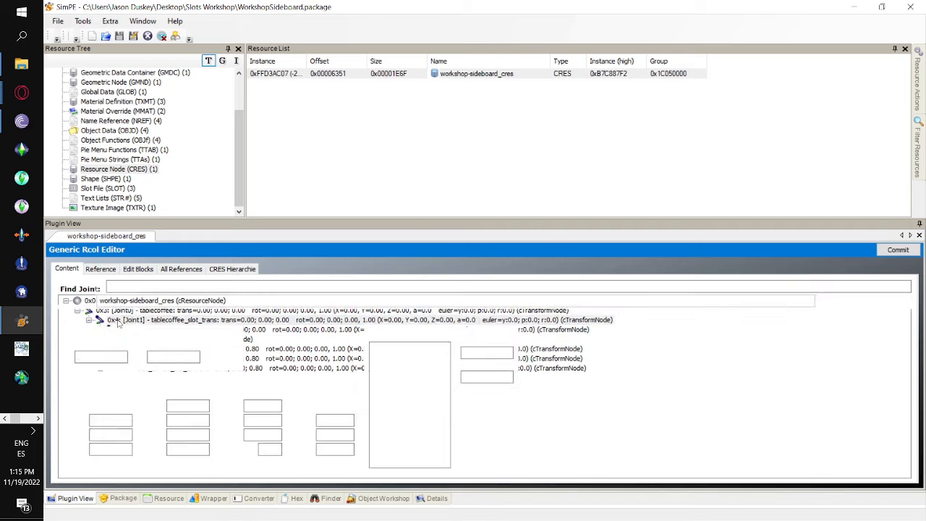
left_click(226, 269)
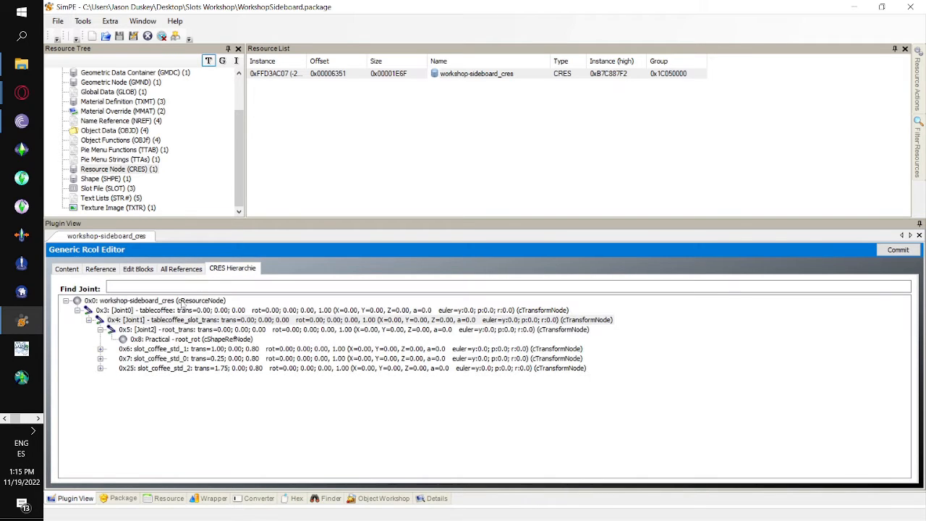
double_click(138, 322)
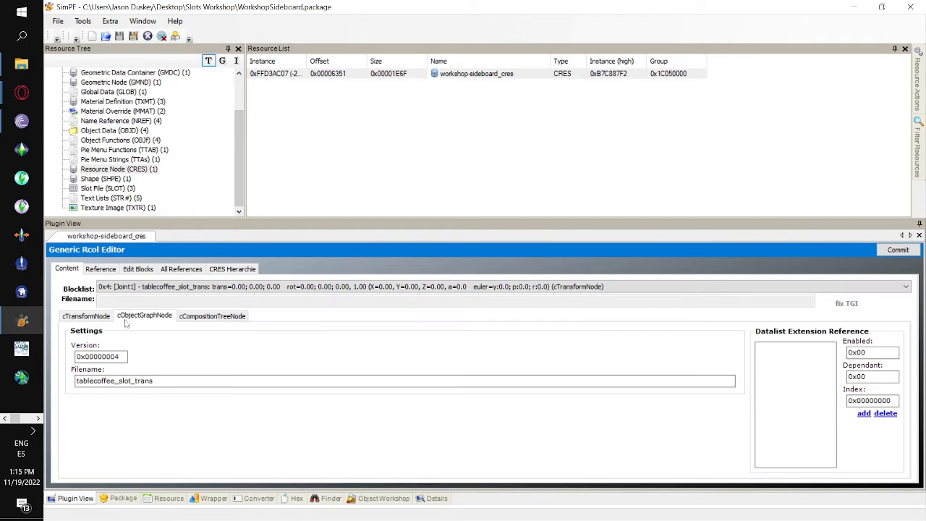
left_click(91, 316)
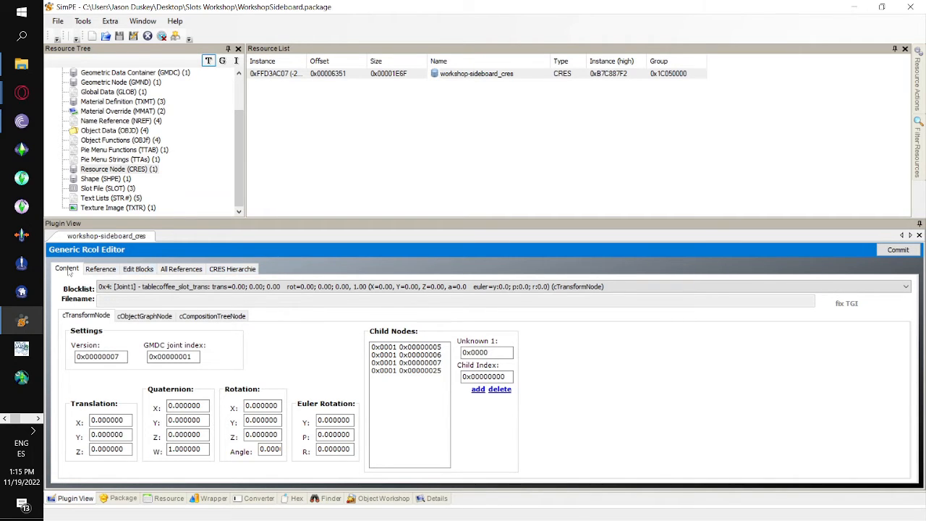
- Add twelve empty cTransformNode blocks to the CRES block list and check them at the list's end
left_click(145, 269)
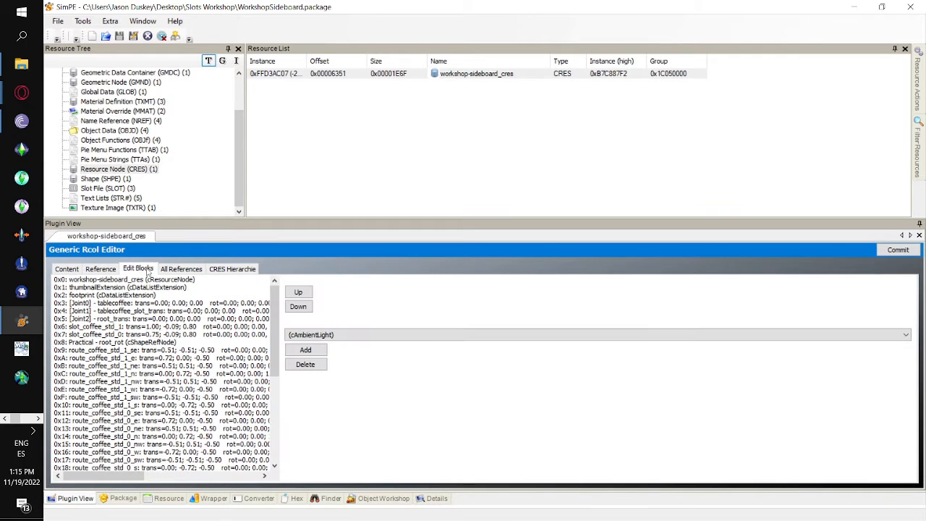
left_click(372, 337)
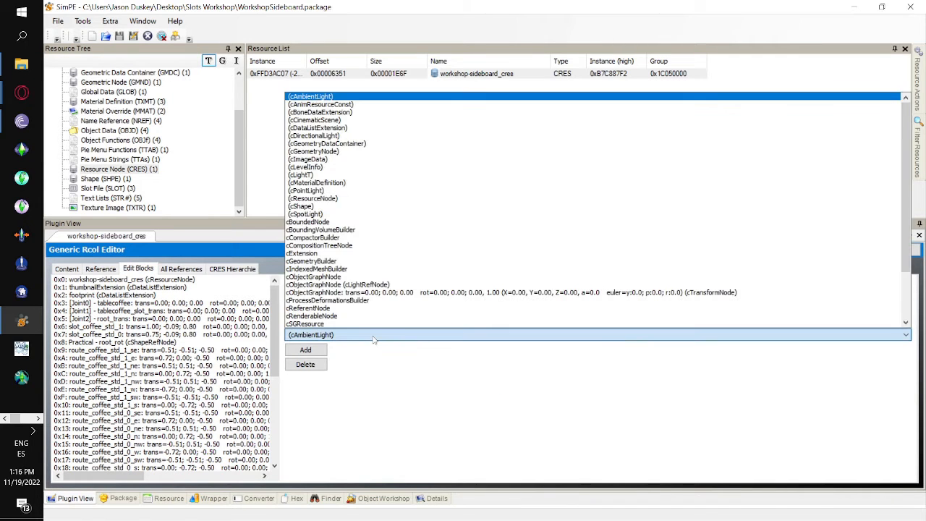
left_click(419, 292)
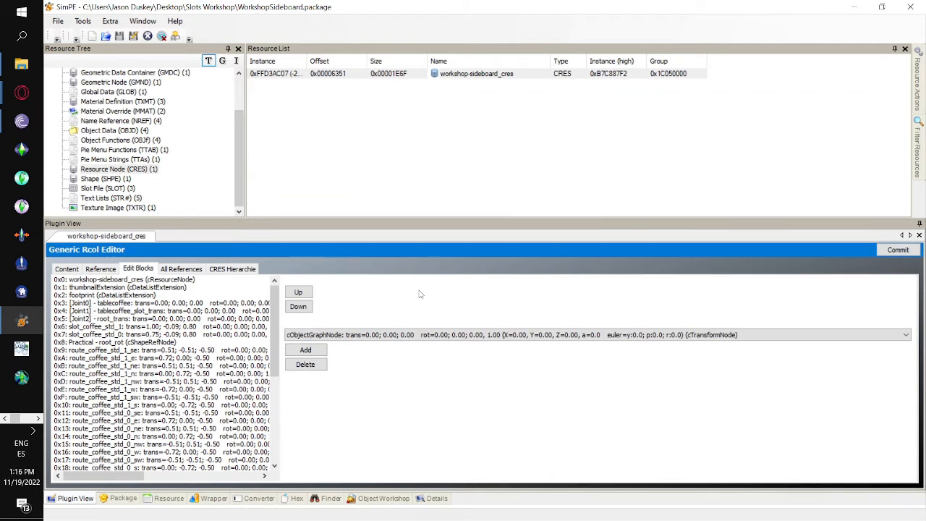
left_click(315, 351)
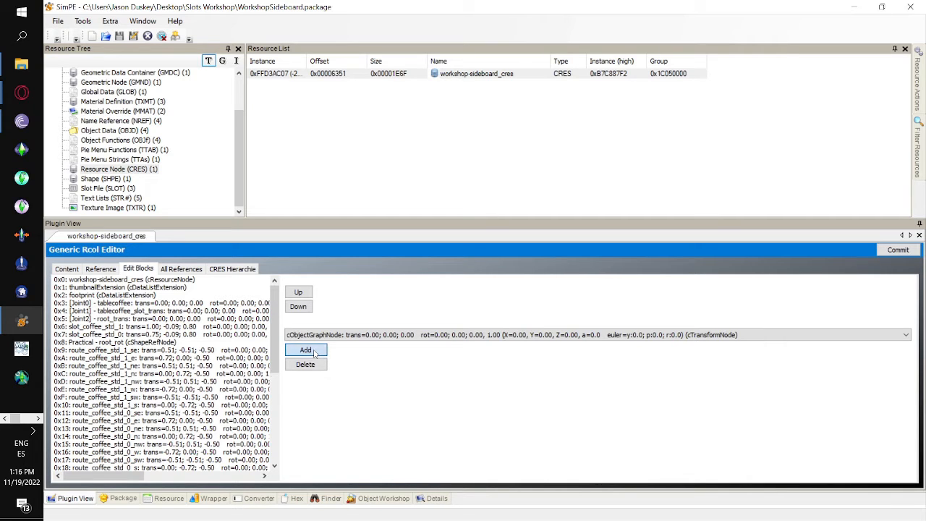
left_click(315, 351)
left_click(315, 351)
left_click(314, 351)
left_click(314, 351)
left_click(314, 352)
left_click(314, 351)
left_click(315, 352)
left_click(314, 351)
scroll(273, 352, "down", 1)
scroll(273, 352, "down", 10)
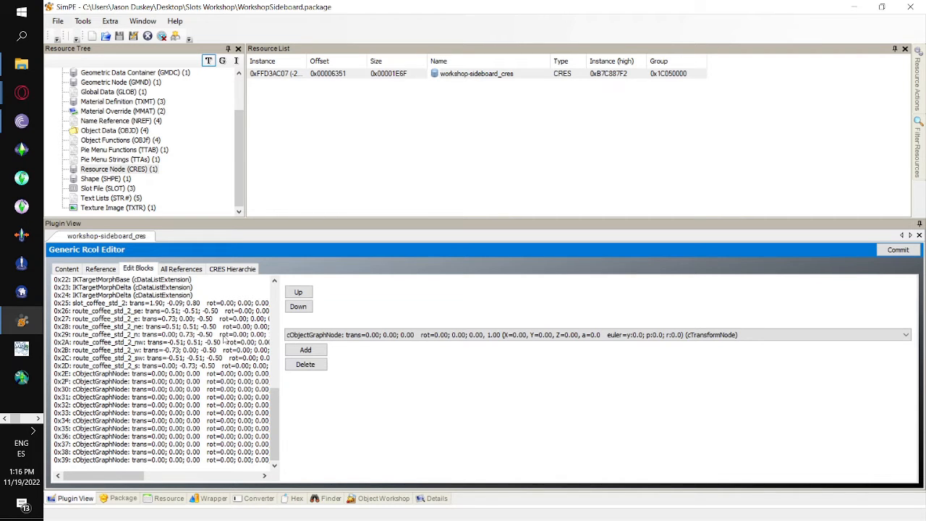
scroll(224, 339, "up", 11)
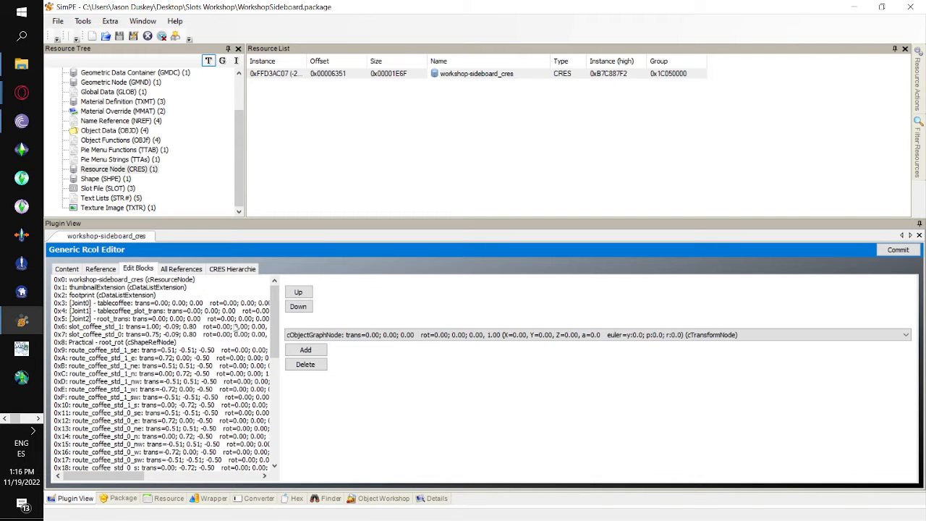
- Open tablecoffee_slot_trans from the CRES hierarchy and add a child node with index 0x0000002E
left_click(232, 270)
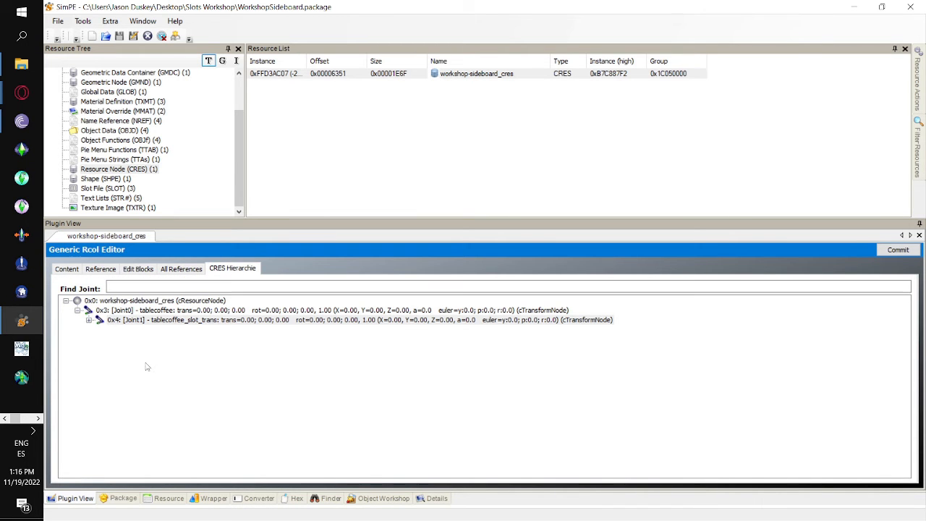
double_click(99, 319)
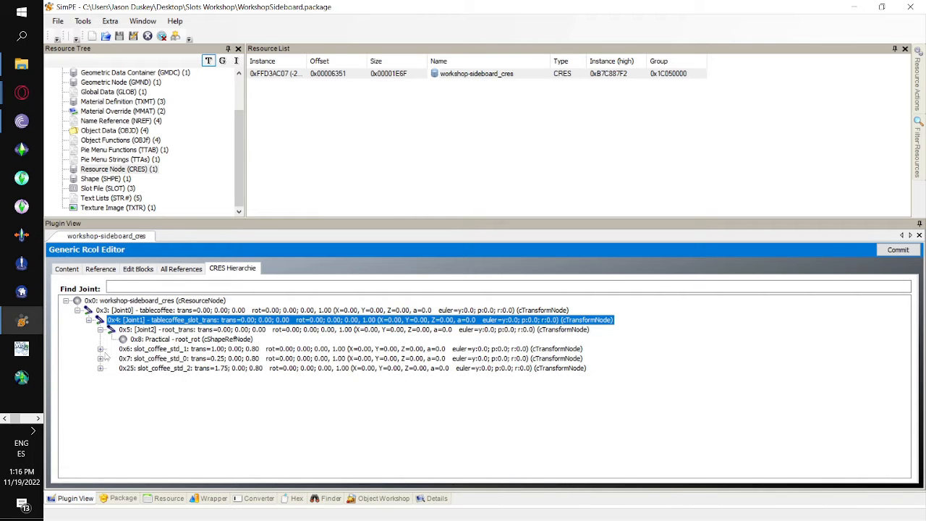
double_click(164, 323)
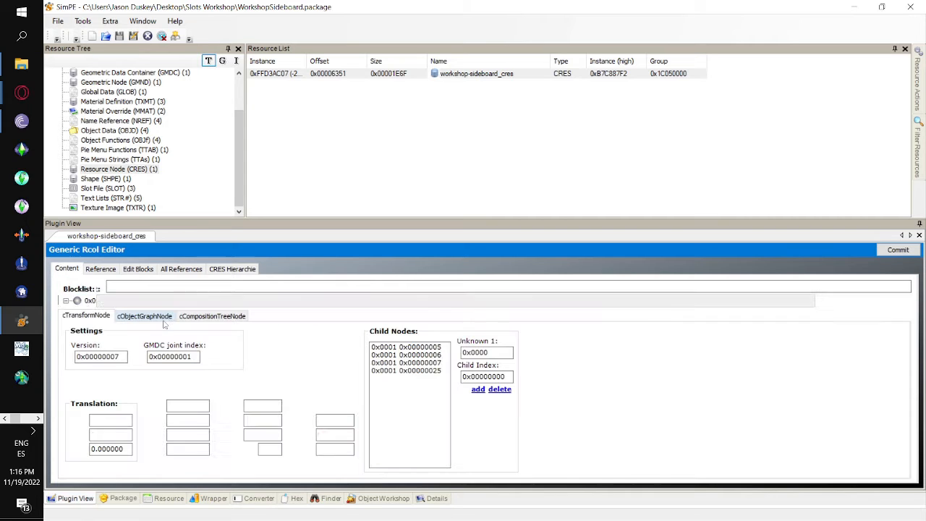
left_click(421, 370)
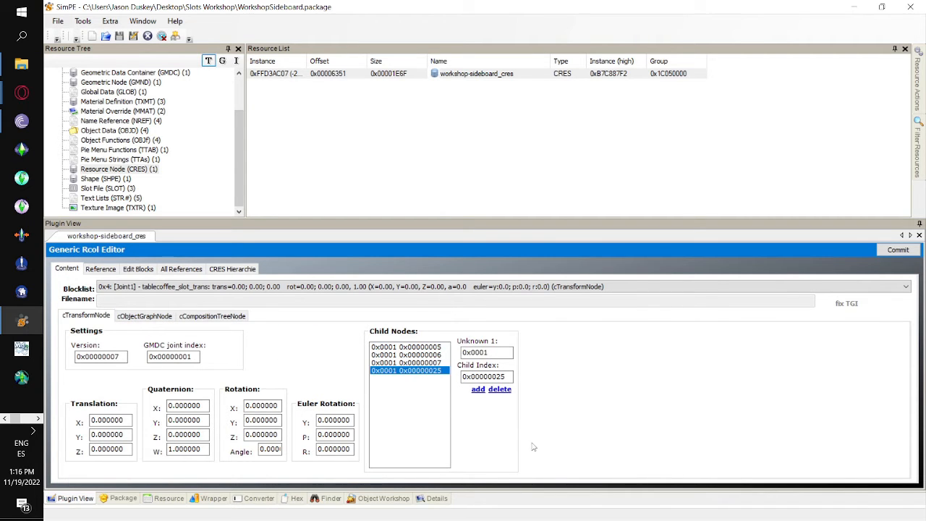
left_click(478, 389)
left_click(421, 378)
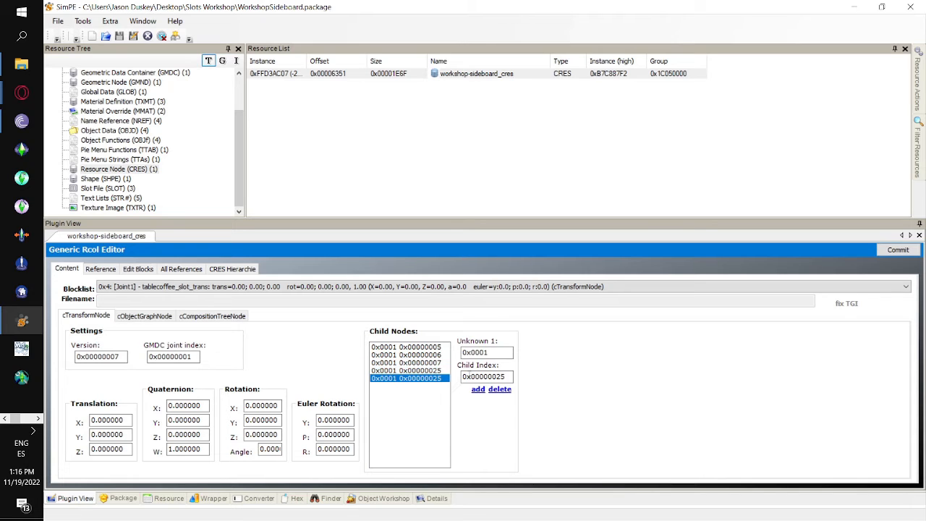
left_click(504, 377)
type("e")
- Add three more child nodes to tablecoffee_slot_trans with indexes 0x0000002F, 0x00000030 and 0x00000031
left_click(478, 389)
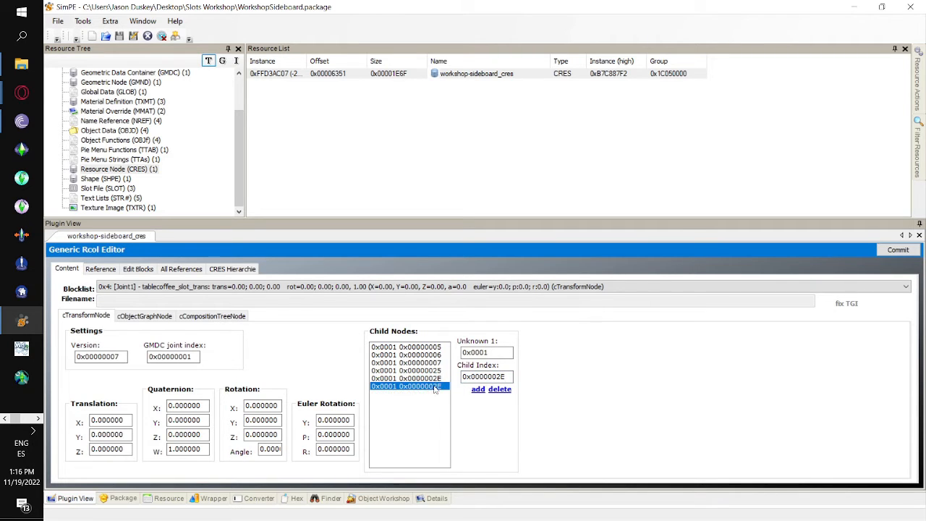
left_click(511, 376)
key("BackSpace")
type("f")
left_click(478, 390)
left_click(429, 395)
left_click(501, 377)
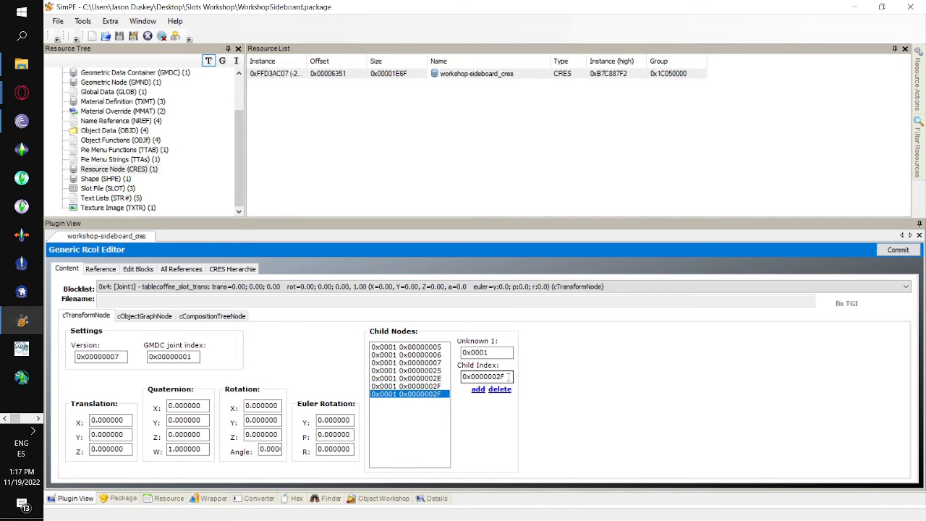
type("30")
left_click(478, 390)
left_click(438, 402)
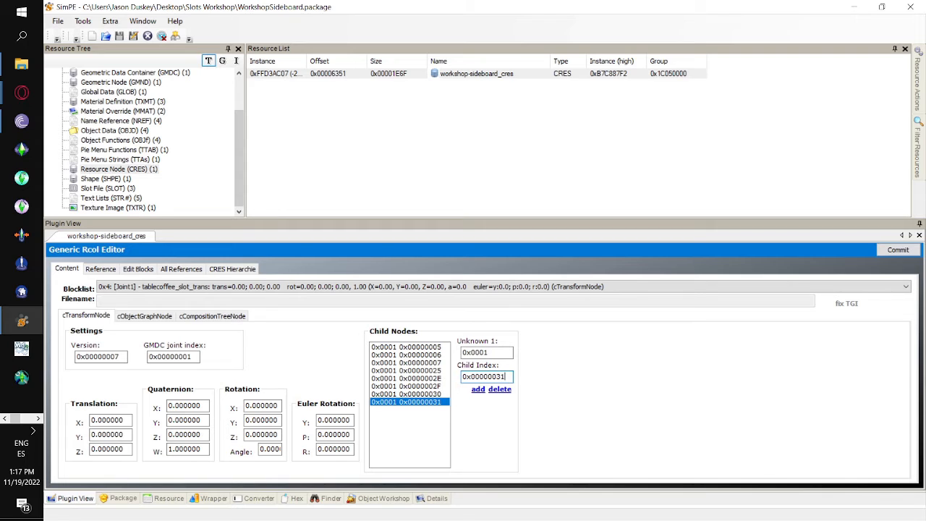
- Add child nodes with indexes 0x00000032, 0x00000033 and 0x00000034 to tablecoffee_slot_trans
left_click(477, 390)
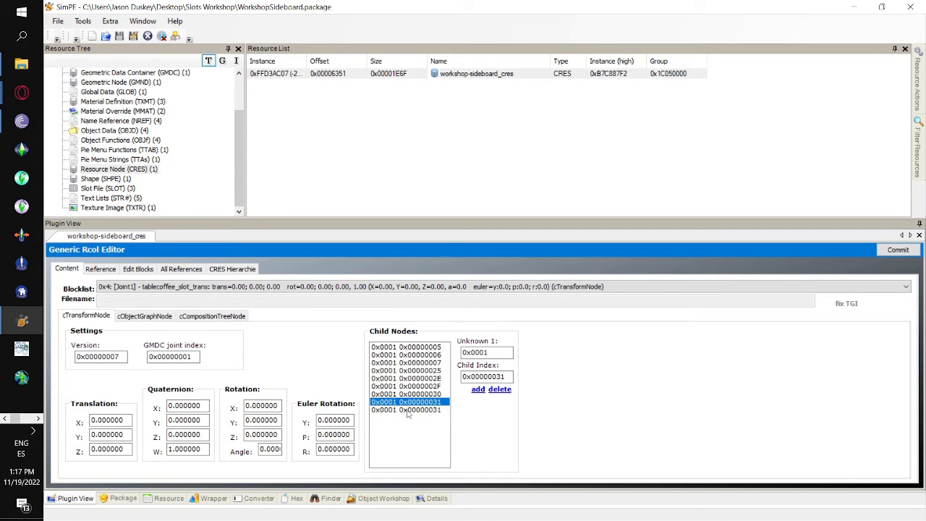
left_click(407, 410)
left_click(511, 376)
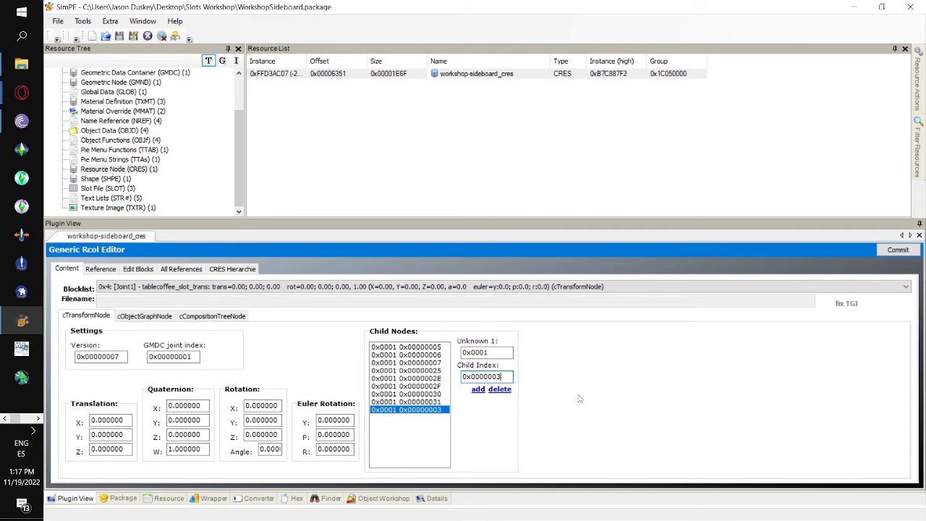
type("2")
left_click(478, 390)
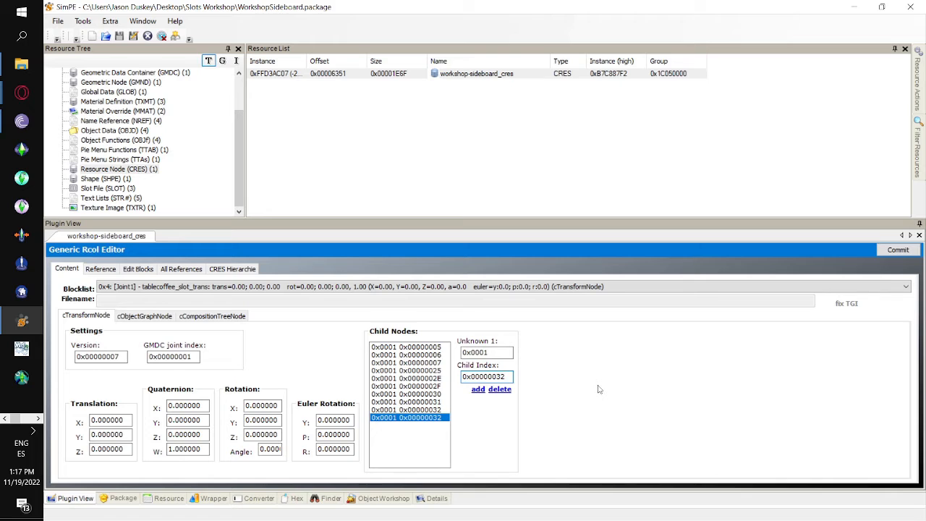
type("3")
left_click(480, 391)
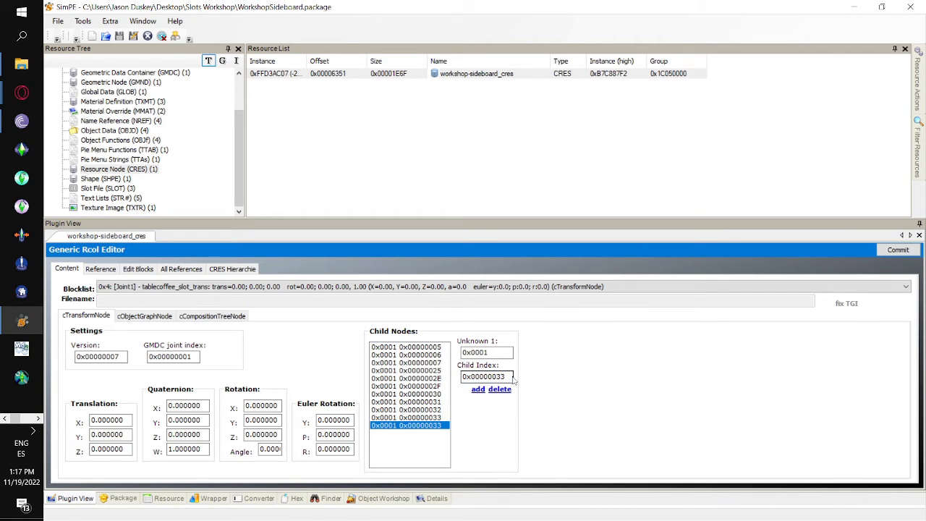
type("4")
- Add child nodes with indexes 0x00000035, 0x00000036 and 0x00000037 to tablecoffee_slot_trans
left_click(478, 390)
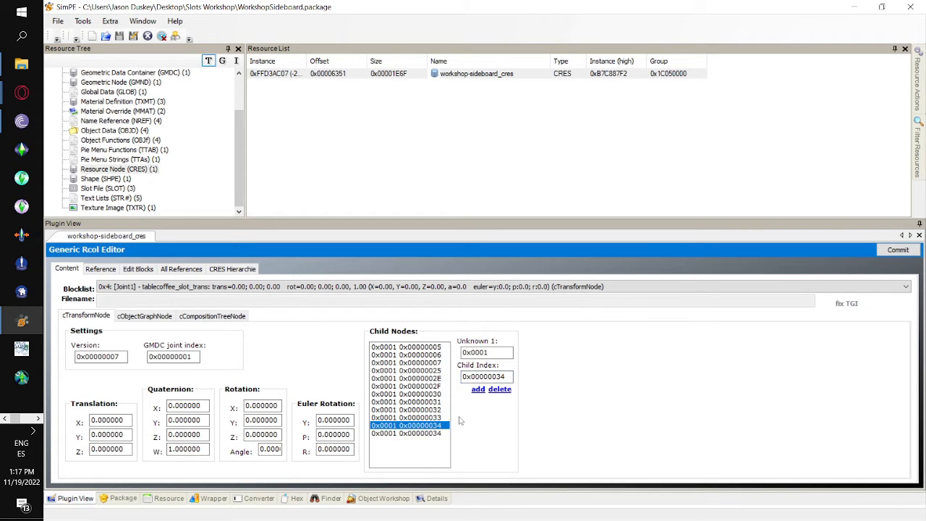
left_click(417, 433)
left_click(508, 377)
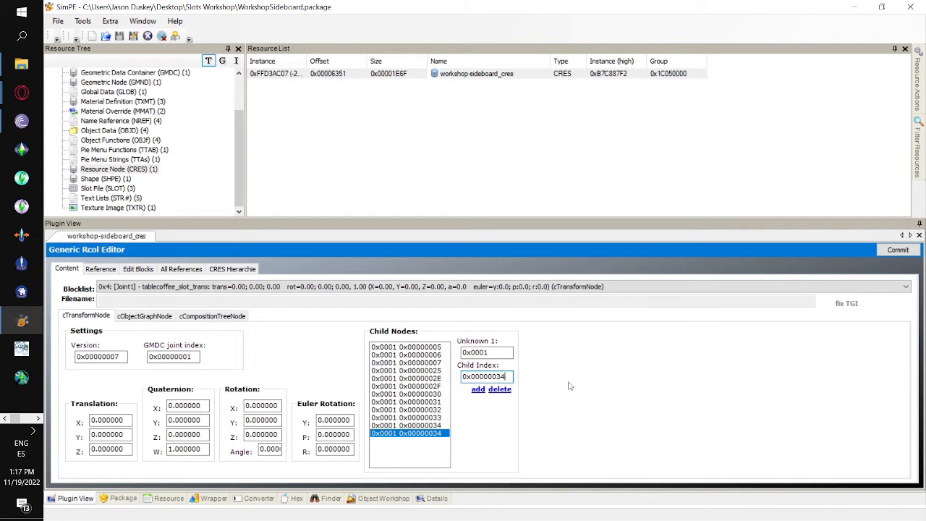
type("5")
left_click(479, 391)
left_click(418, 440)
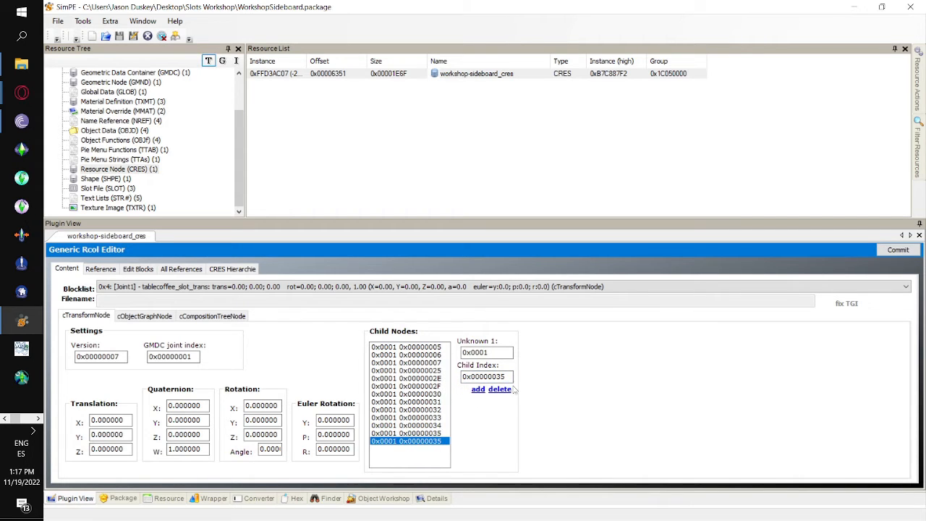
left_click(509, 377)
type("6")
left_click(481, 391)
left_click(438, 448)
left_click(508, 377)
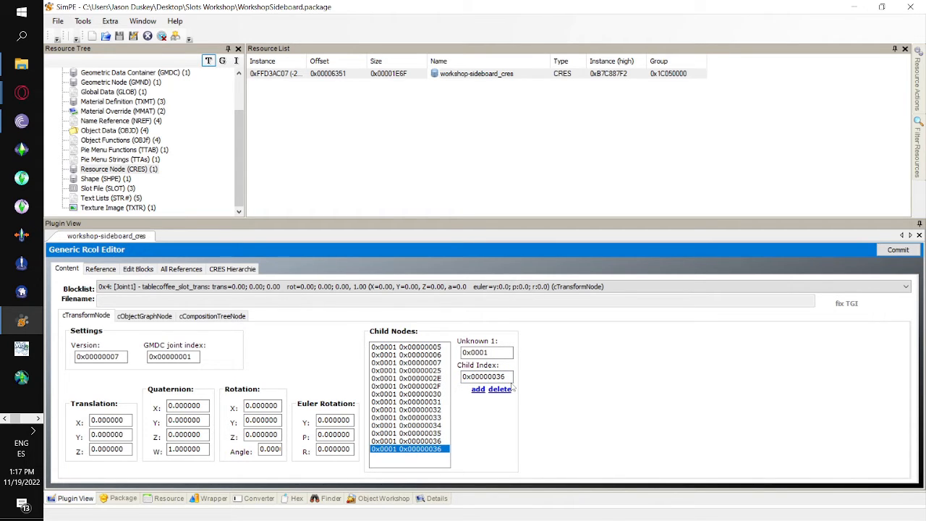
type("7")
- Add child nodes with indexes 0x00000038 and 0x00000039 to tablecoffee_slot_trans
left_click(478, 389)
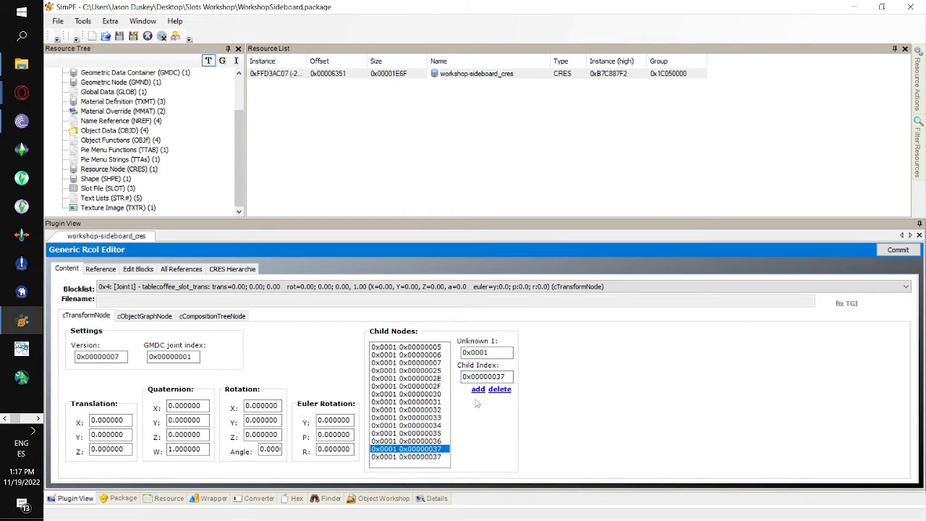
left_click(426, 457)
left_click(509, 376)
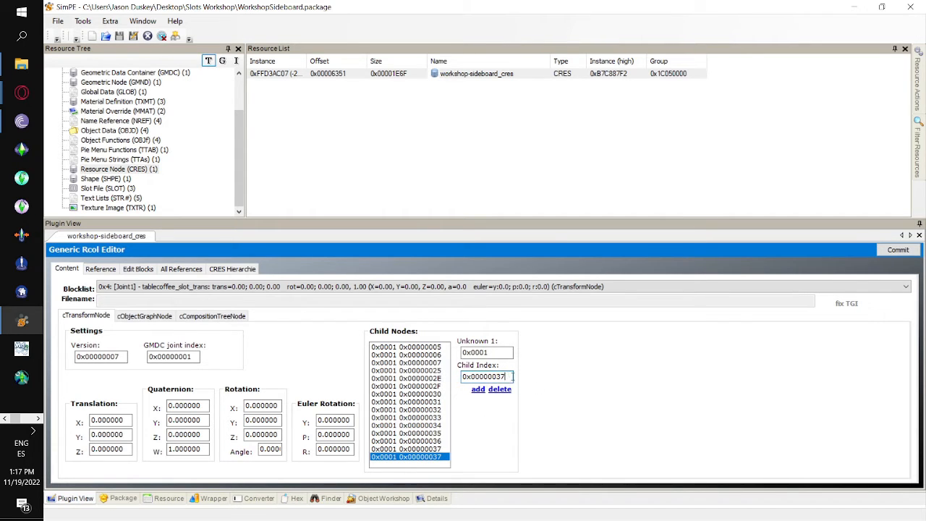
type("8")
left_click(478, 389)
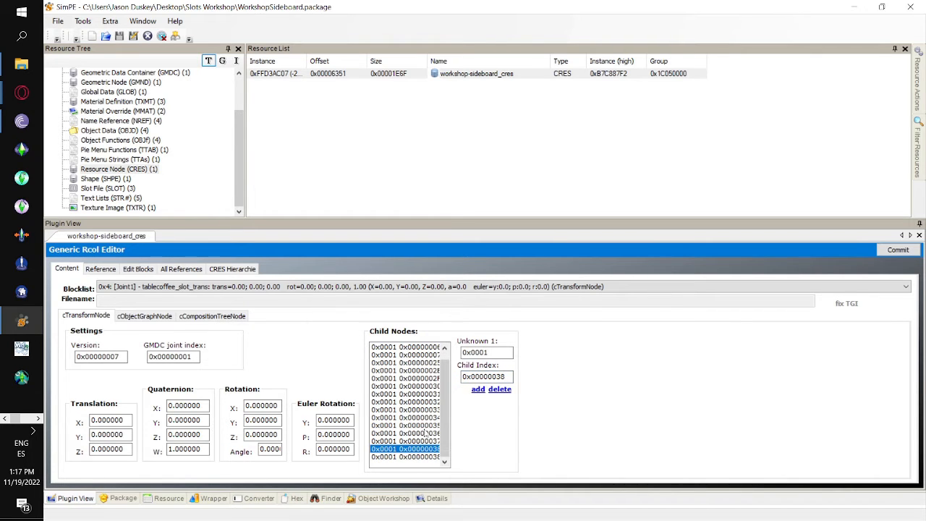
left_click(516, 375)
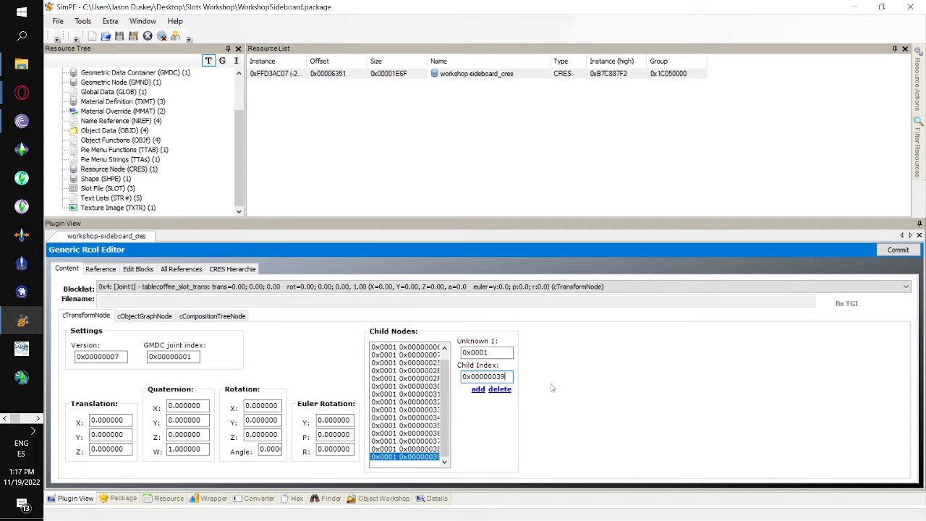
- Commit the child node changes to the CRES and save the package
left_click(906, 249)
left_click(537, 295)
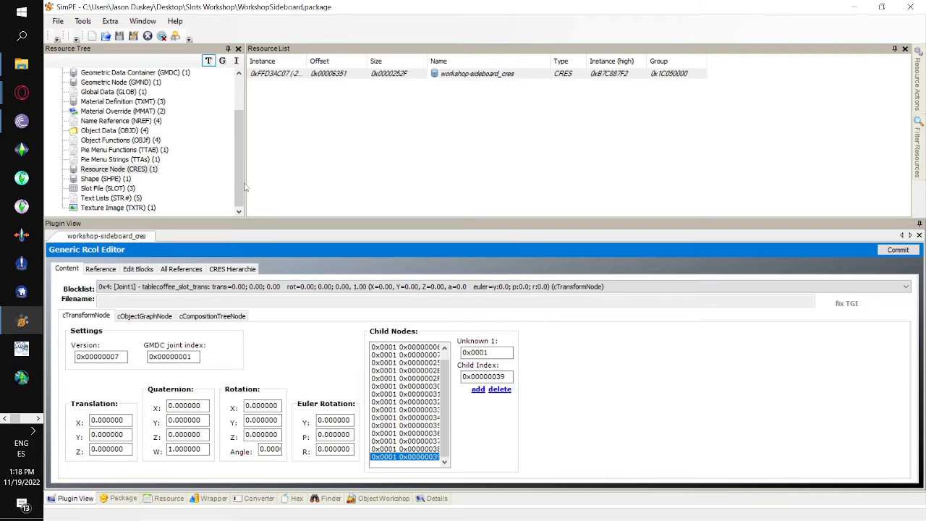
left_click(58, 22)
left_click(77, 88)
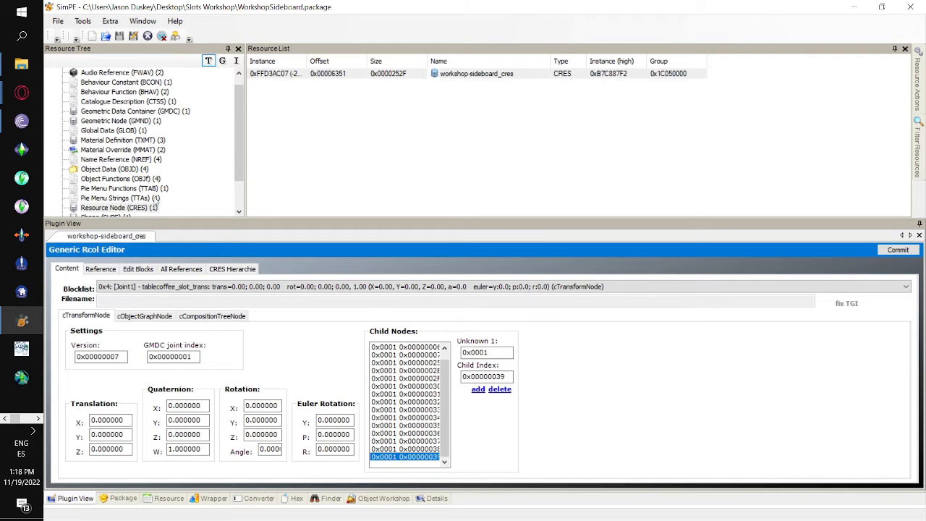
- Reopen the workshop-sideboard_cres Resource Node and display its CRES hierarchy
left_click(155, 206)
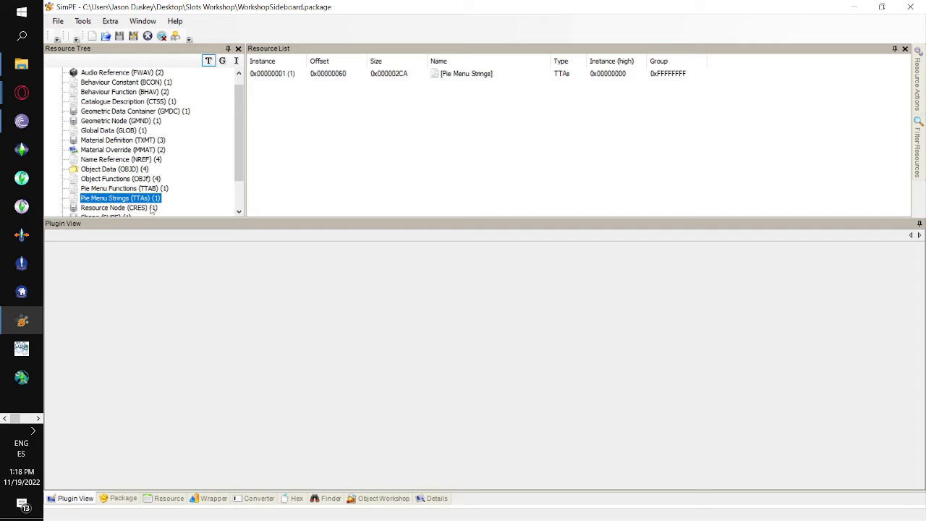
left_click(152, 208)
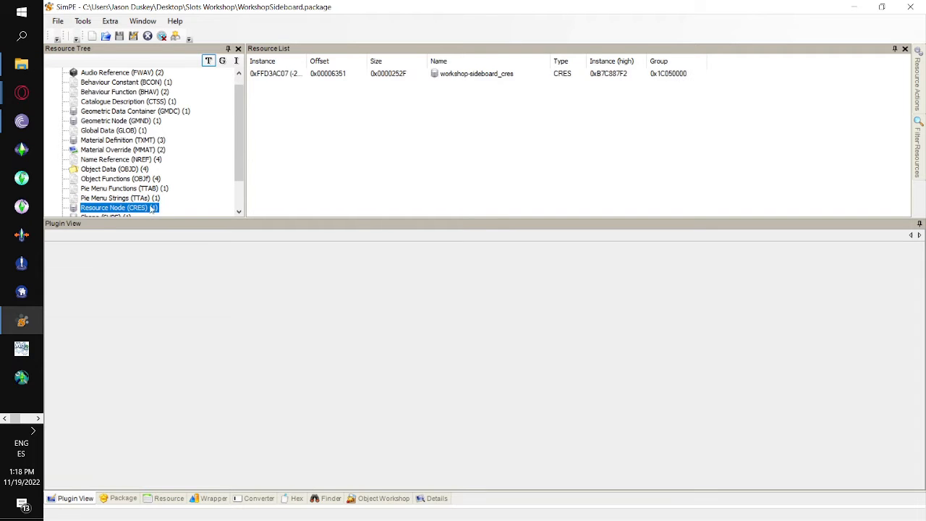
left_click(325, 76)
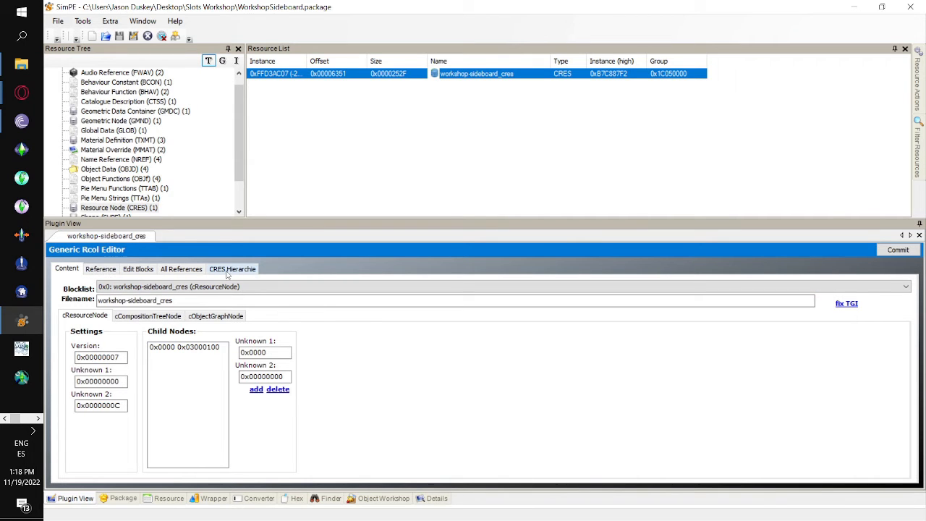
left_click(227, 270)
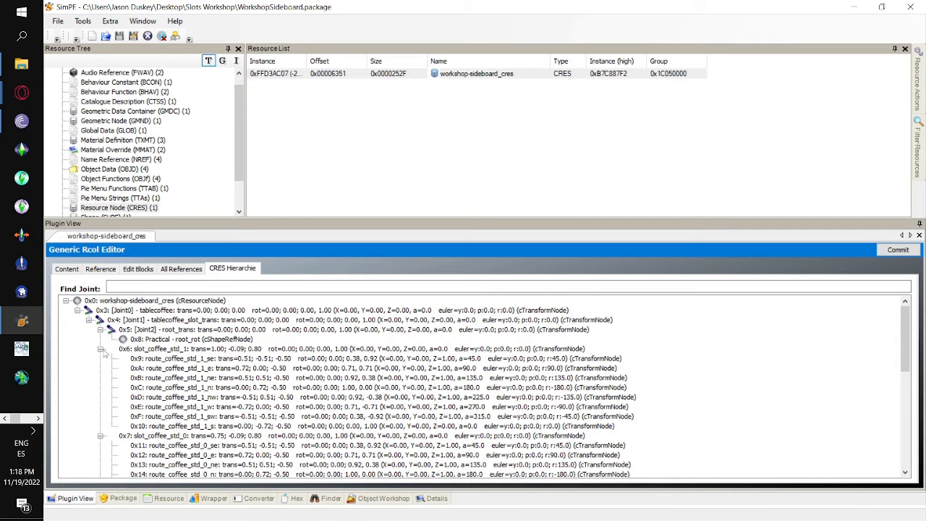
- Collapse the root_trans and three slot_coffee_std branches in the hierarchy to review the new nodes 0x2E through 0x39
left_click(100, 349)
left_click(101, 359)
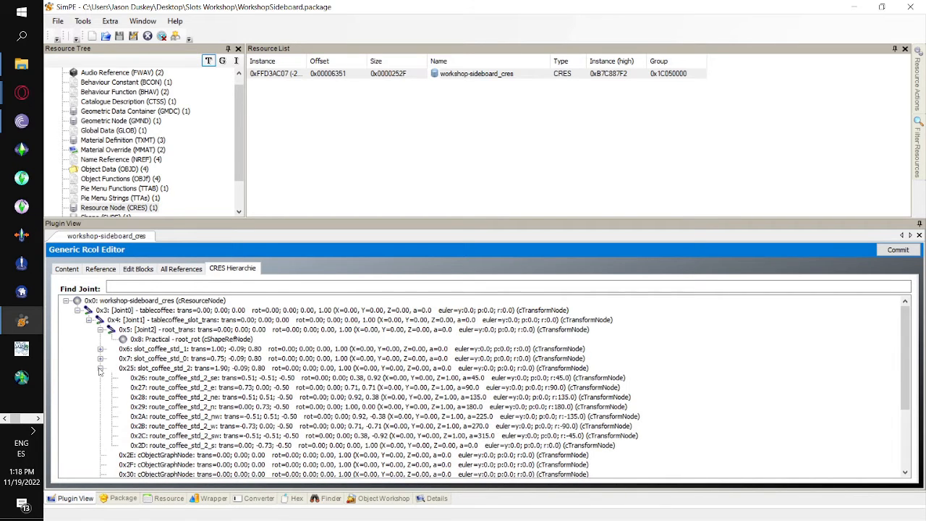
left_click(100, 369)
left_click(101, 330)
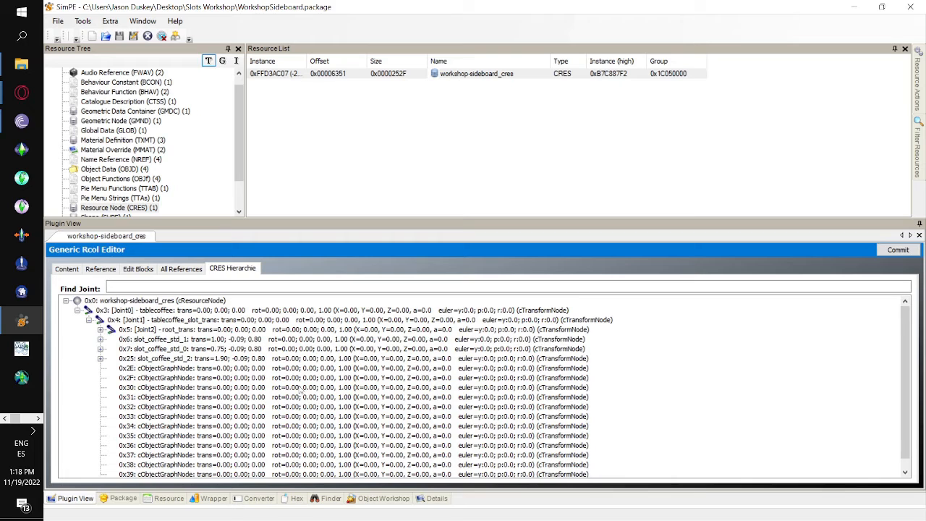
scroll(535, 349, "down", 1)
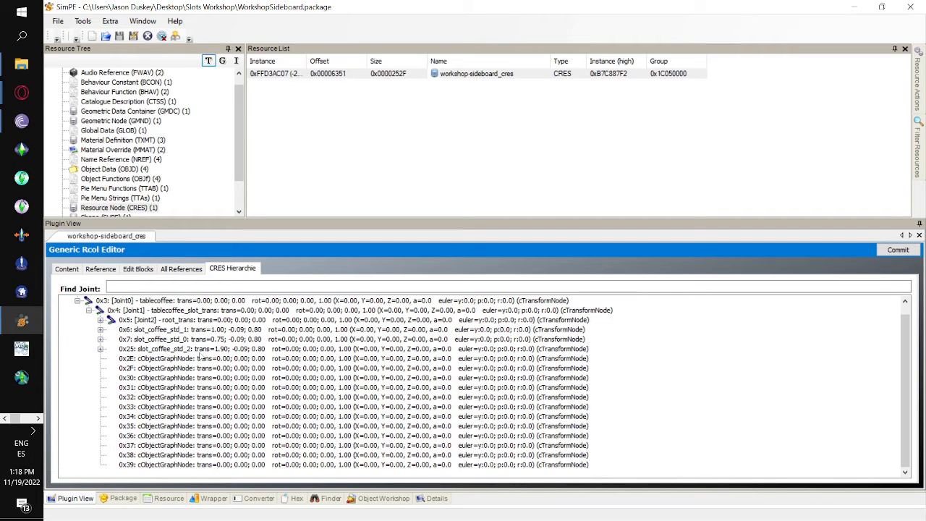
- Open node 0x2E from the hierarchy, set its cObjectGraphNode filename to deco1 and commit the change
double_click(153, 362)
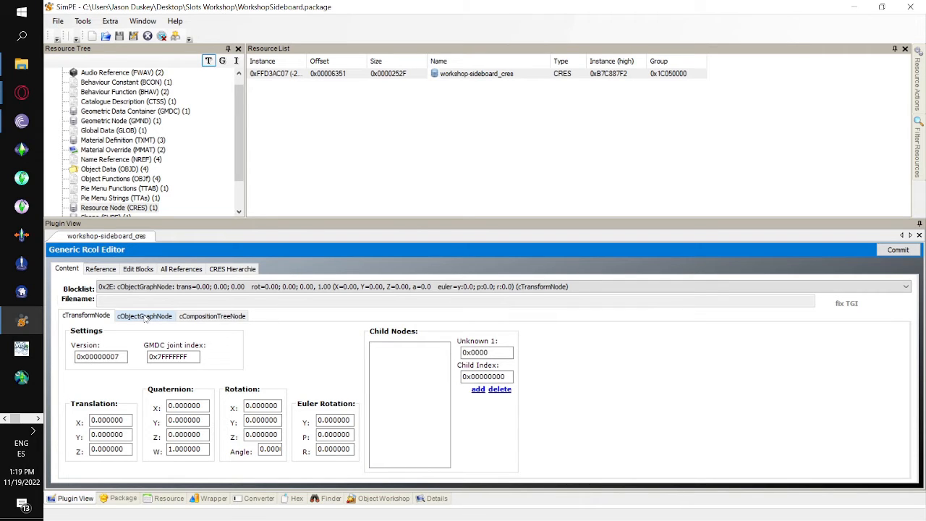
left_click(232, 268)
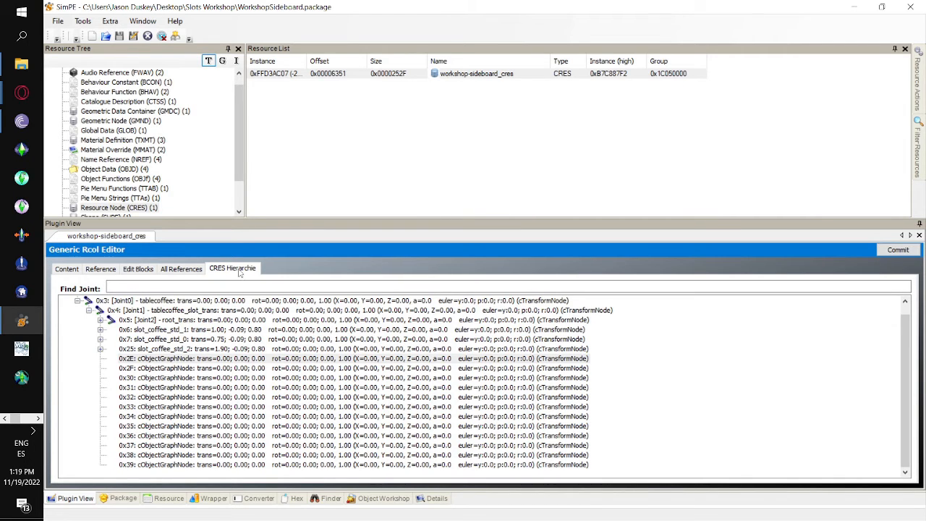
double_click(206, 359)
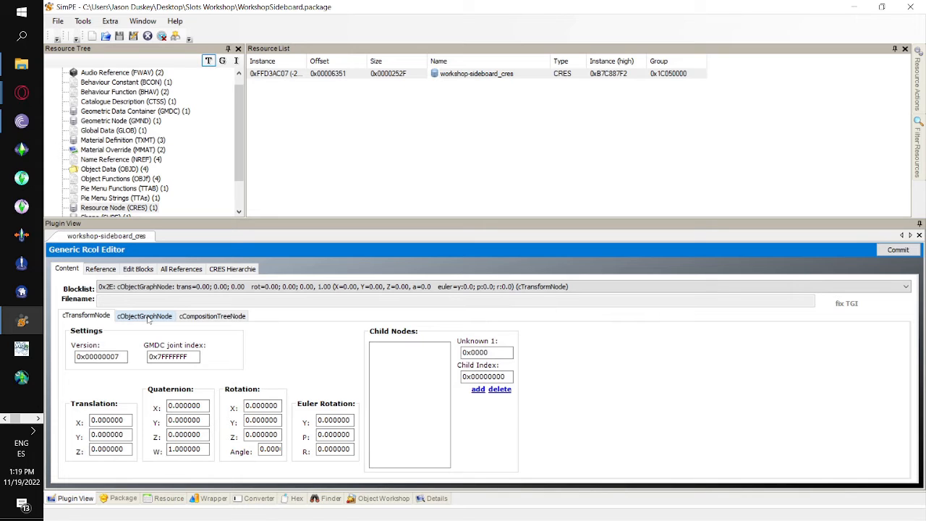
left_click(146, 316)
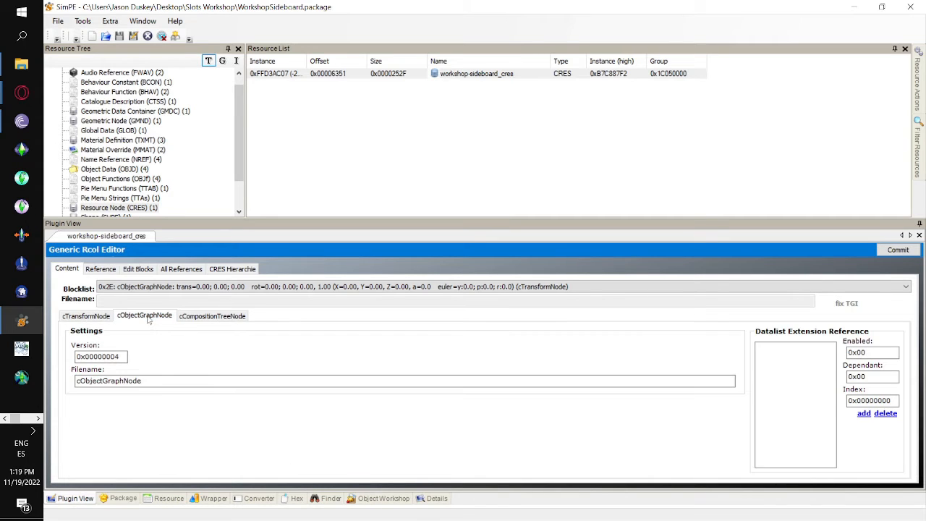
double_click(152, 382)
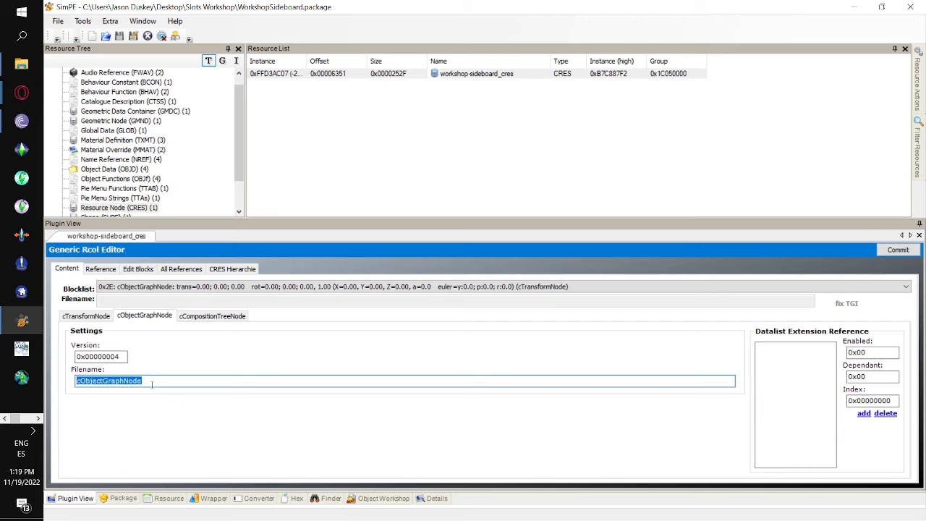
type("deco1")
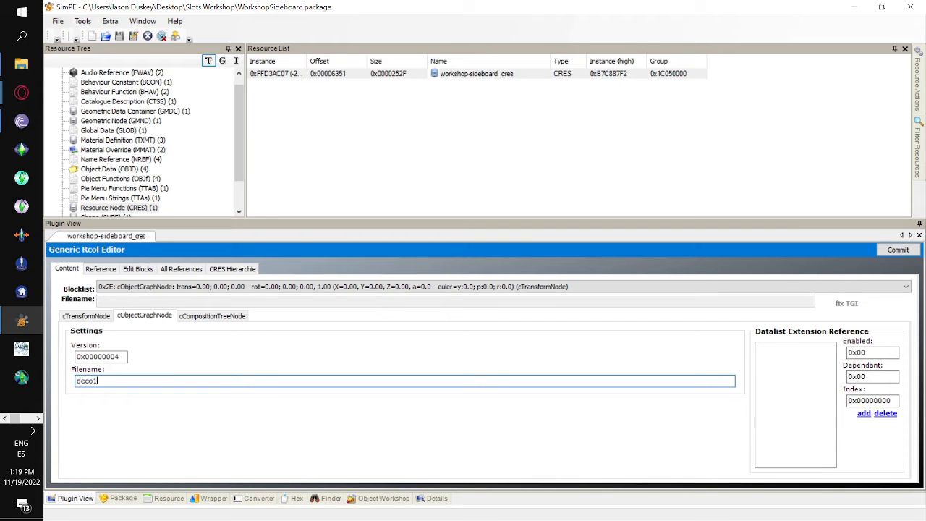
left_click(897, 257)
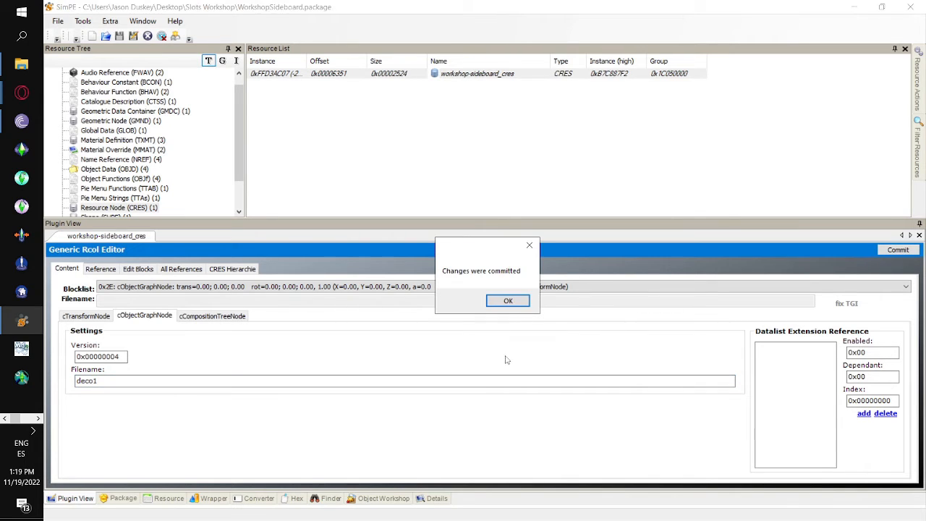
left_click(512, 301)
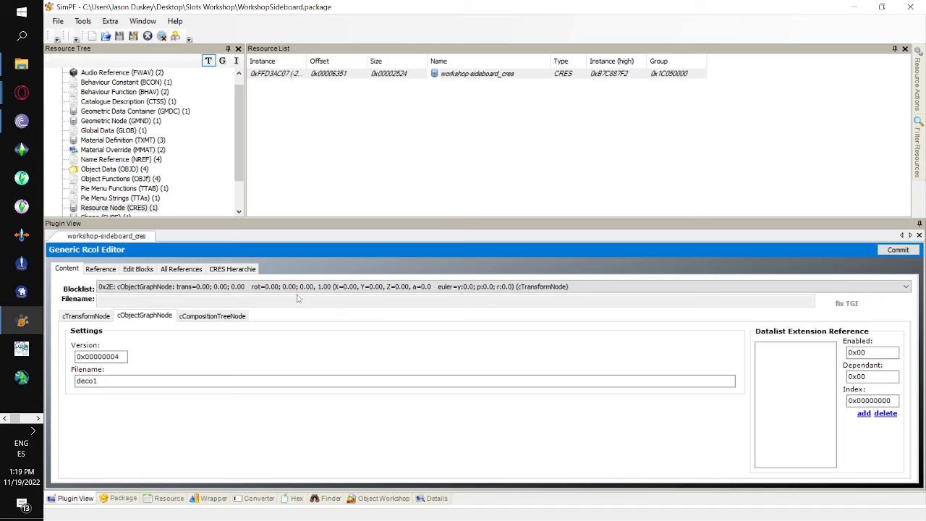
- Rename node 0x2F by setting its cObjectGraphNode filename to deco2, and commit the change
left_click(232, 269)
double_click(213, 369)
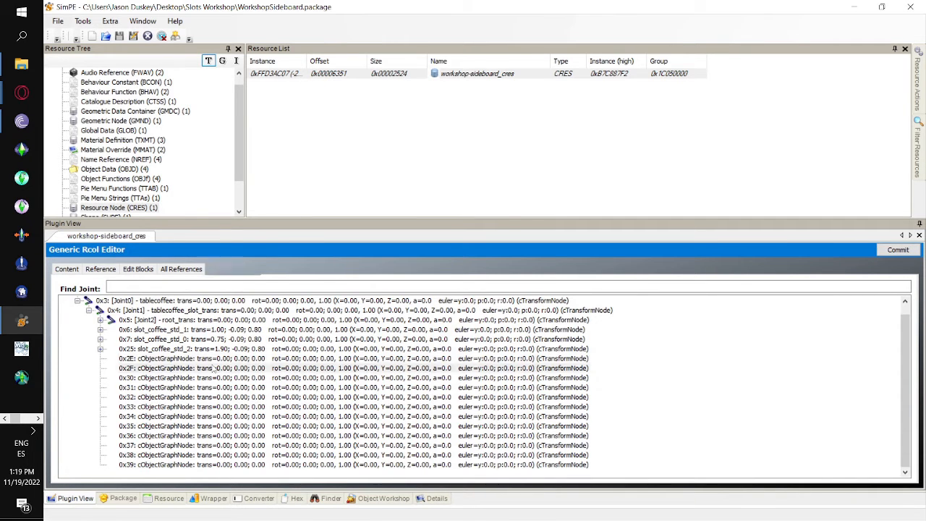
left_click(153, 317)
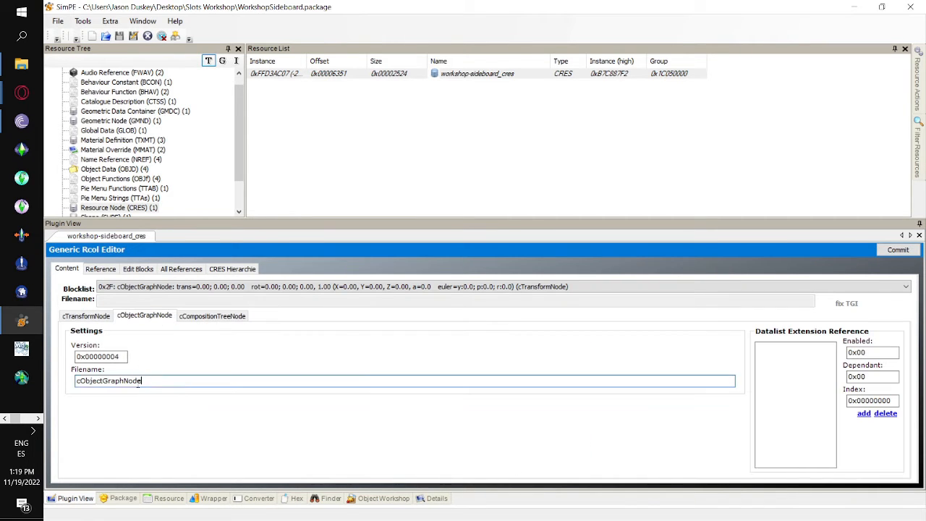
left_click_drag(149, 380, 3, 362)
type("deco2")
left_click(895, 249)
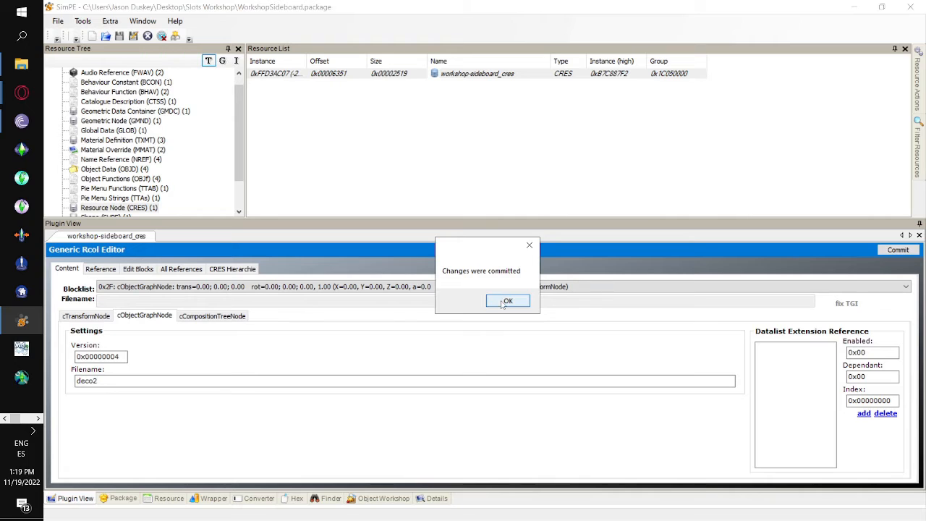
left_click(506, 301)
- Rename node 0x30 by setting its cObjectGraphNode filename to deco3, and commit the change
left_click(253, 286)
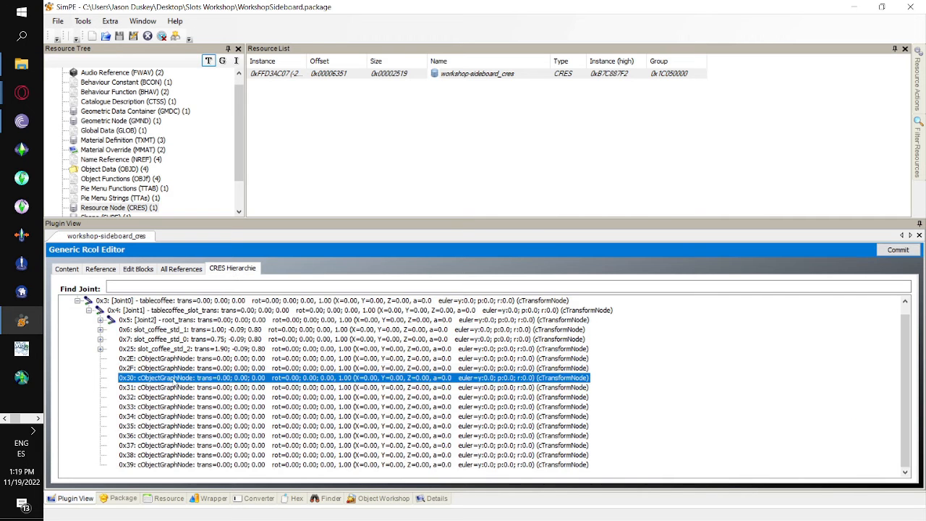
left_click(151, 384)
left_click(144, 316)
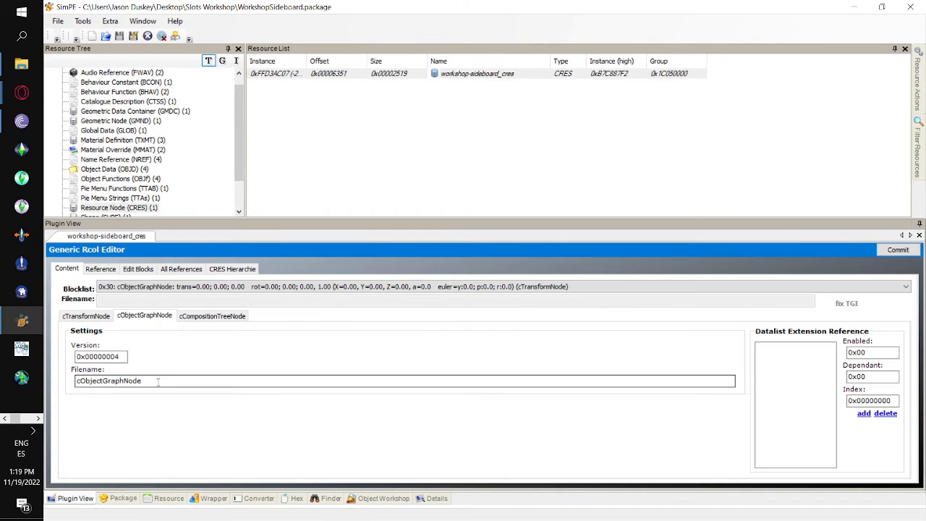
type("deco")
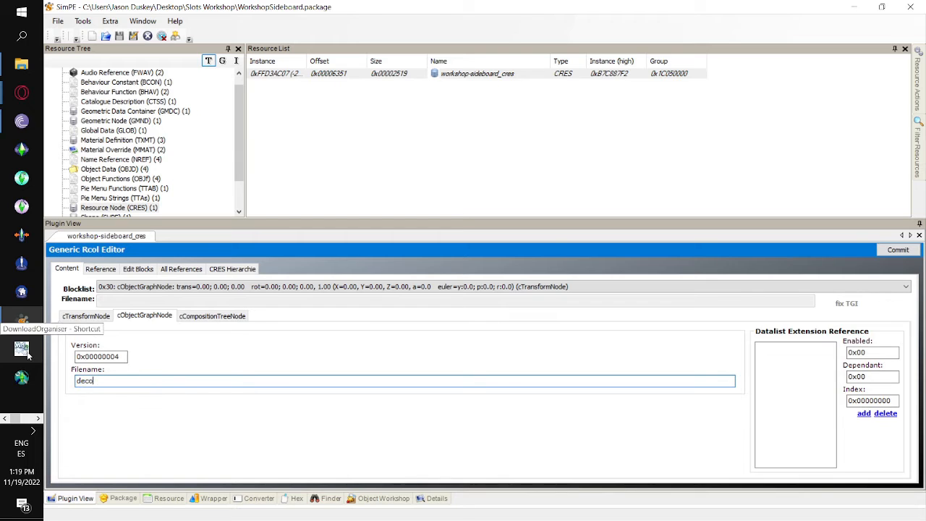
type("3")
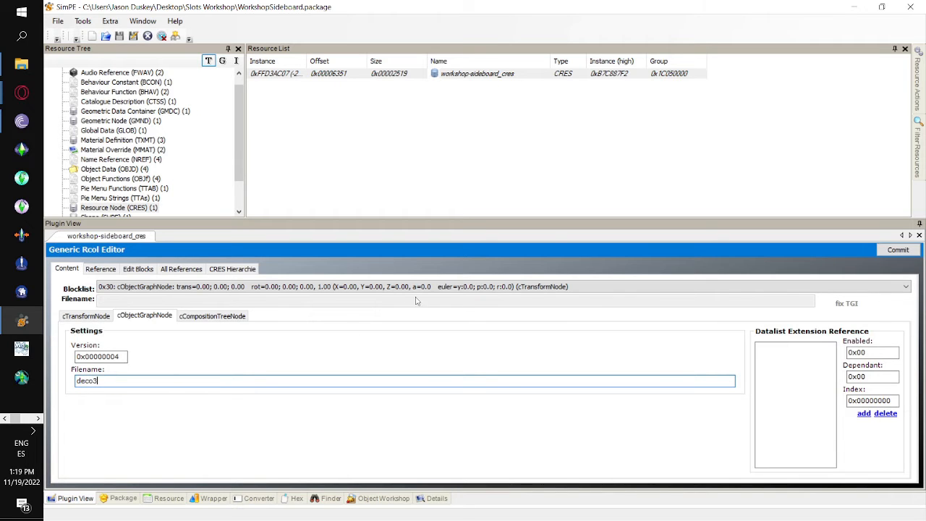
left_click(895, 250)
left_click(506, 303)
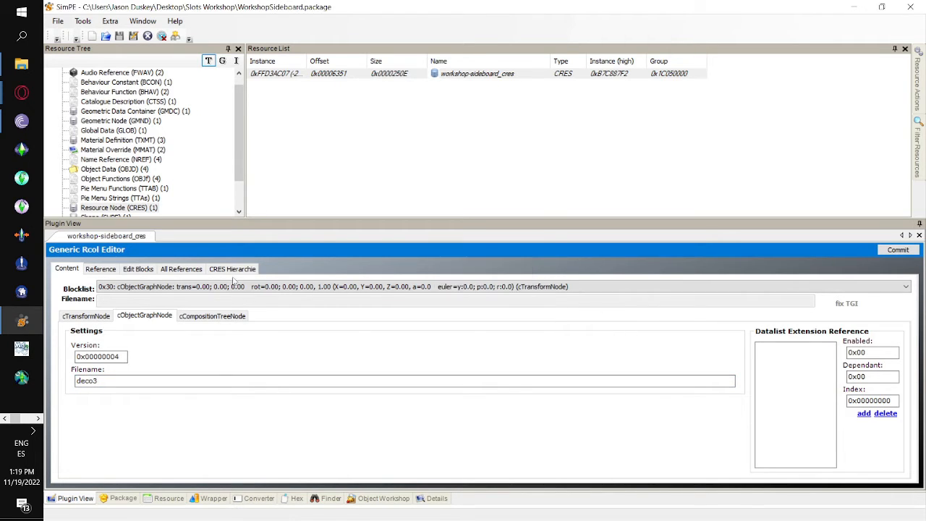
- Rename node 0x31 by setting its cObjectGraphNode filename to deco4, and commit the change
left_click(232, 269)
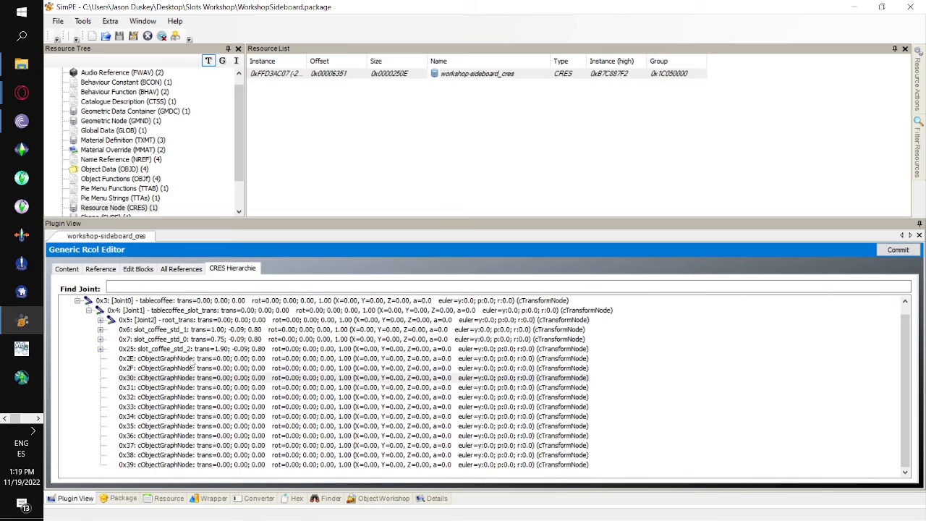
double_click(191, 388)
left_click(161, 316)
left_click(148, 383)
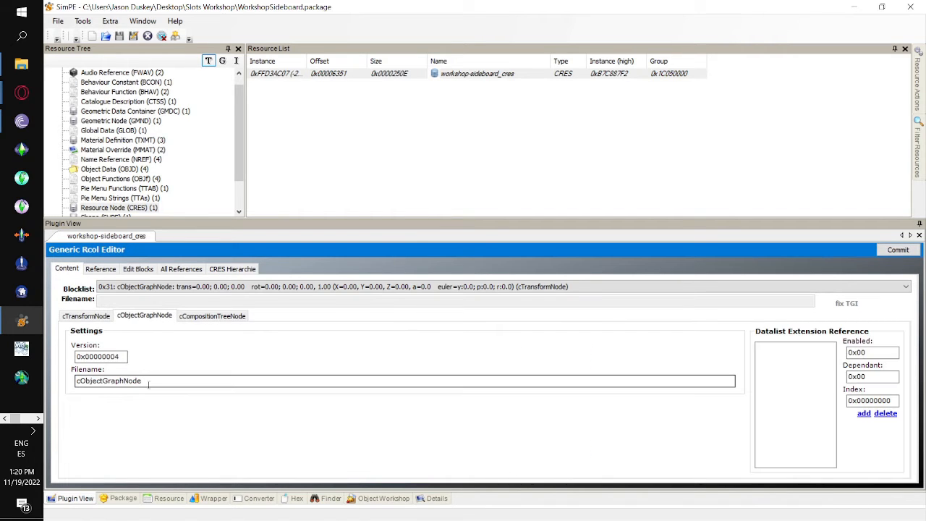
double_click(148, 383)
type("deco")
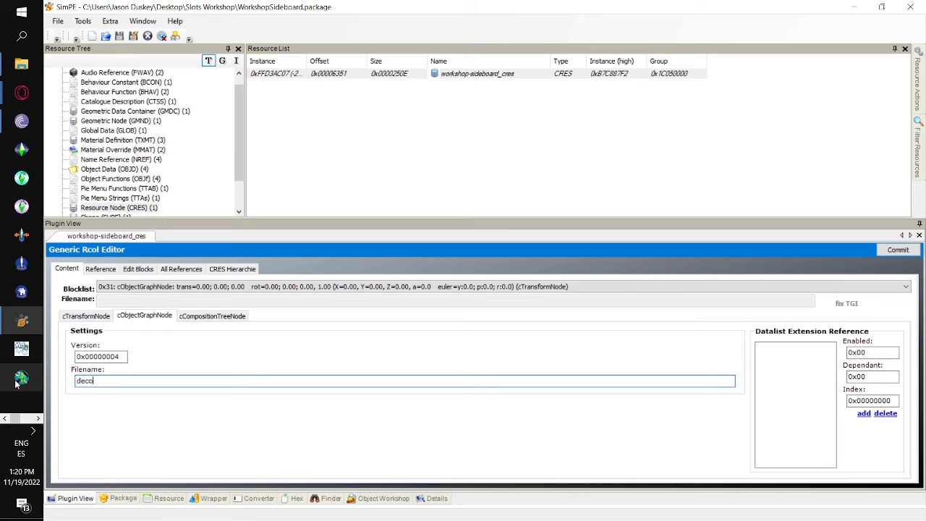
type("4")
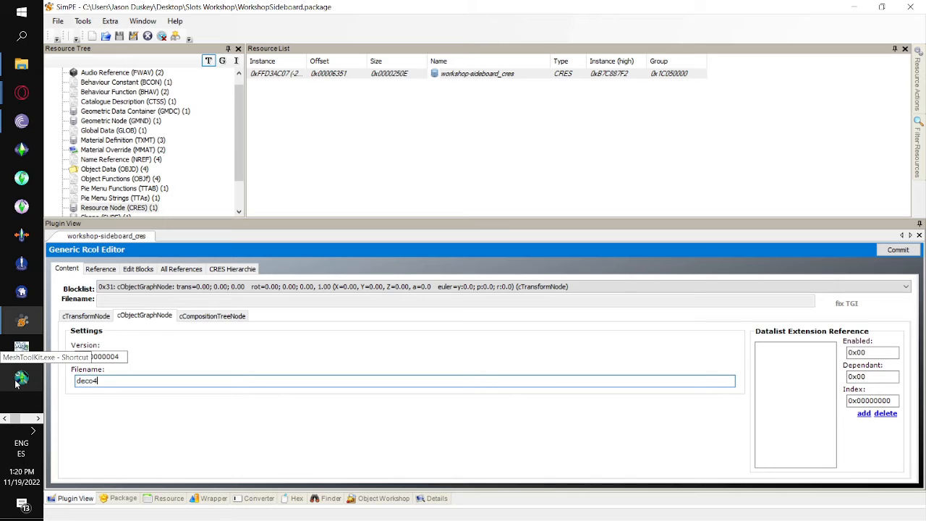
left_click(897, 250)
left_click(501, 302)
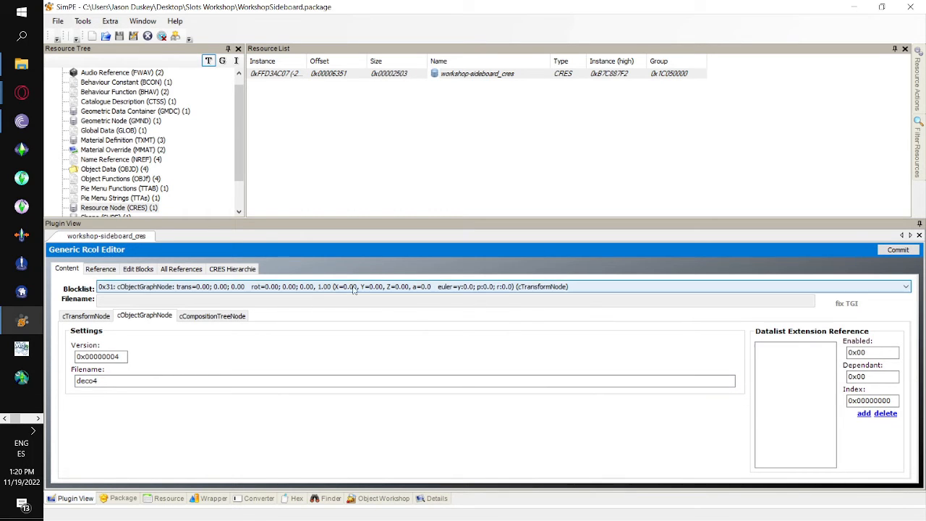
- Rename node 0x32 by setting its cObjectGraphNode filename to deco5, and commit the change
left_click(231, 269)
double_click(172, 396)
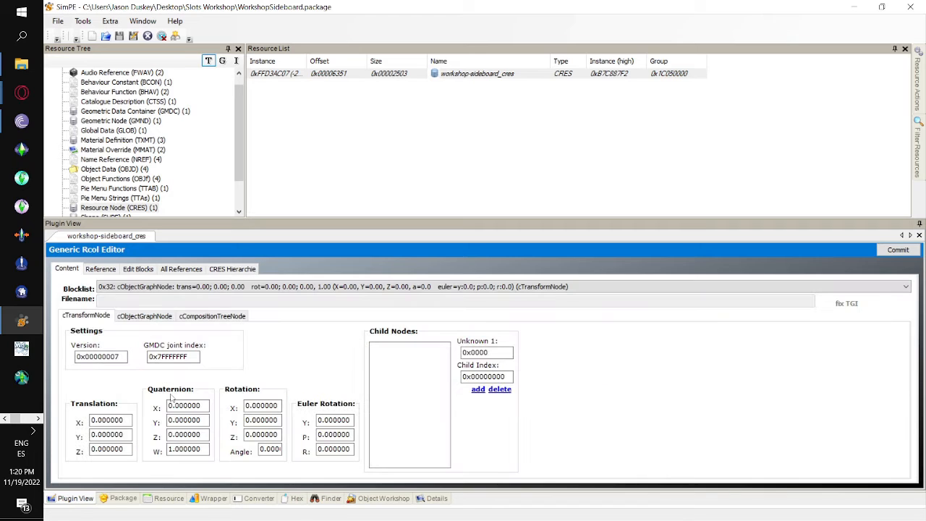
left_click(145, 316)
left_click_drag(154, 381, 36, 376)
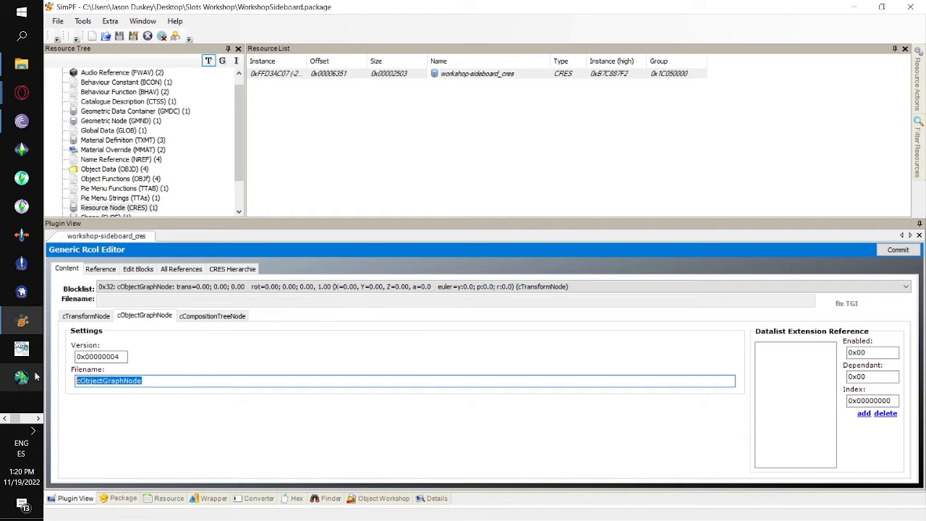
type("deco5")
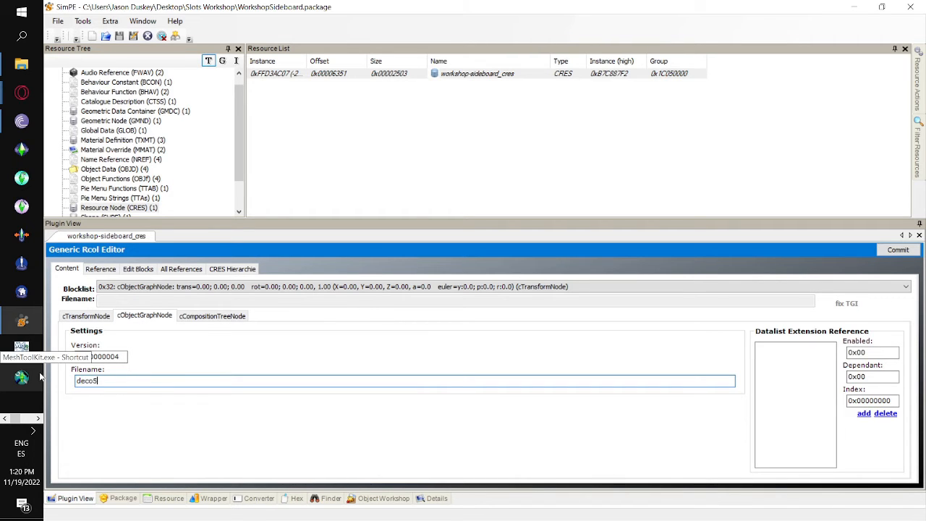
left_click(889, 250)
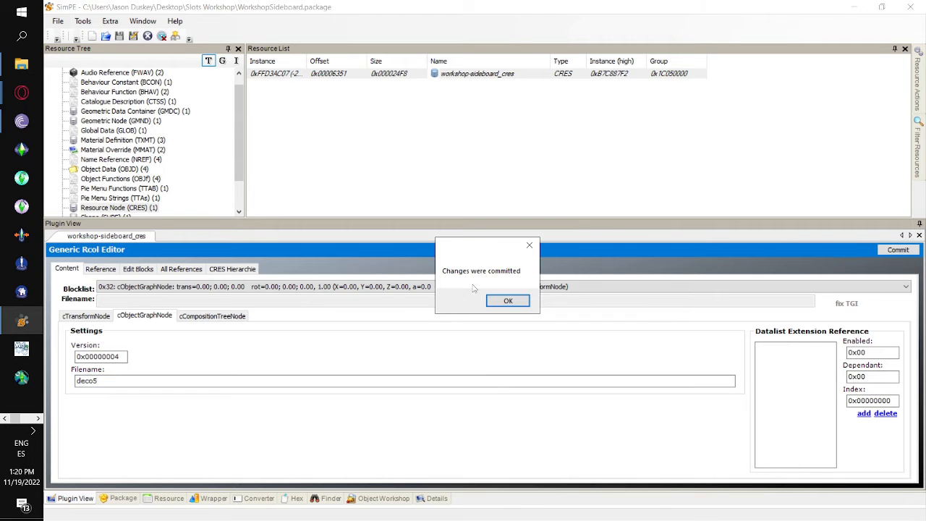
left_click(508, 300)
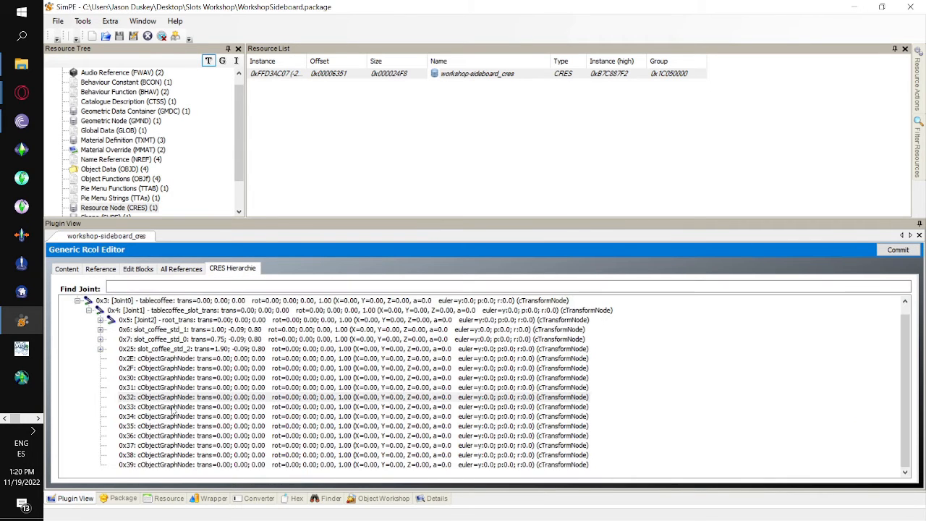
- Rename node 0x33 by setting its cObjectGraphNode filename to deco6, and commit the change
double_click(172, 407)
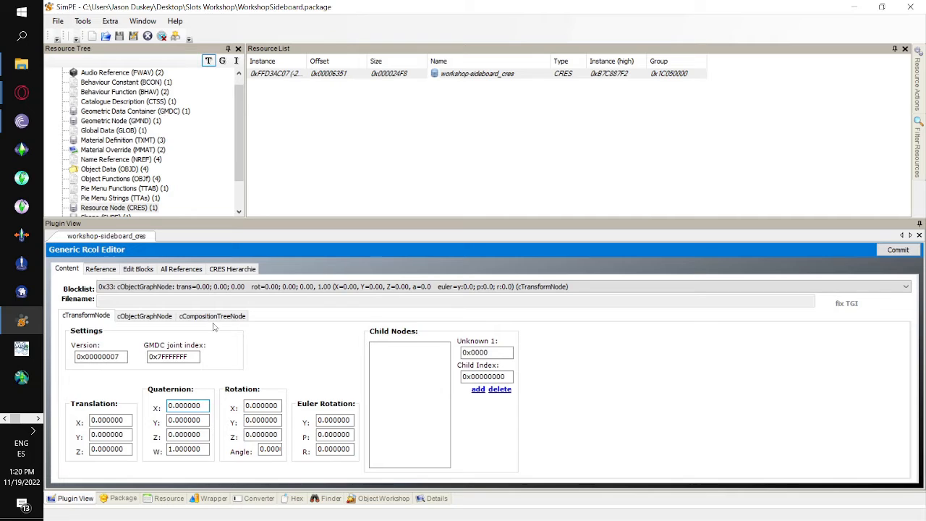
left_click(145, 316)
double_click(90, 388)
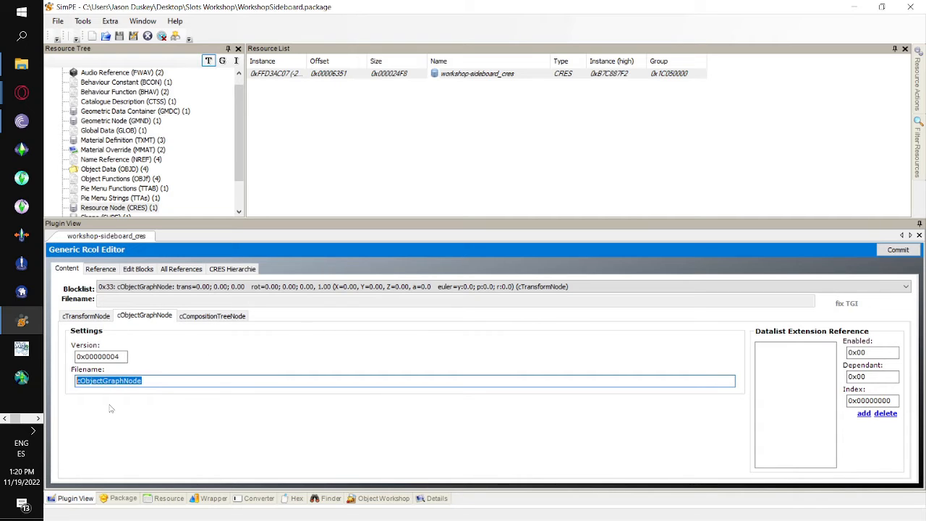
type("deco6")
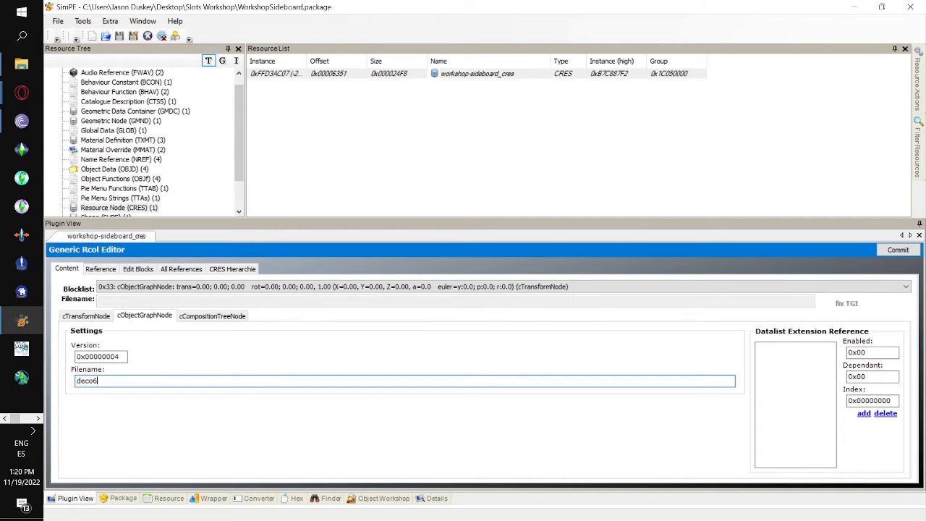
left_click(898, 249)
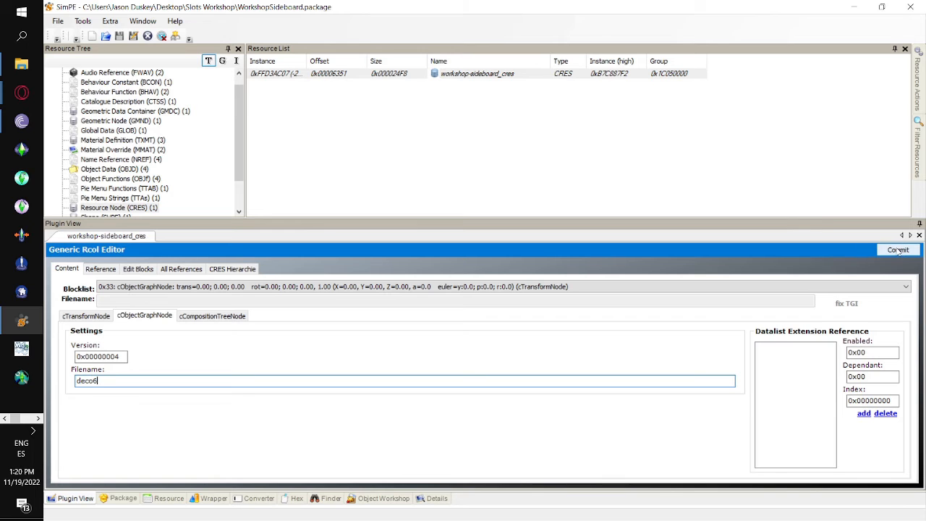
left_click(506, 300)
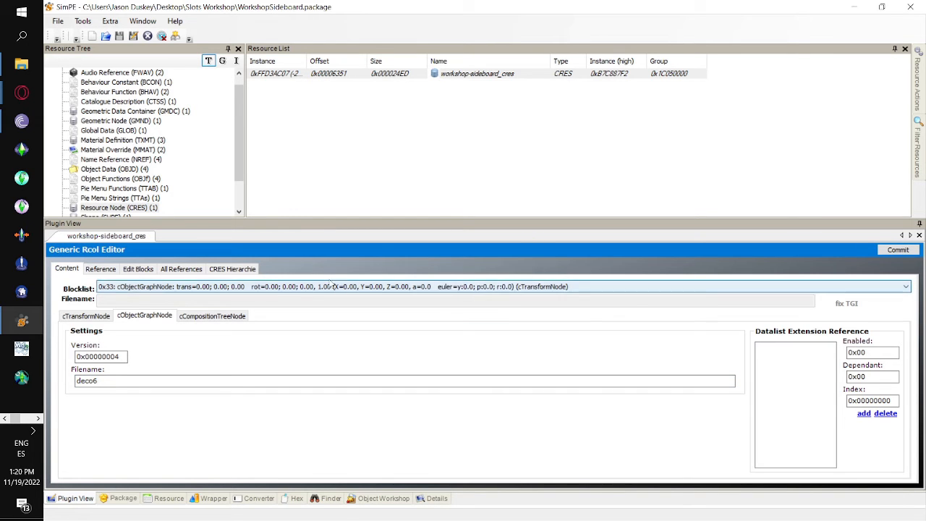
- Rename node 0x34 by setting its cObjectGraphNode filename to deco7, and commit the change
left_click(234, 269)
double_click(177, 416)
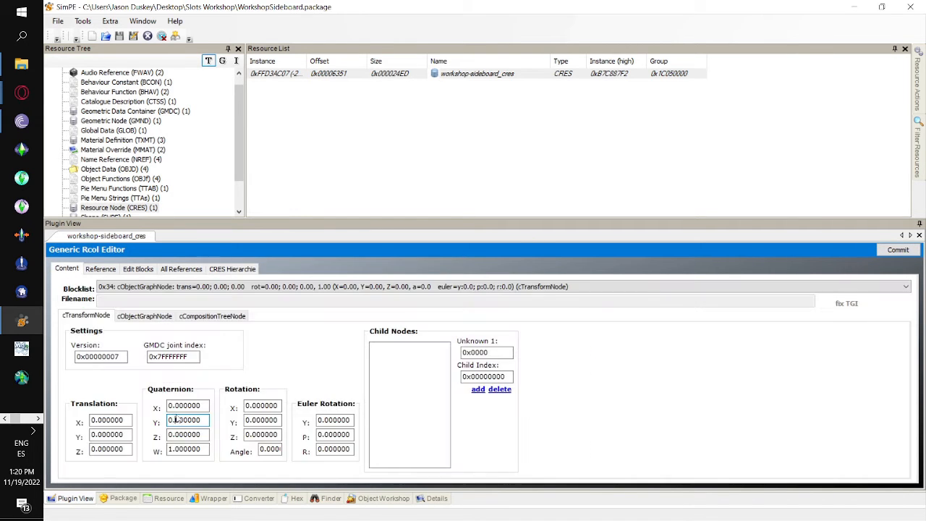
left_click(144, 316)
double_click(147, 382)
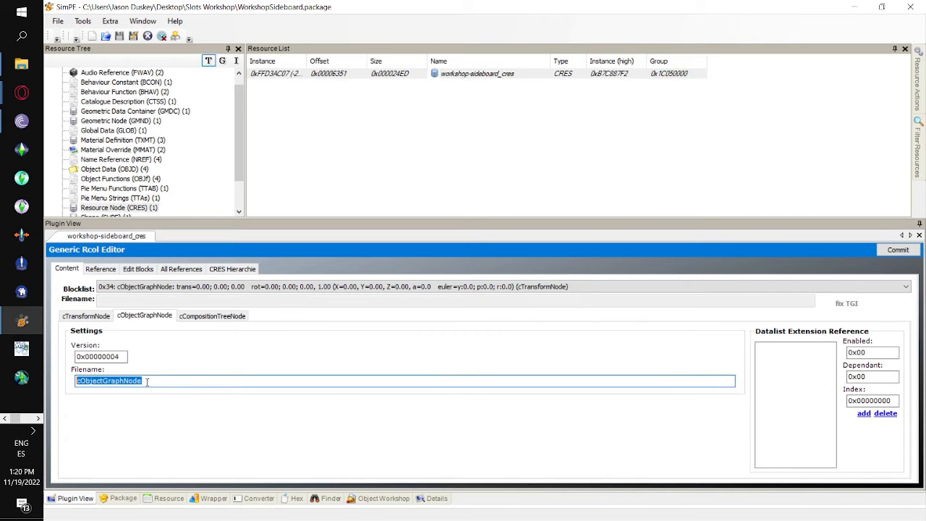
type("deco")
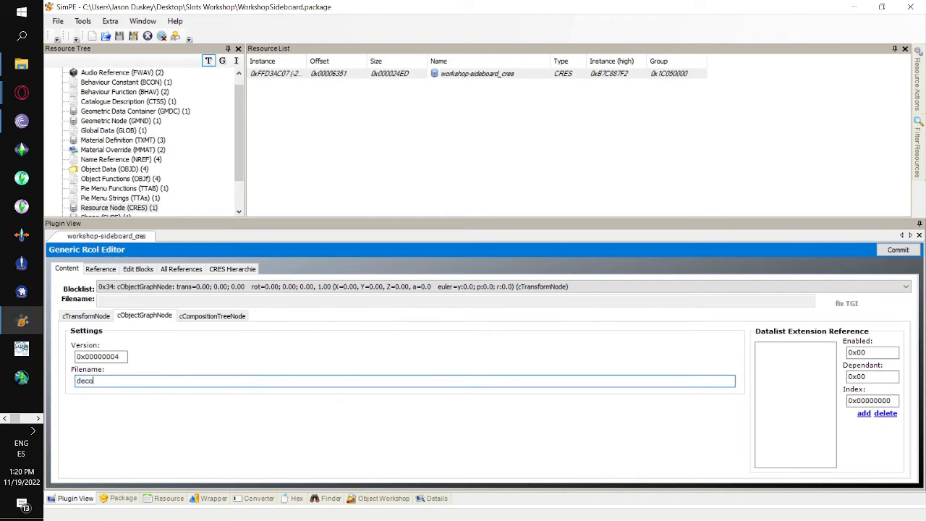
type("7")
left_click(896, 250)
left_click(507, 300)
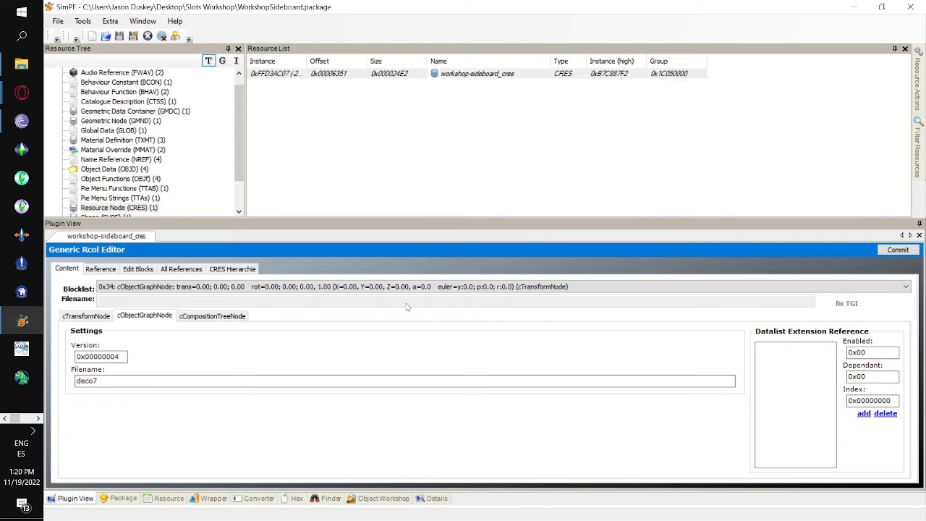
- Rename node 0x35 by setting its cObjectGraphNode filename to deco8, and commit the change
left_click(232, 268)
double_click(241, 427)
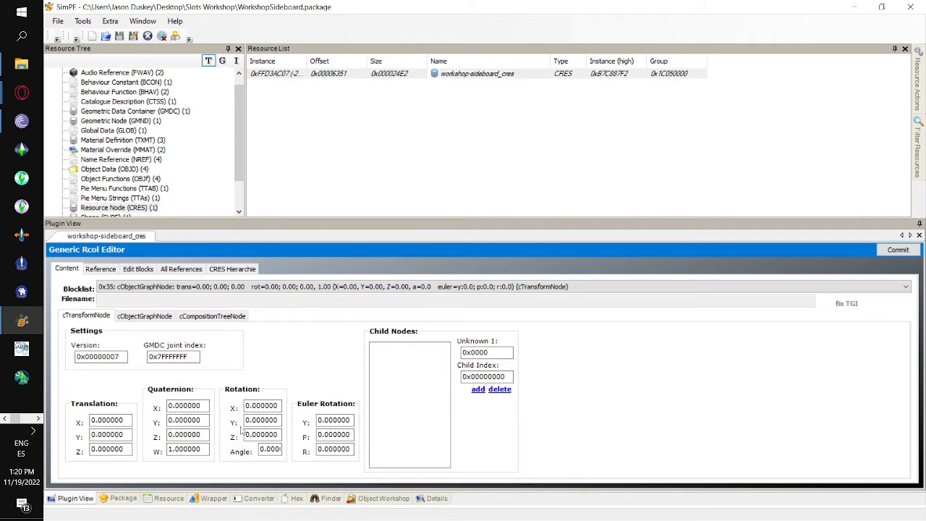
left_click(154, 316)
left_click(160, 379)
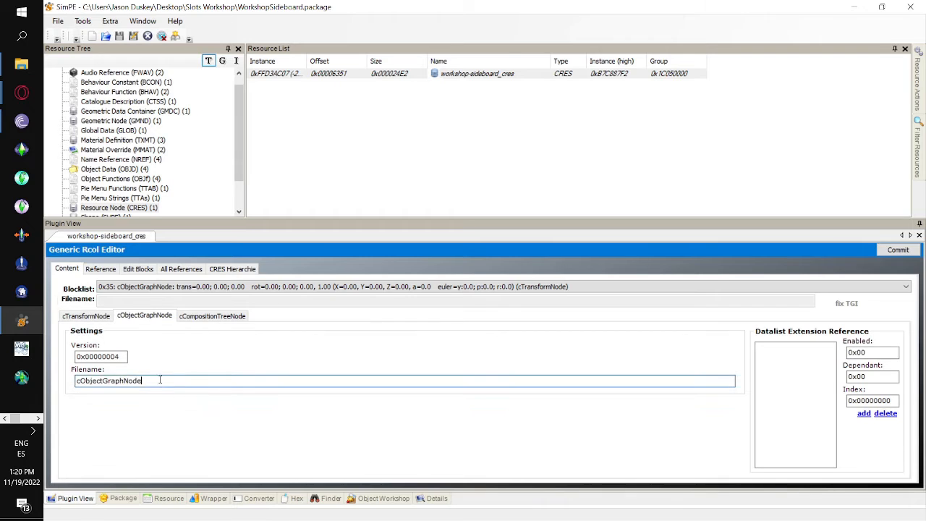
double_click(160, 380)
type("deco8")
left_click(898, 249)
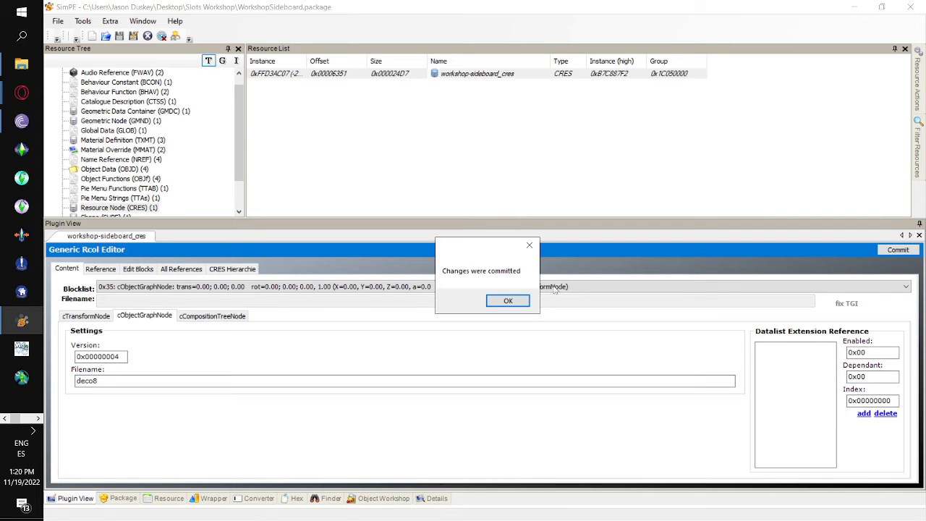
left_click(508, 301)
- Rename node 0x36 by setting its cObjectGraphNode filename to deco9, and commit the change
left_click(232, 268)
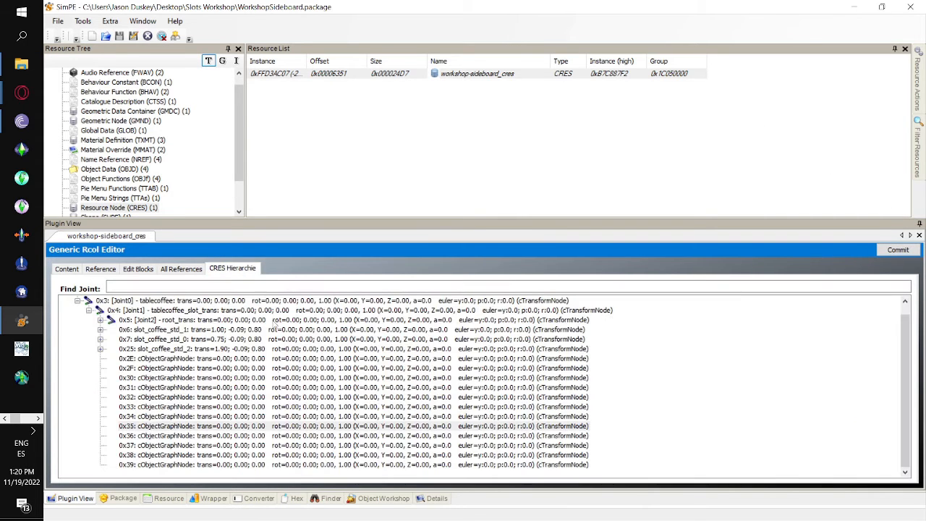
double_click(246, 436)
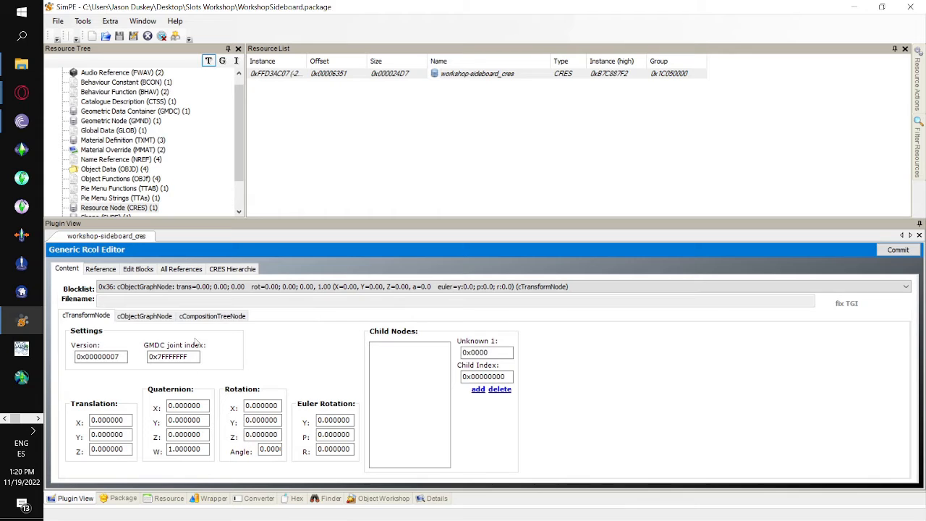
left_click(208, 318)
left_click(163, 319)
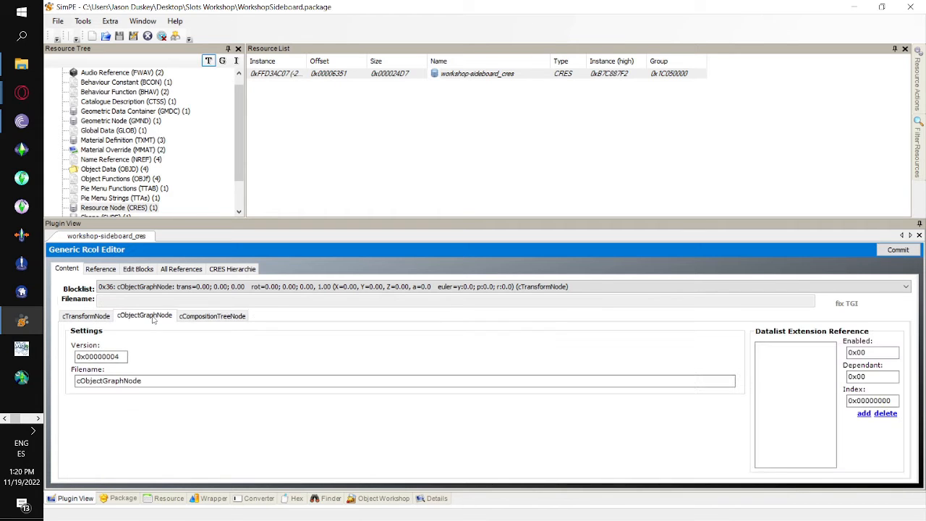
double_click(146, 376)
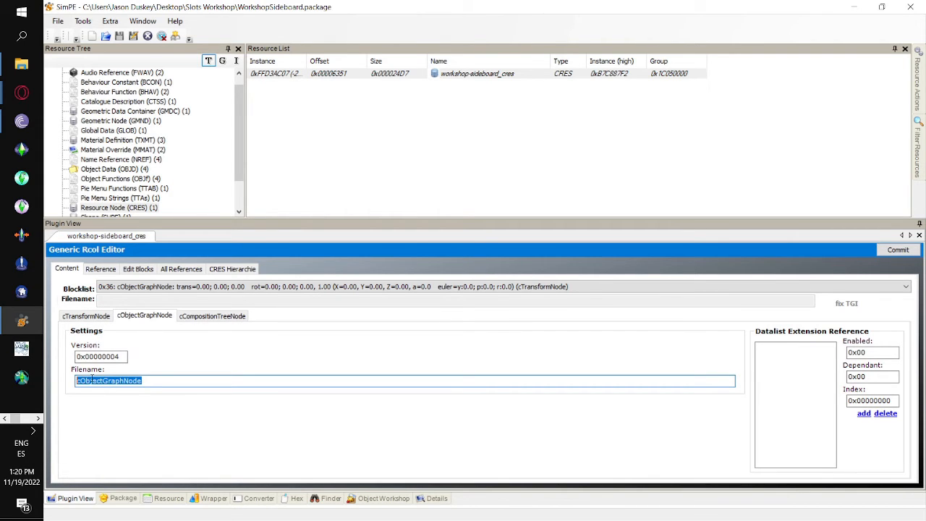
type("deco9")
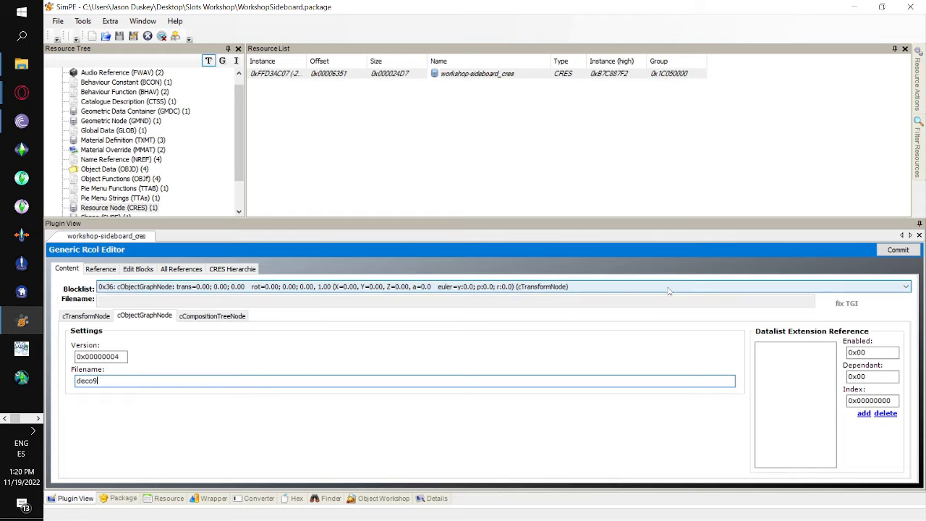
left_click(897, 250)
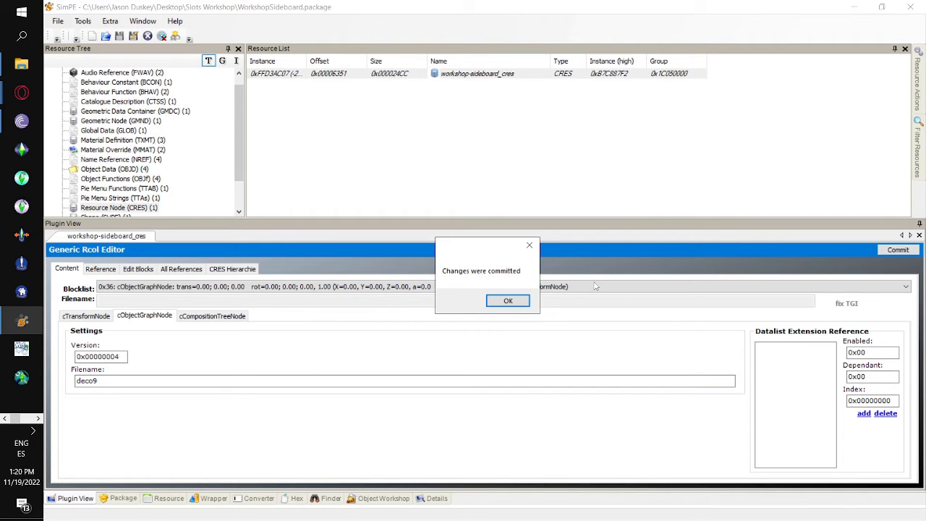
left_click(502, 299)
- Rename node 0x37 by setting its cObjectGraphNode filename to deco10, and commit the change
left_click(230, 268)
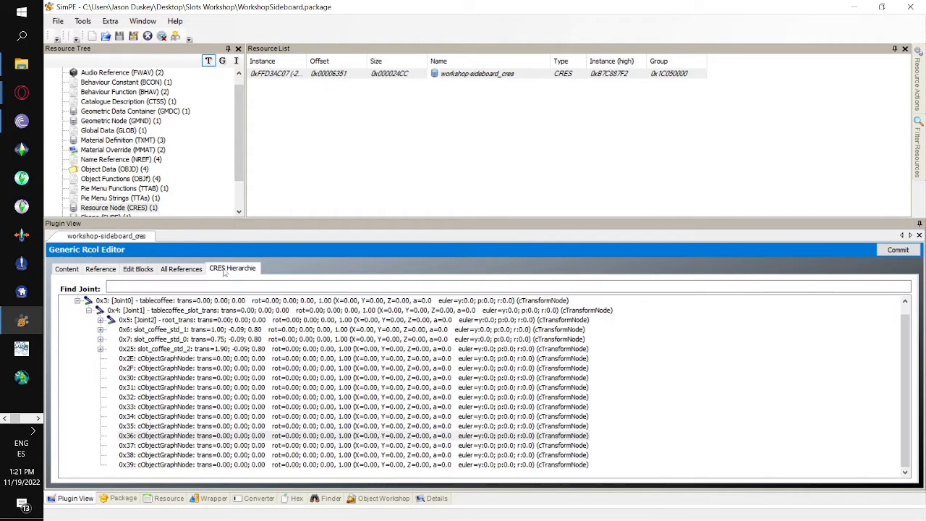
double_click(169, 445)
left_click(144, 316)
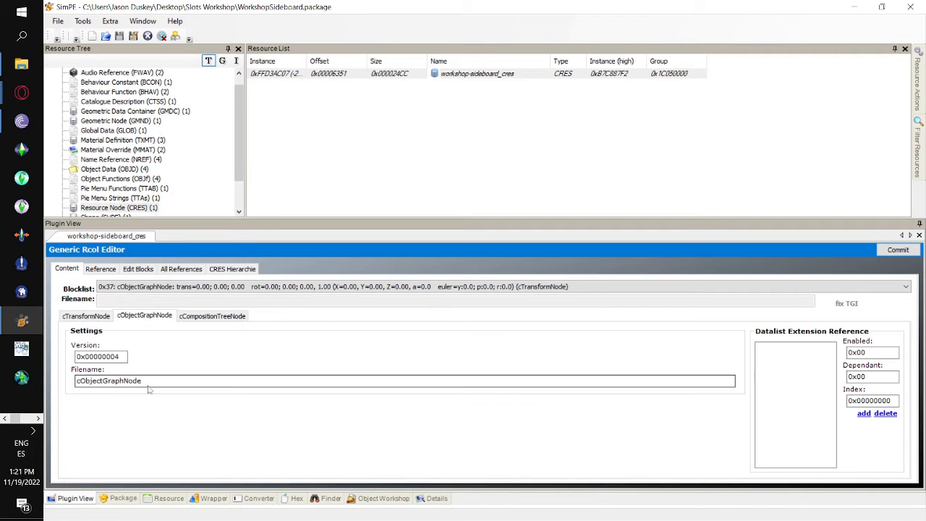
double_click(151, 381)
type("de")
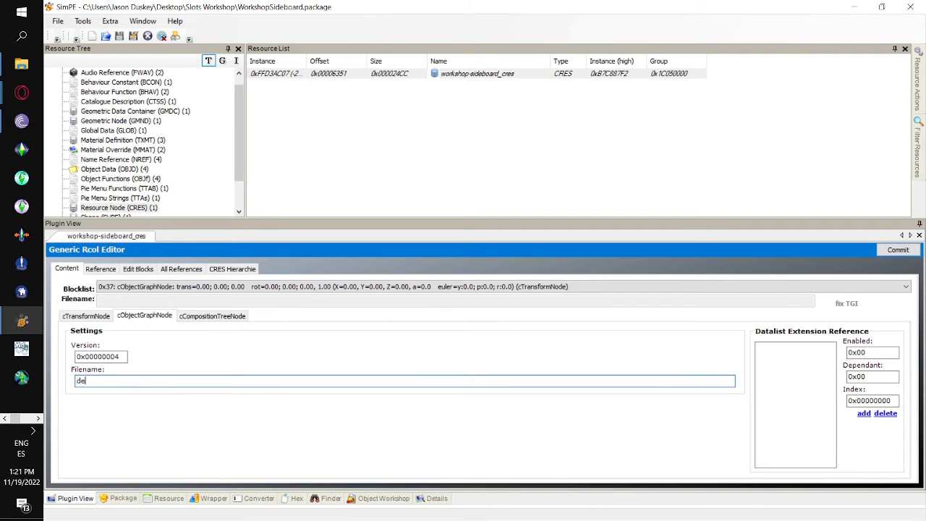
type("co10")
left_click(897, 249)
left_click(510, 301)
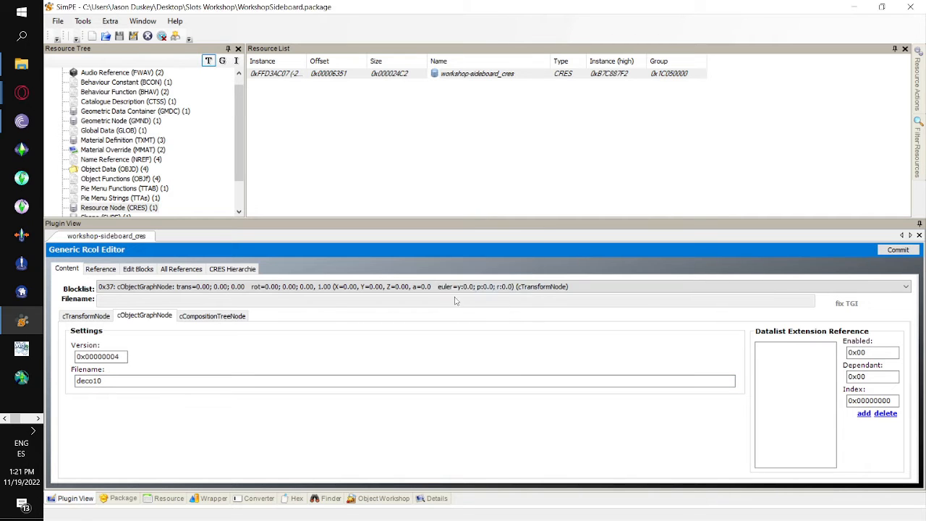
- Rename node 0x38 by setting its cObjectGraphNode filename to deco11, and commit the change
left_click(245, 271)
double_click(185, 455)
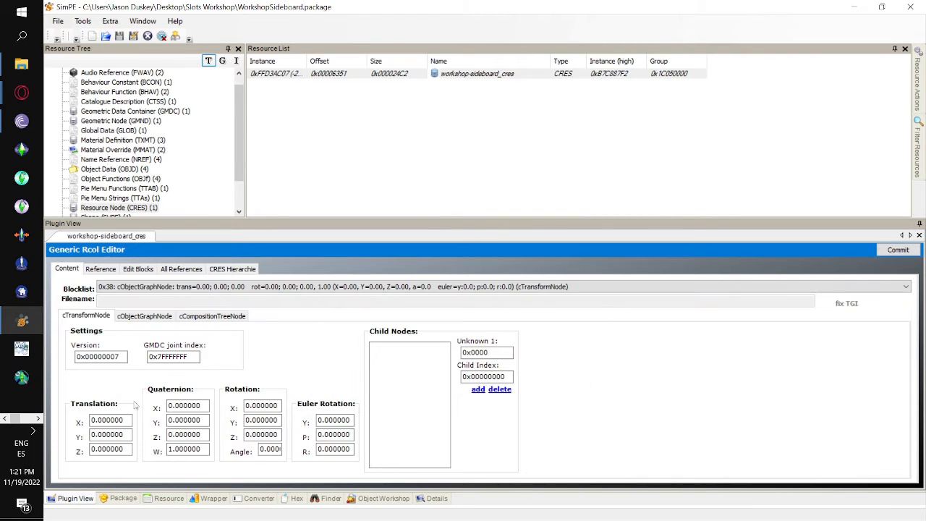
left_click(143, 316)
left_click(140, 381)
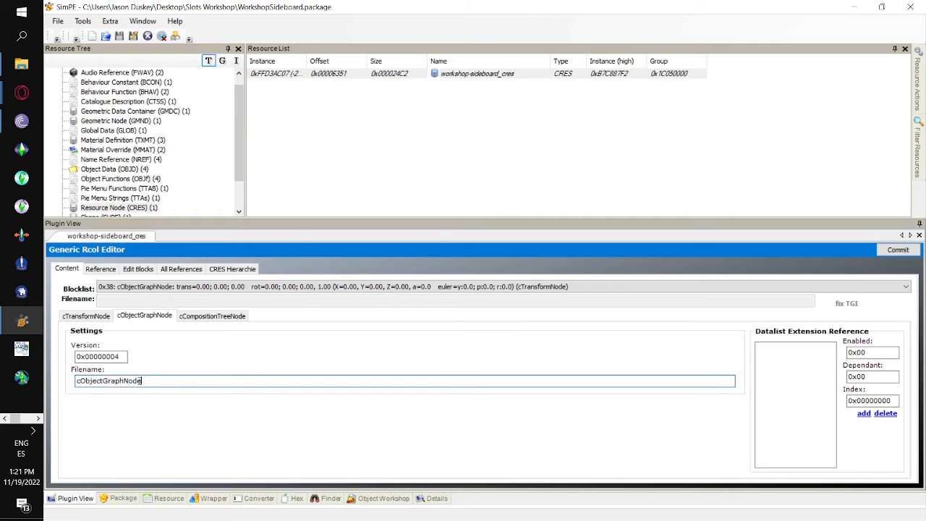
double_click(139, 381)
type("deco11")
left_click(897, 250)
left_click(502, 301)
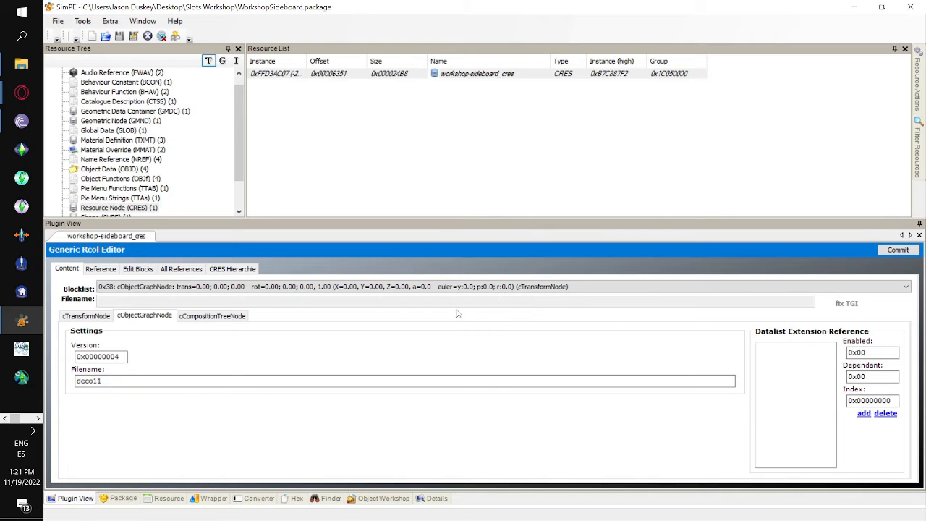
- Rename node 0x39 by setting its cObjectGraphNode filename to deco12, and commit the change
left_click(232, 268)
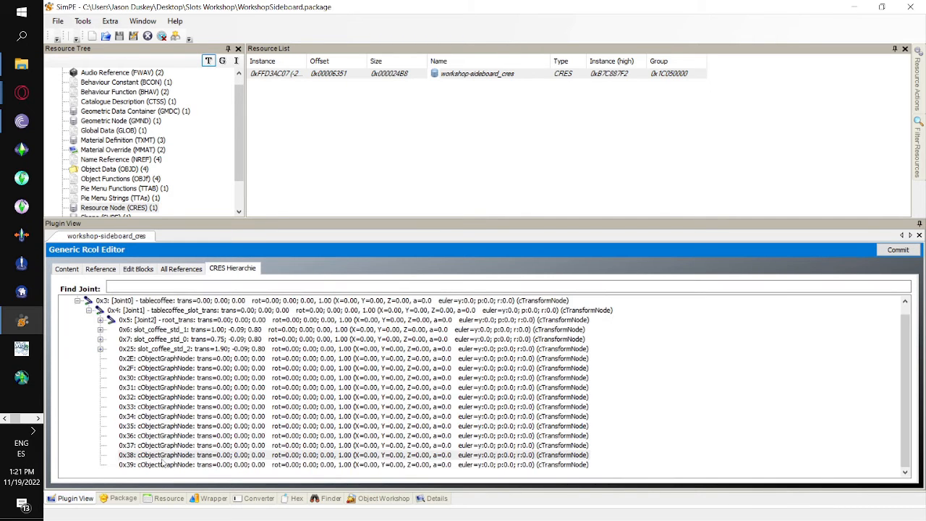
double_click(168, 464)
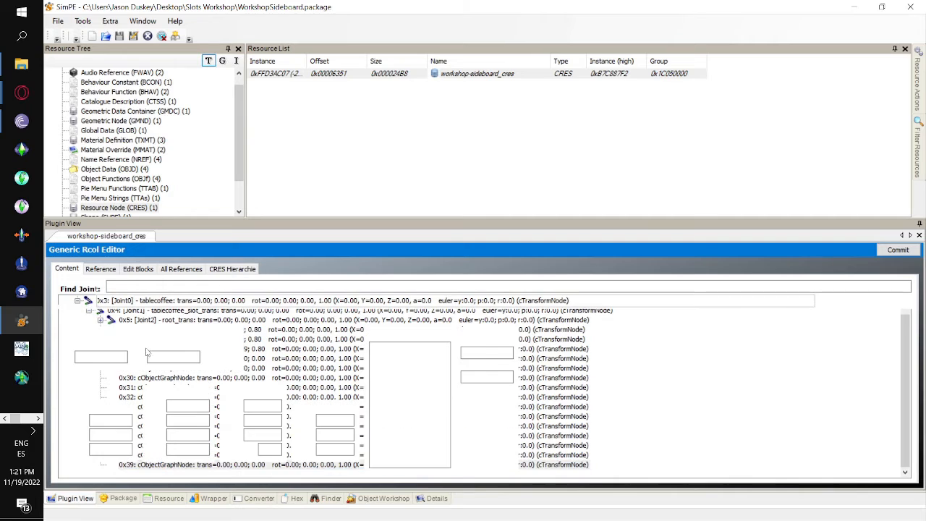
left_click(144, 316)
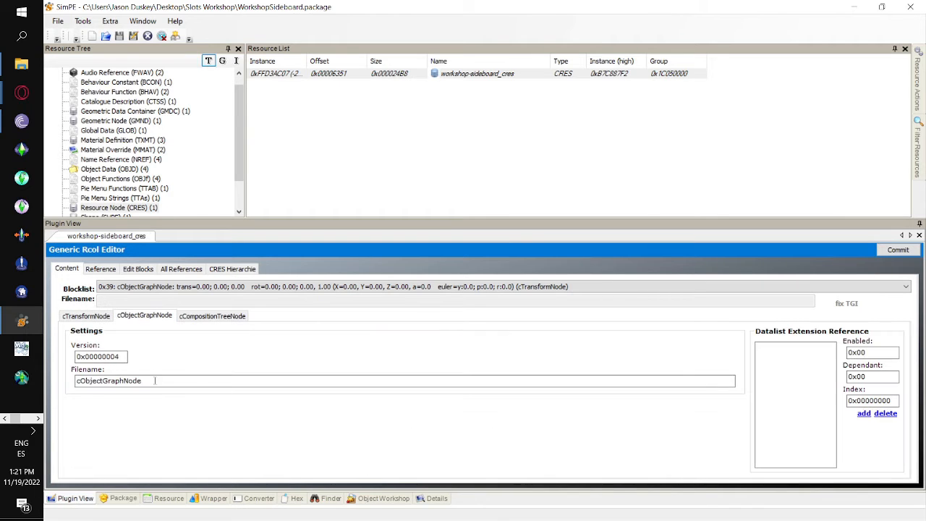
type("deco12")
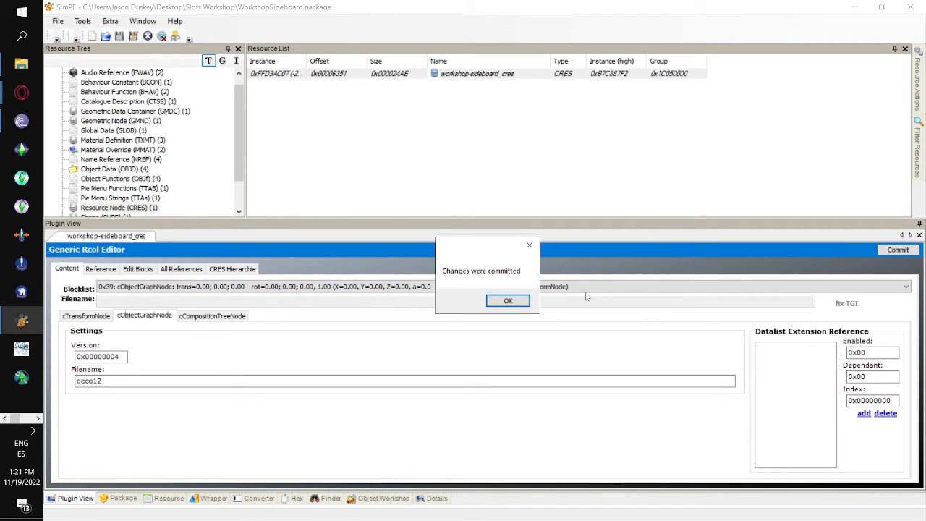
left_click(513, 301)
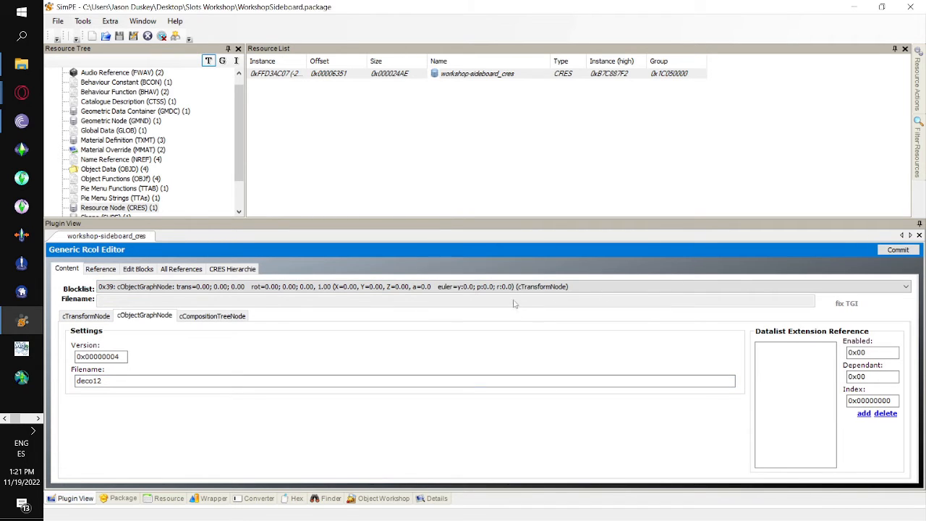
- Save the package and reload the workshop-sideboard_cres resource by switching to the Pie Menu Strings and back
left_click(58, 21)
left_click(85, 91)
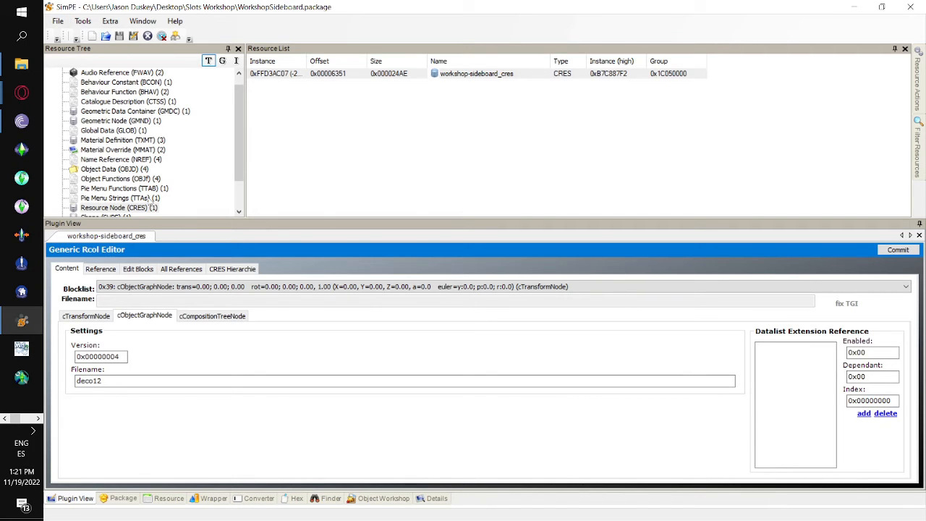
left_click(151, 198)
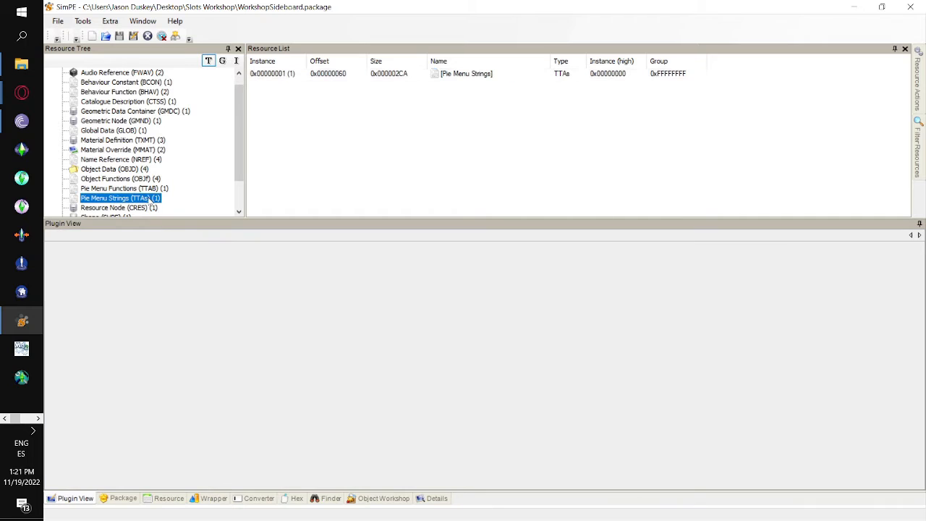
left_click(293, 75)
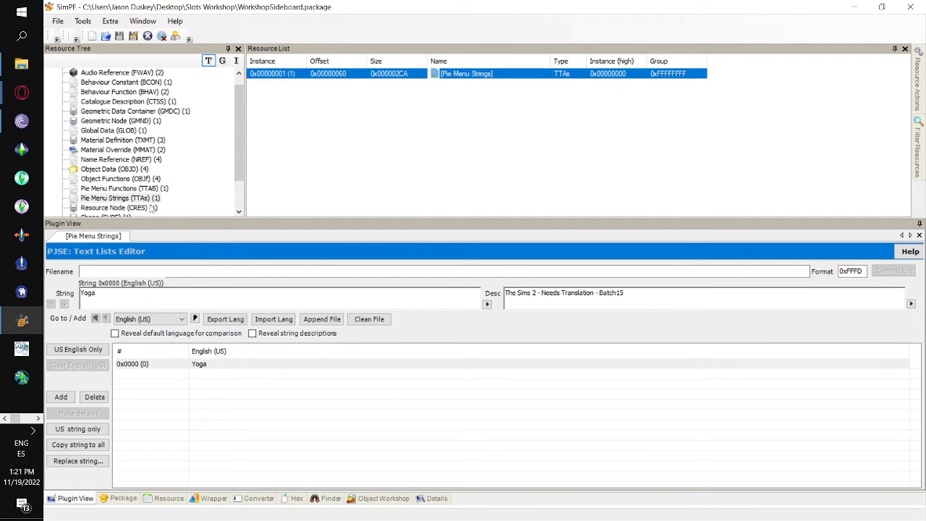
left_click(153, 207)
left_click(306, 75)
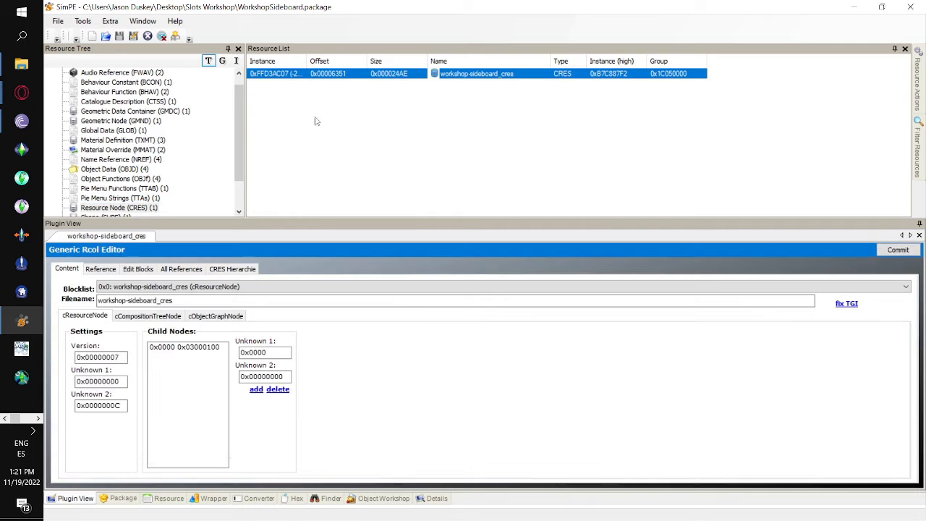
- Show the CRES node hierarchy and collapse root_trans, slot_coffee_std_1, slot_coffee_std_0 and slot_coffee_std_2 so the deco nodes are listed together
left_click(243, 269)
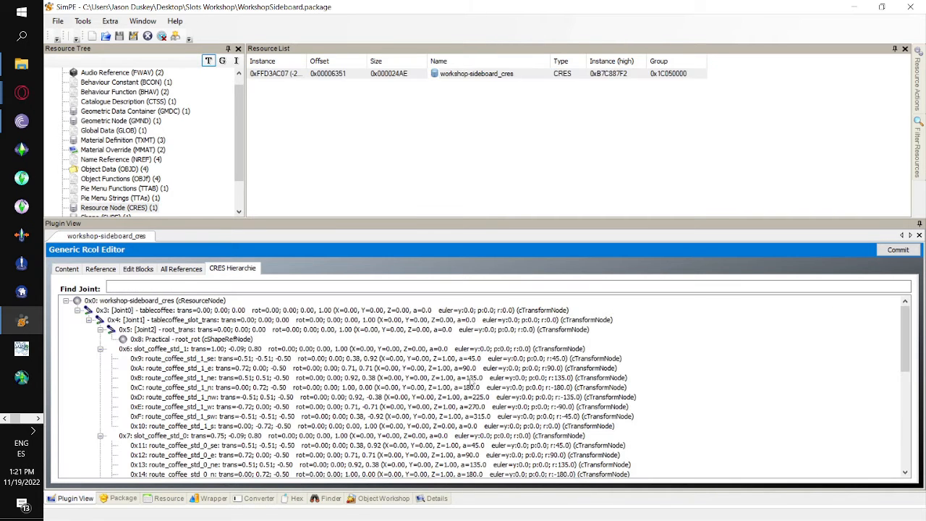
left_click(101, 329)
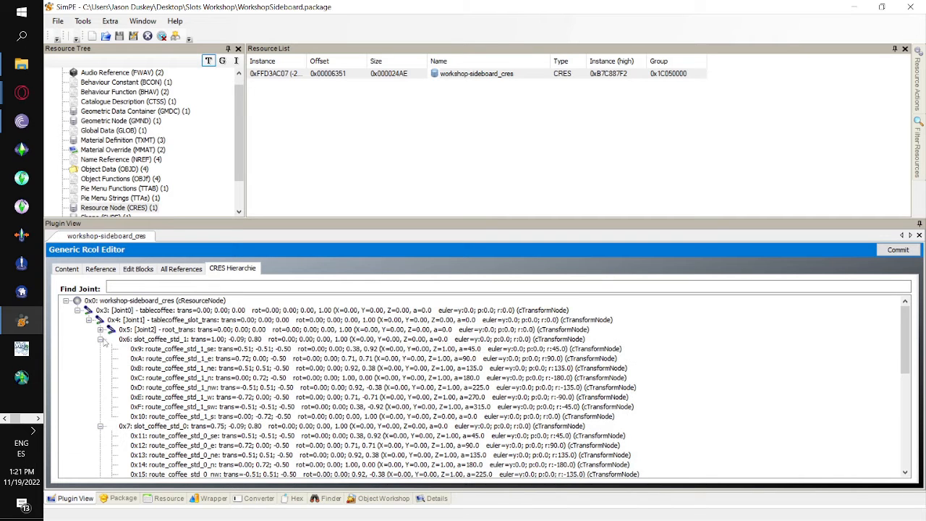
left_click(100, 339)
left_click(101, 349)
left_click(101, 358)
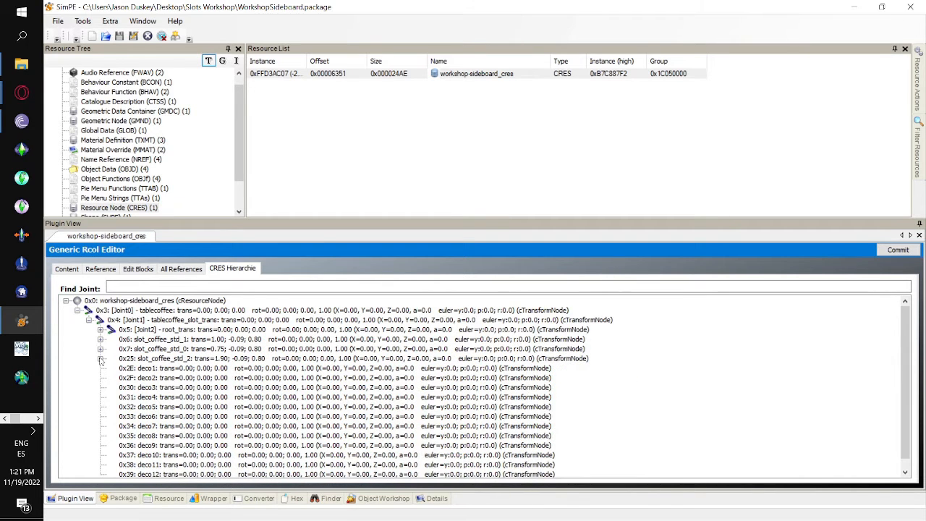
scroll(478, 403, "down", 1)
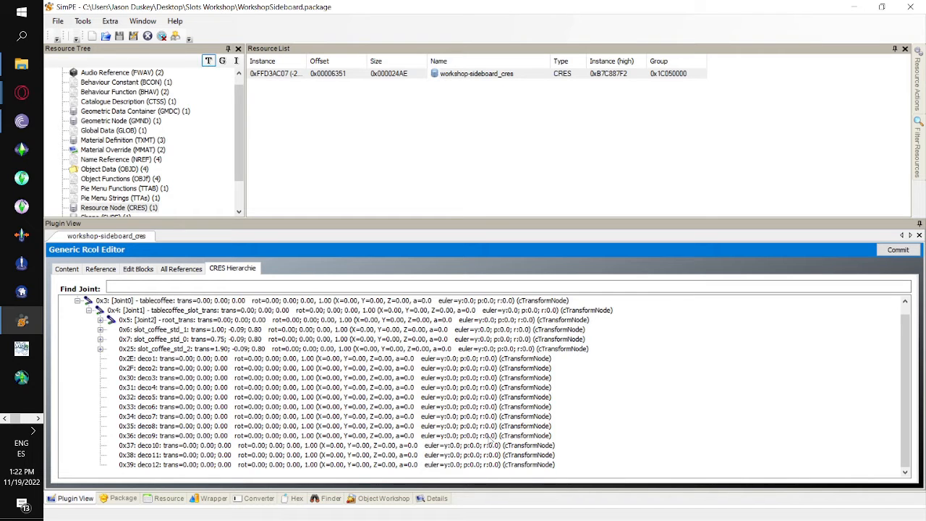
- Examine the transform translation values of slot_coffee_std_1 and deco1, especially the Z height
double_click(221, 332)
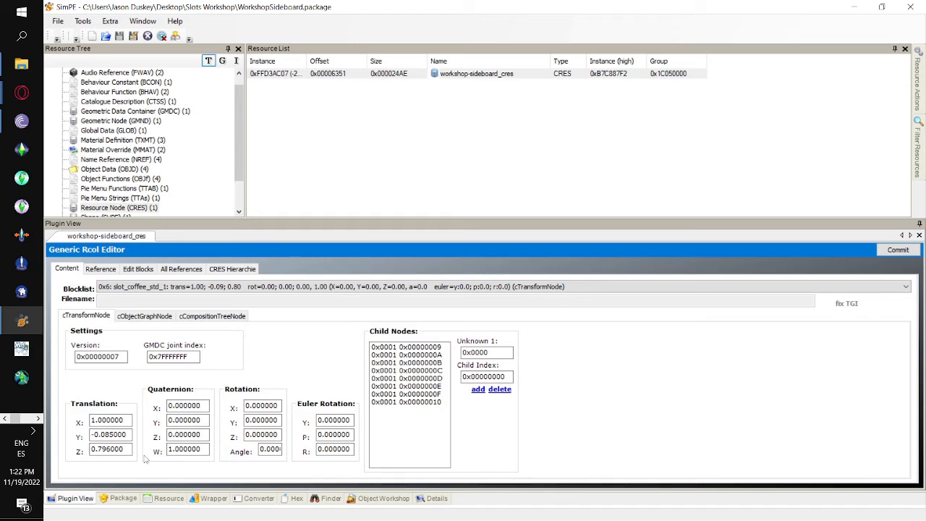
double_click(130, 449)
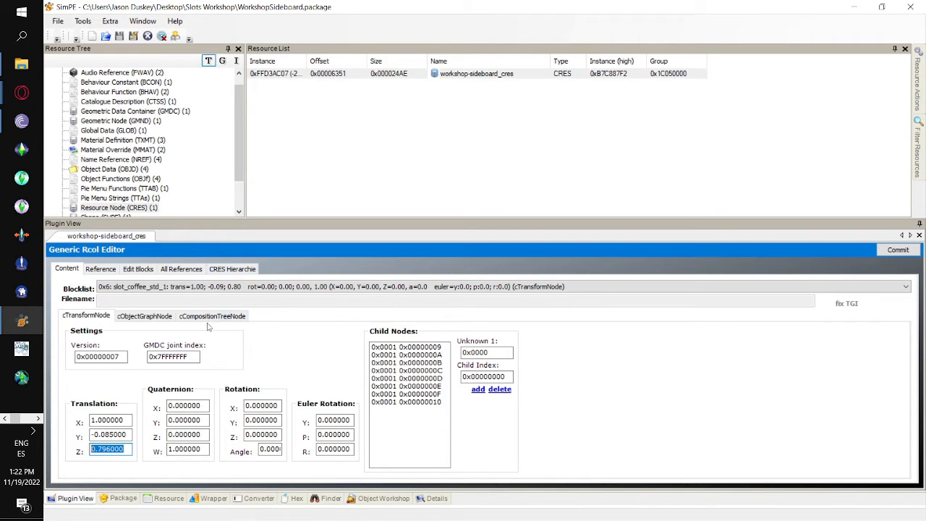
left_click(229, 270)
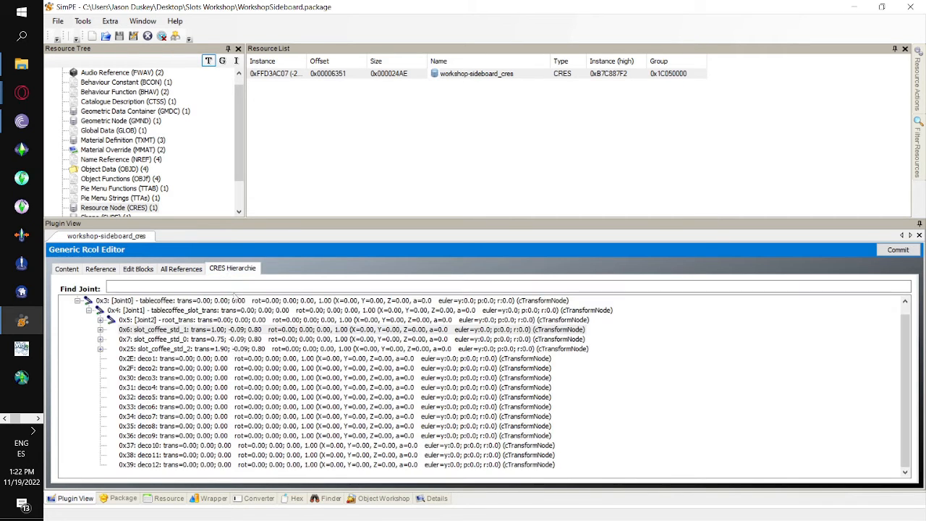
left_click(156, 361)
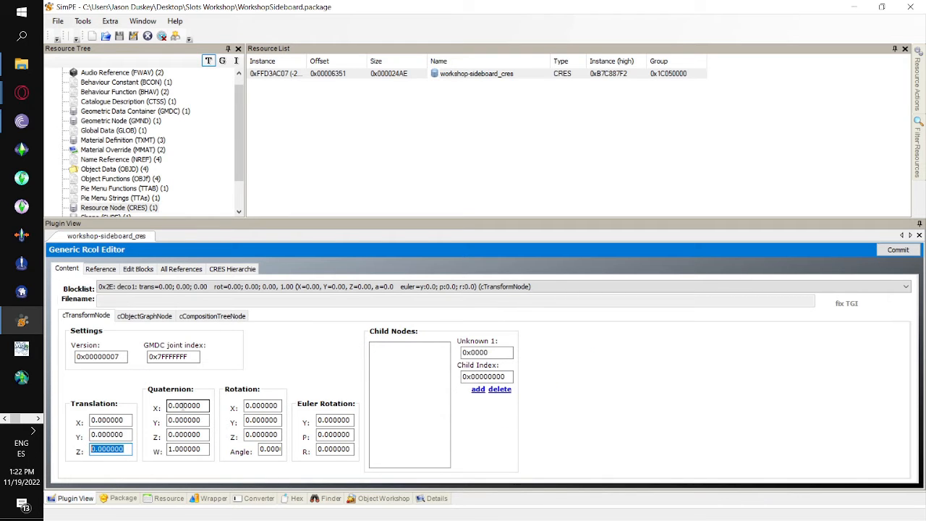
left_click(232, 269)
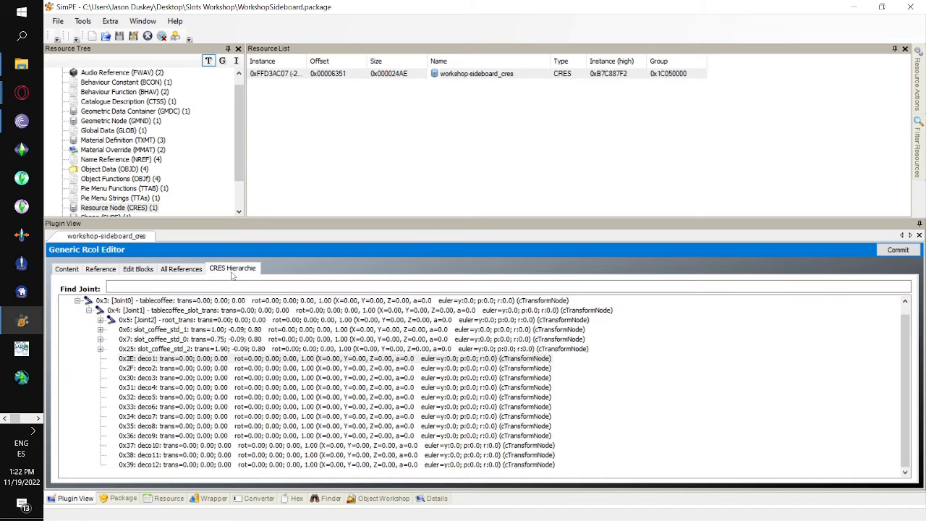
- Copy the Z translation 0.796000 from slot_coffee_std_1 into the Z translation of deco1
double_click(199, 330)
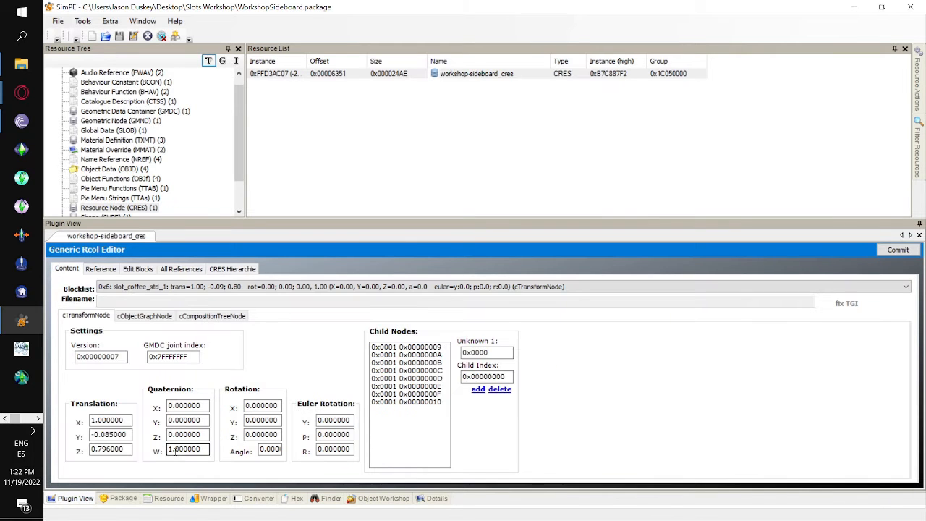
left_click_drag(130, 449, 75, 452)
key("ctrl+c")
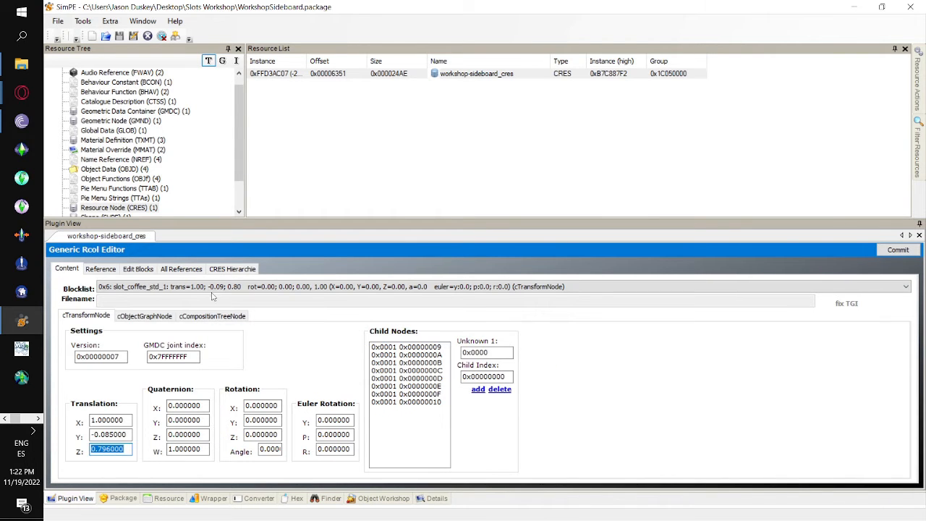
left_click(232, 269)
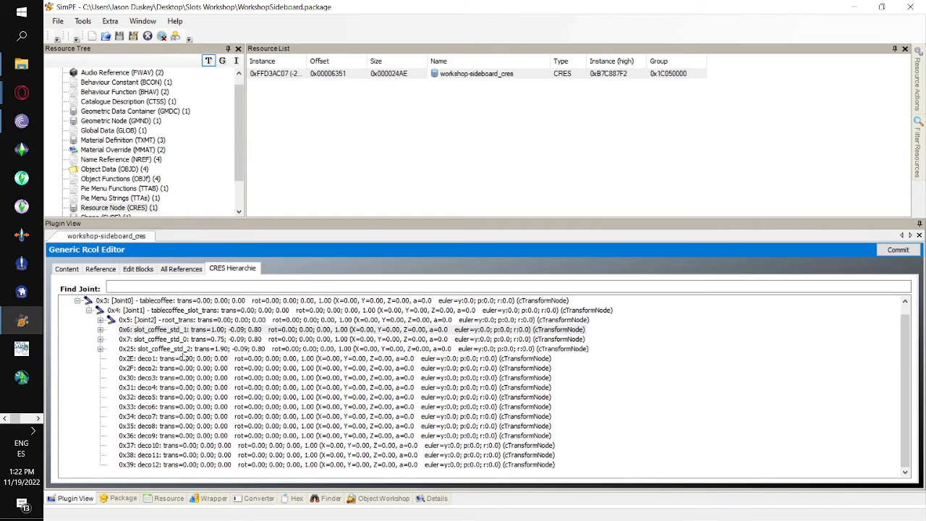
double_click(185, 359)
left_click_drag(126, 450, 92, 450)
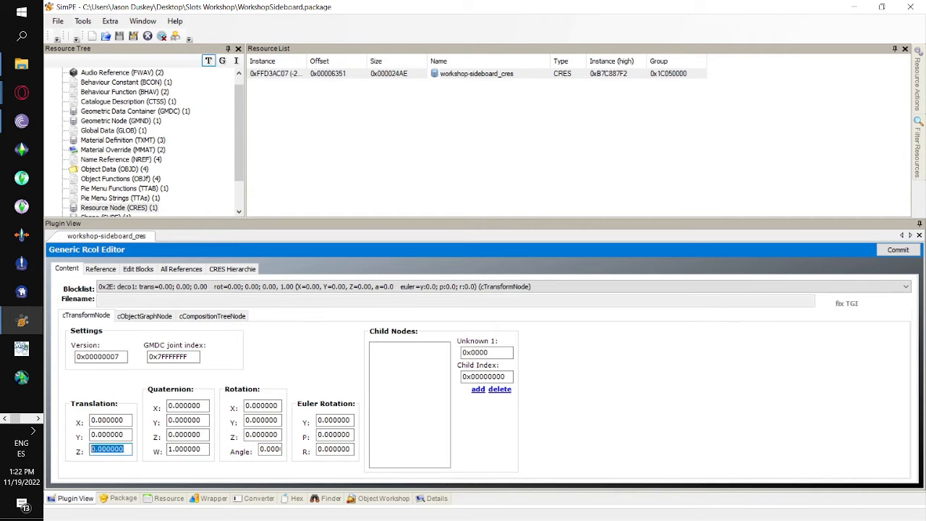
key("ctrl+v")
- Set the Z translation of deco2 (node 0x2F) to the copied 0.796000
left_click(233, 269)
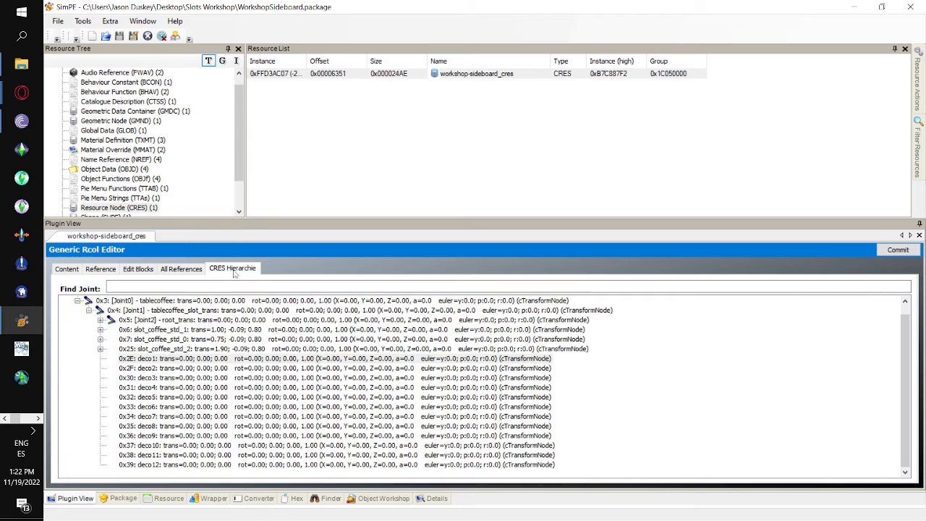
double_click(188, 368)
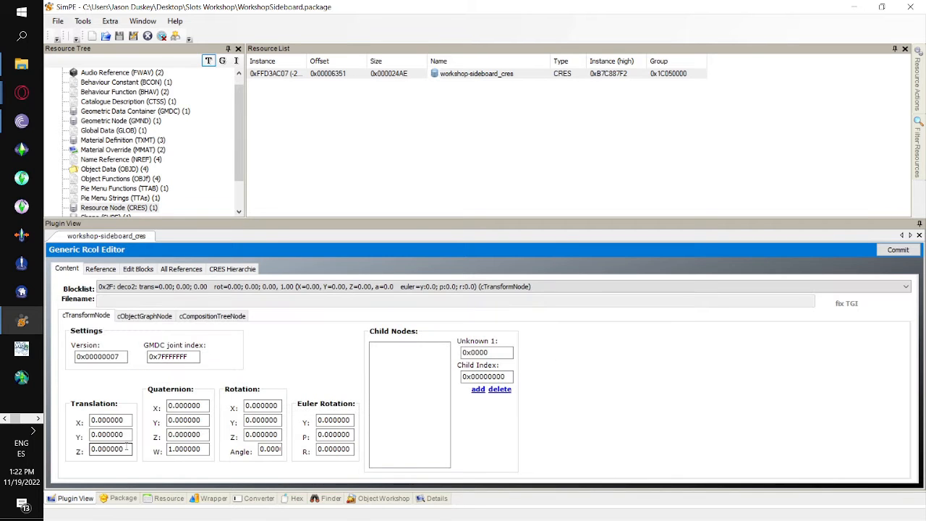
left_click_drag(127, 449, 92, 449)
key("ctrl+v")
- Set the Z translation of deco3 (node 0x30) to the copied 0.796000
left_click(232, 268)
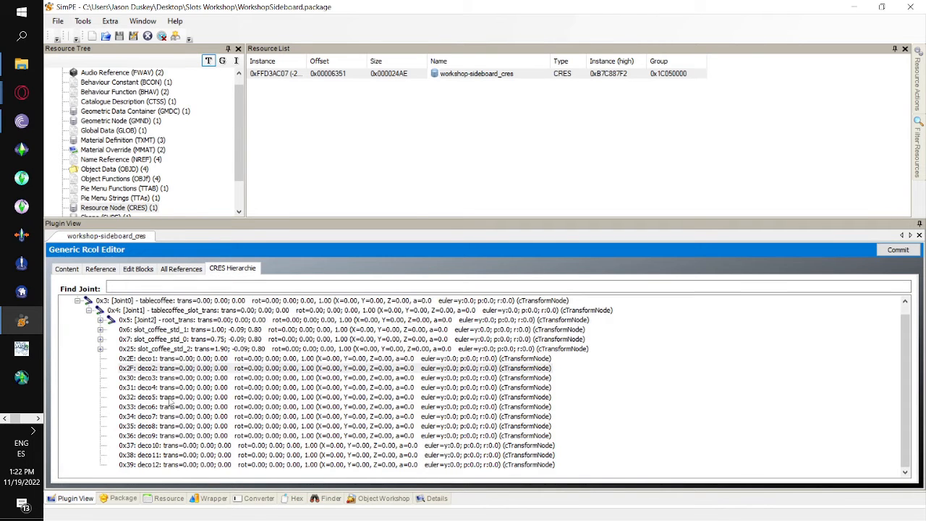
double_click(165, 377)
left_click_drag(127, 449, 92, 449)
key("ctrl+v")
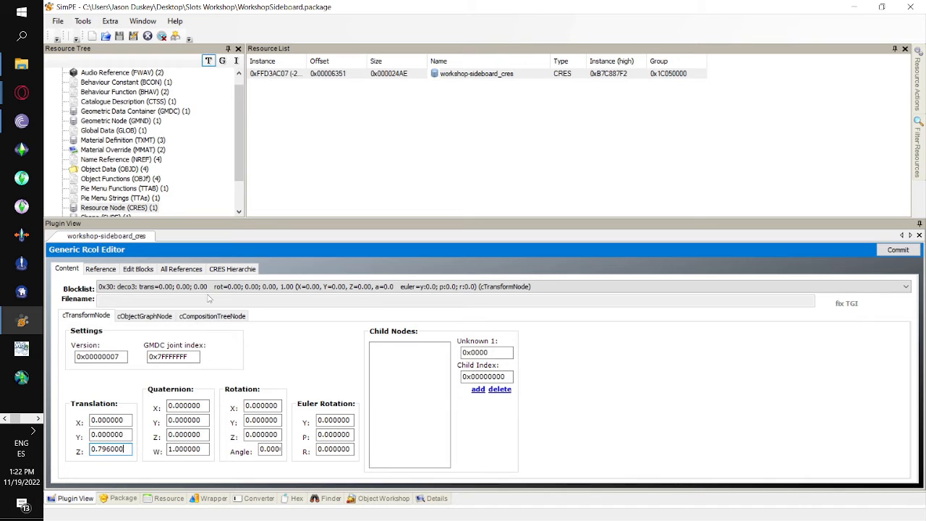
- Set the Z translation of deco4 (node 0x31) to the copied 0.796000
left_click(221, 270)
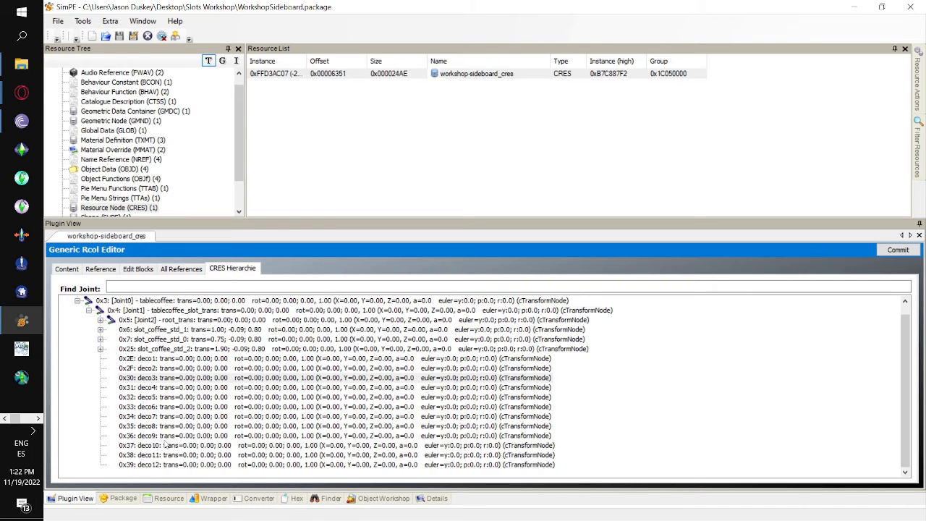
double_click(167, 390)
left_click_drag(126, 449, 92, 450)
key("ctrl+v")
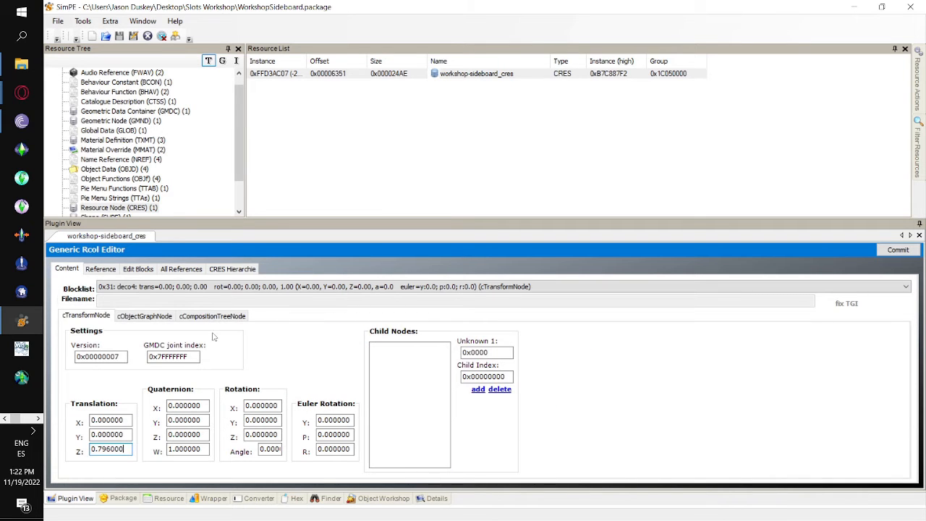
- Set the Z translation of deco5 (node 0x32) to the copied 0.796000
left_click(232, 268)
left_click(176, 389)
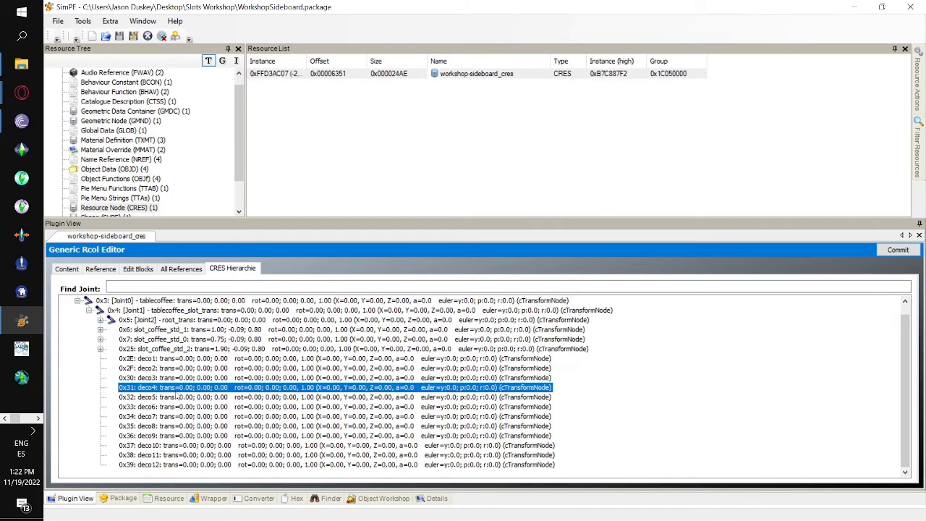
double_click(176, 397)
left_click_drag(127, 449, 91, 449)
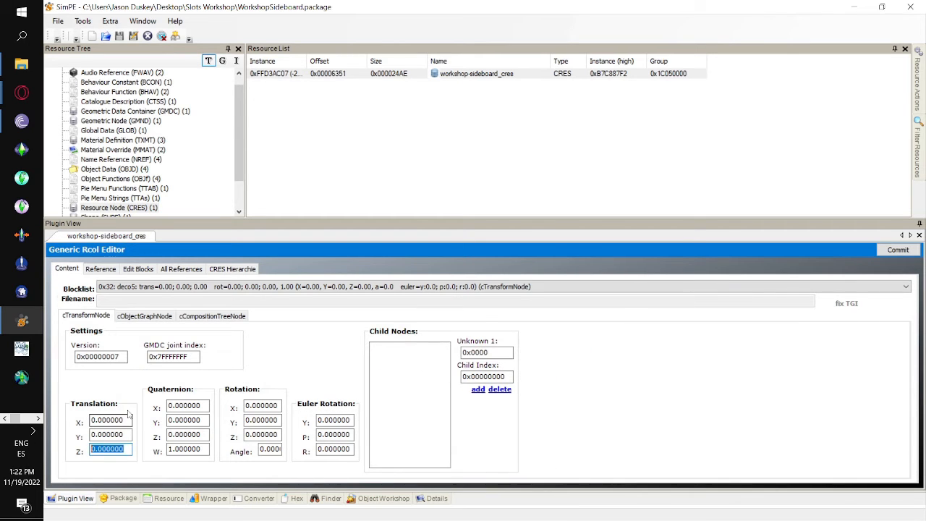
key("ctrl+v")
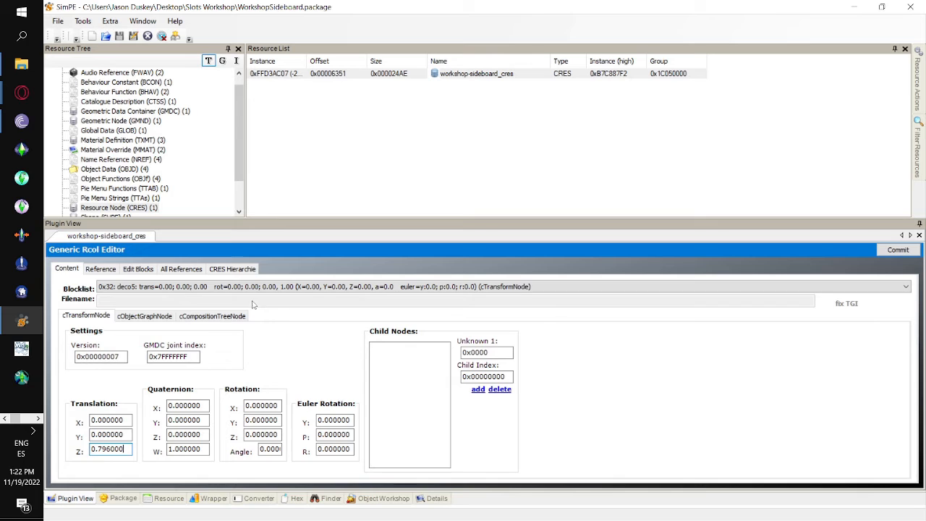
- Set the Z translation of deco6 (node 0x33) to the copied 0.796000
left_click(233, 268)
double_click(165, 406)
left_click_drag(126, 449, 91, 449)
key("ctrl+v")
- Set the Z translation of deco7 (node 0x34) to the copied 0.796000
left_click(232, 268)
double_click(174, 423)
left_click_drag(126, 449, 90, 449)
key("ctrl+v")
- Set the Z translation of deco8 (node 0x35) to the copied 0.796000
left_click(245, 273)
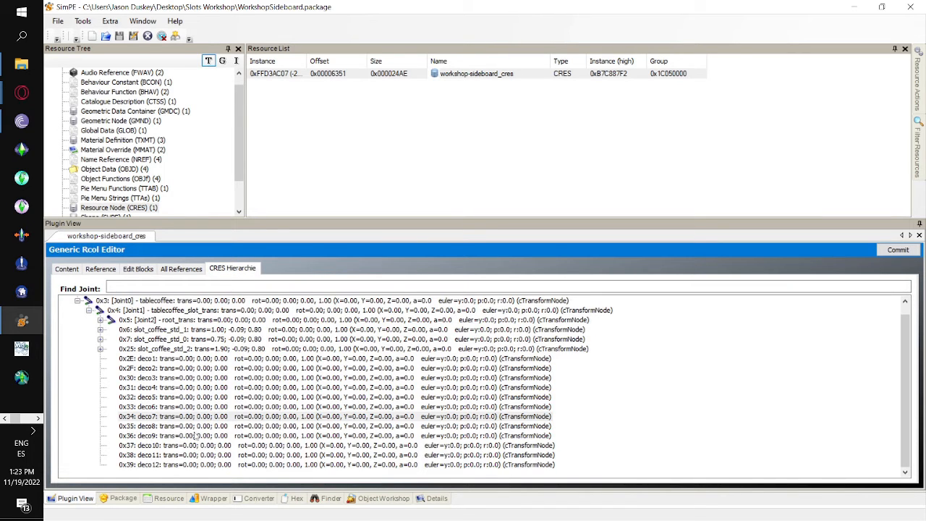
double_click(196, 427)
left_click_drag(127, 449, 93, 447)
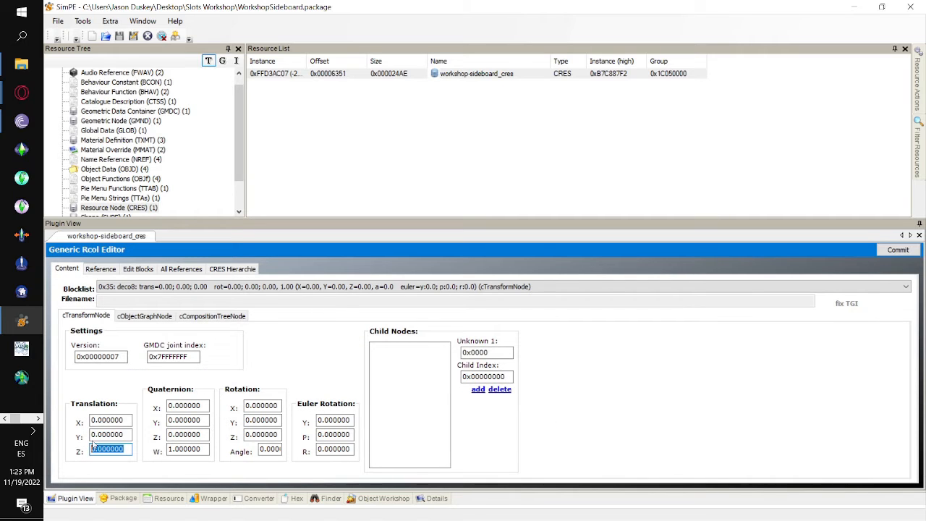
key("ctrl+v")
- Set the Z translation of deco9 (node 0x36) to the copied 0.796000
left_click(236, 272)
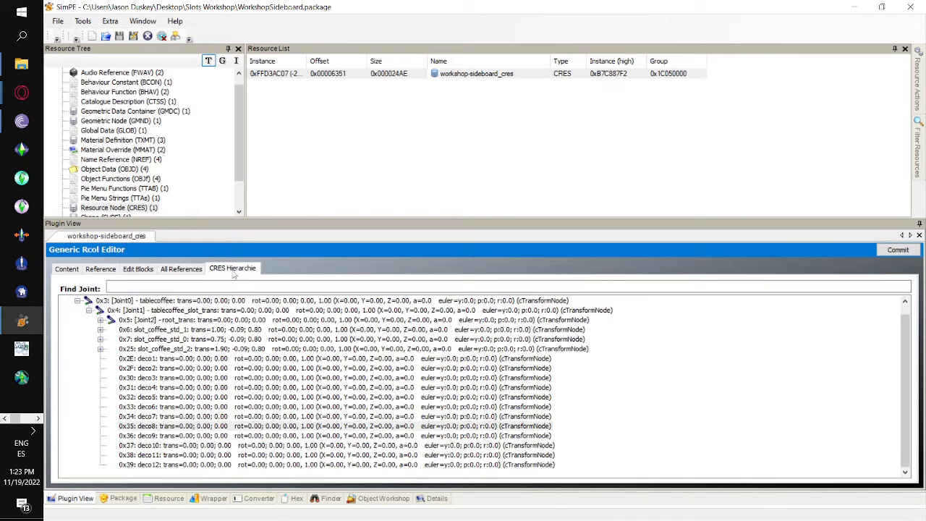
double_click(154, 436)
left_click_drag(139, 449, 89, 449)
key("ctrl+v")
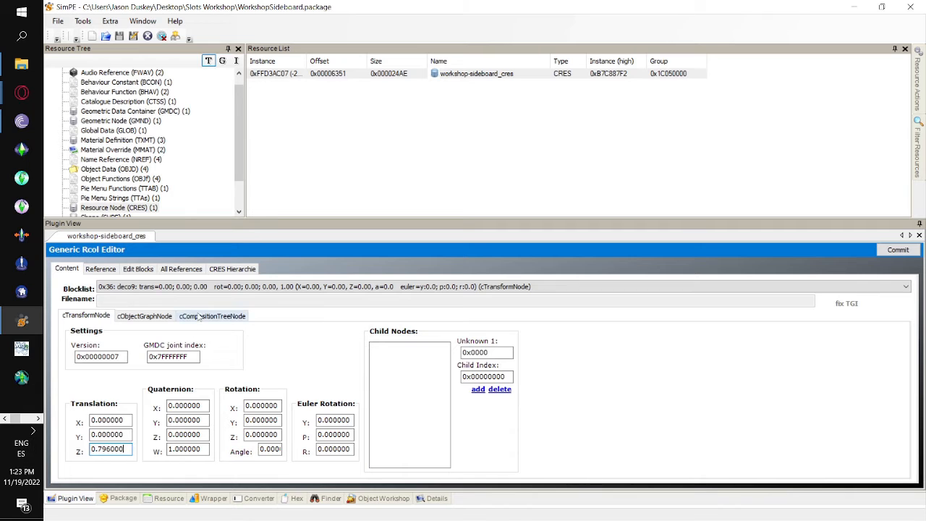
- Set the Z translation of deco10 (node 0x37) to the copied 0.796000
left_click(236, 271)
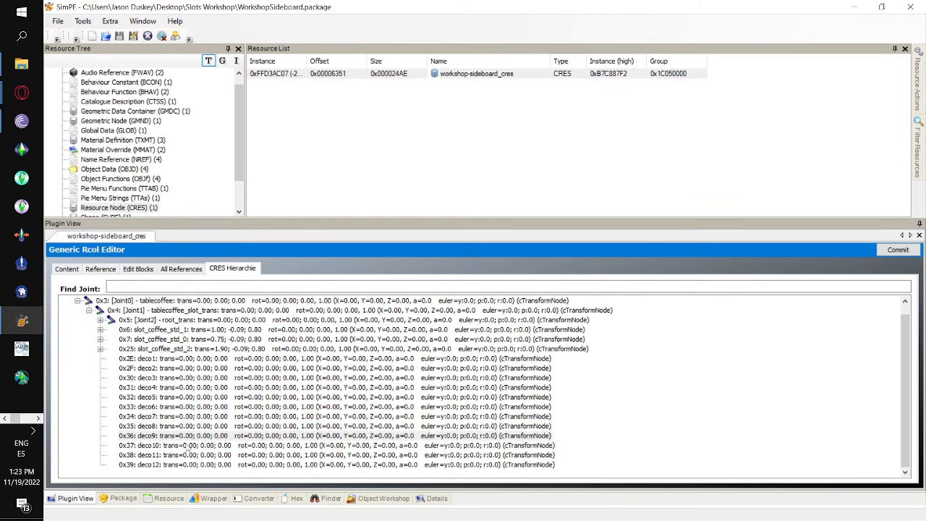
double_click(186, 446)
left_click_drag(128, 449, 90, 449)
key("ctrl+v")
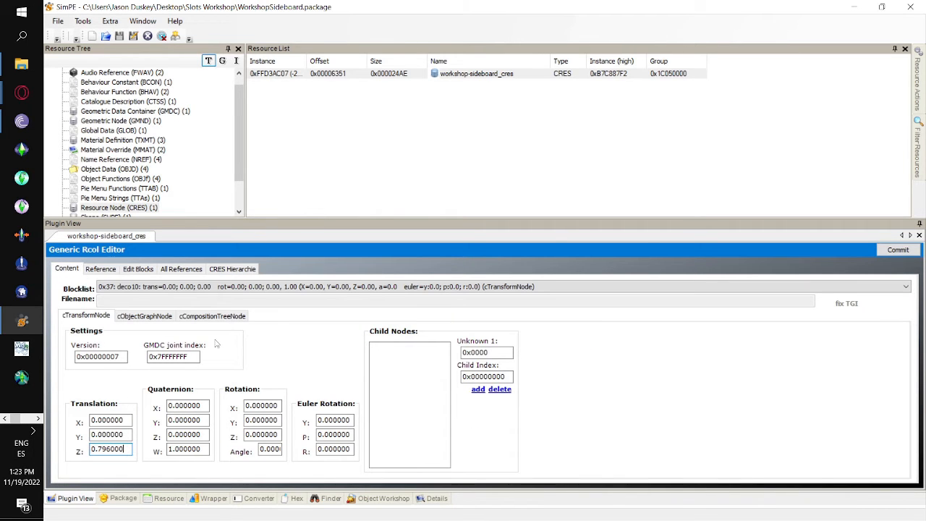
- Set the Z translation of deco11 (node 0x38) to the copied 0.796000 and return to the CRES node hierarchy
left_click(234, 270)
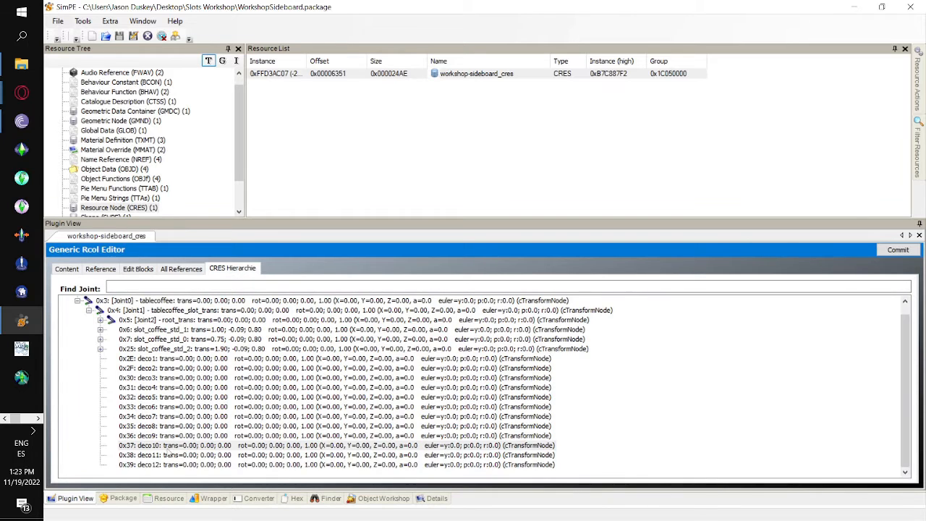
double_click(161, 454)
left_click_drag(131, 449, 90, 449)
key("ctrl+v")
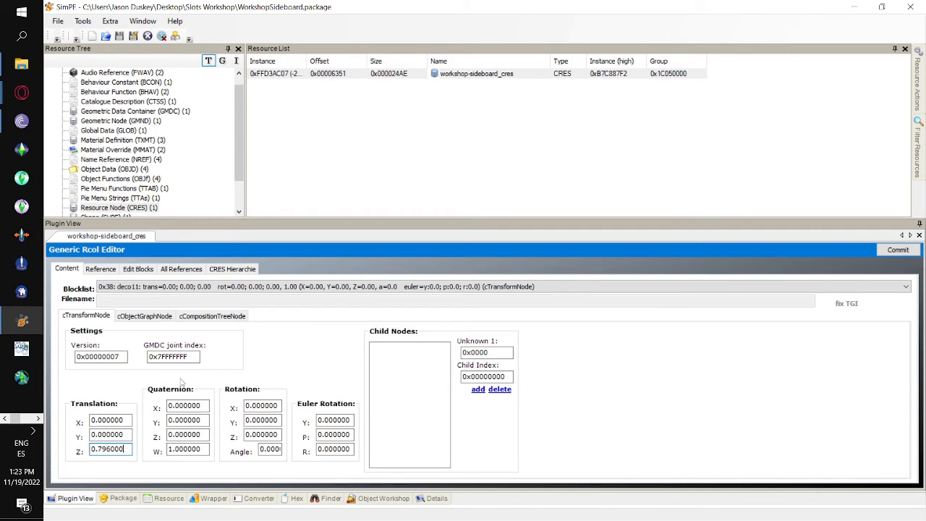
left_click(230, 269)
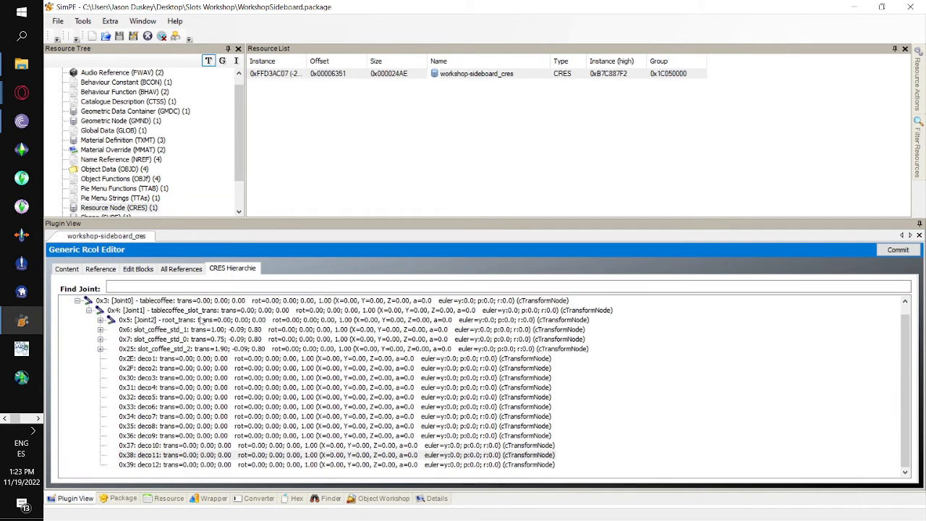
- Set the Z translation of deco12 (node 0x39) to the copied 0.796000
left_click(164, 464)
left_click_drag(132, 449, 36, 446)
type("0.796000")
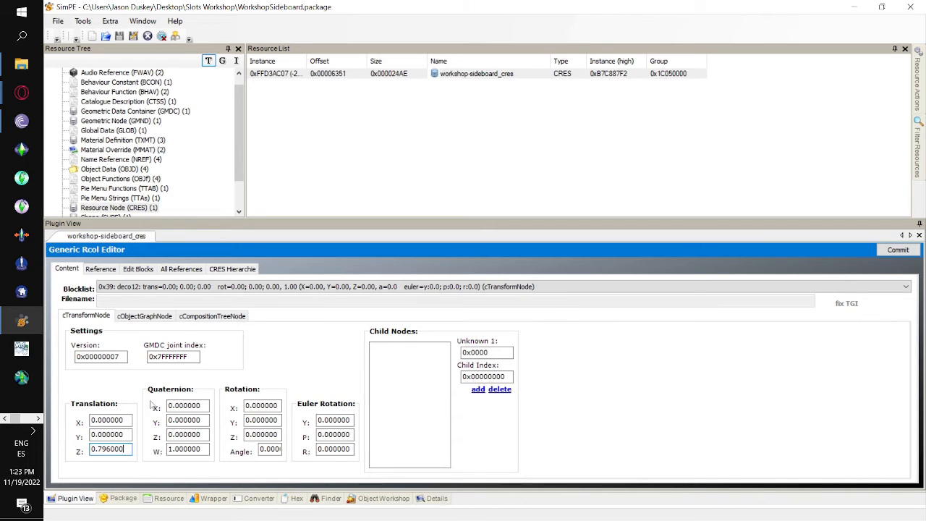
- Commit the CRES changes and save the WorkshopSideboard package
left_click(897, 250)
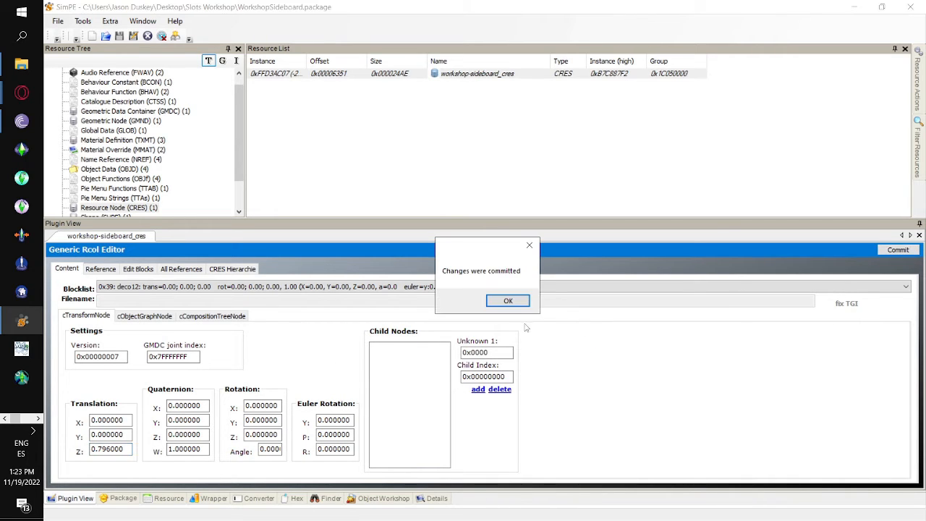
left_click(509, 301)
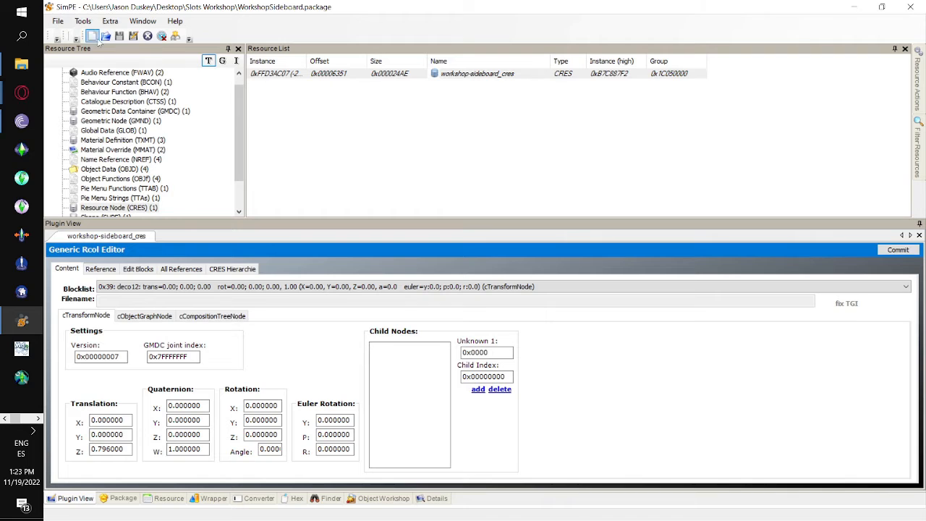
left_click(62, 26)
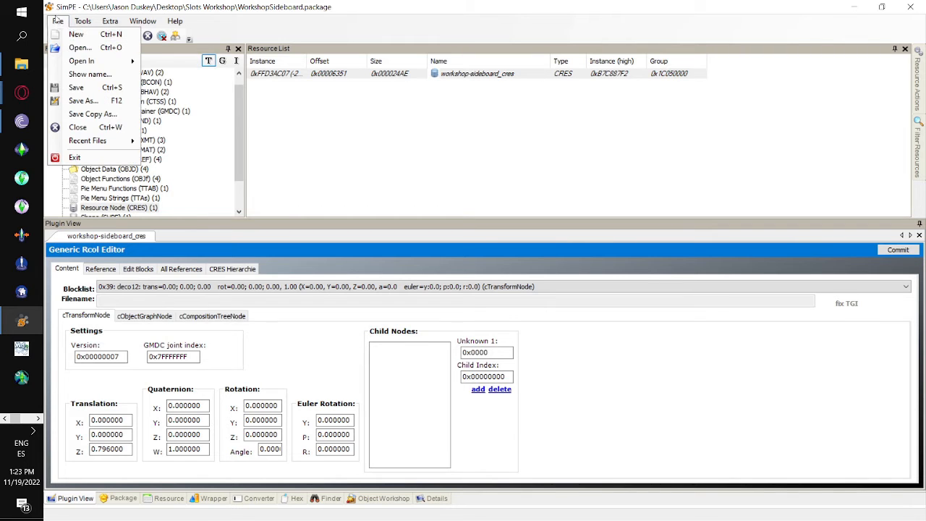
left_click(90, 88)
- Reopen workshop-sideboard_cres in its node hierarchy and collapse root_trans and the three slot_coffee_std nodes to list deco1 through deco12
left_click(150, 198)
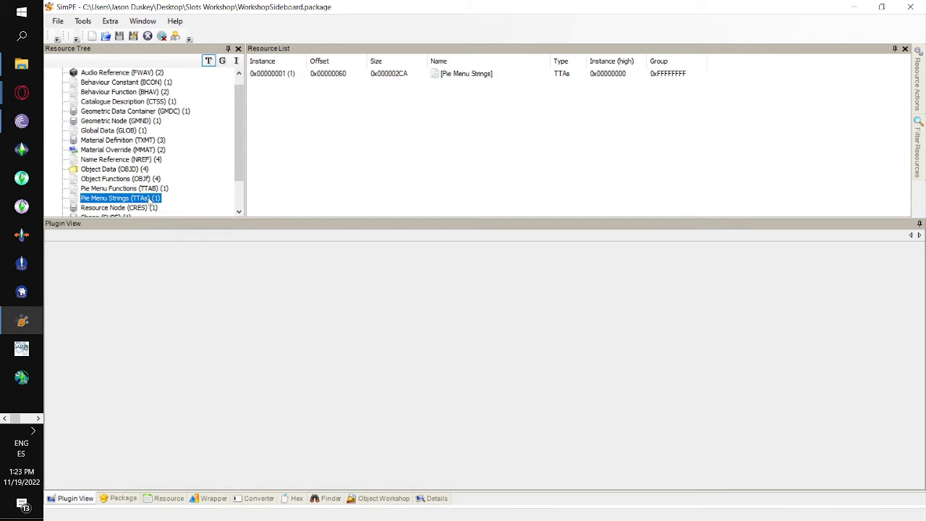
left_click(148, 208)
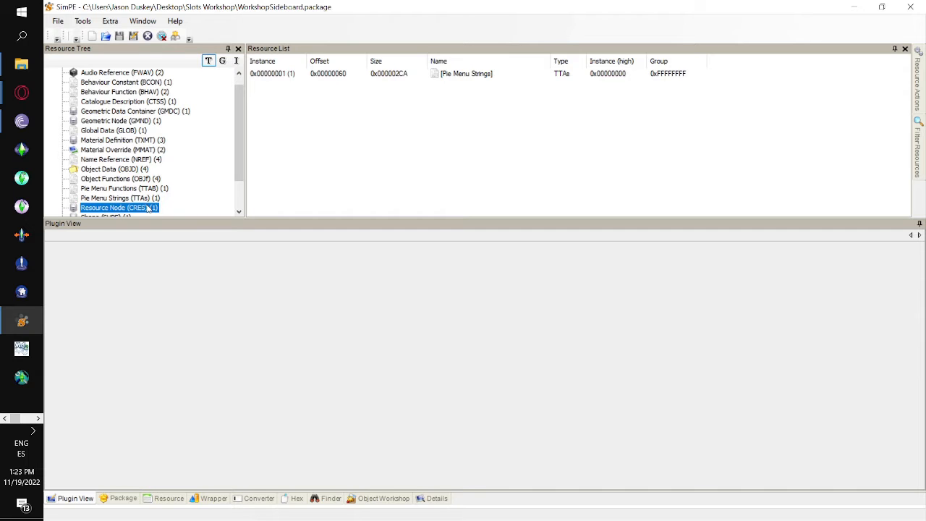
left_click(354, 75)
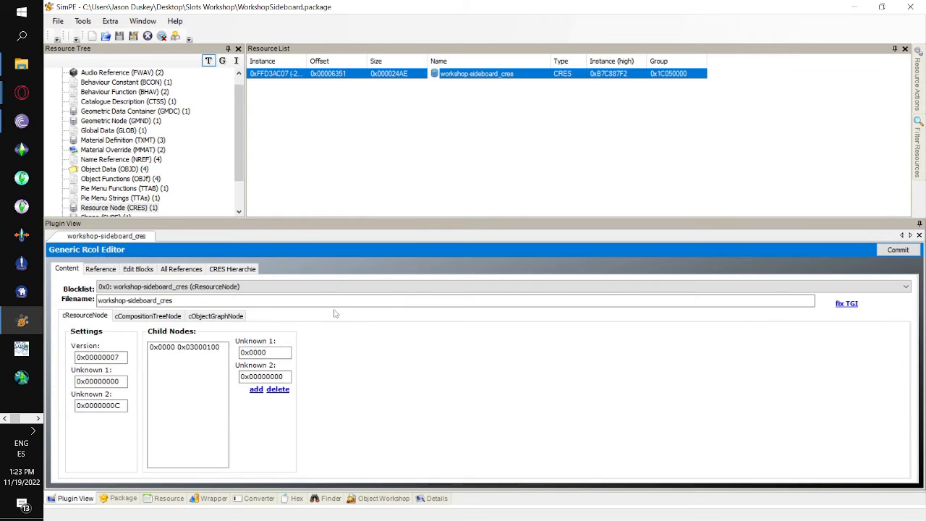
left_click(231, 269)
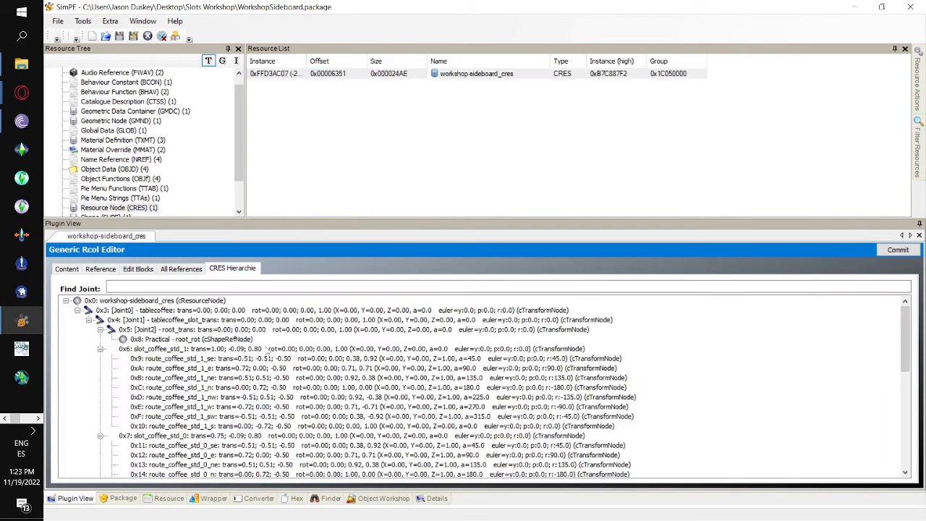
left_click(101, 329)
left_click(101, 339)
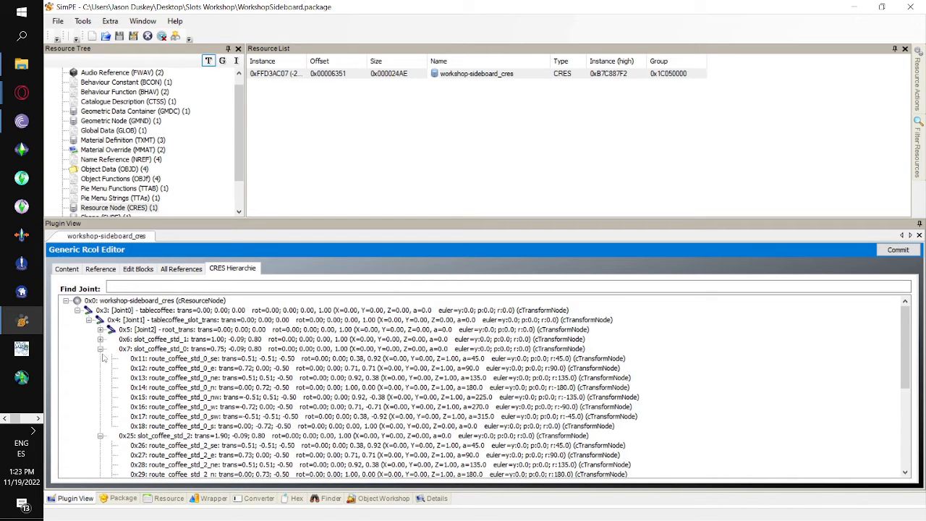
left_click(101, 349)
left_click(101, 358)
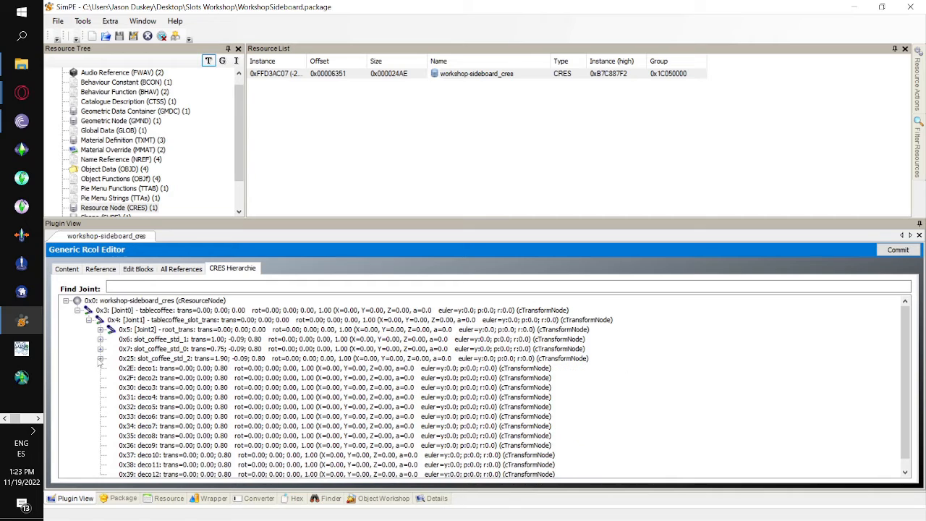
scroll(577, 366, "down", 1)
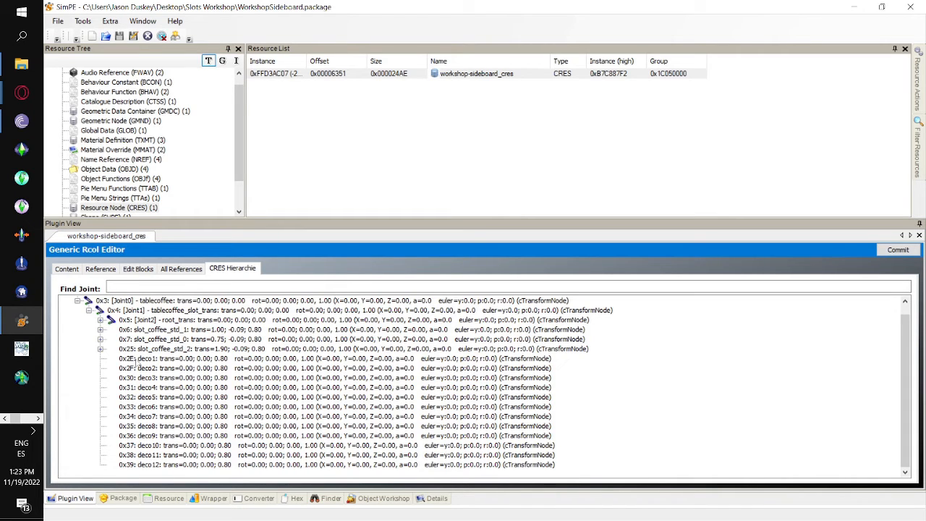
- Examine the translation values of deco1 (node 0x2E)
double_click(137, 364)
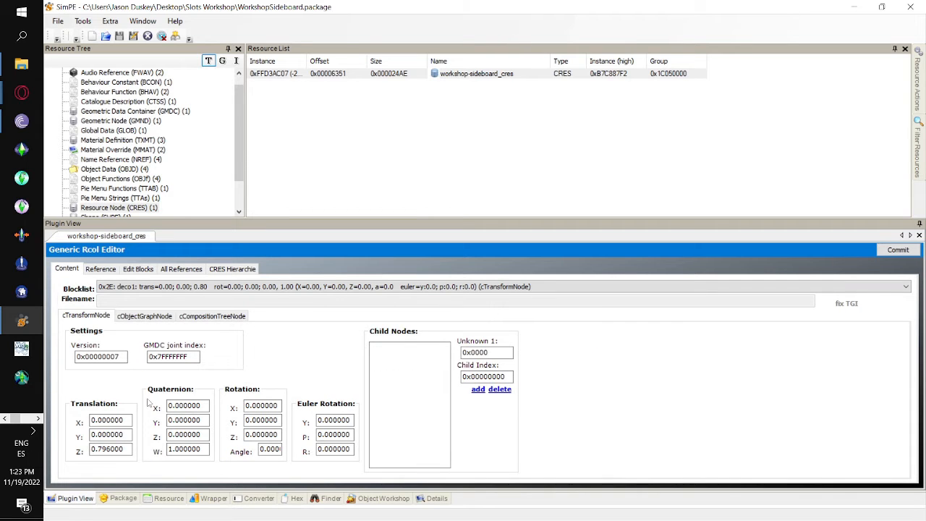
left_click(232, 271)
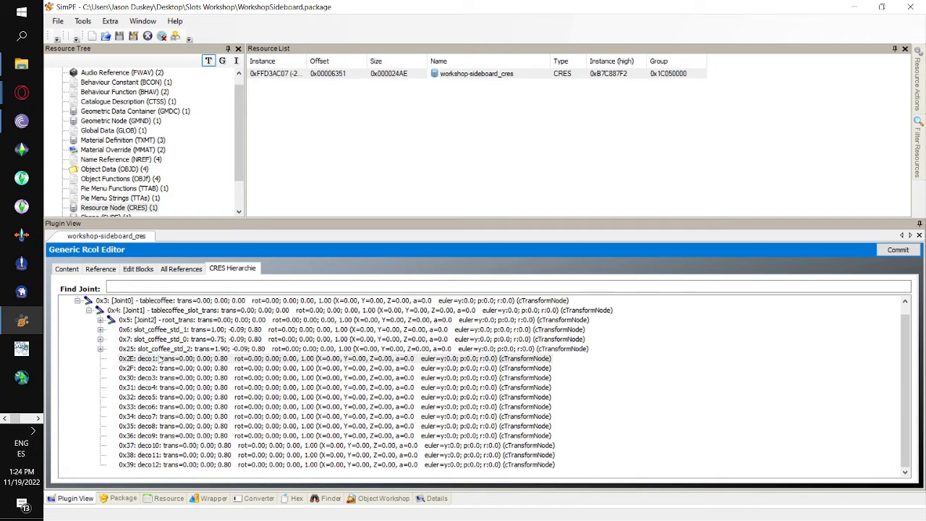
double_click(161, 360)
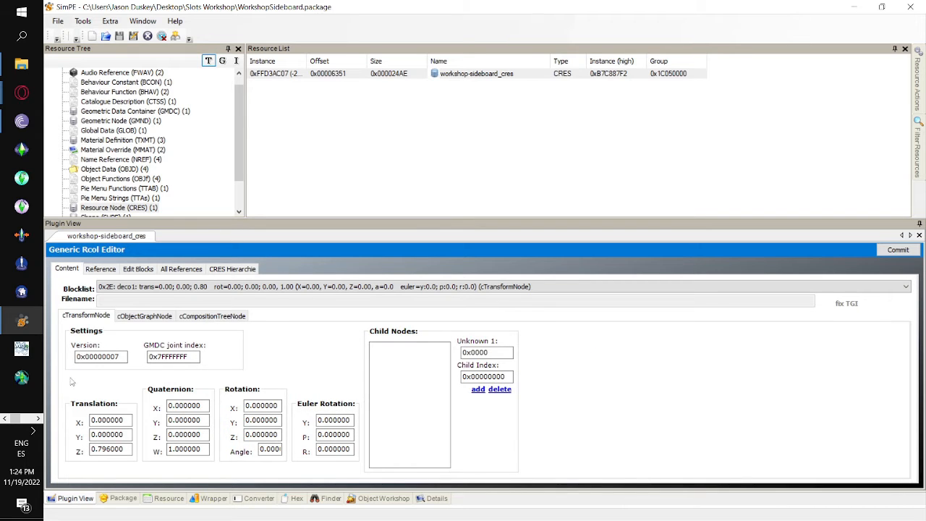
- Switch to Blender and select all six faces of the Buffet tabletop's back row to read their shared median Y position
left_click(39, 419)
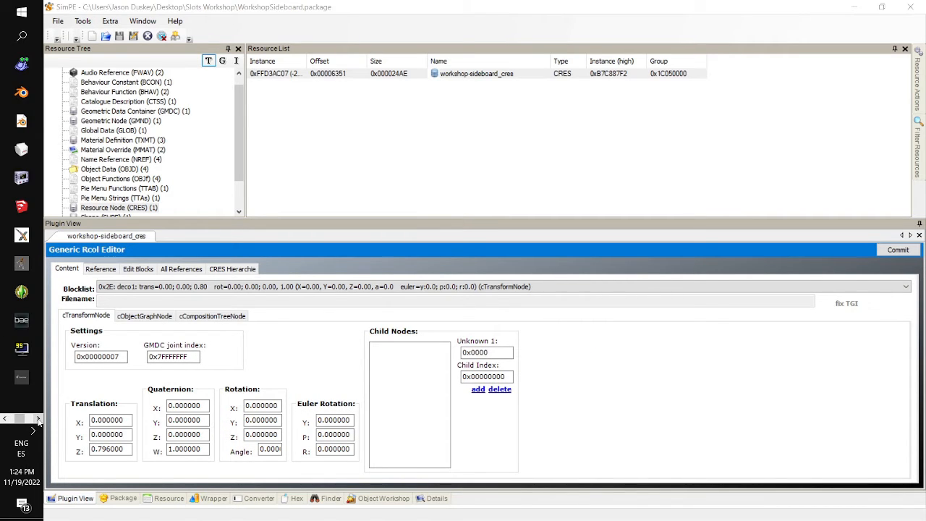
left_click(39, 419)
left_click(39, 419)
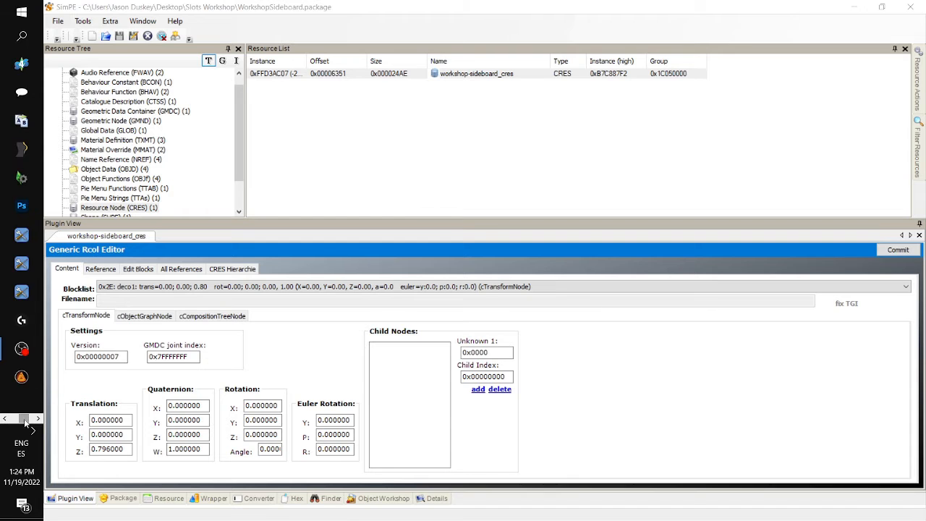
left_click(22, 208)
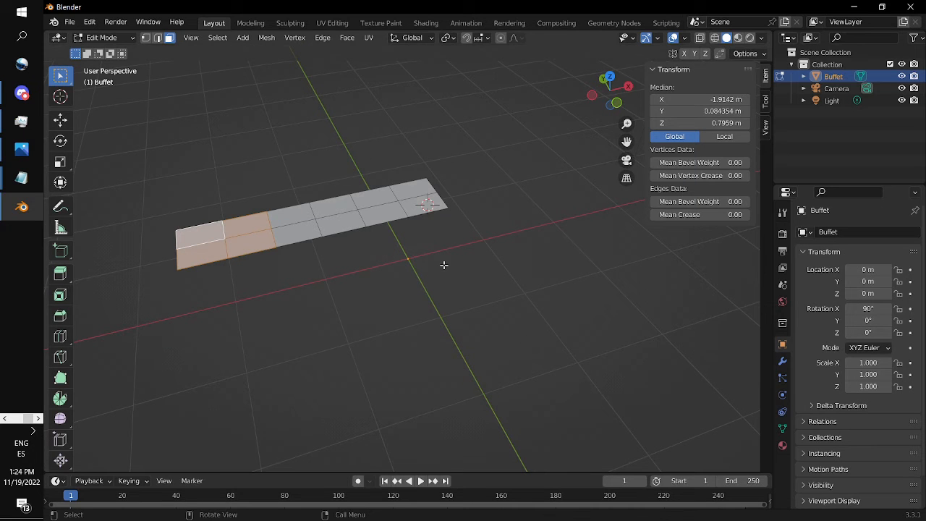
left_click(414, 185)
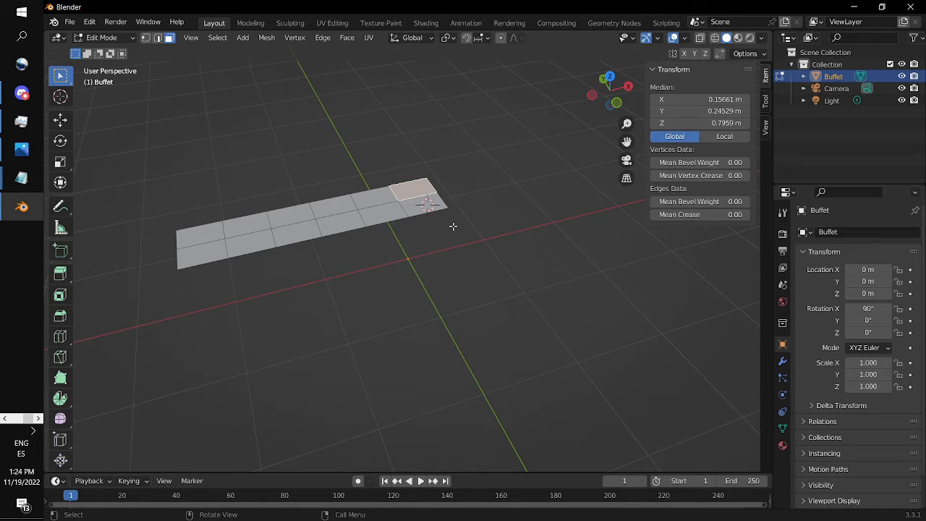
left_click(380, 196, "shift")
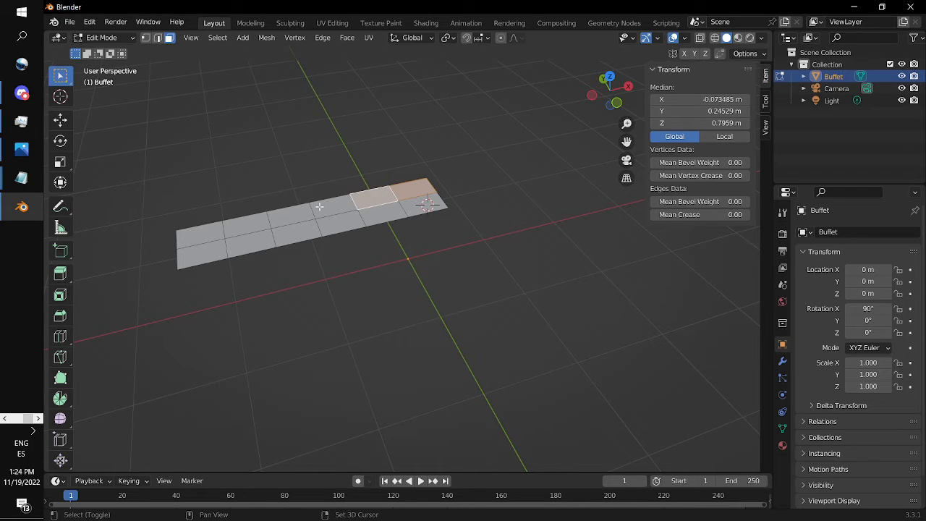
left_click(320, 207, "shift")
left_click(287, 217, "shift")
left_click(256, 224, "shift")
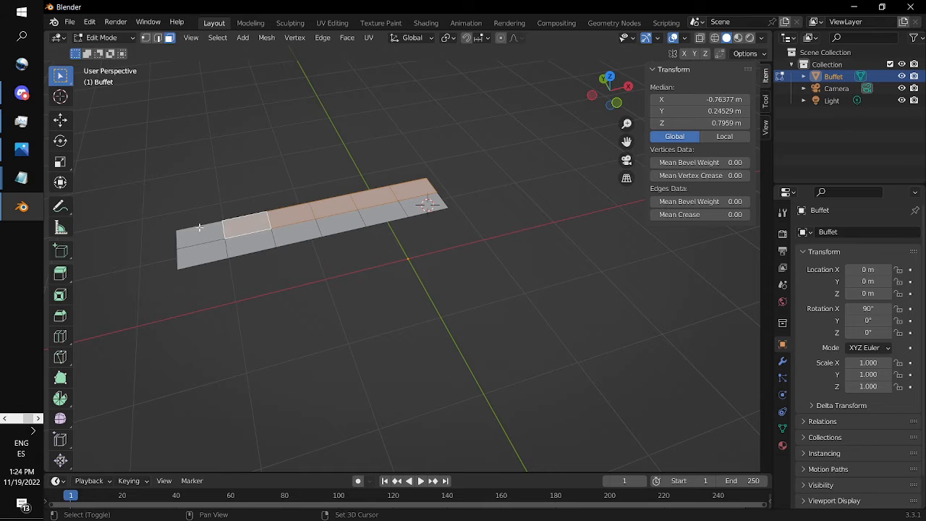
left_click(185, 231, "shift")
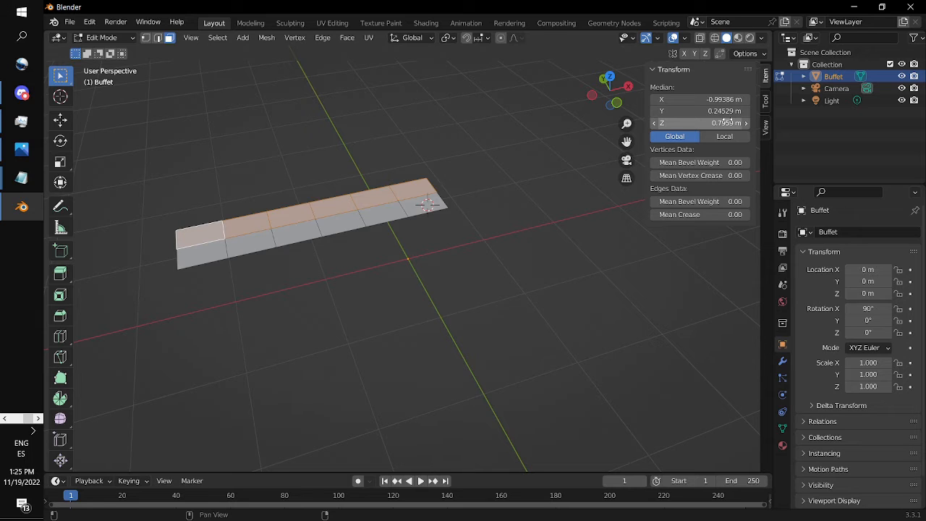
- Switch back to SimPE, set the Y translation of deco1 (node 0x2E) to -0.245000 and copy that value
key("alt+Tab")
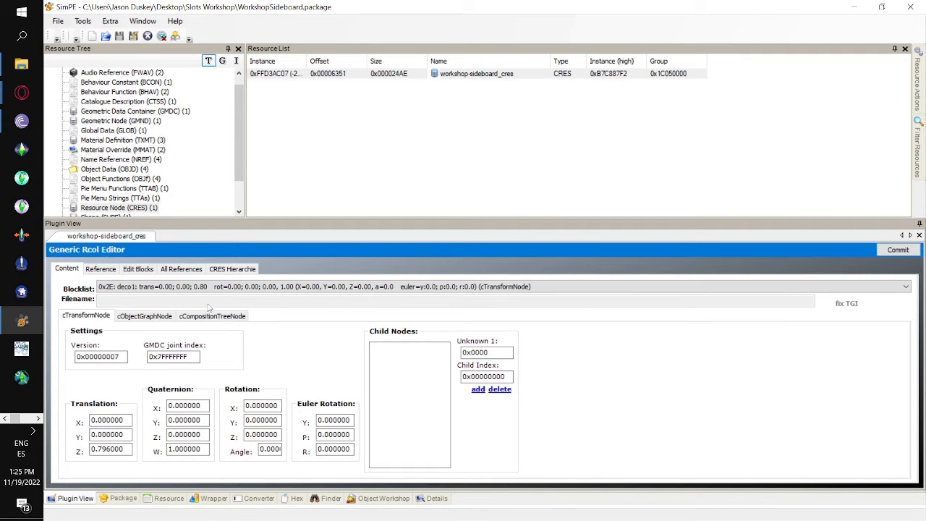
left_click(230, 270)
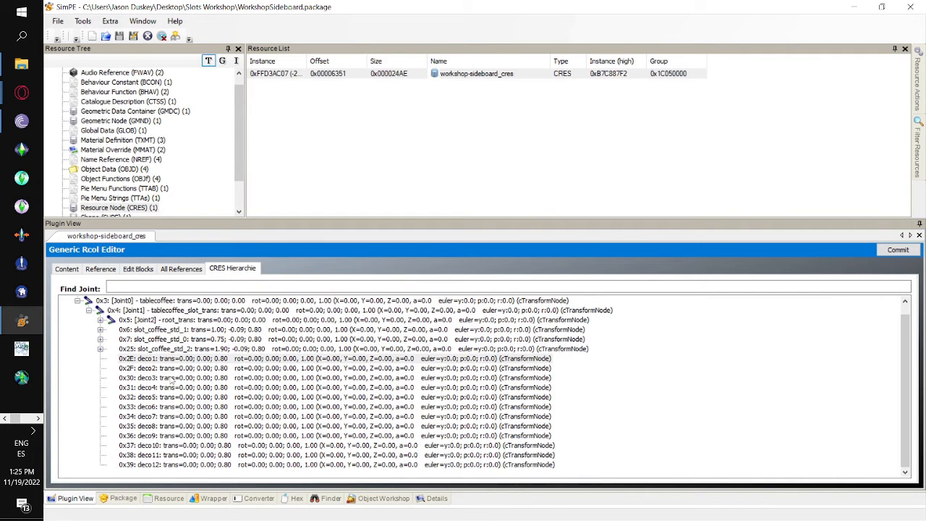
double_click(172, 360)
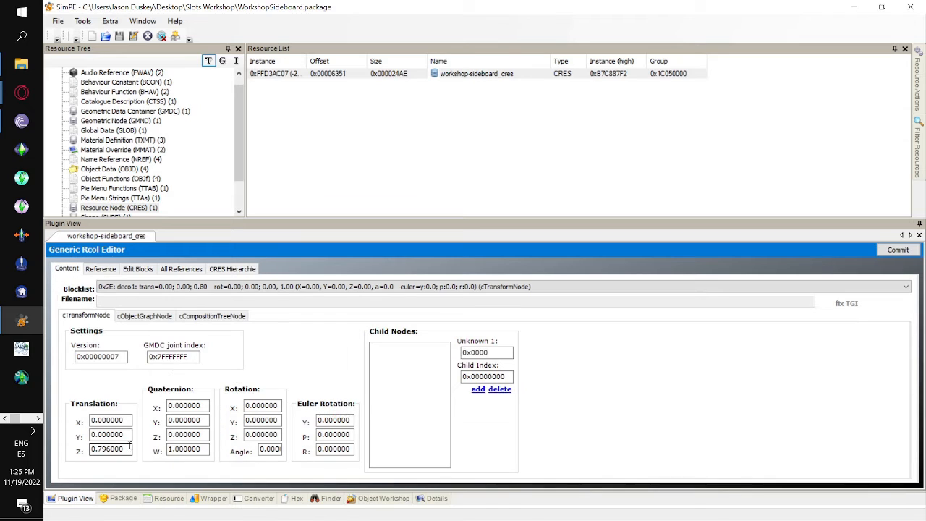
left_click(93, 436)
type("-")
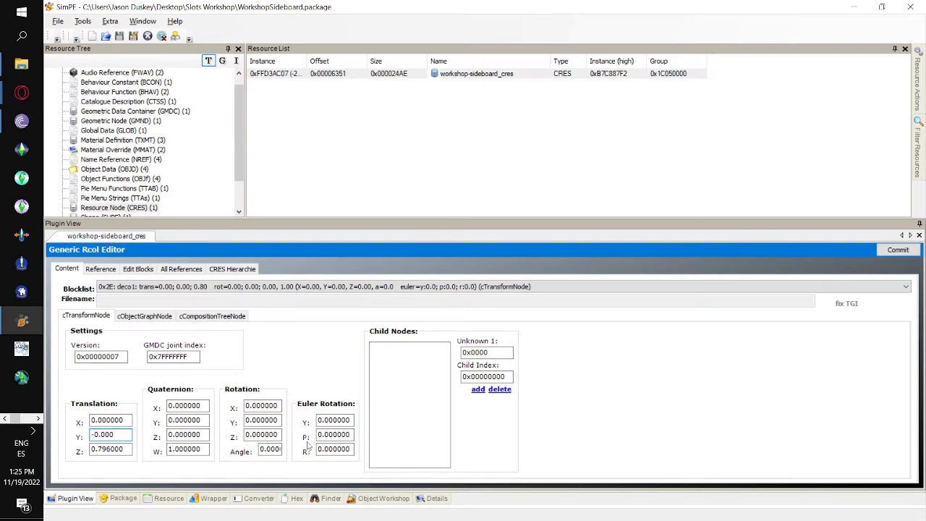
type("245")
double_click(131, 436)
key("ctrl+c")
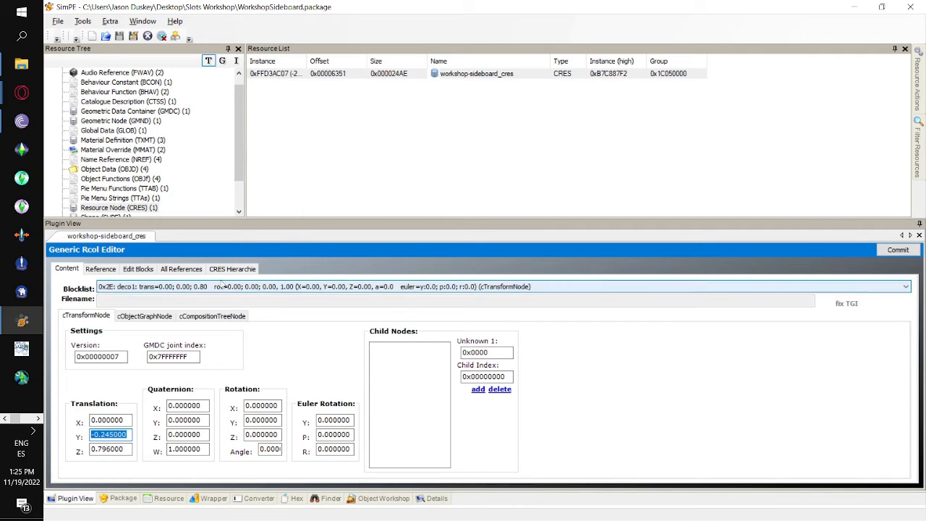
- Set the Y translation of deco2 (node 0x2F) to the copied -0.245000
left_click(229, 270)
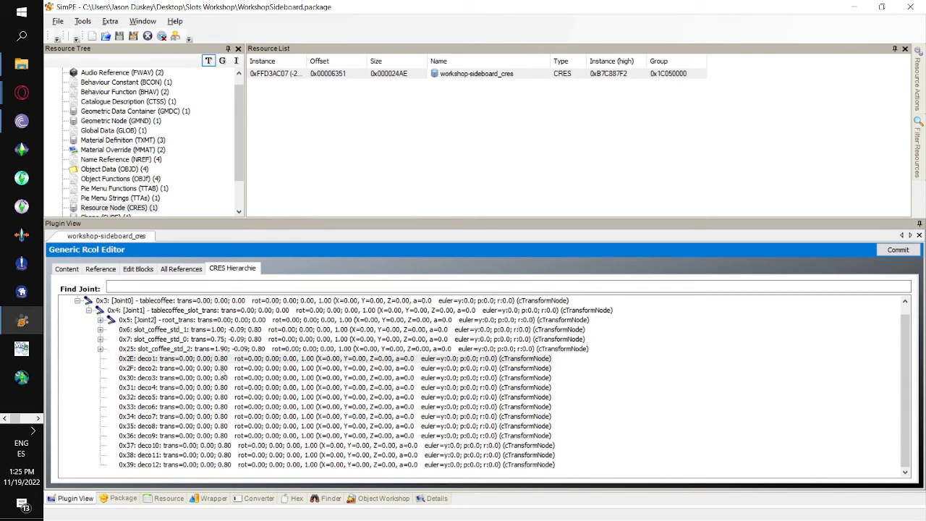
left_click(222, 370)
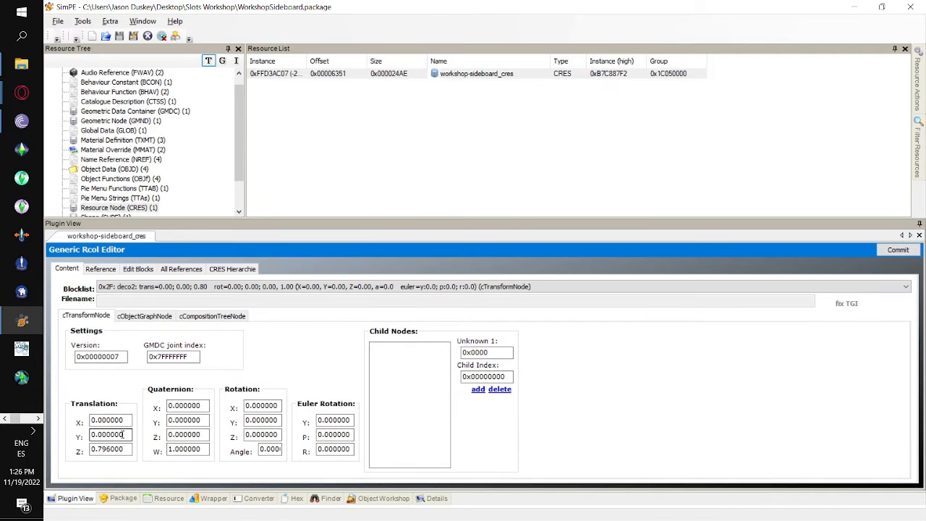
left_click_drag(125, 434, 3, 445)
- Set the Y translation of deco5 (node 0x32) to the copied -0.245000
left_click(222, 271)
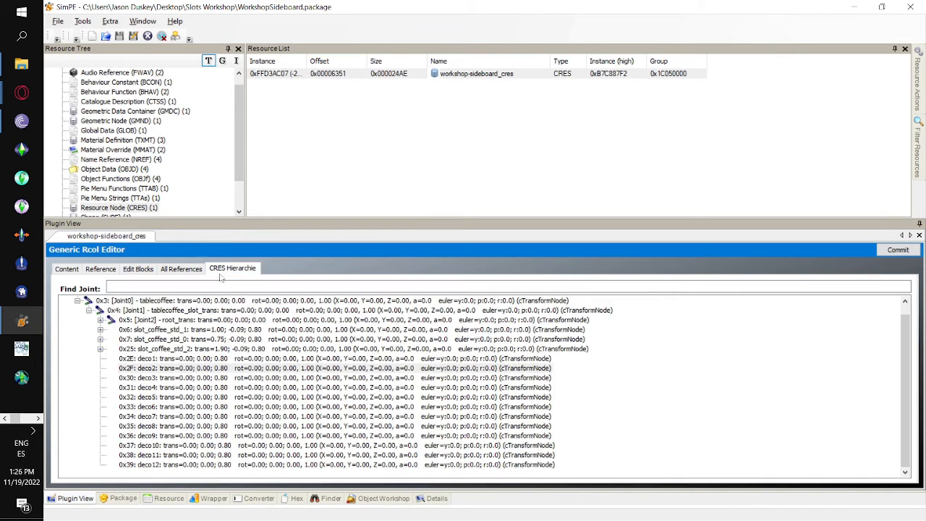
left_click(173, 397)
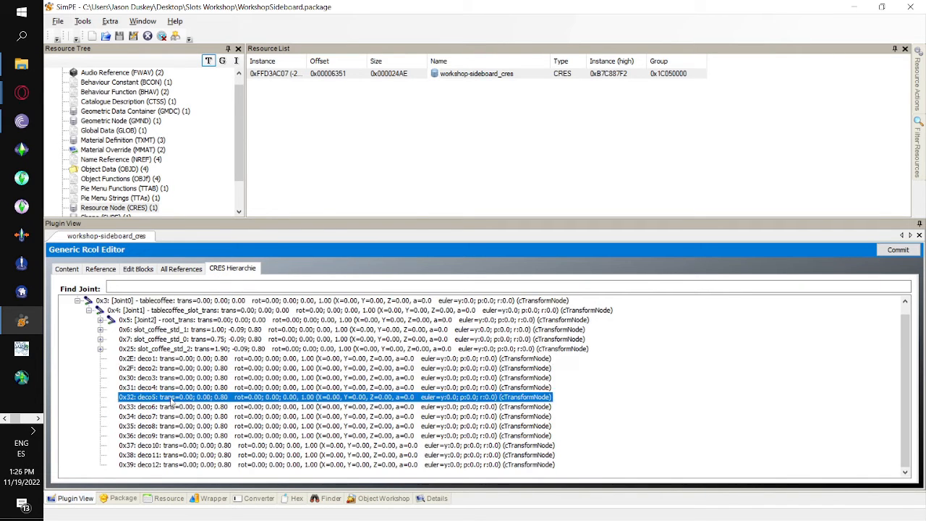
left_click_drag(118, 434, 62, 444)
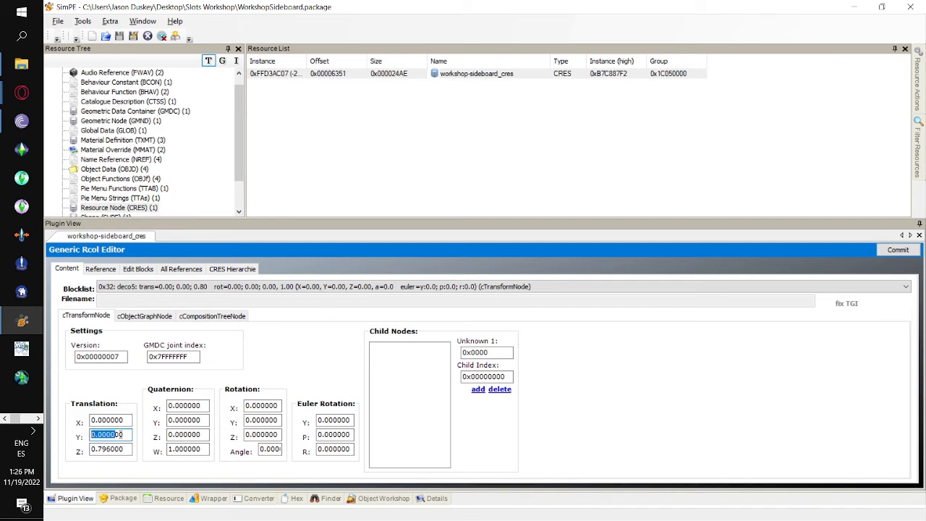
type("-0.245")
- Set the Y translation of deco6 (node 0x33) to the copied -0.245000
left_click(230, 269)
left_click(177, 407)
left_click_drag(113, 434, 6, 435)
key("ctrl+v")
- Set the Y translation of deco9 (node 0x36) to the copied -0.245000
left_click(239, 270)
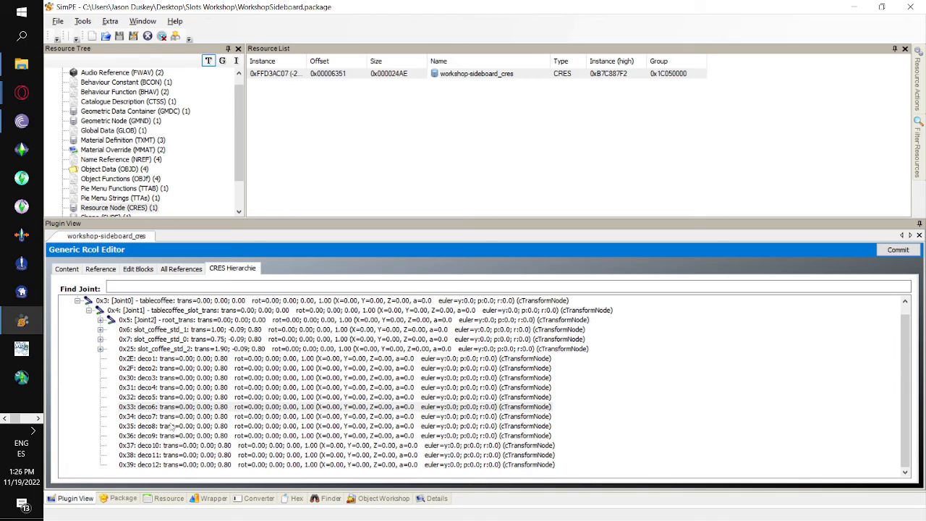
double_click(170, 435)
left_click_drag(132, 435, 70, 422)
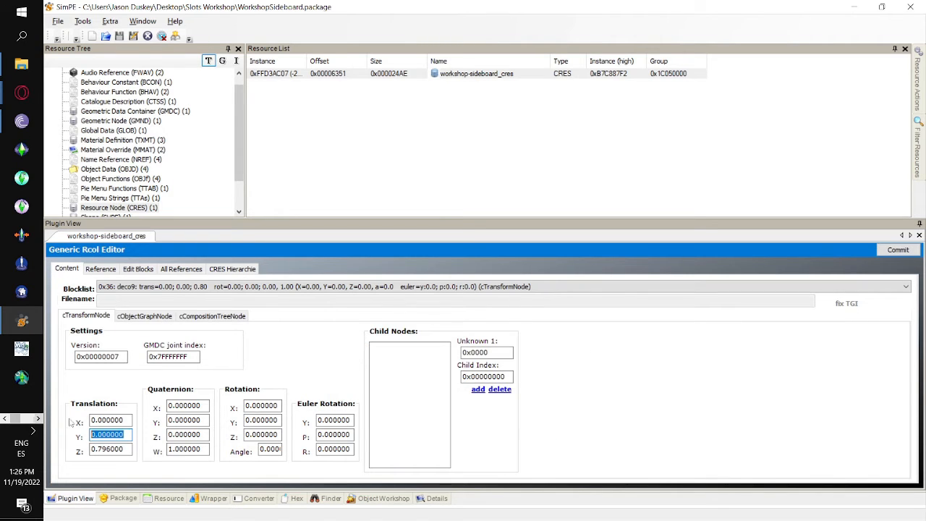
key("ctrl+v")
- Set the Y translation of deco10 (node 0x37) to the copied -0.245000 and commit the changes
left_click(212, 268)
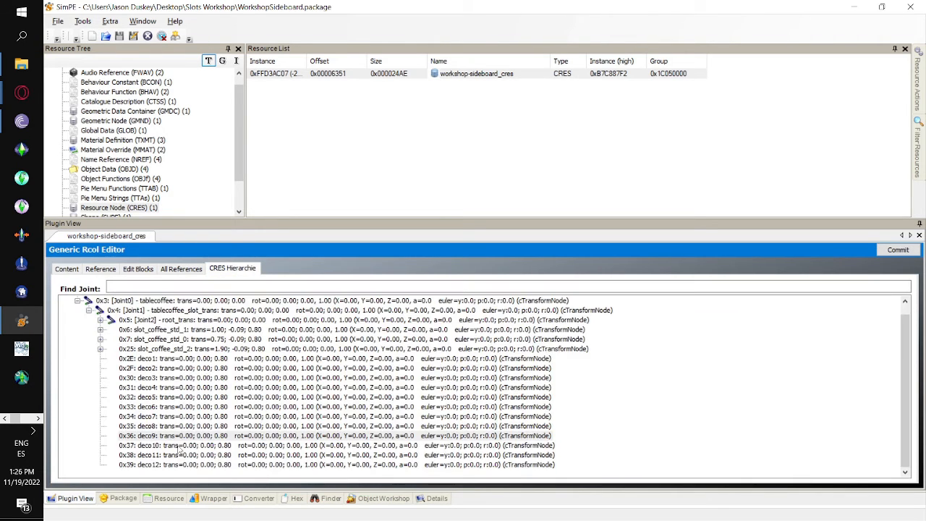
double_click(179, 446)
double_click(131, 435)
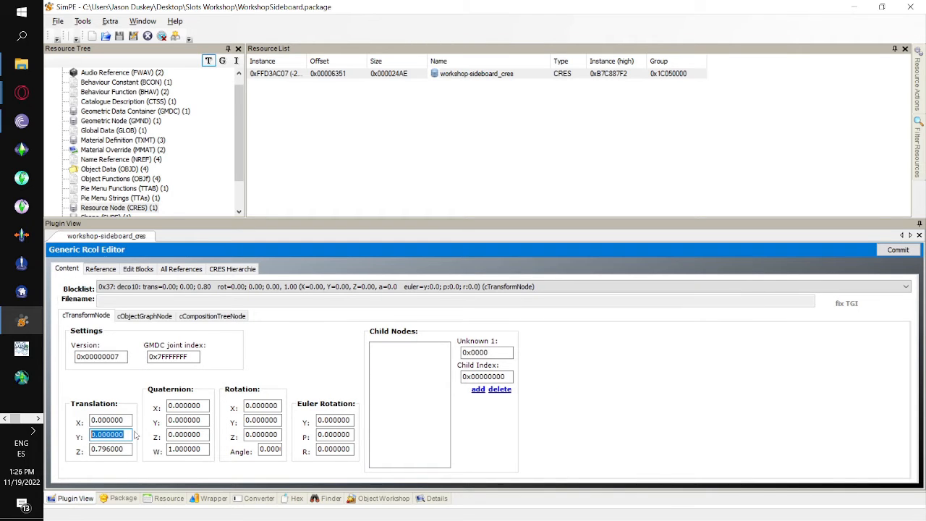
key("ctrl+v")
left_click(898, 249)
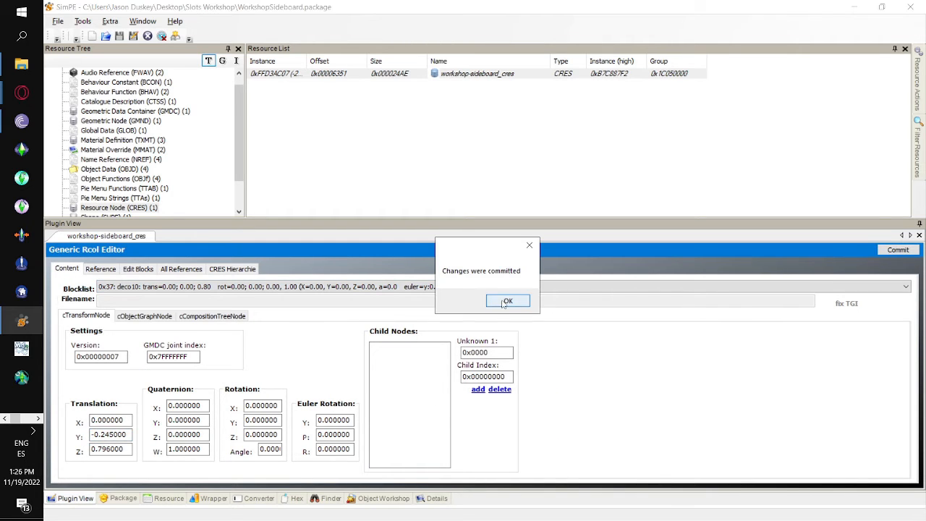
left_click(507, 301)
left_click(242, 269)
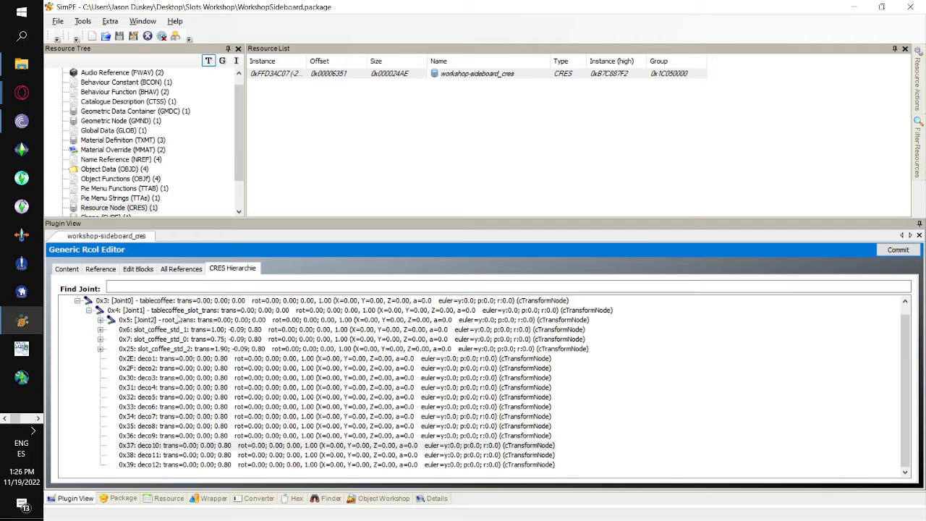
- Switch to Blender and select the six faces of the Buffet tabletop's front row in top view to read their median Y
key("alt+Tab")
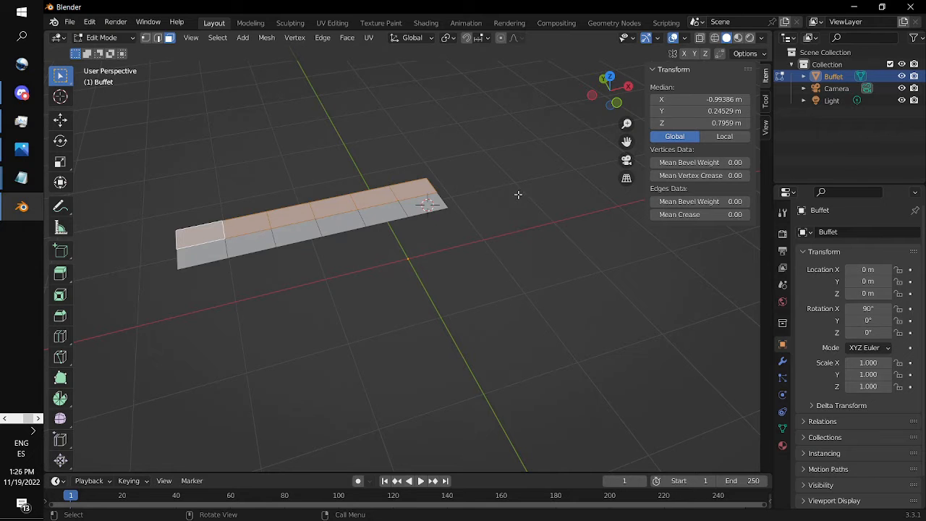
left_click(418, 206)
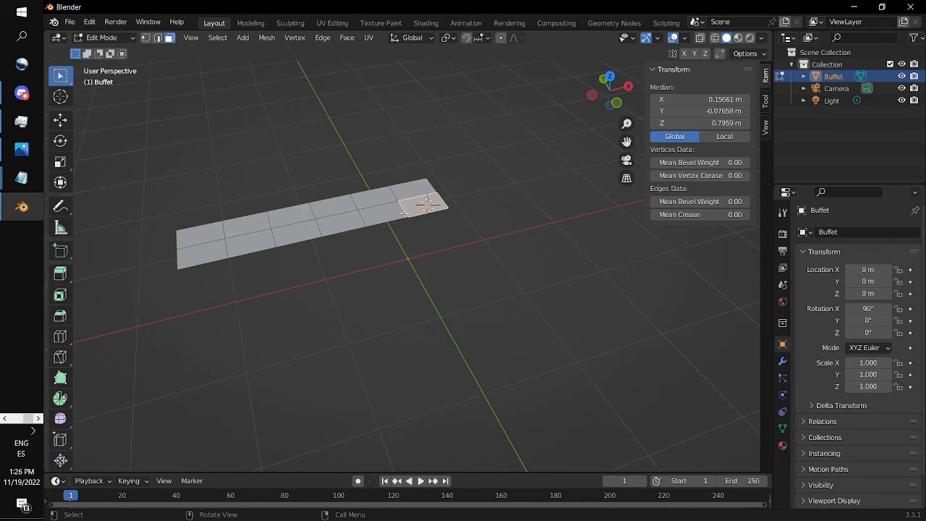
left_click(383, 214, "shift")
left_click(326, 226, "shift")
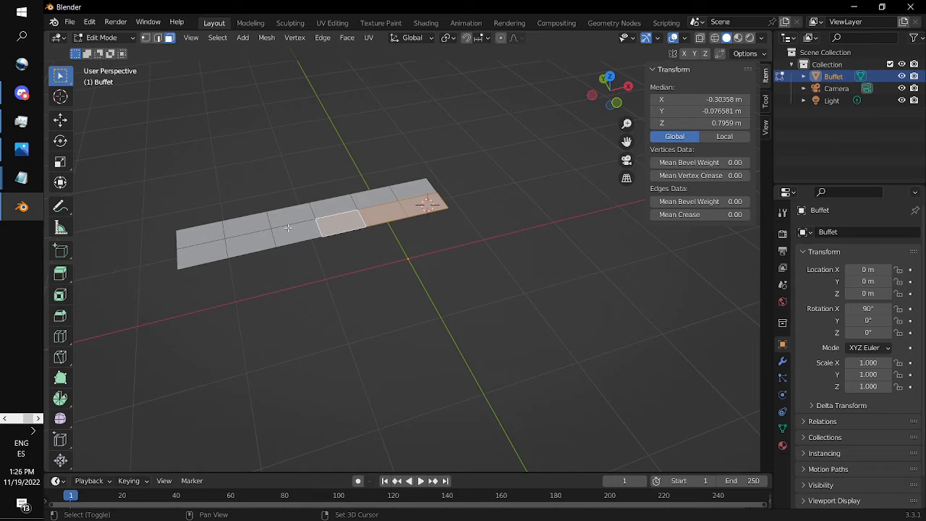
left_click(288, 230, "shift")
left_click(253, 239, "shift")
left_click(205, 250, "shift")
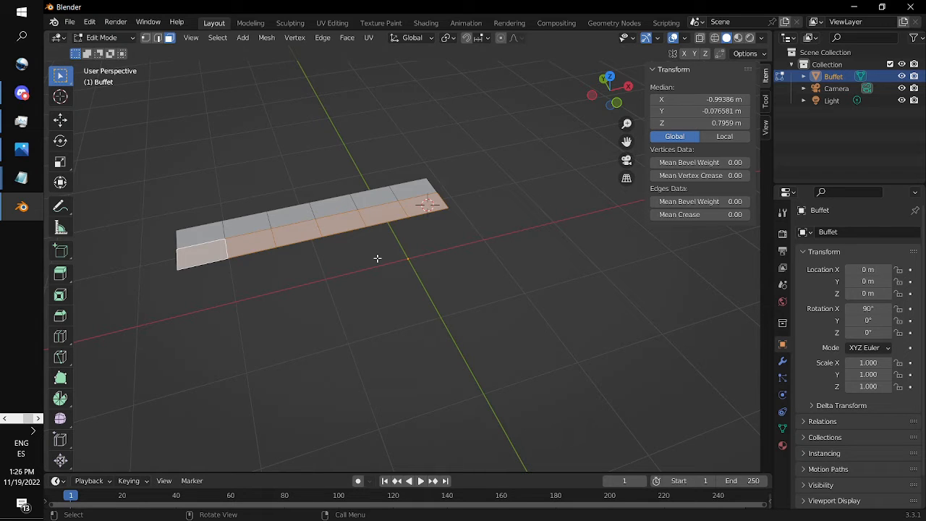
key("KP_7")
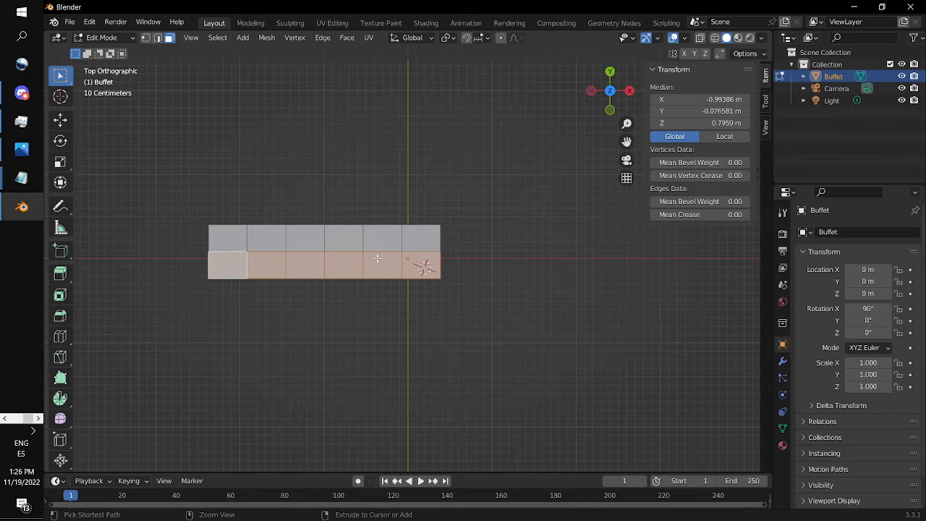
key("ctrl+KP_Add")
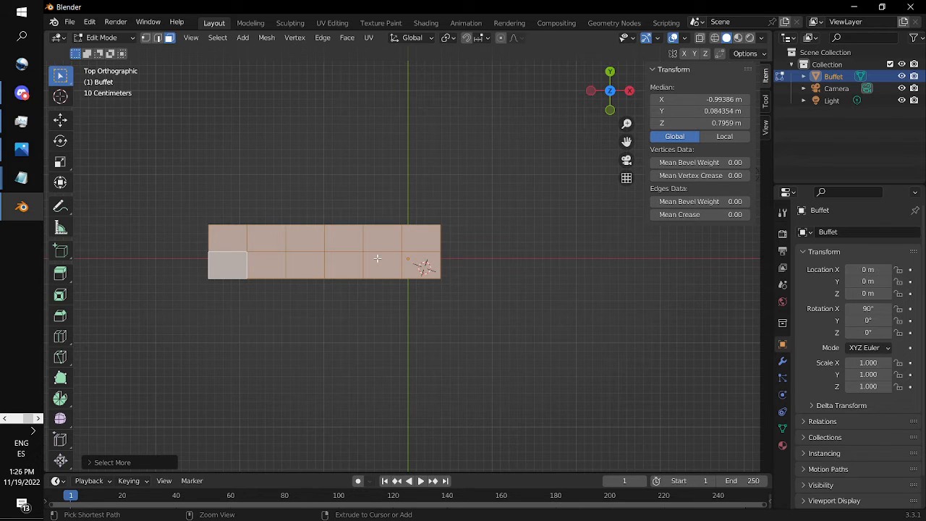
key("ctrl+z")
scroll(378, 256, "up", 2)
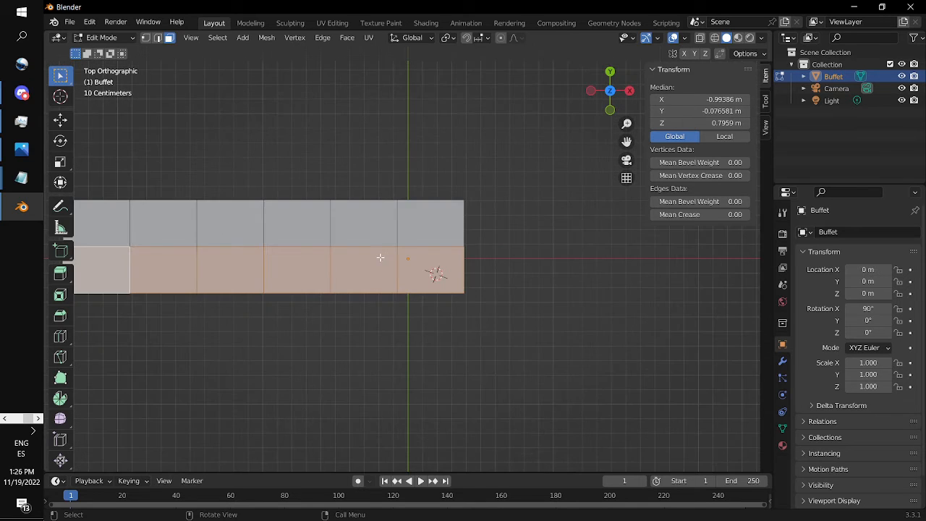
scroll(429, 248, "up", 2)
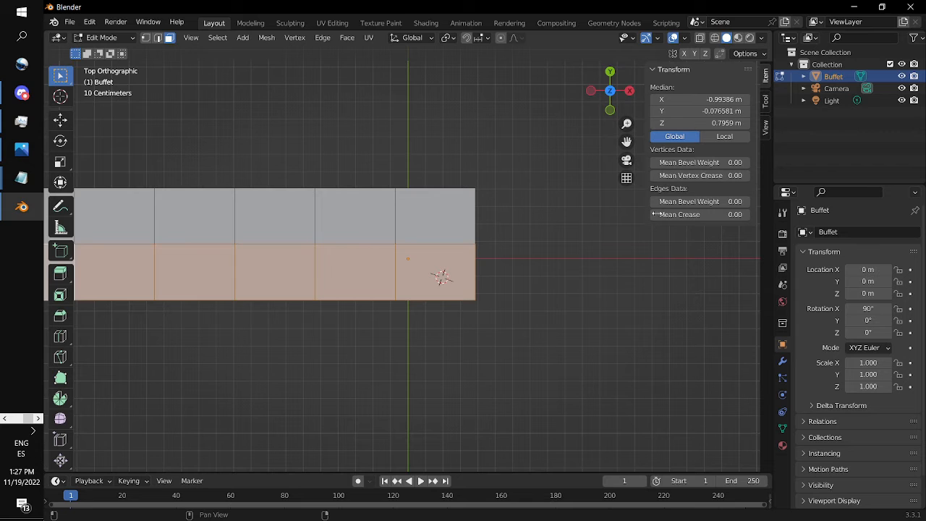
- Back in SimPE, set the Y translation of deco3 (node 0x30) to 0.075000, copy that value and commit the changes
key("alt+Tab")
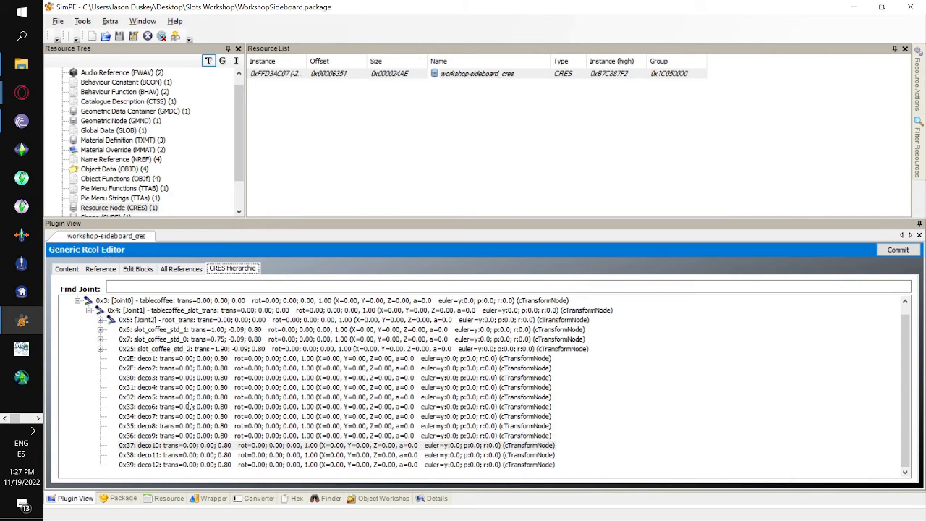
double_click(185, 378)
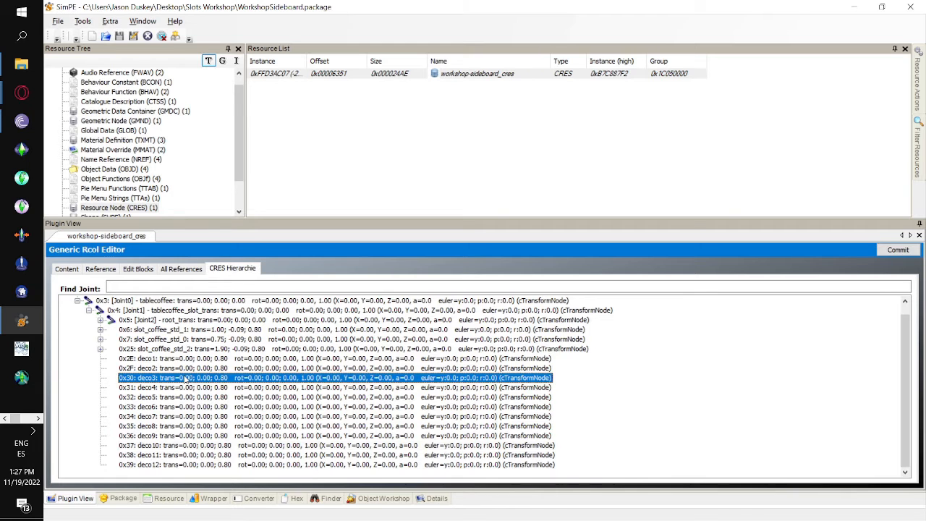
key("alt+Tab")
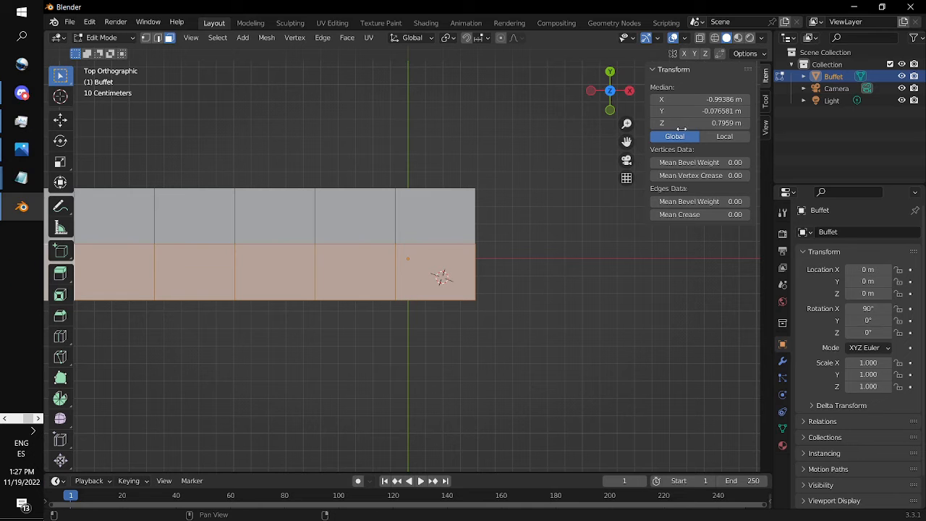
key("alt+Tab")
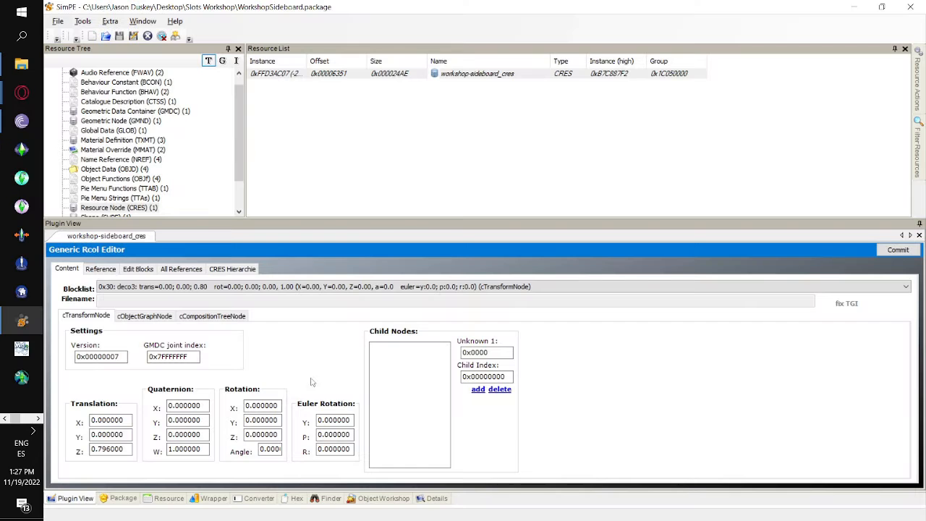
left_click(106, 435)
key("alt+Tab")
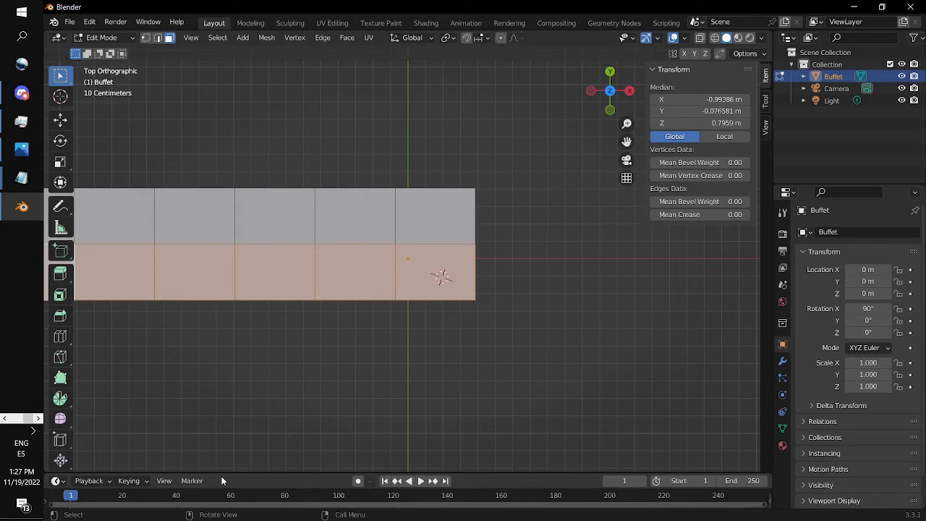
key("alt+Tab")
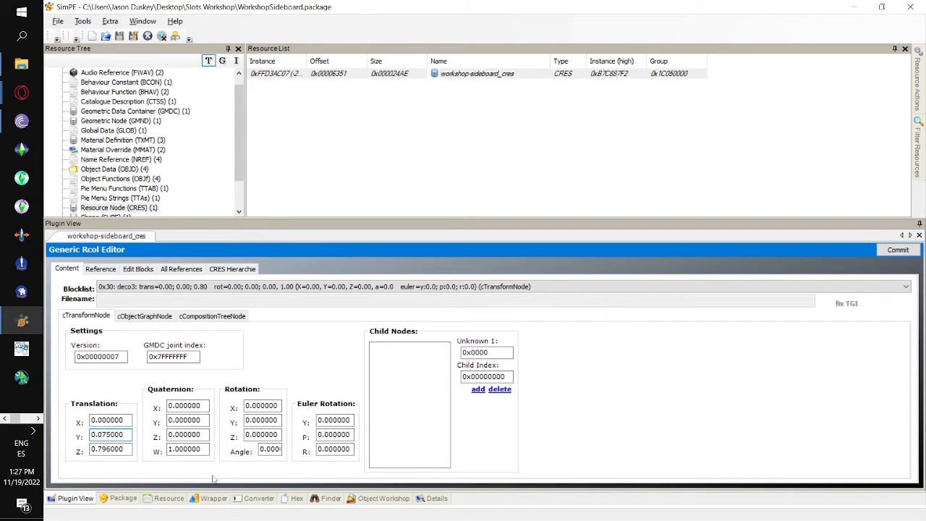
double_click(117, 434)
key("ctrl+c")
left_click(912, 250)
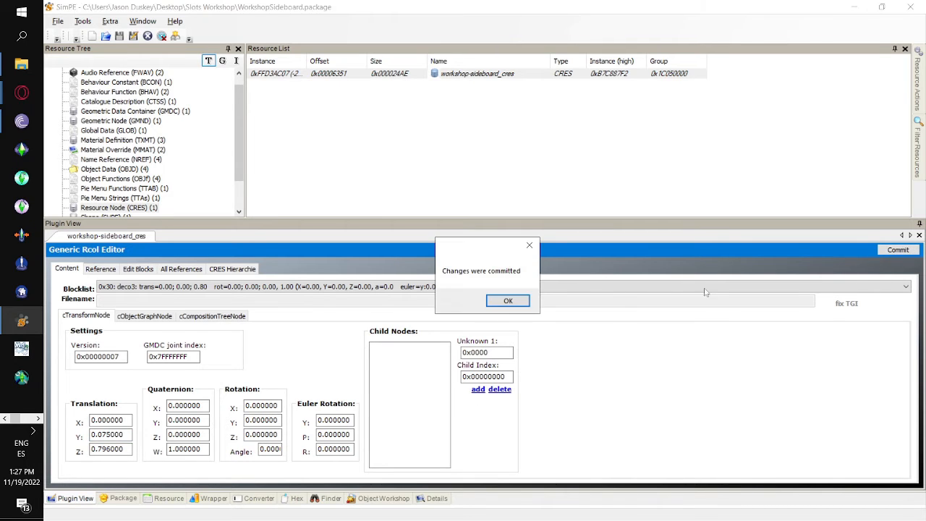
left_click(507, 300)
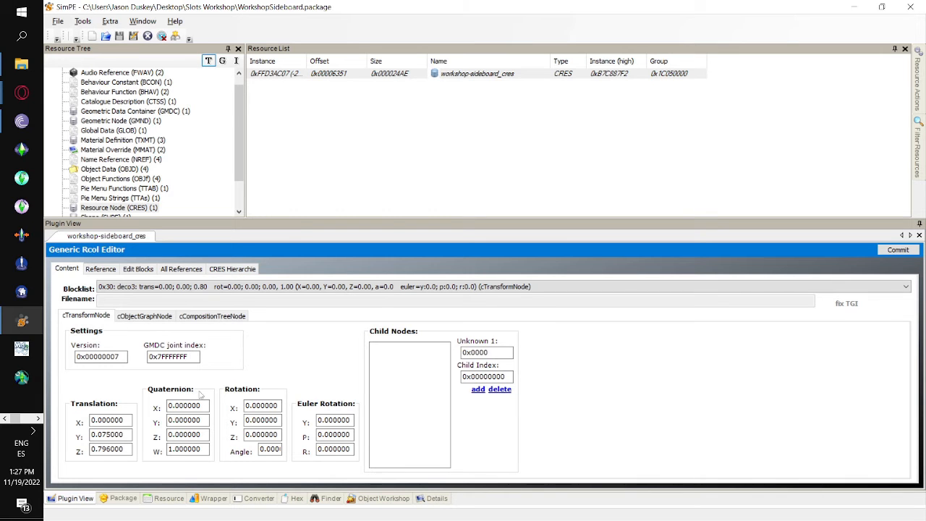
- Set the Y translation of deco4 (node 0x31) to the copied 0.075000
left_click(227, 268)
double_click(167, 392)
left_click_drag(126, 436, 3, 445)
key("ctrl+v")
- Set the Y translation of deco7 (node 0x34) to the copied 0.075000
left_click(228, 270)
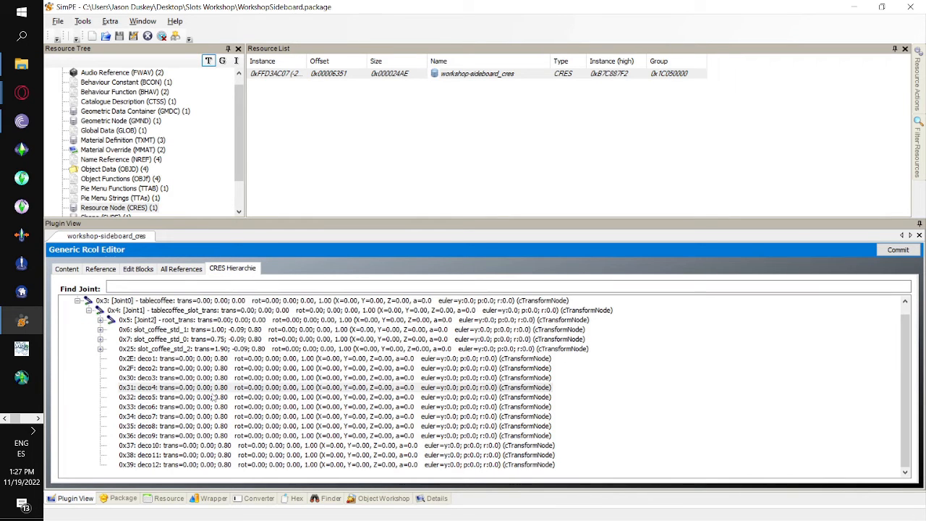
double_click(174, 416)
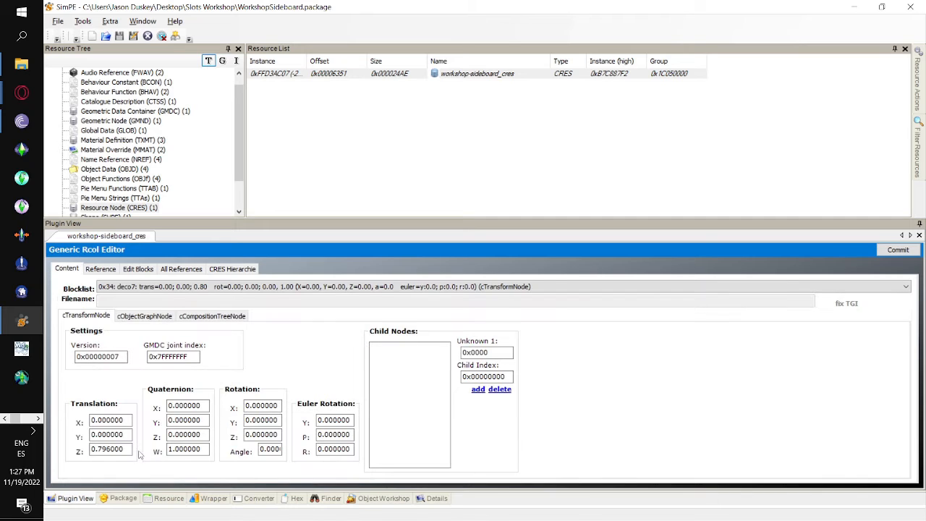
left_click_drag(129, 434, 90, 434)
key("ctrl+v")
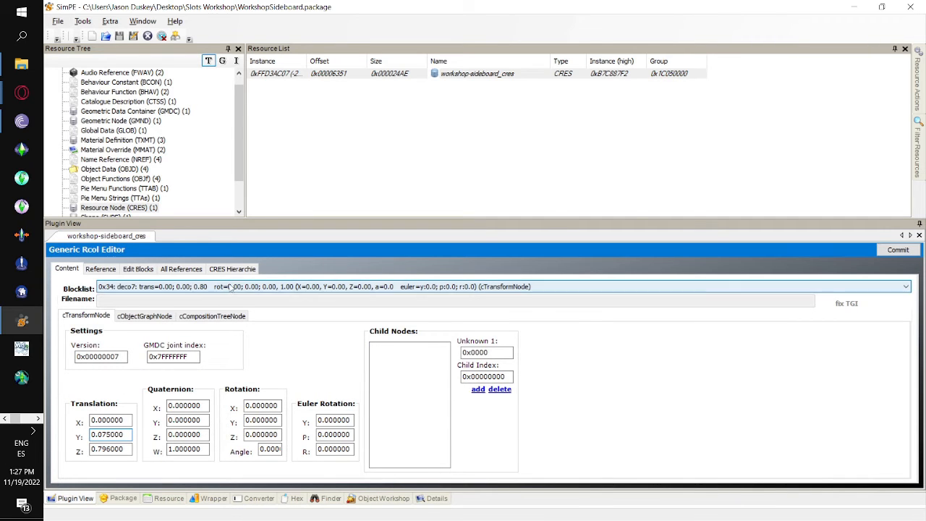
- Set the Y translation of deco8 (node 0x35) to the copied 0.075000
left_click(232, 268)
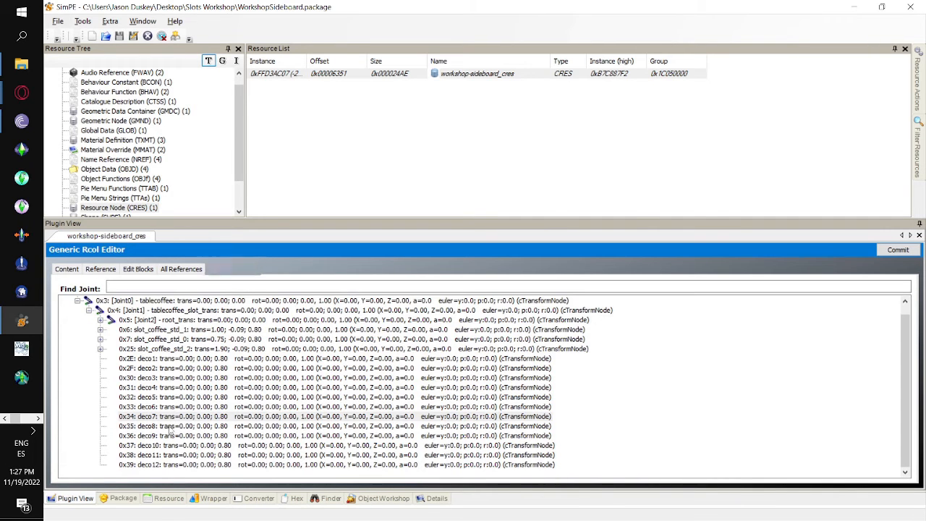
double_click(172, 426)
left_click(128, 434)
left_click_drag(129, 434, 90, 434)
key("ctrl+v")
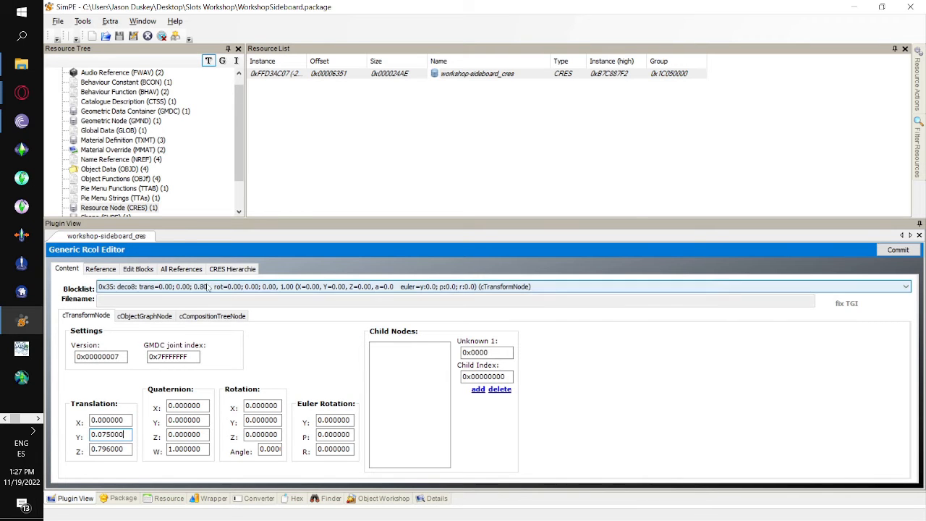
- Set the Y translation of deco11 (node 0x38) to the copied 0.075000
left_click(232, 268)
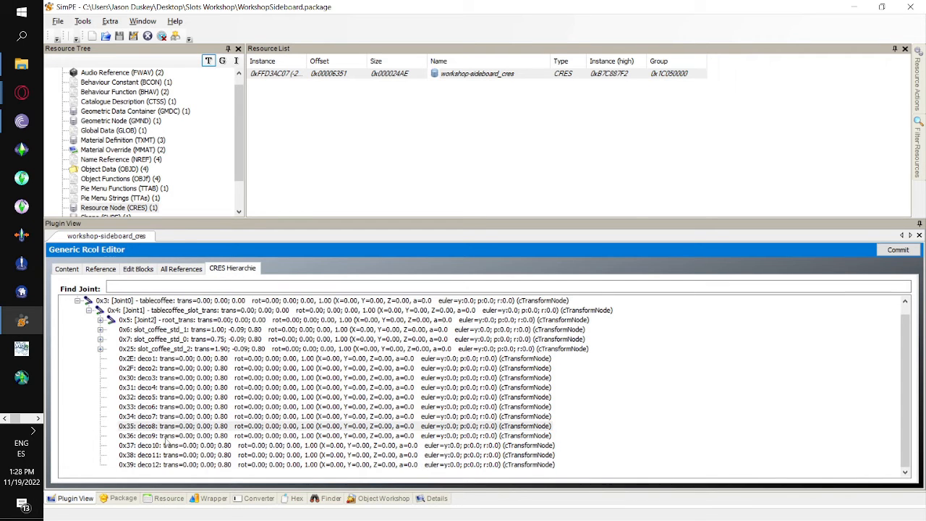
double_click(162, 454)
left_click_drag(132, 434, 90, 434)
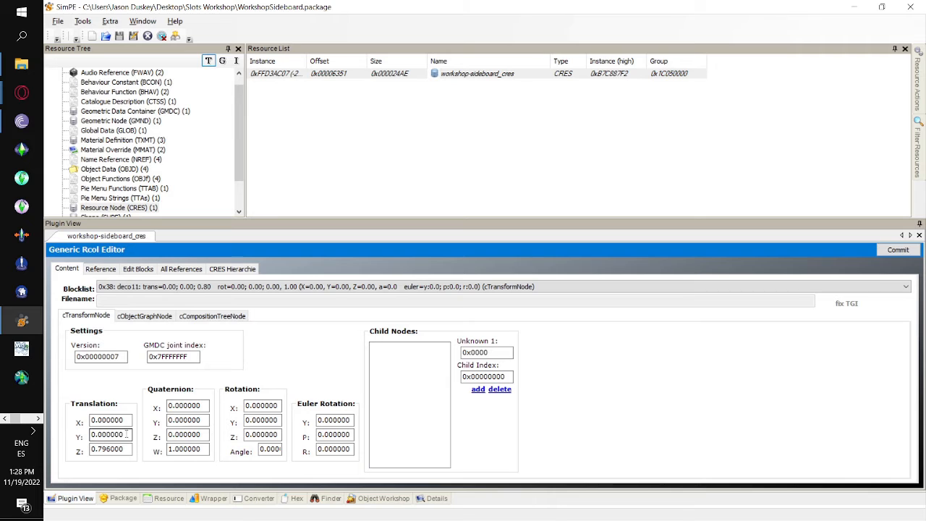
key("ctrl+v")
- Set the Y translation of deco12 (node 0x39) to the copied 0.075000 and commit the changes
left_click(232, 269)
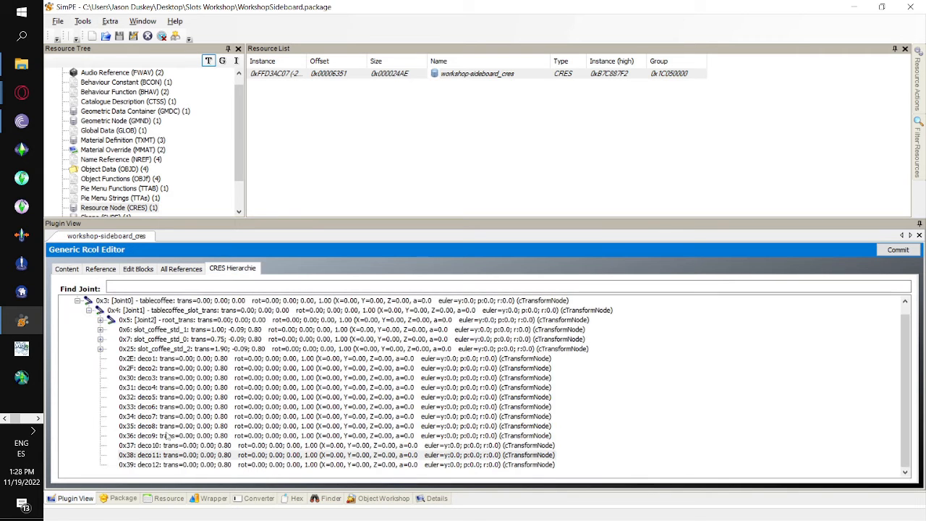
double_click(162, 465)
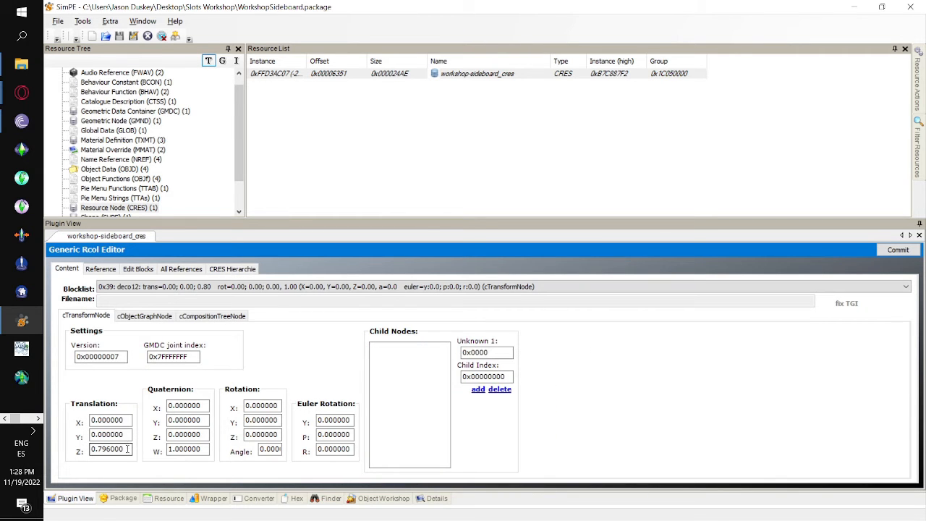
left_click_drag(130, 434, 14, 446)
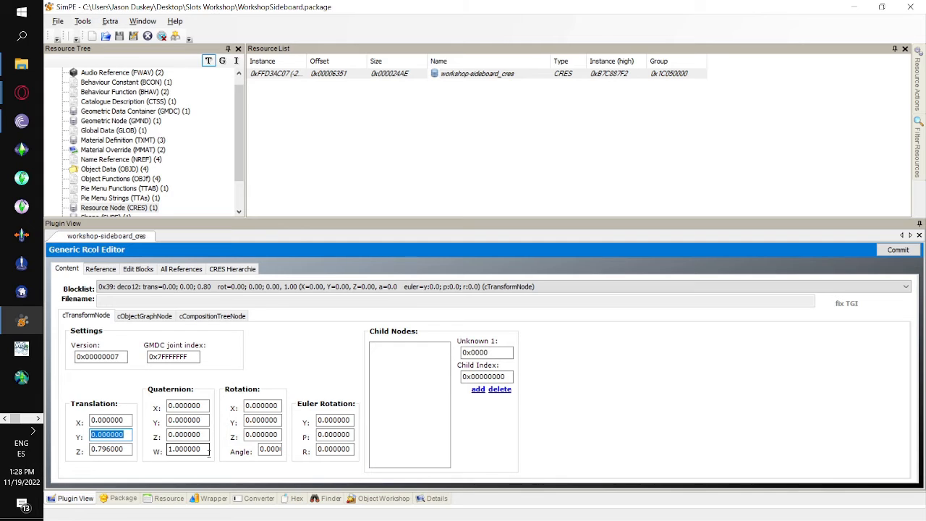
key("ctrl+v")
left_click(904, 250)
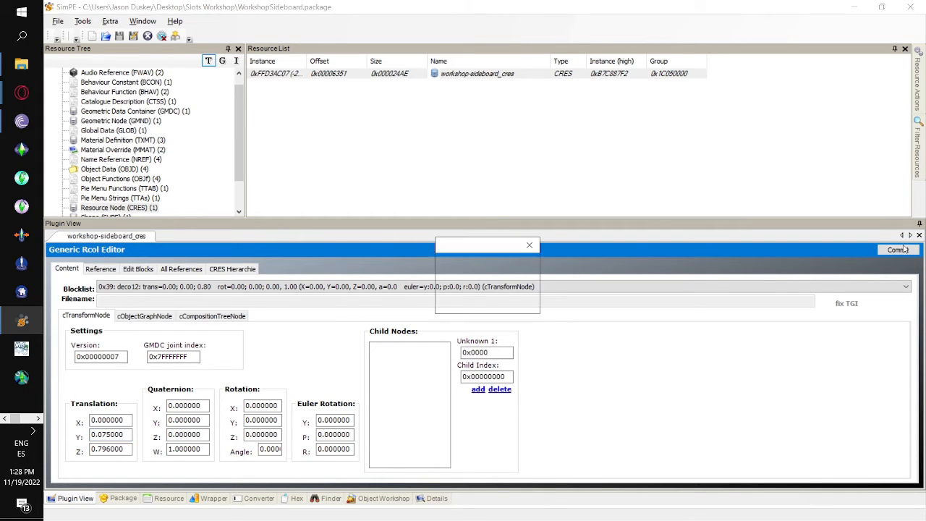
left_click(515, 300)
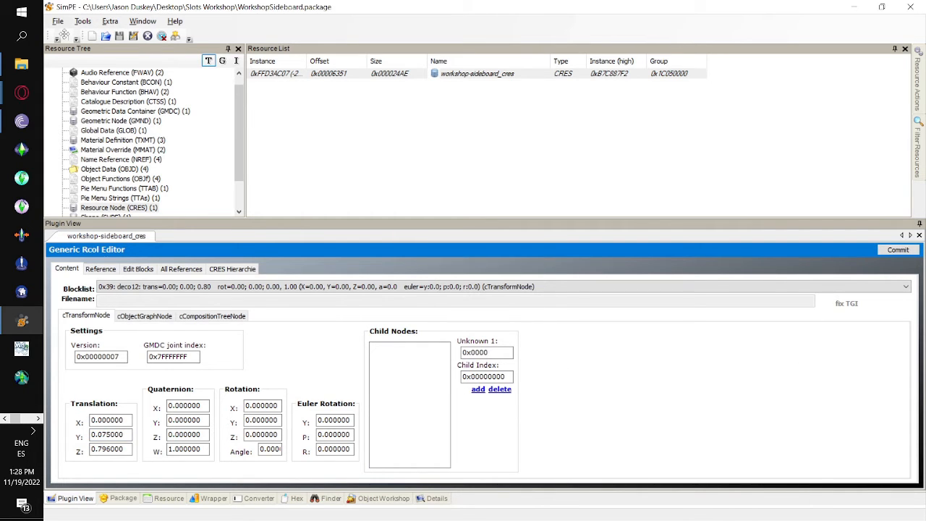
- Save the WorkshopSideboard package and reopen its workshop-sideboard_cres resource node
left_click(58, 21)
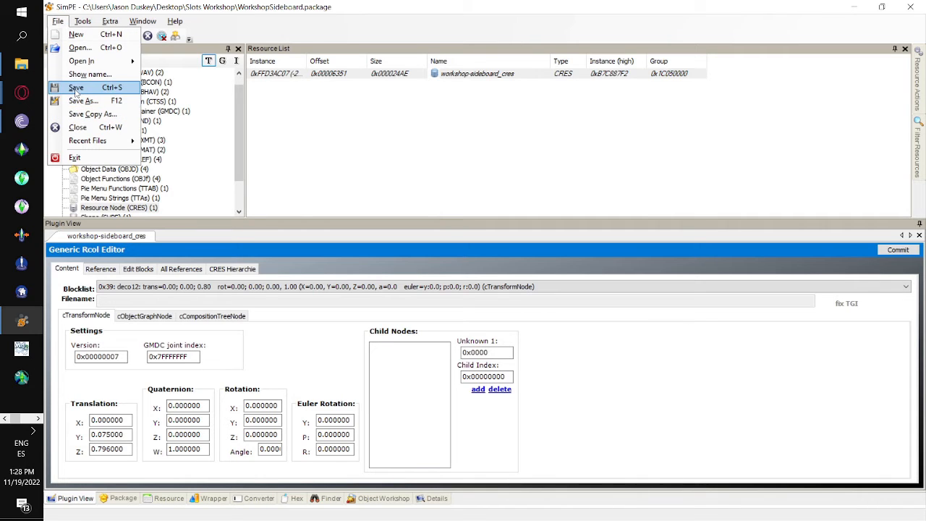
left_click(76, 87)
left_click(137, 199)
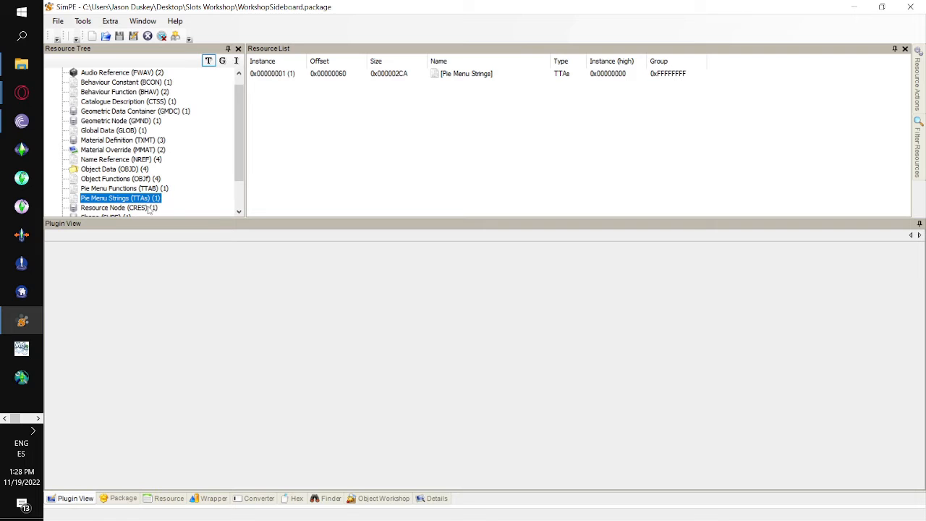
left_click(148, 208)
left_click(332, 74)
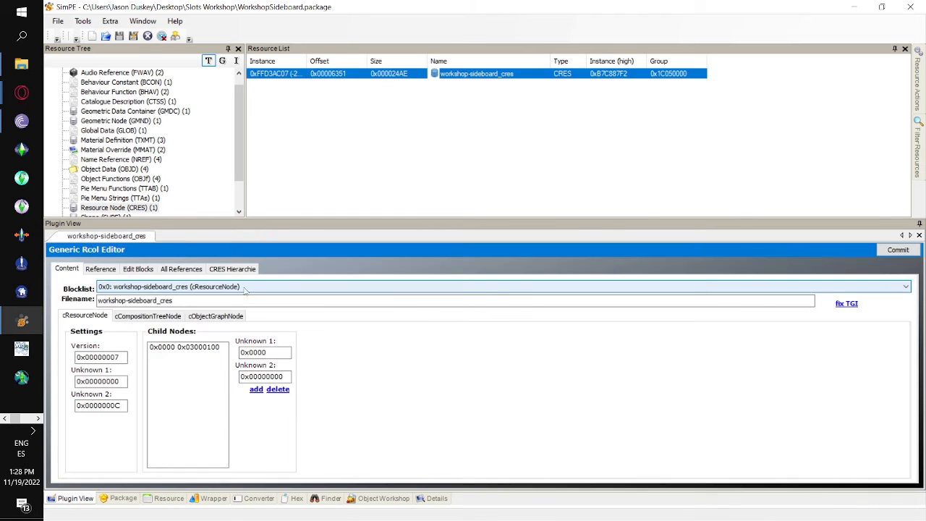
- Show the CRES hierarchy and collapse the root_trans and three slot_coffee_std branches to review the deco1 through deco12 translations
left_click(235, 269)
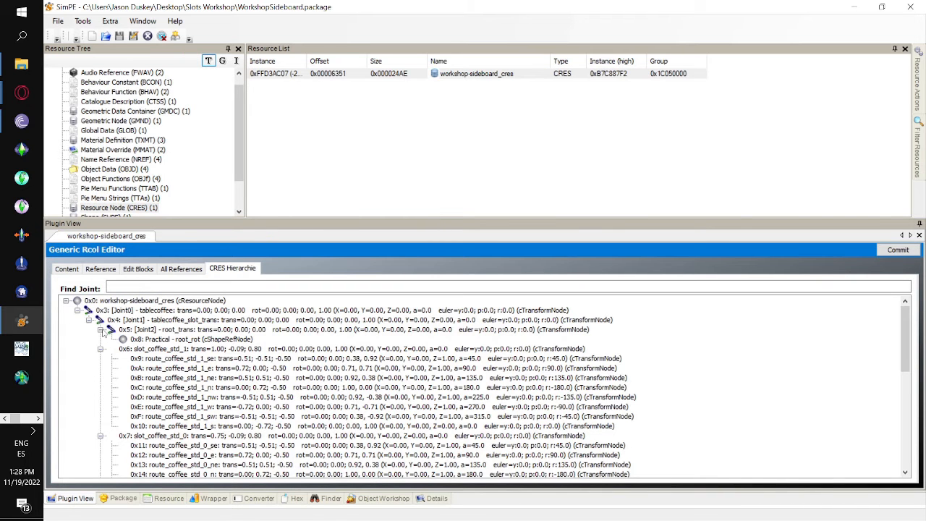
left_click(101, 330)
left_click(100, 339)
left_click(100, 348)
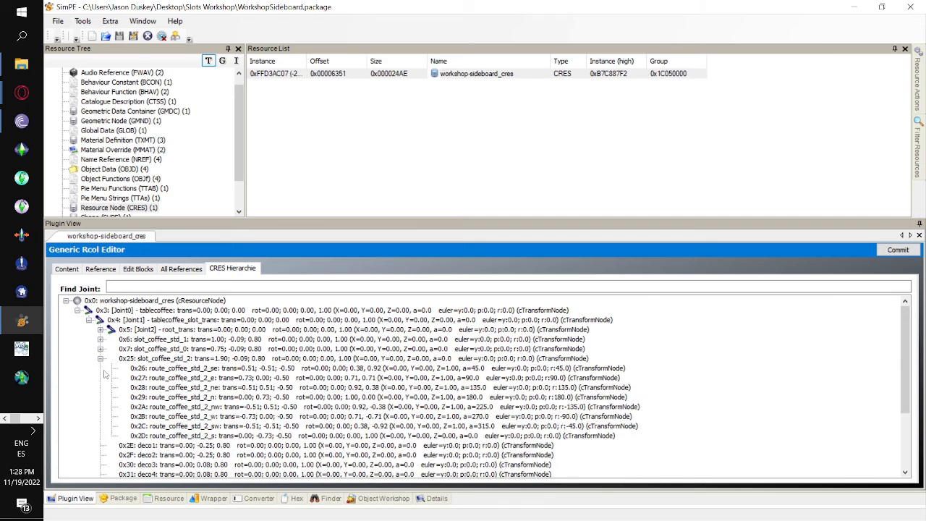
left_click(100, 359)
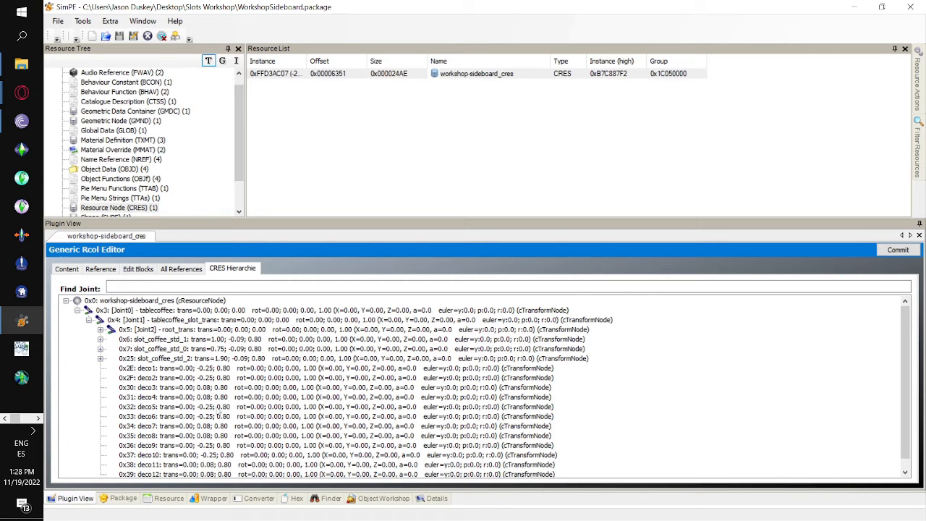
scroll(232, 470, "down", 1)
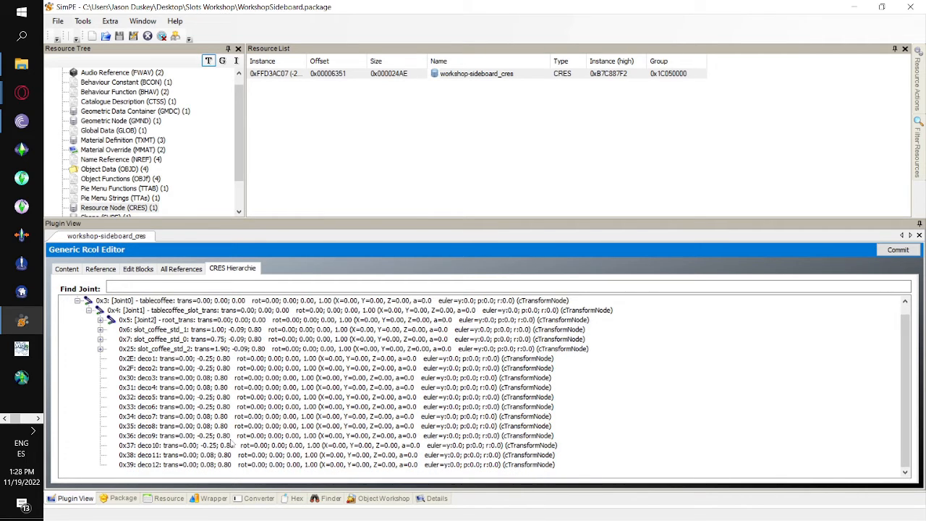
scroll(236, 420, "up", 1)
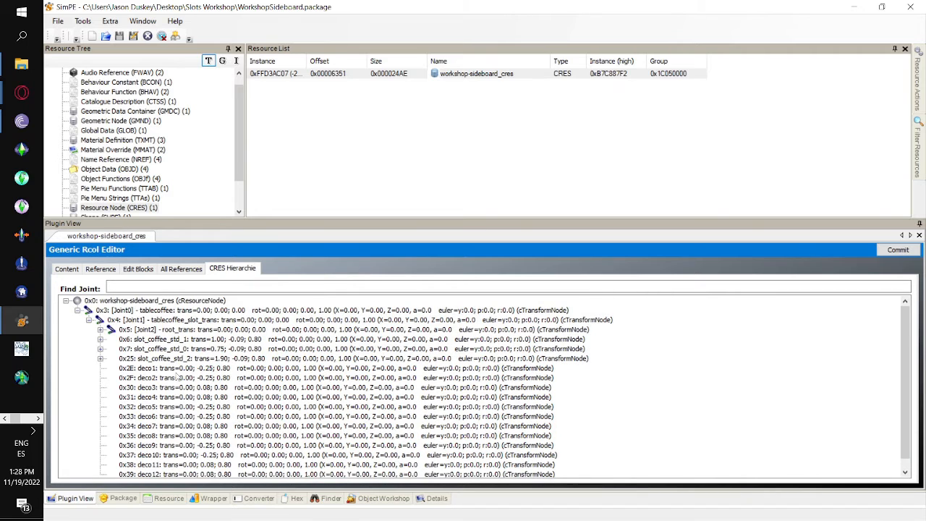
- Open the deco1 node, then in Blender select both tabletop faces at the positive-X end to read their median X
double_click(177, 373)
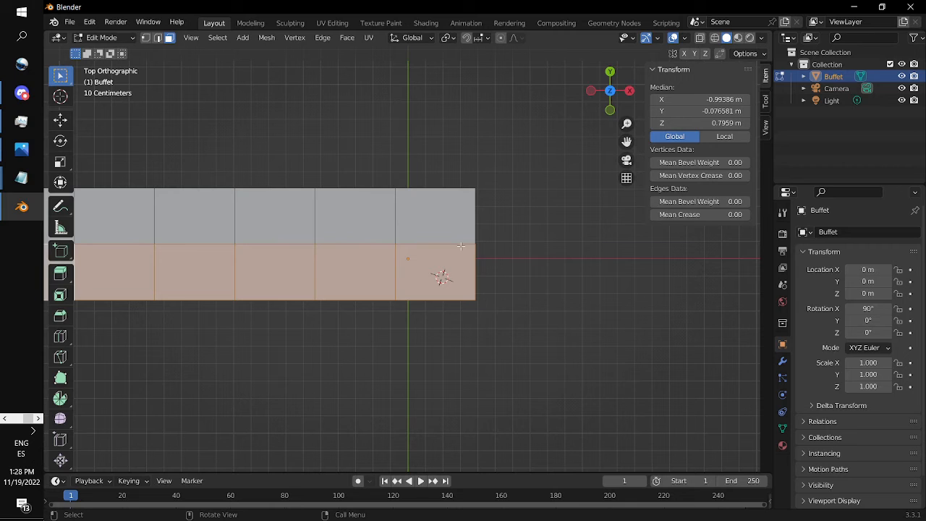
left_click(445, 206)
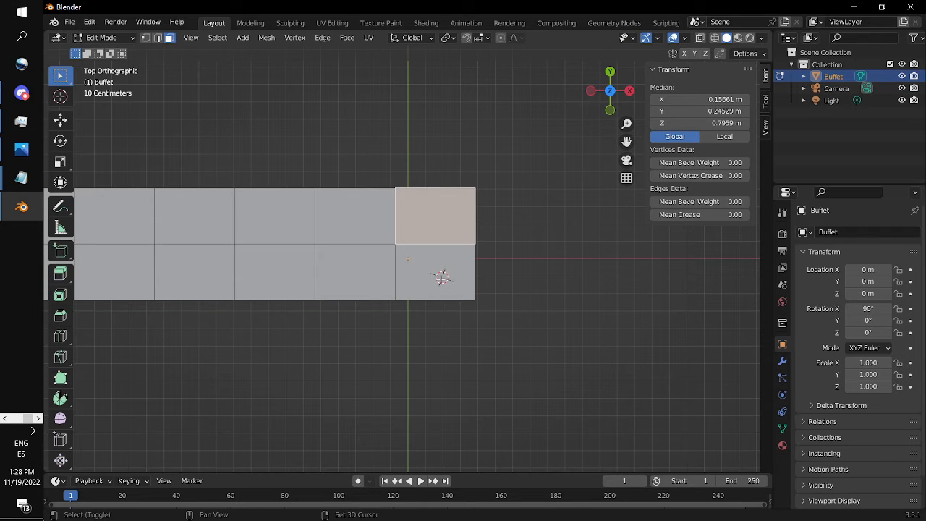
left_click(426, 275, "shift")
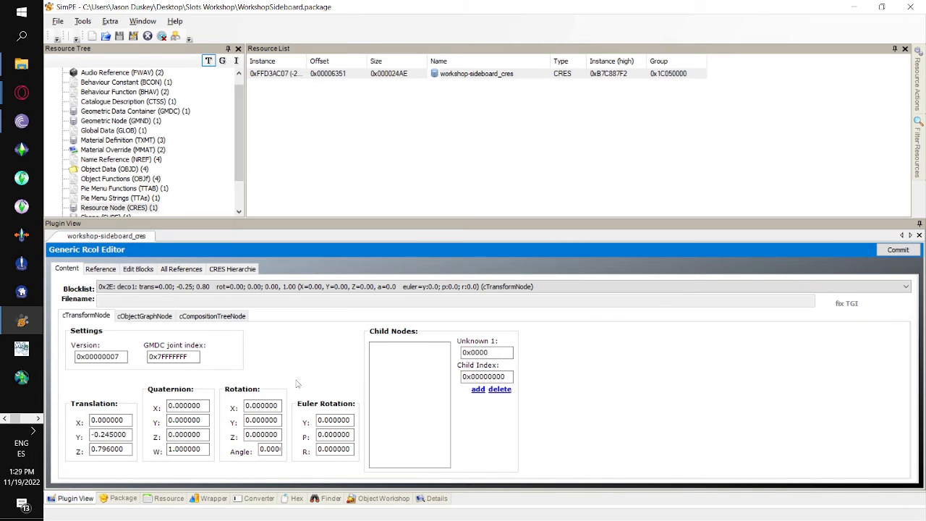
- Back in SimPE, set the X translation of deco1 (node 0x2E) to -0.155000, copy the value and commit
left_click(93, 421)
type("-")
double_click(92, 419)
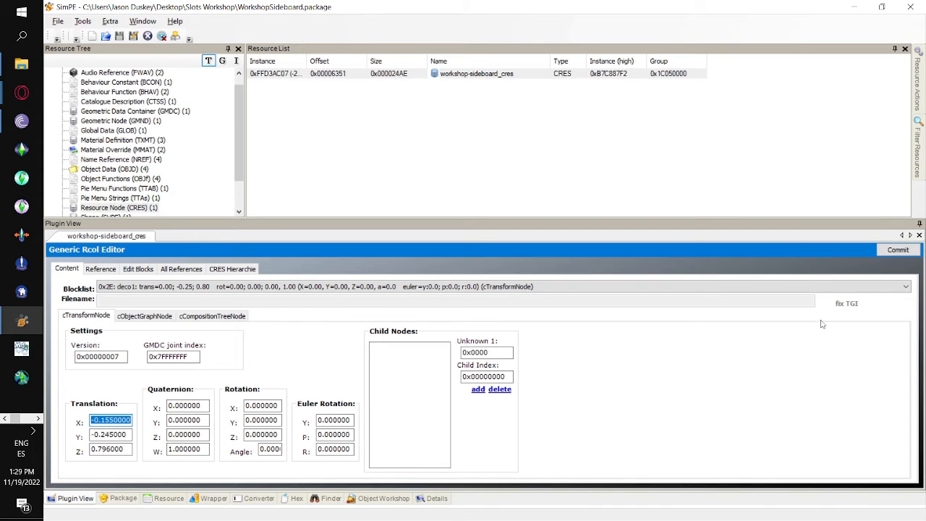
left_click(128, 420)
left_click_drag(129, 420, 43, 419)
key("ctrl+c")
left_click(897, 249)
left_click(507, 303)
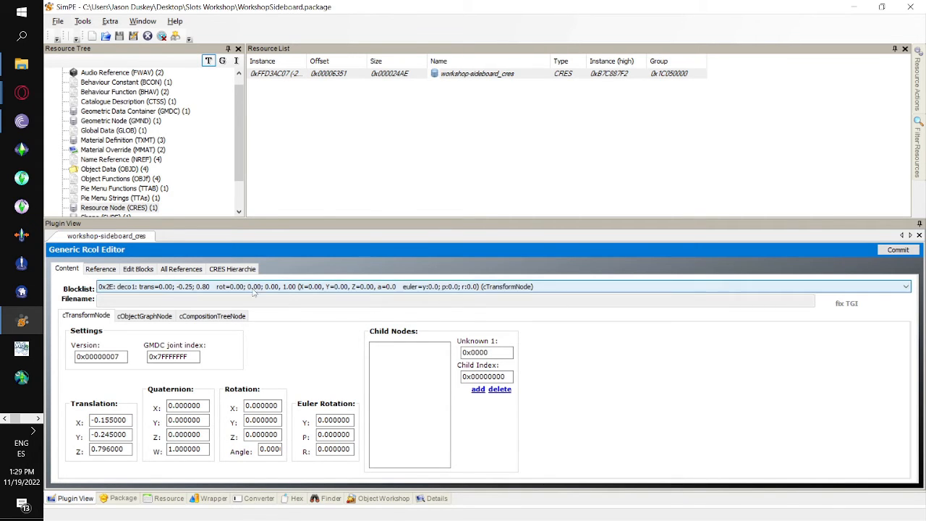
- Set the X translation of deco2 (node 0x2F) to the copied -0.155000 and commit the change
left_click(239, 269)
double_click(197, 377)
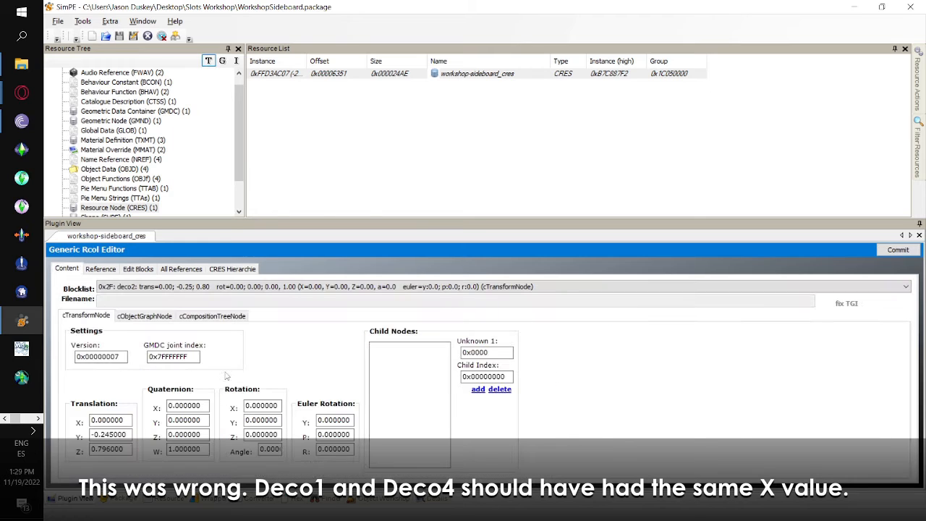
double_click(128, 422)
key("ctrl+v")
left_click(896, 250)
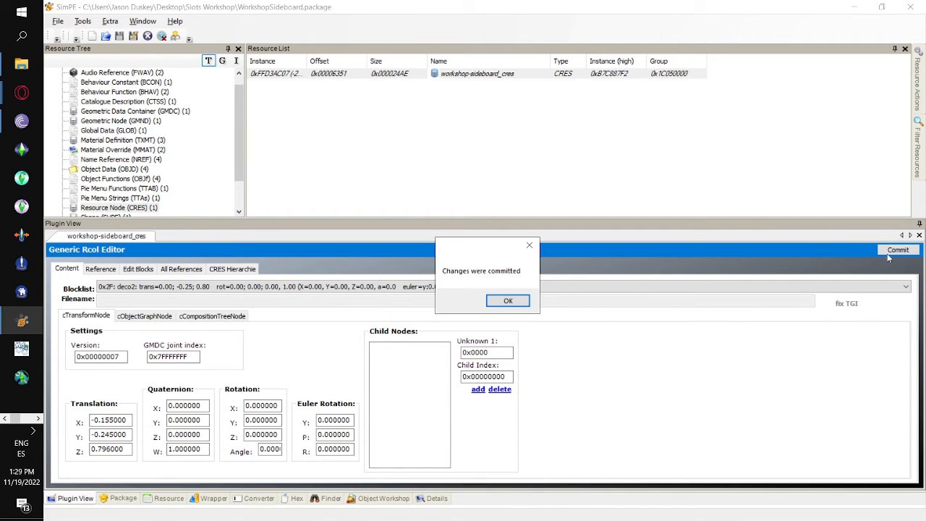
left_click(507, 302)
- Open the deco3 node, then in Blender select the second pair of tabletop faces from the positive-X end to read their median X
left_click(216, 272)
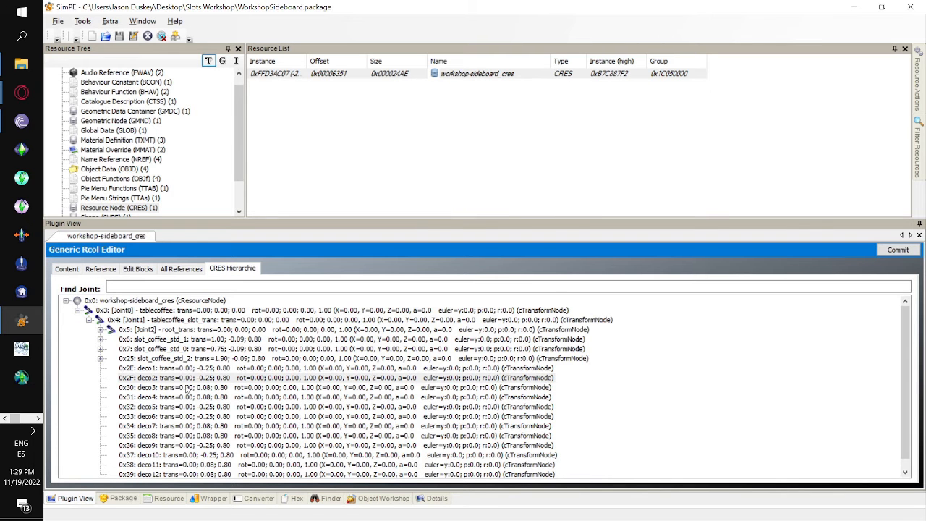
double_click(194, 384)
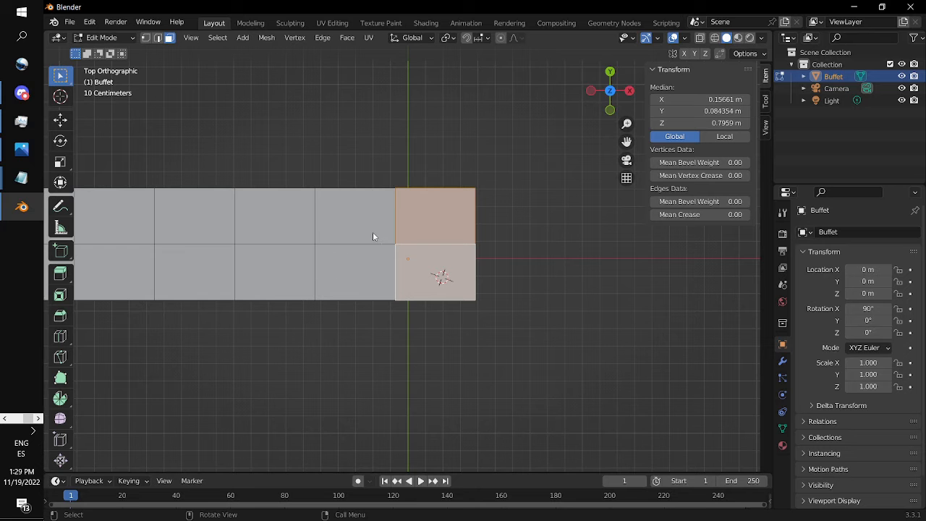
left_click(369, 229)
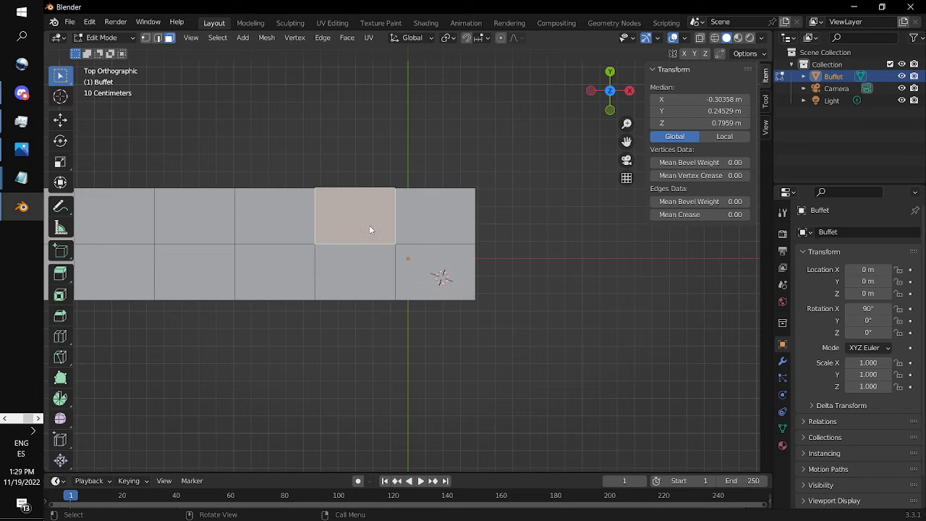
left_click(348, 285, "shift")
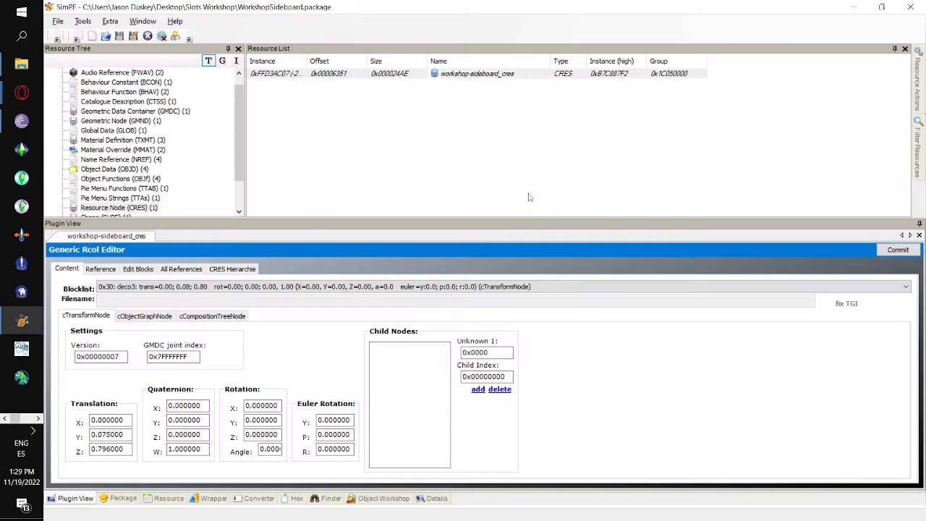
- Back in SimPE, set the X translation of deco3 (node 0x30) to 0.300000 and commit the change
left_click(92, 423)
type("3")
left_click_drag(124, 421, 48, 423)
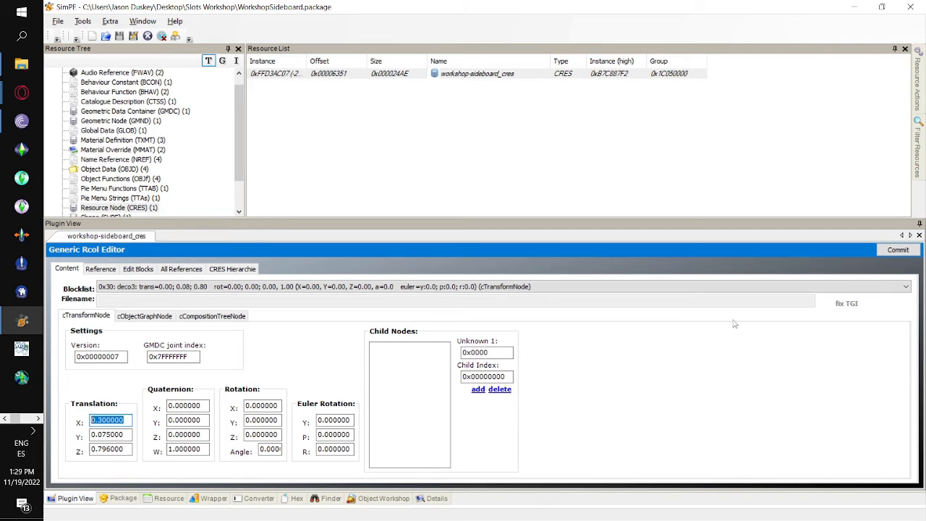
left_click(885, 251)
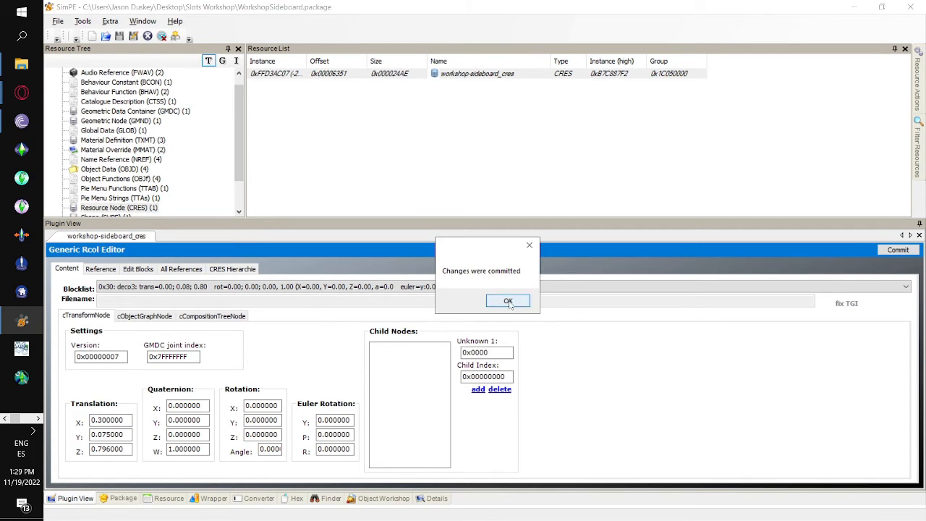
left_click(508, 303)
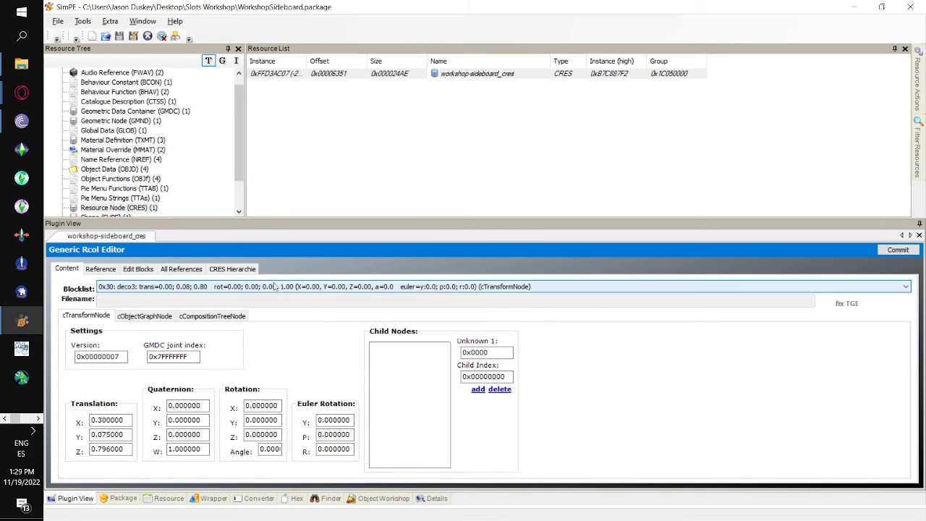
- Set the X translation of deco4 (node 0x31) to 0.300000 and commit the change
left_click(232, 269)
left_click(170, 398)
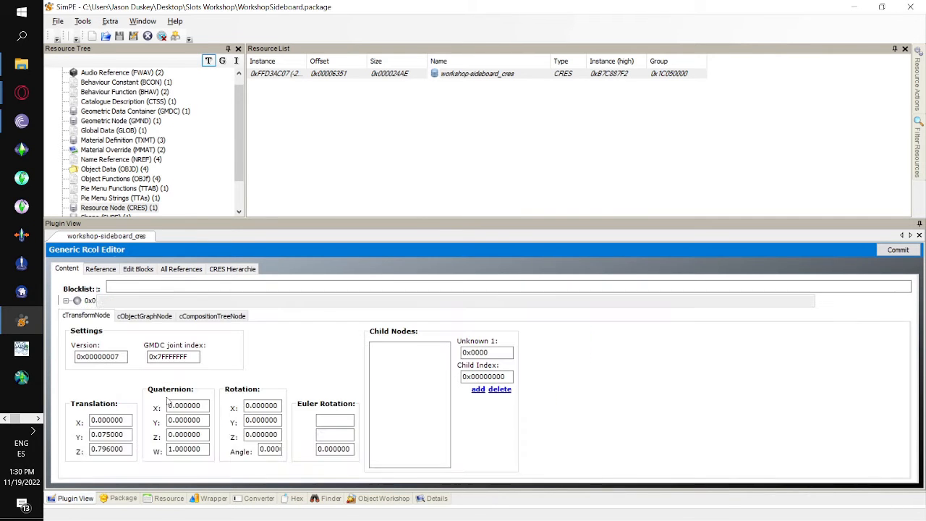
double_click(113, 420)
type("0.3")
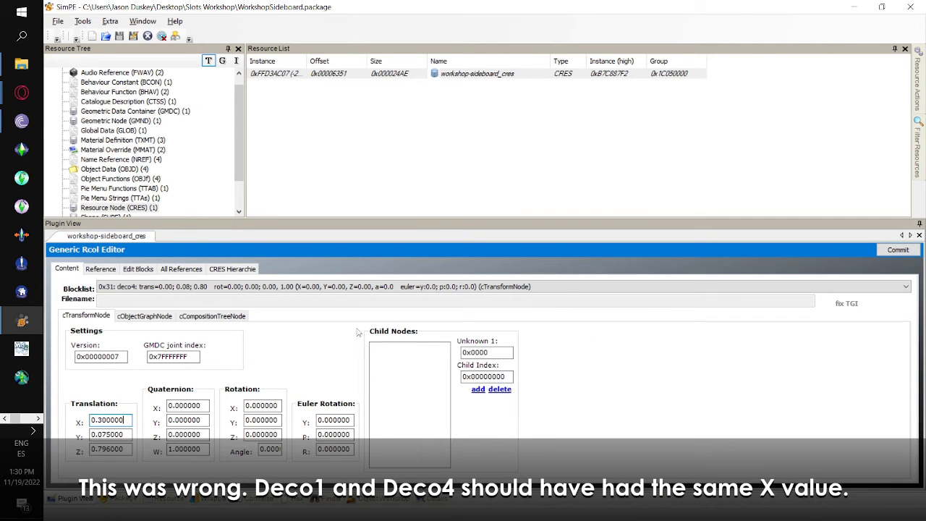
left_click(898, 250)
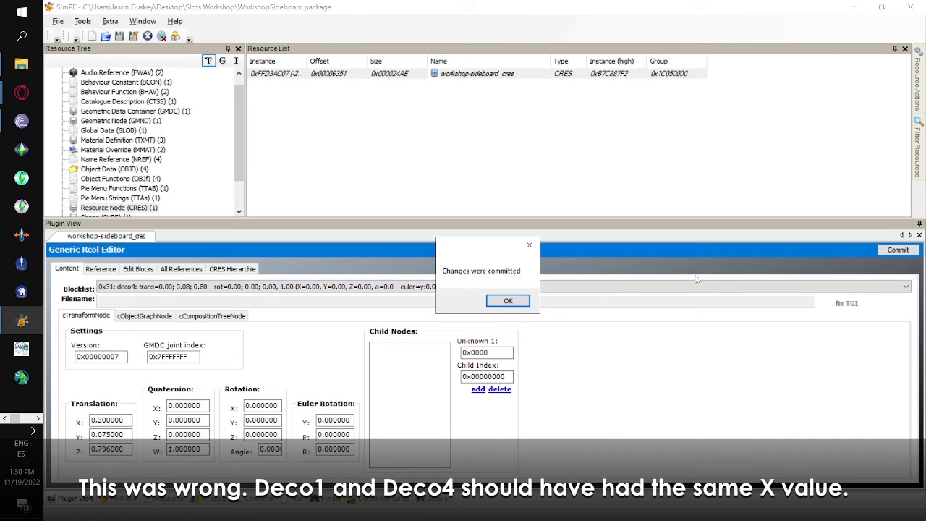
left_click(507, 300)
- Read the median X of the third pair of tabletop faces in Blender and set deco5's (node 0x32) X translation to 0.75 in SimPE
left_click(232, 269)
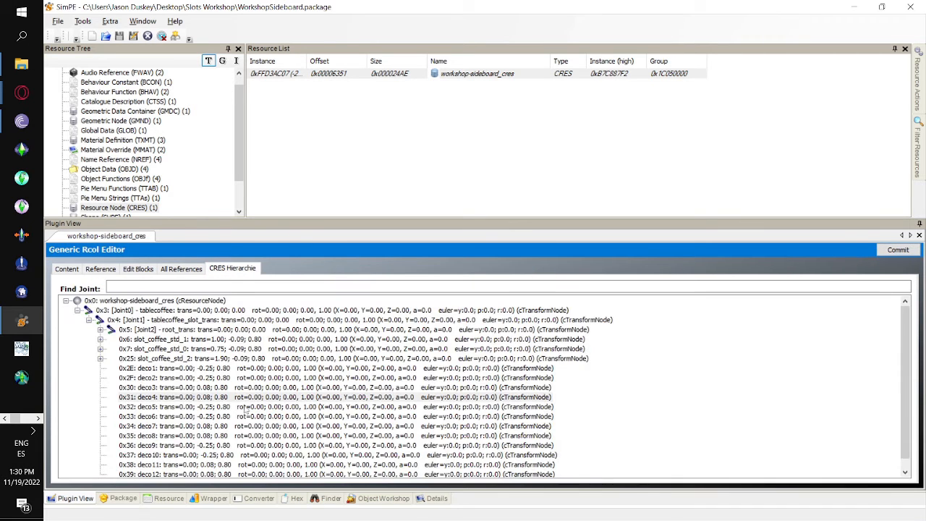
left_click(172, 406)
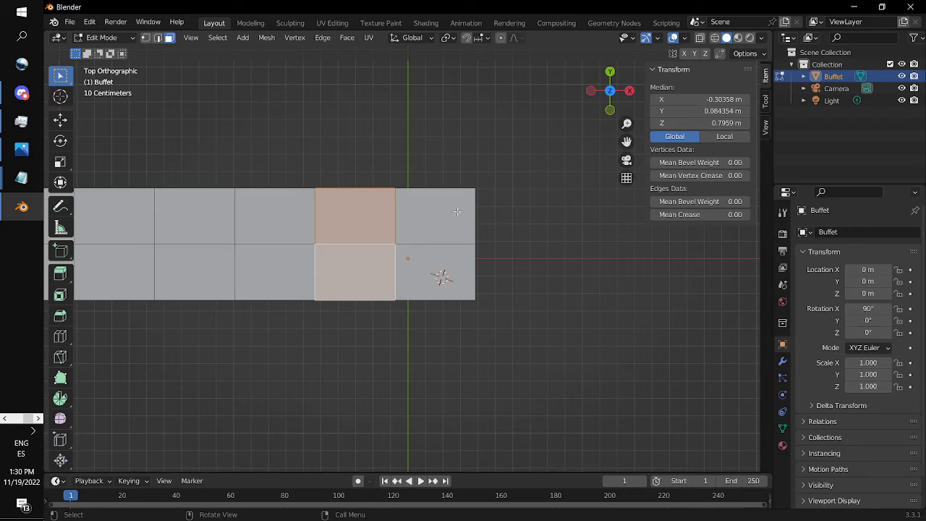
left_click(274, 224)
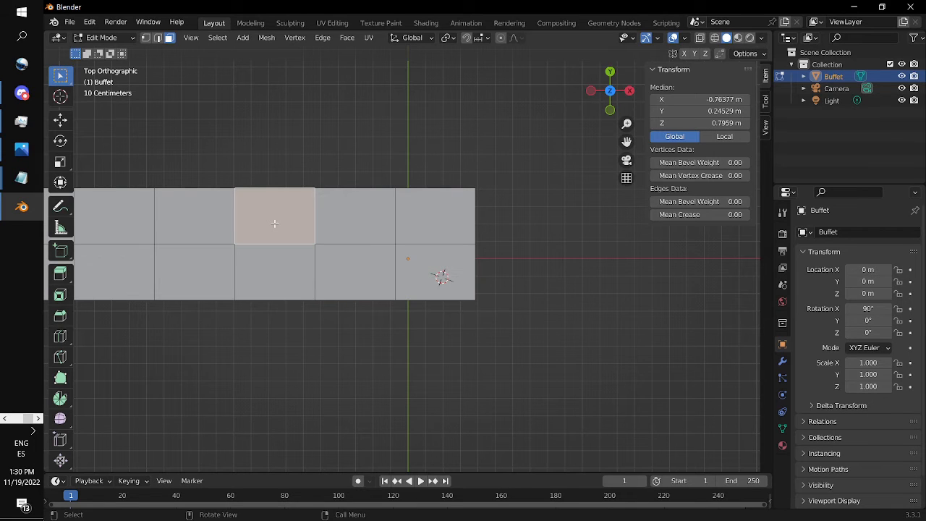
left_click(274, 273, "shift")
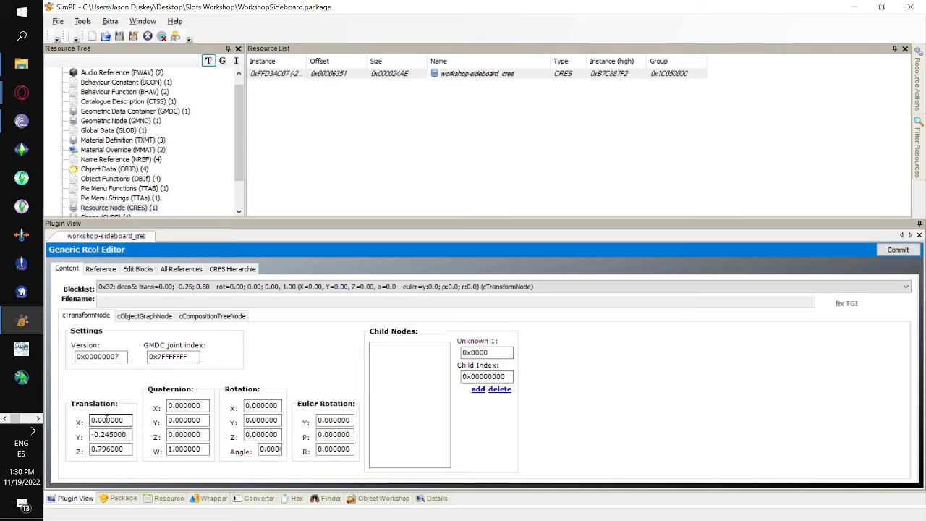
left_click(107, 419)
type("75")
- Set the X translation of deco6 (node 0x33) to 0.750000 and commit the change
left_click(244, 269)
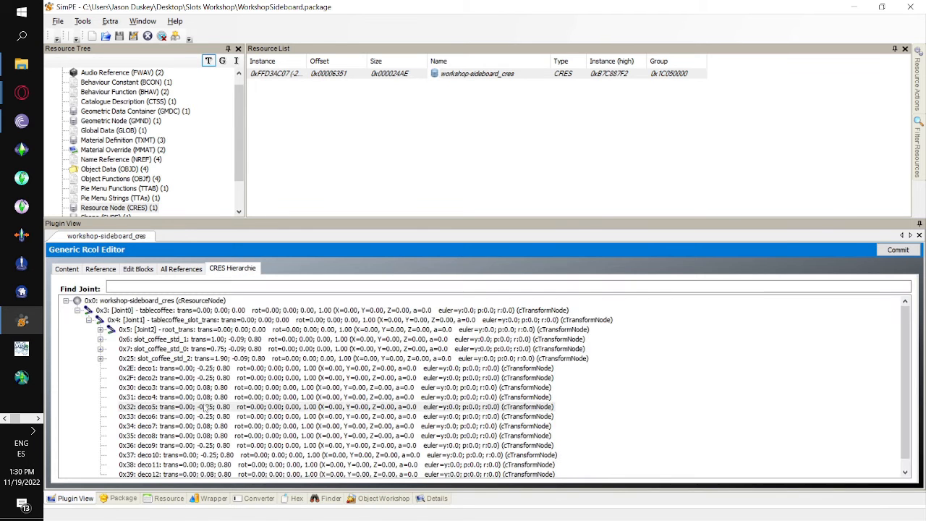
double_click(177, 417)
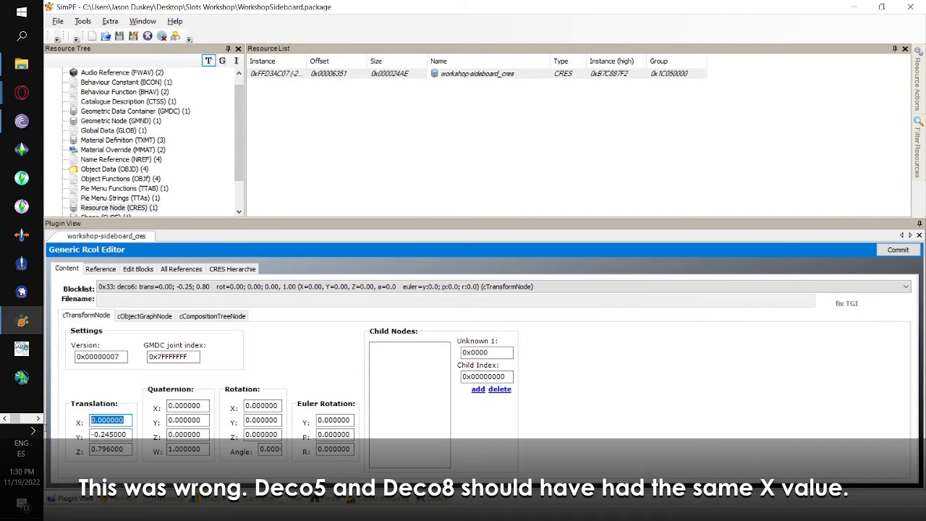
type("0.750000")
left_click(883, 252)
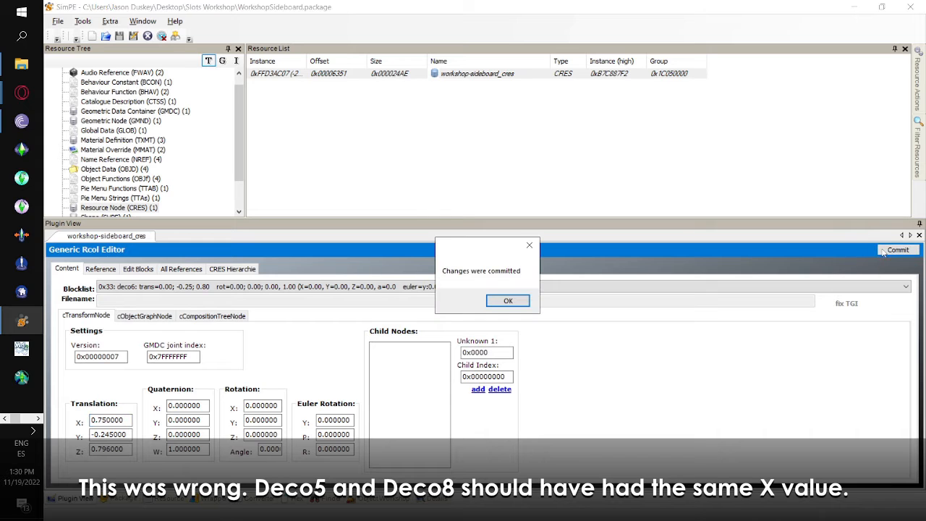
- Finish committing the deco6 change and open the deco7 node from the CRES hierarchy
left_click(522, 300)
left_click(232, 268)
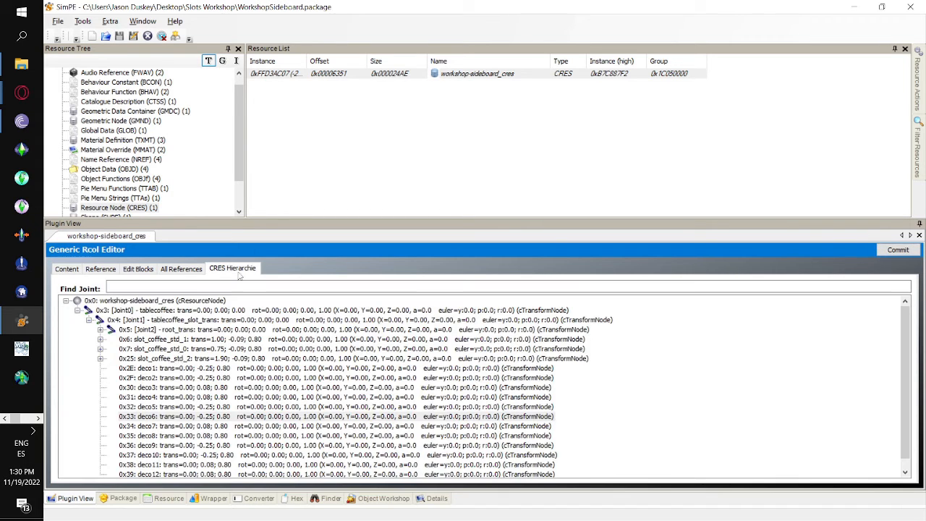
double_click(178, 427)
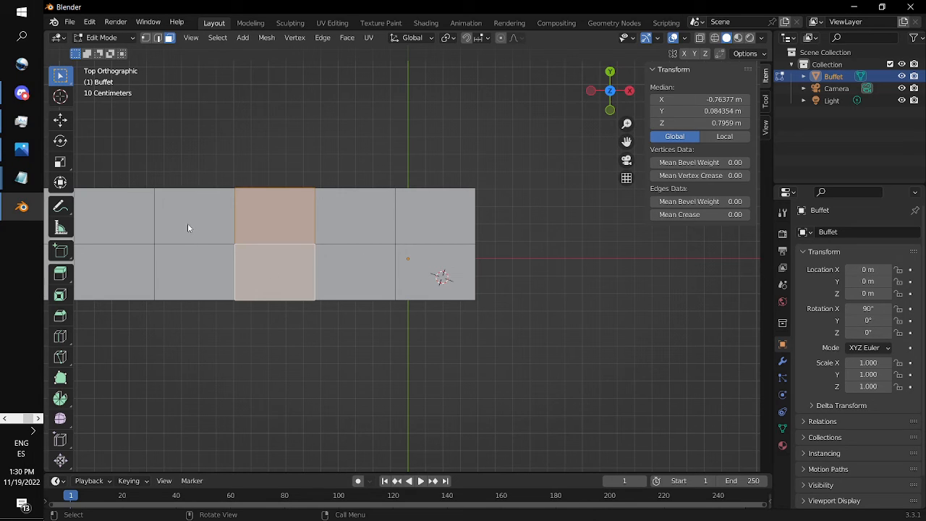
- In Blender, select both faces of the tabletop's fourth column from the origin end to read its median X, keeping deco7 open in SimPE
left_click(187, 224)
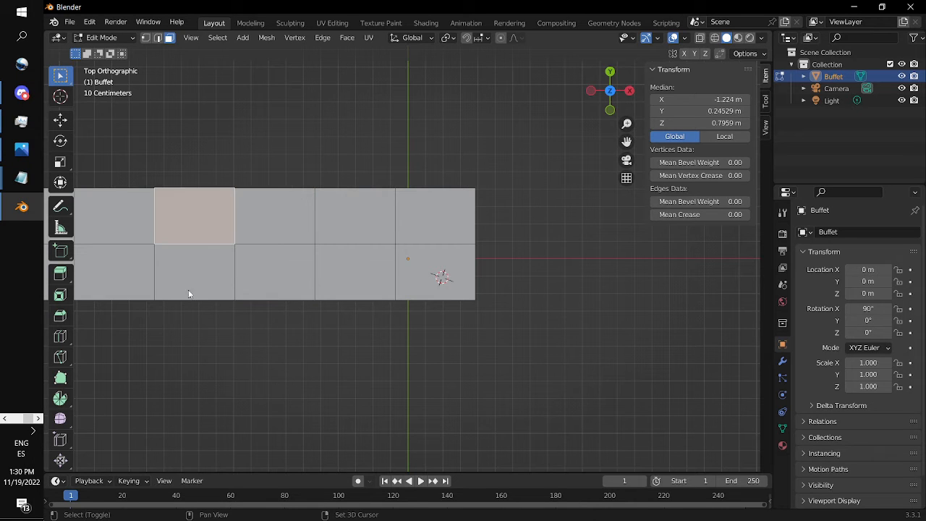
left_click(192, 288, "shift")
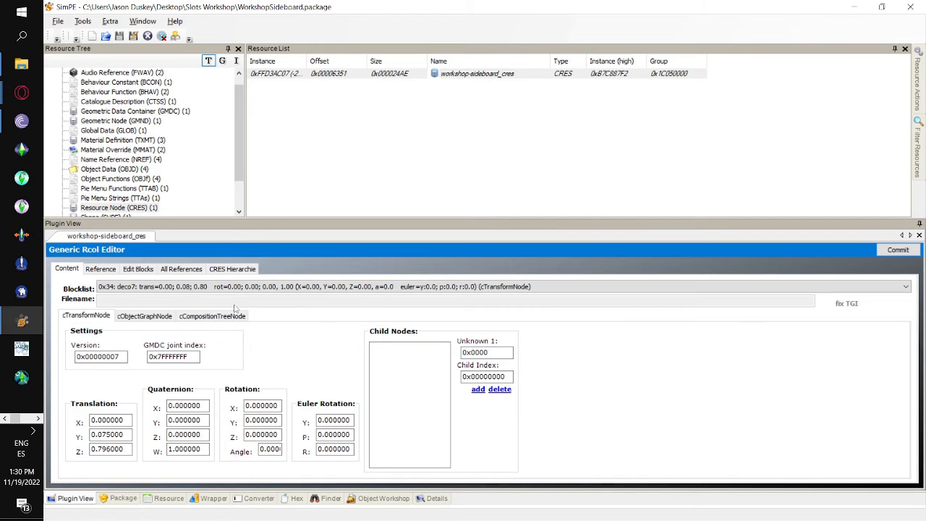
left_click(237, 272)
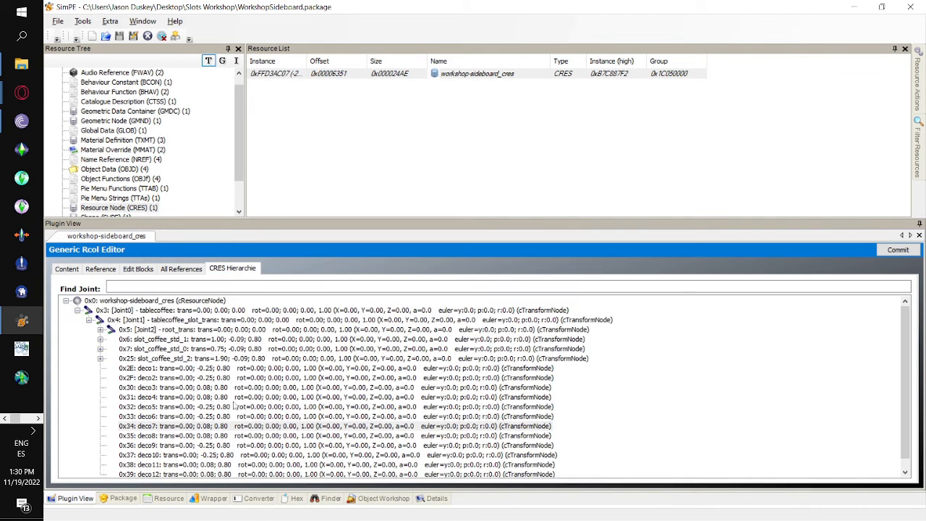
left_click(194, 430)
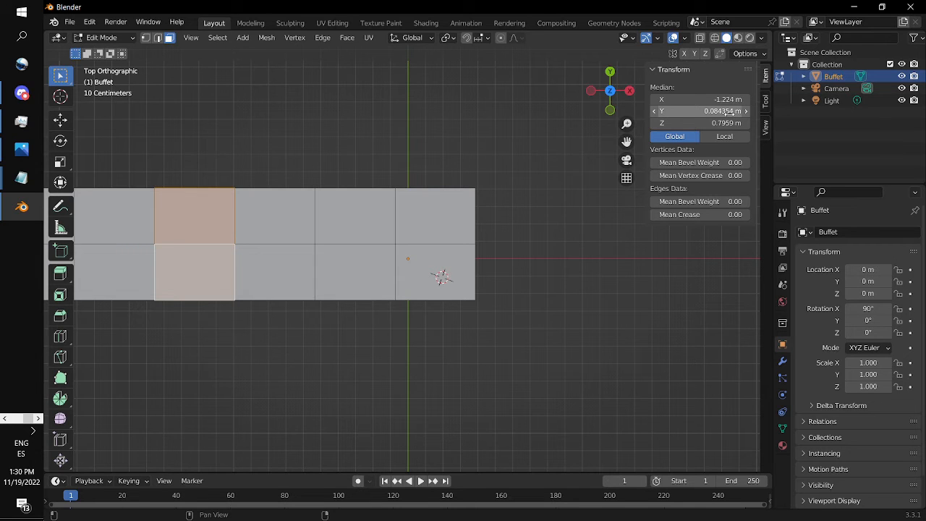
key("alt+Tab")
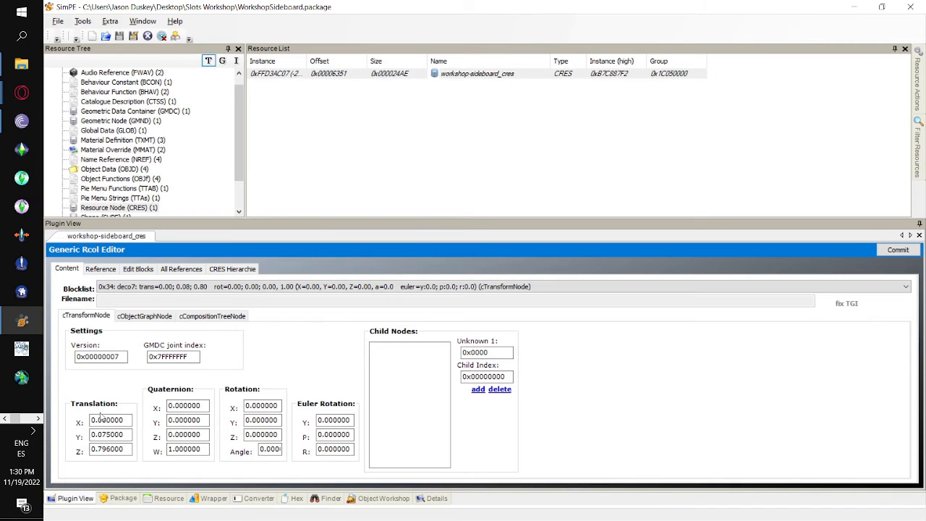
- In SimPE, set deco7's X translation to 1.225, copy the value and commit the change
left_click(93, 419)
left_click_drag(93, 419, 70, 400)
type("1")
key("Delete")
key("alt+Tab")
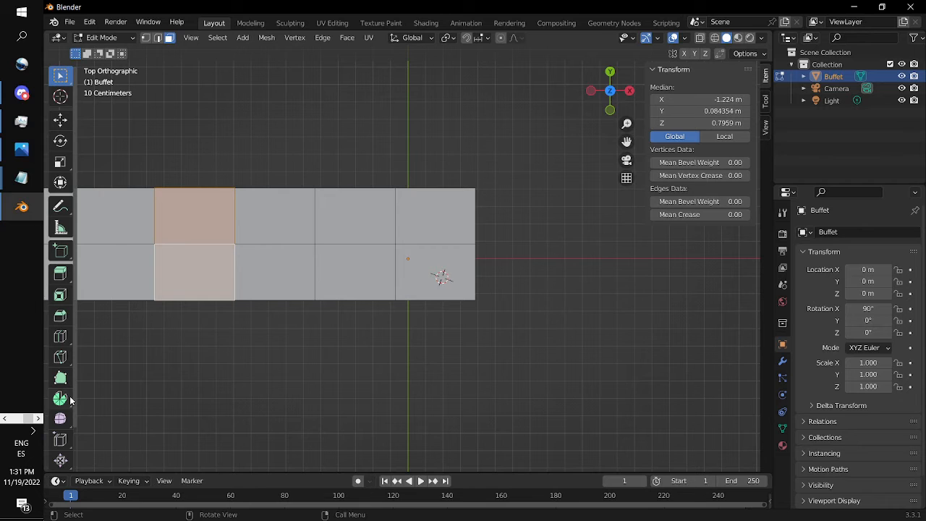
key("alt+Tab")
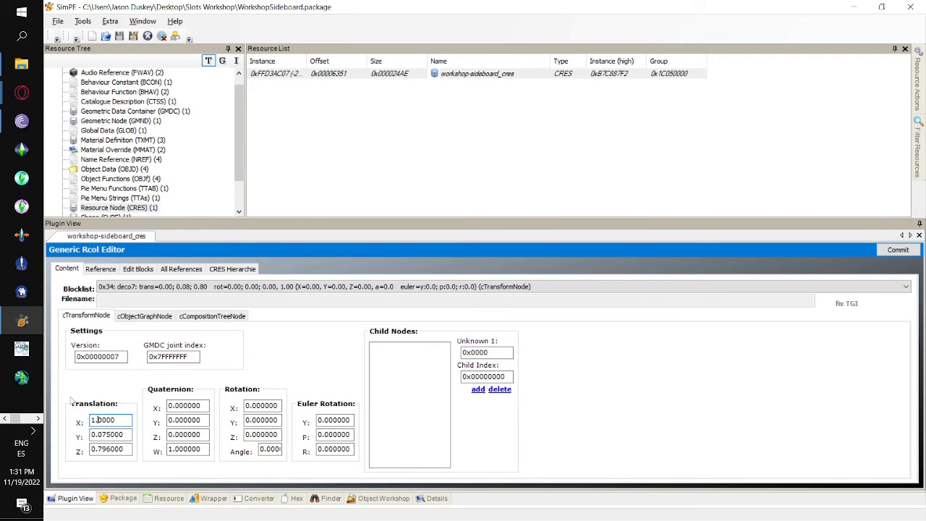
type("225")
left_click_drag(131, 423, 90, 421)
key("ctrl+c")
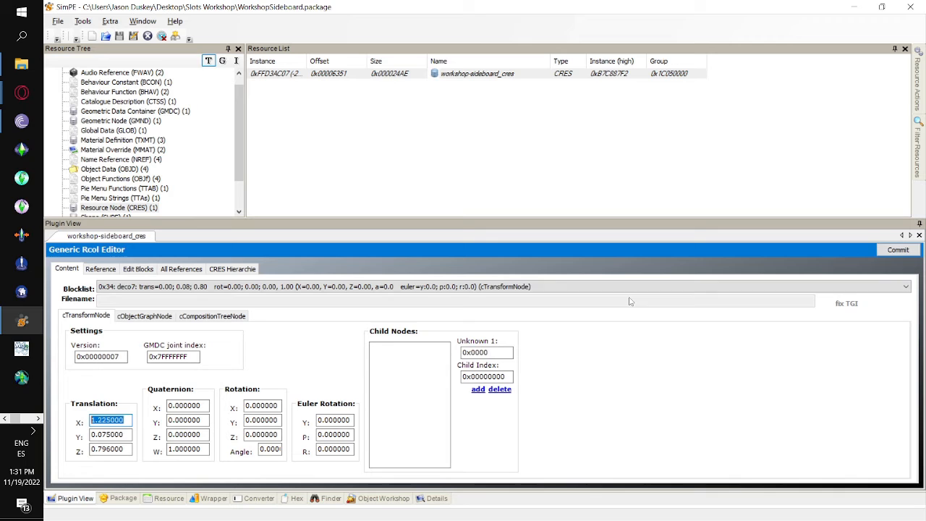
left_click(895, 253)
left_click(507, 302)
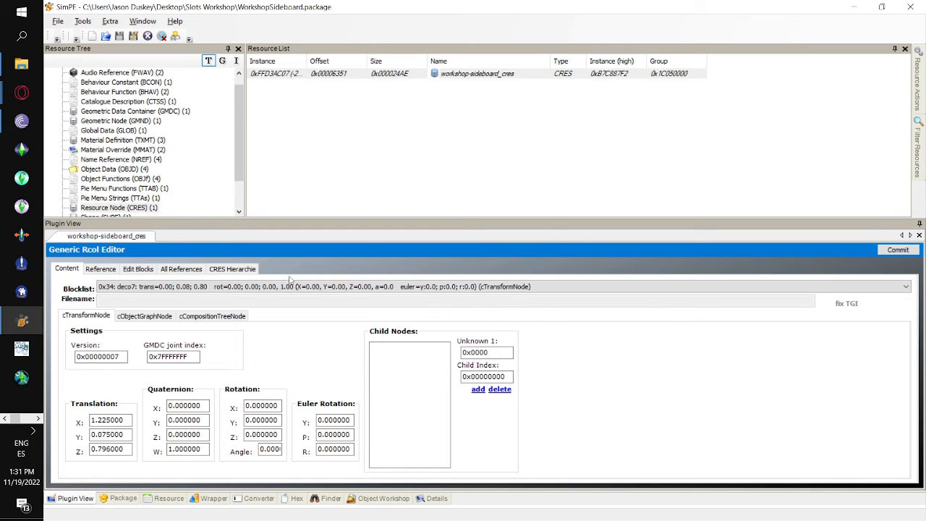
- Open the deco8 node from the CRES hierarchy, paste 1.225 as its X translation and commit the change
left_click(247, 269)
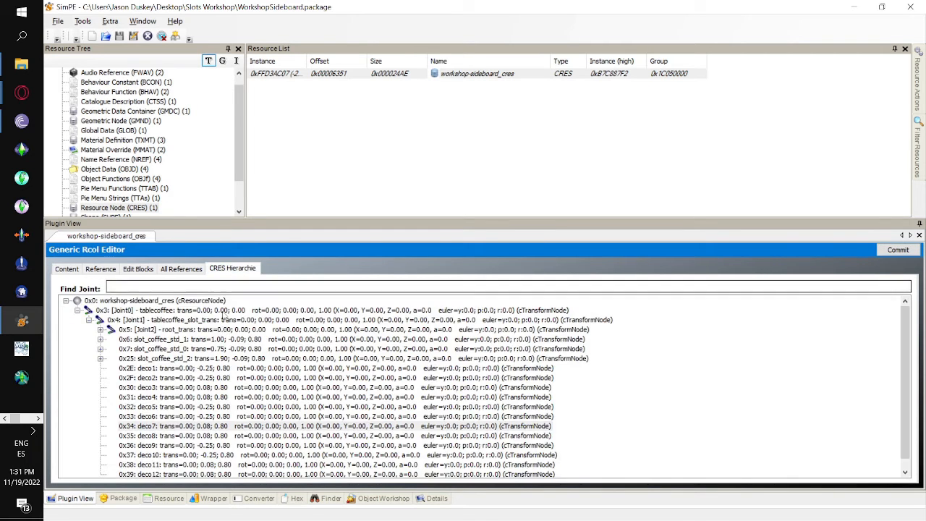
left_click(167, 437)
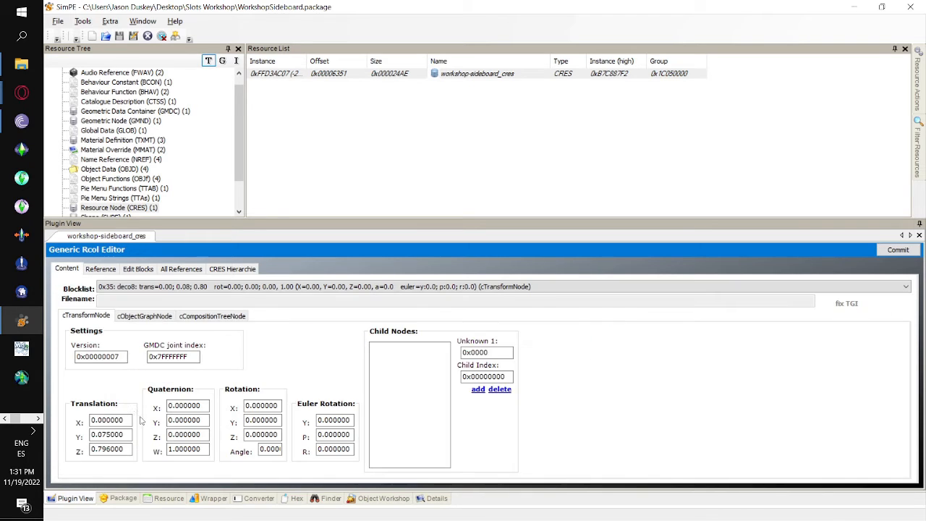
left_click_drag(125, 418, 93, 419)
key("ctrl+v")
left_click(897, 250)
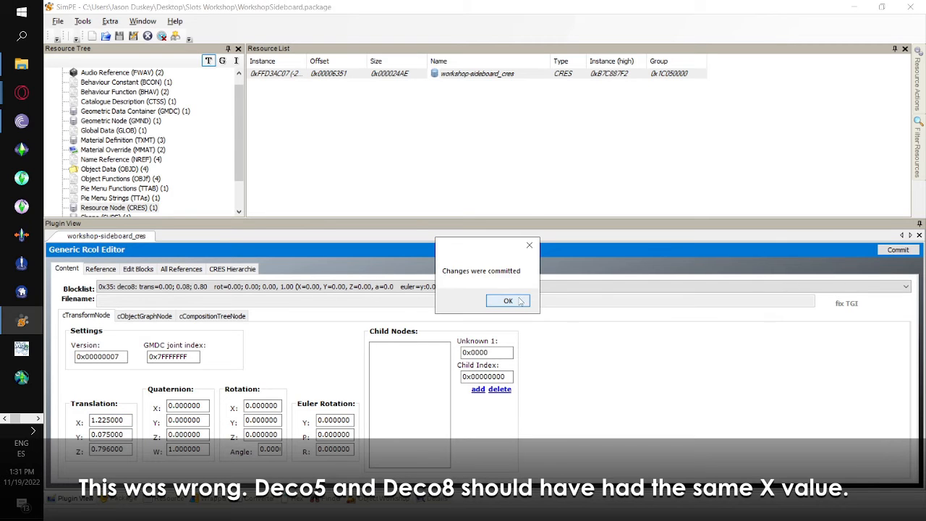
left_click(520, 301)
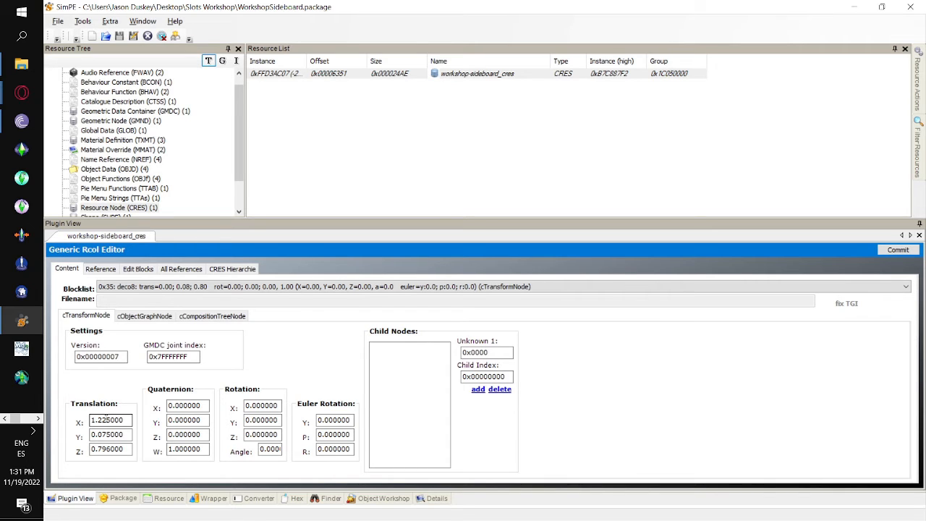
- Open the deco9 node, switch to Blender and select both faces of the fifth column from the origin end
left_click(232, 270)
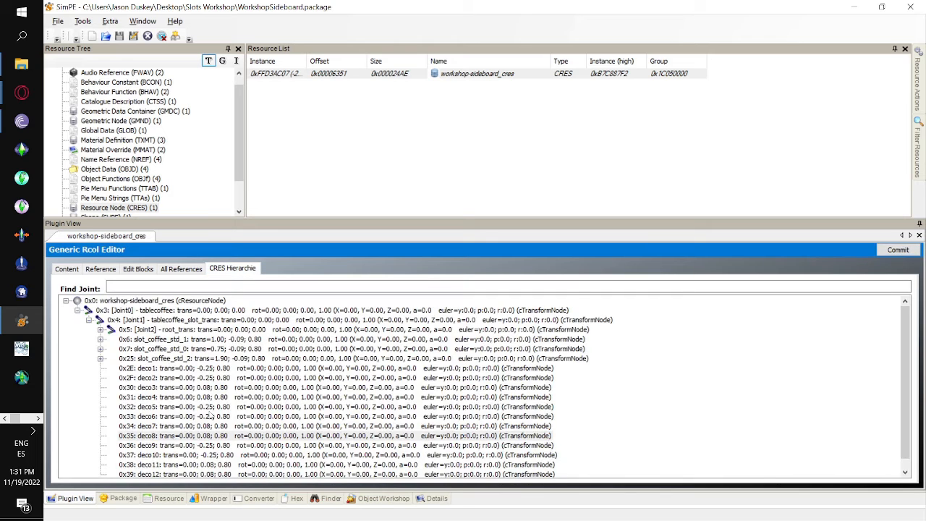
double_click(197, 450)
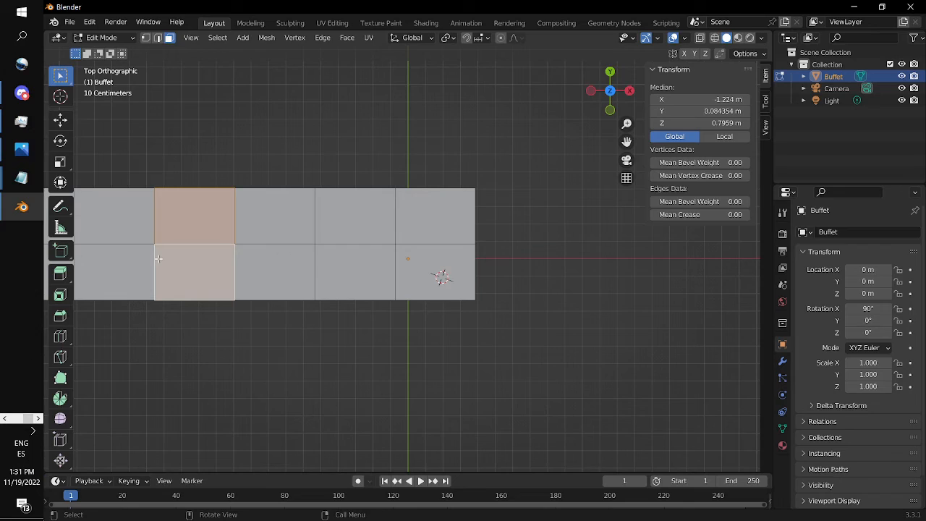
scroll(159, 258, "down", 2)
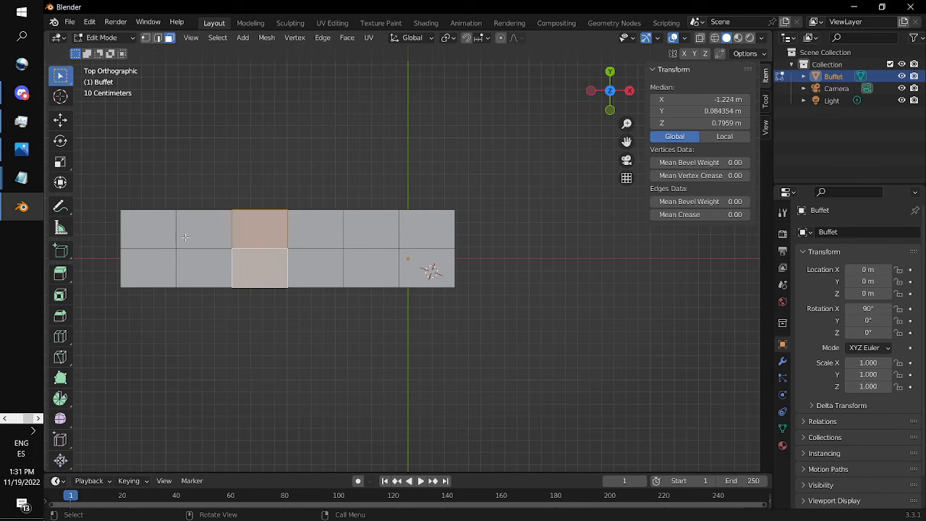
left_click(187, 237)
left_click(188, 260, "shift")
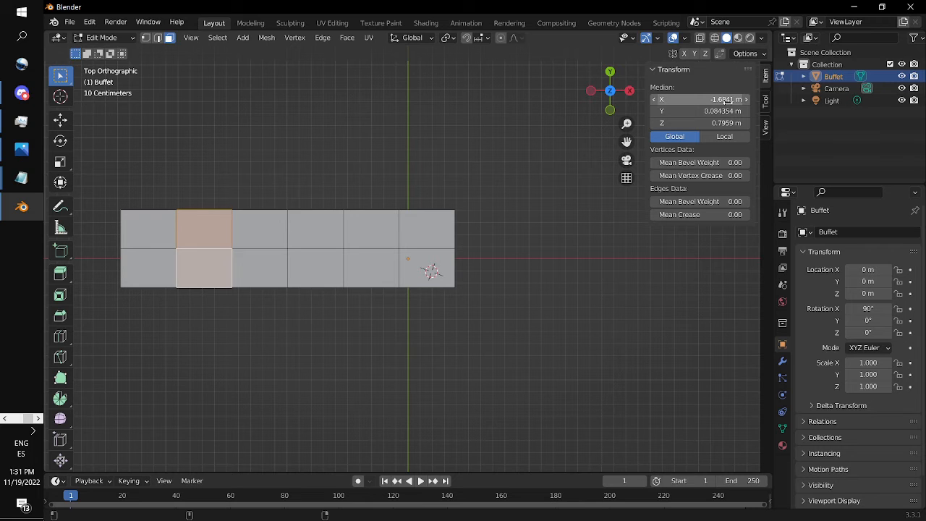
- Return to SimPE and set deco9's X translation to 1.685
key("alt+Tab")
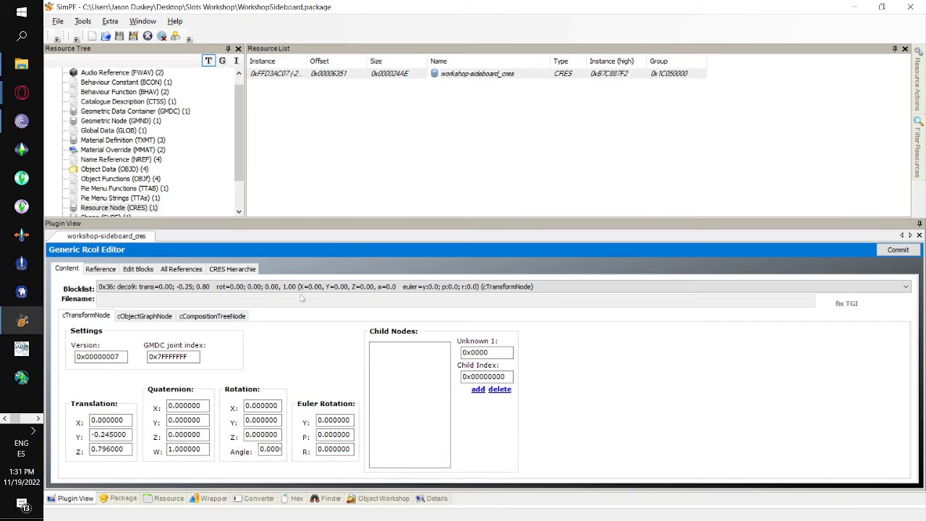
left_click(96, 420)
type("1")
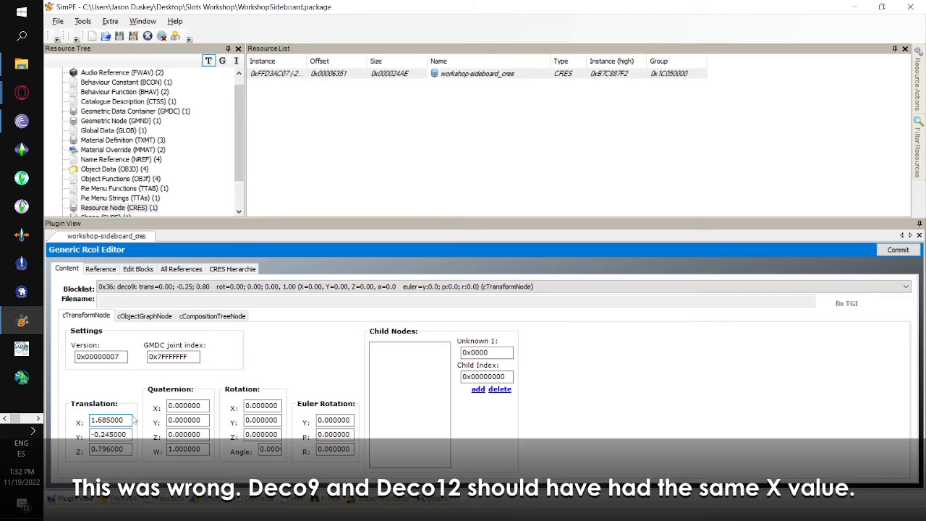
- Open the deco10 node from the CRES hierarchy and set its X translation to 1.685
left_click(238, 271)
left_click(174, 456)
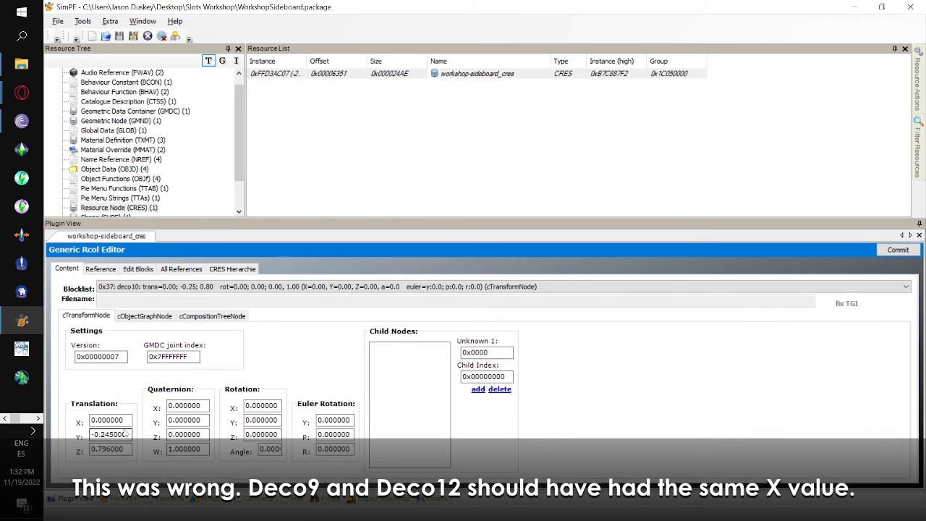
double_click(110, 420)
type("1.685000")
- Open the deco11 node, switch to Blender and select both faces of the column farthest from the origin
left_click(232, 268)
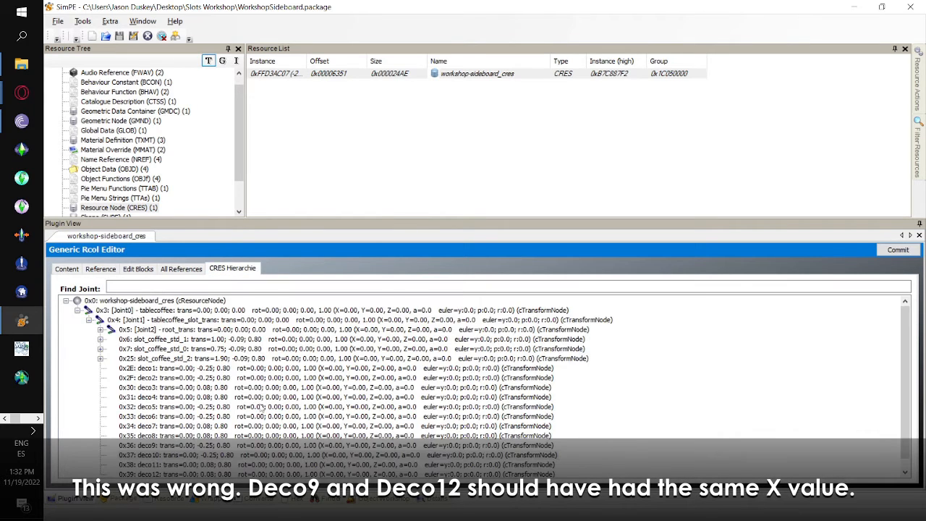
scroll(260, 411, "down", 1)
left_click(214, 453)
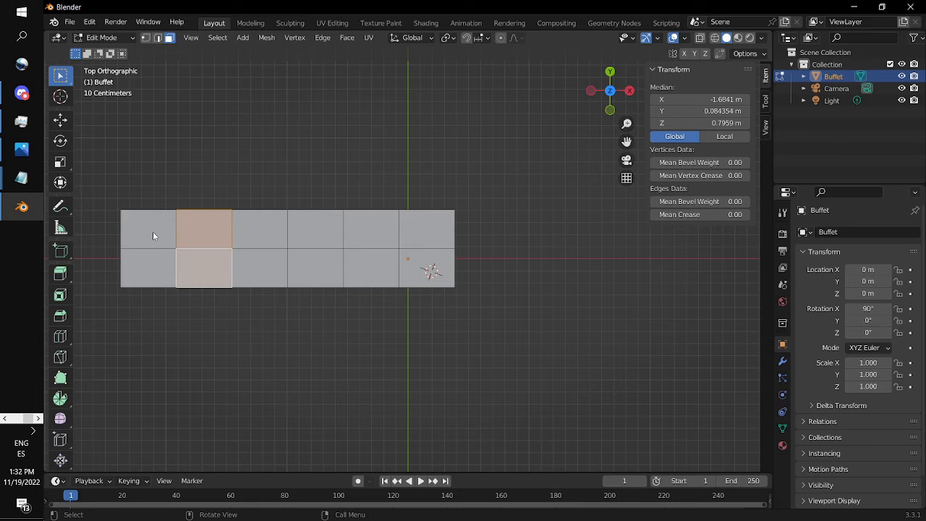
left_click(152, 234)
left_click(151, 281, "shift")
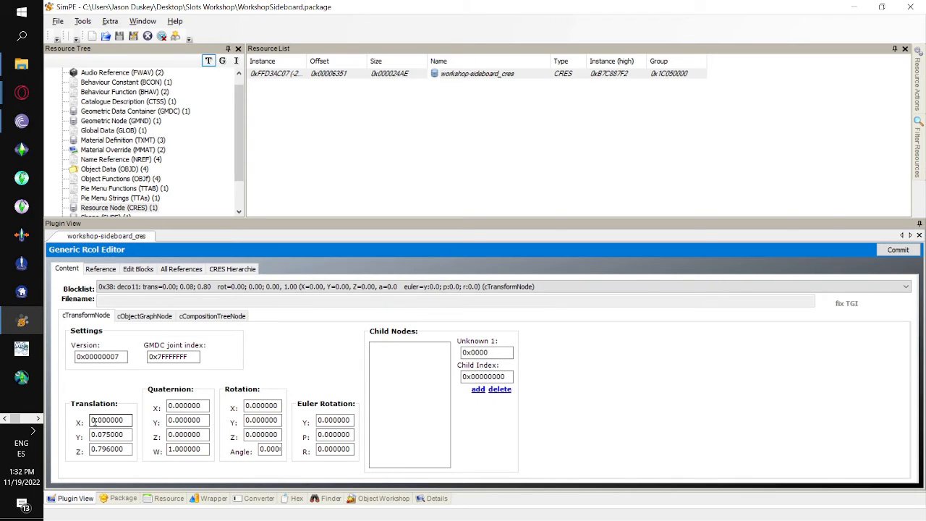
- In SimPE, set the X translation of deco11 and deco12 to 2.145
left_click(93, 423)
type("2")
left_click(233, 269)
double_click(177, 464)
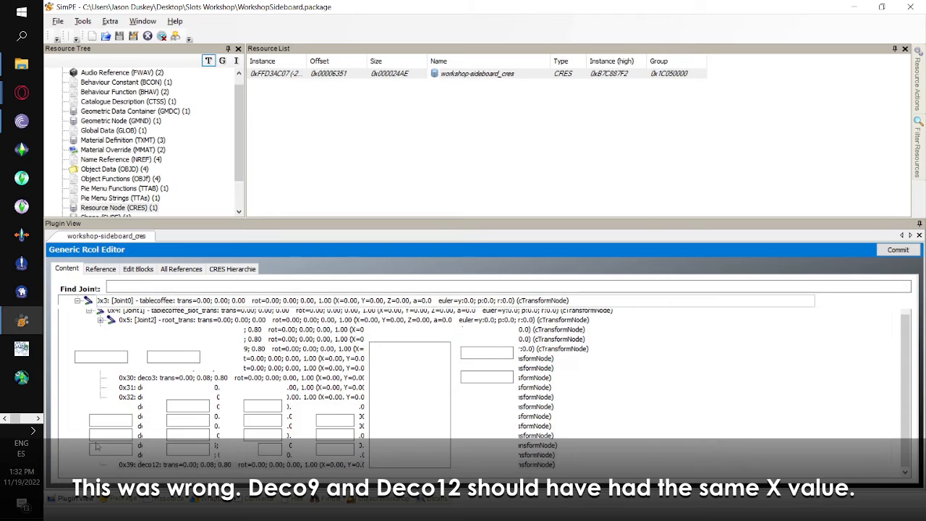
double_click(107, 419)
type("2.145000")
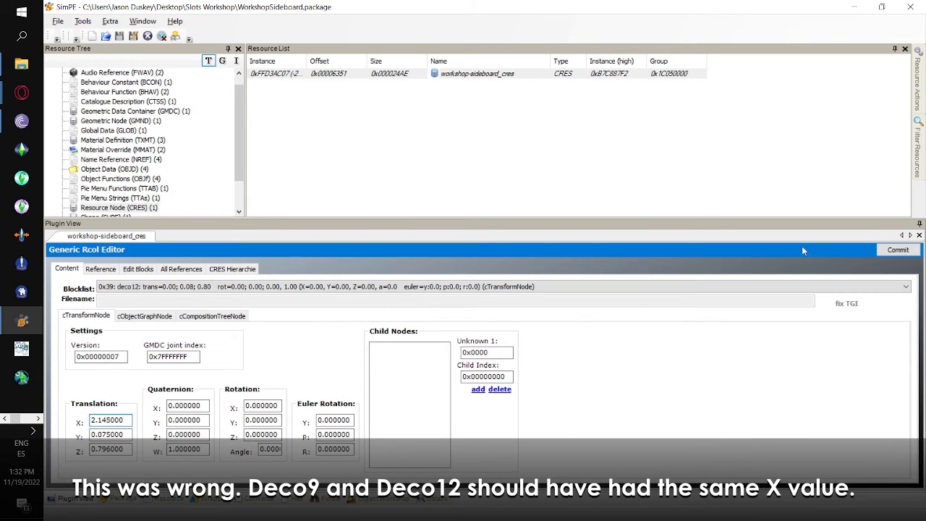
- Commit the deco12 change and save the WorkshopSideboard package
left_click(897, 250)
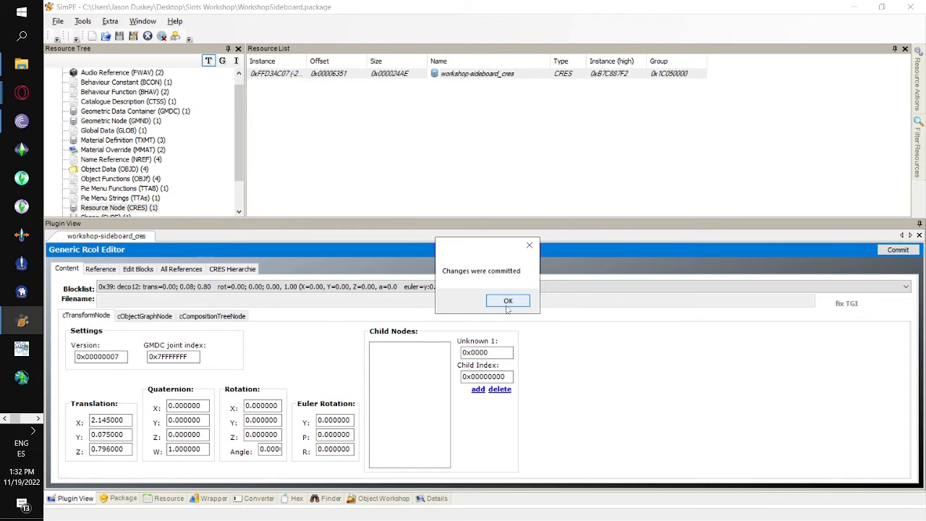
left_click(508, 300)
left_click(57, 21)
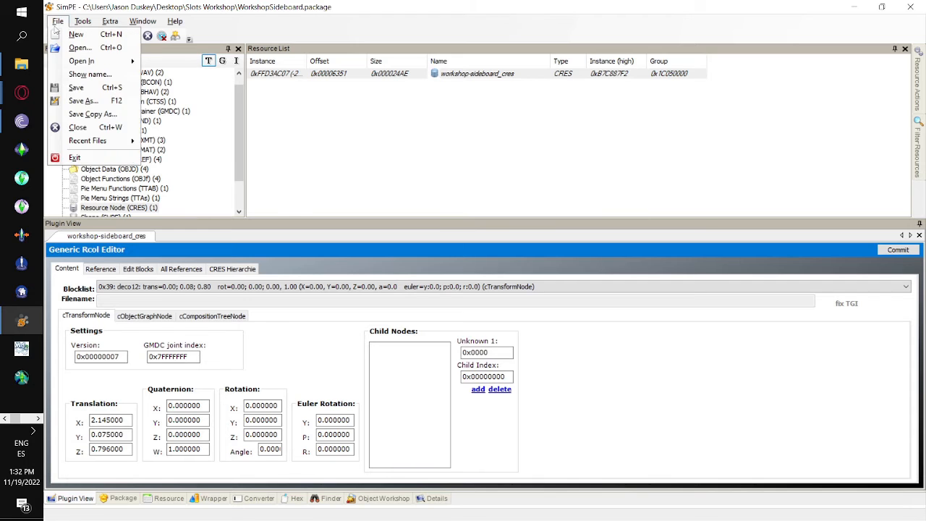
left_click(84, 88)
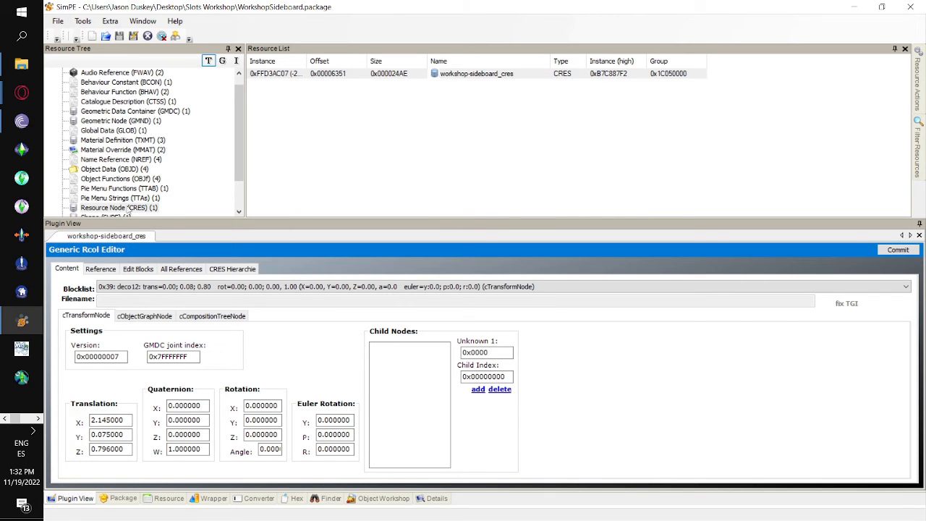
- Reload the workshop-sideboard_cres resource from the Resource Node (CRES) type and show its CRES hierarchy
left_click(127, 198)
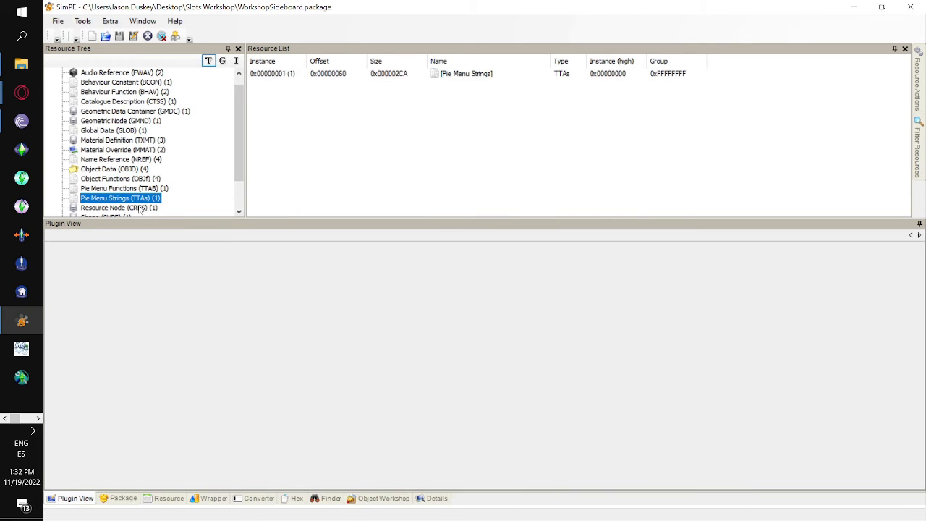
left_click(130, 208)
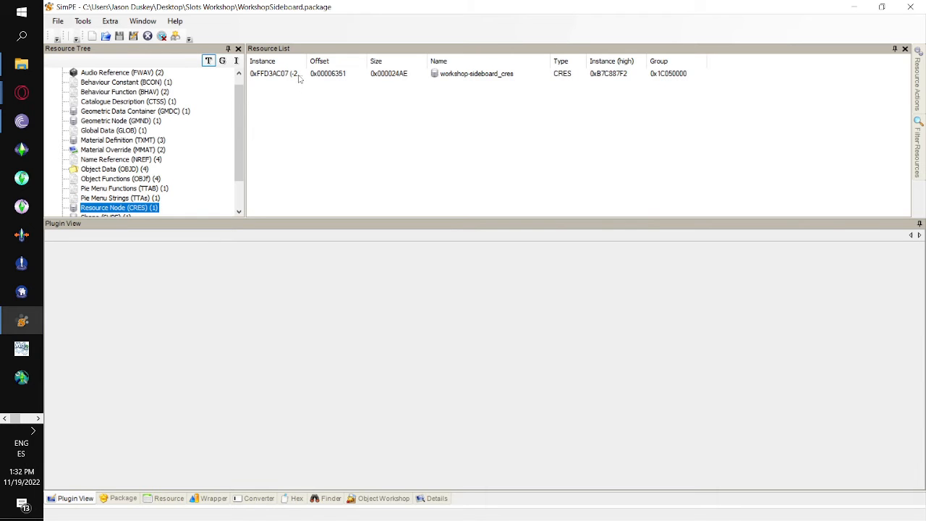
left_click(299, 76)
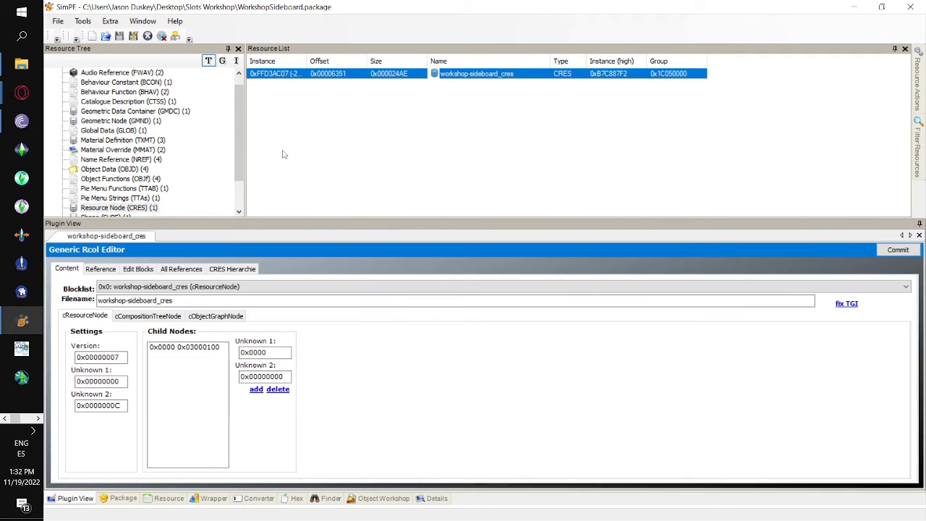
left_click(252, 269)
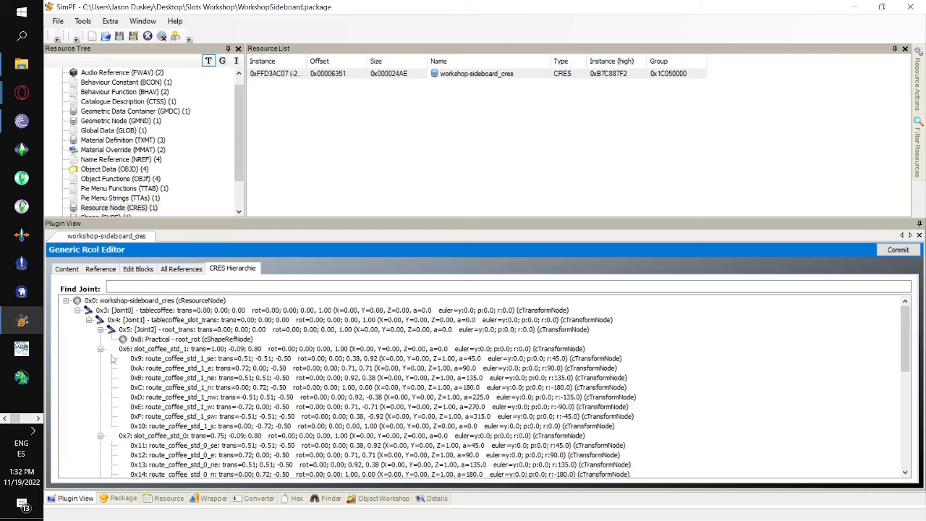
- Collapse the root_trans and slot_coffee_std_0, 1 and 2 nodes to examine the translations of deco1 through deco12
left_click(101, 330)
left_click(101, 339)
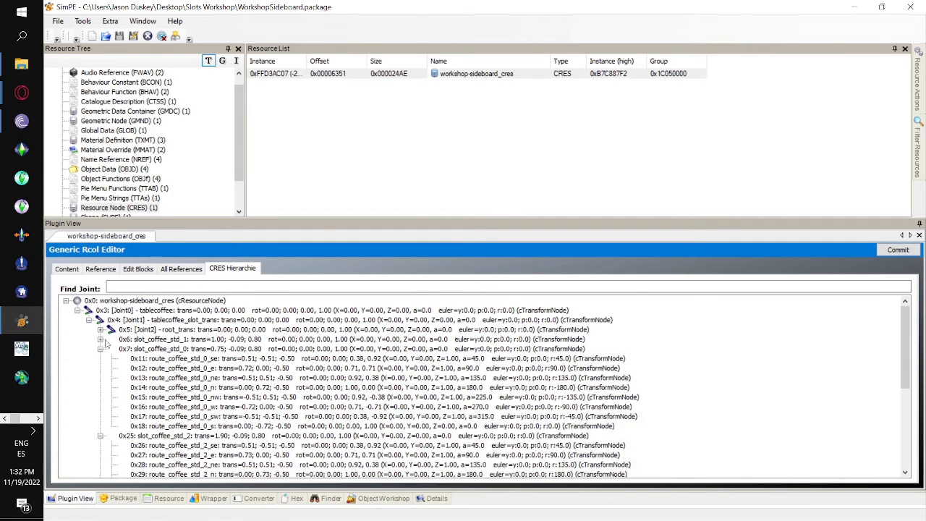
left_click(101, 349)
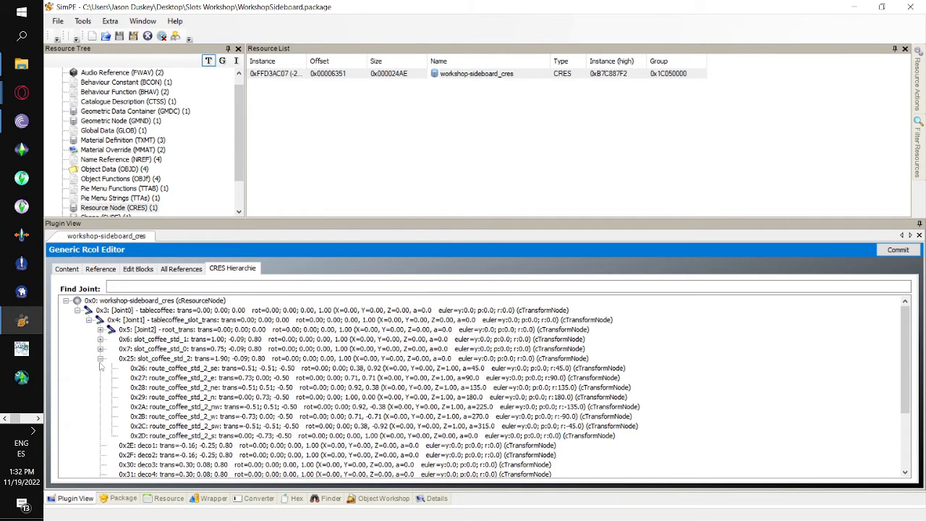
left_click(100, 359)
scroll(313, 420, "down", 1)
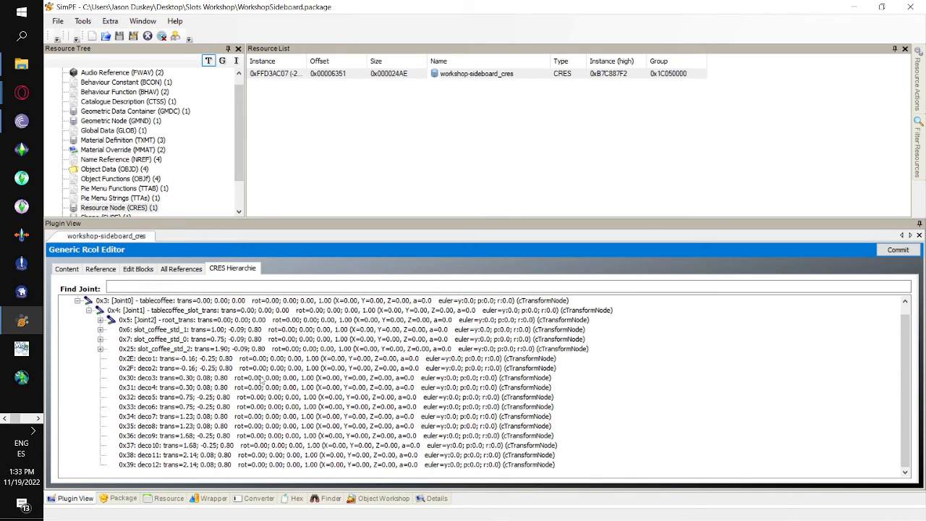
scroll(256, 397, "up", 1)
scroll(127, 206, "down", 2)
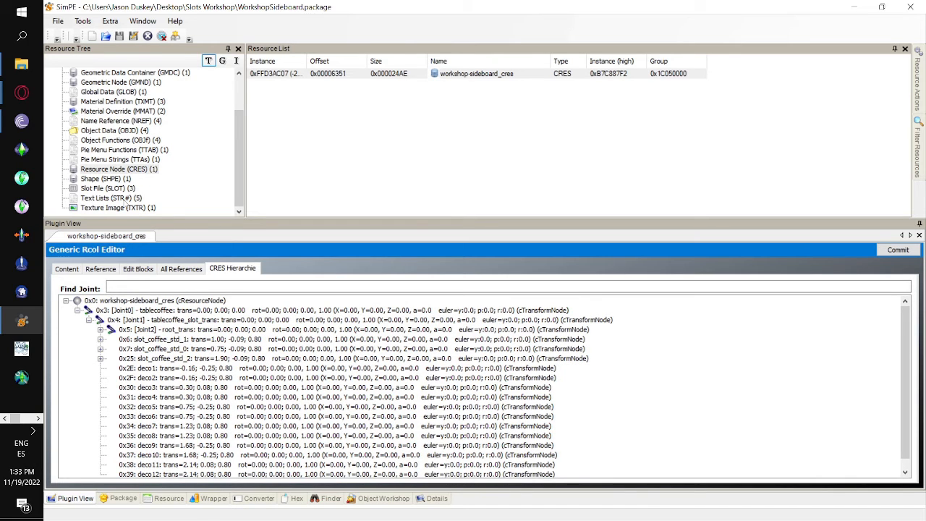
- Open the Model - Bones text list, with the Text Lists (STR#) resources sorted by instance, and examine its existing strings through 0x000F
left_click(124, 199)
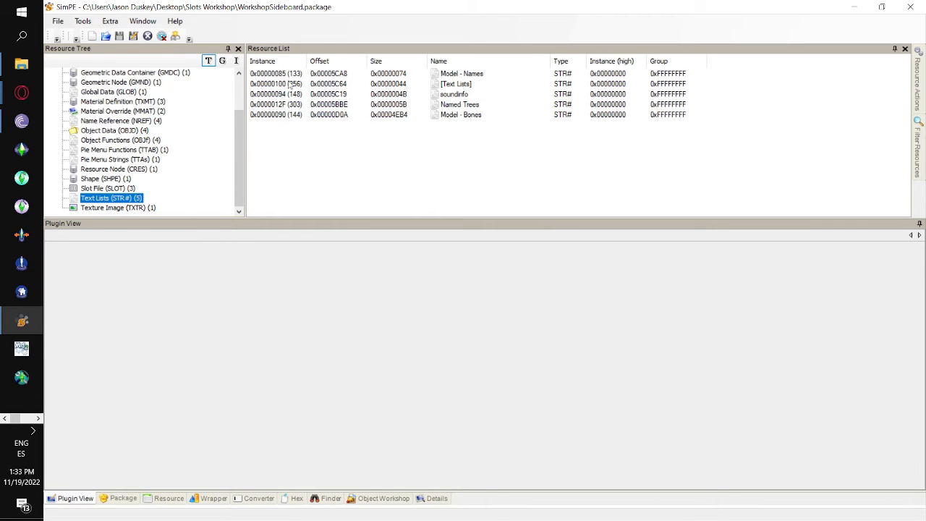
left_click(295, 63)
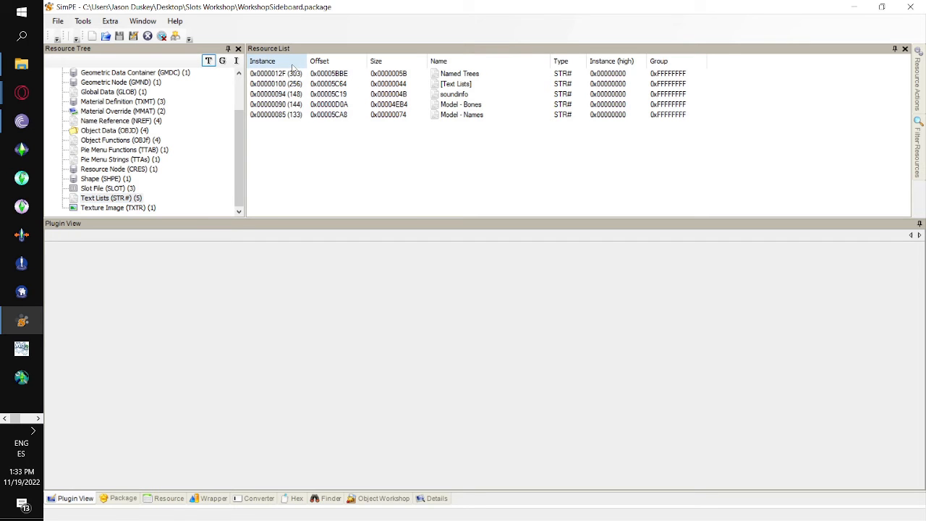
left_click(300, 106)
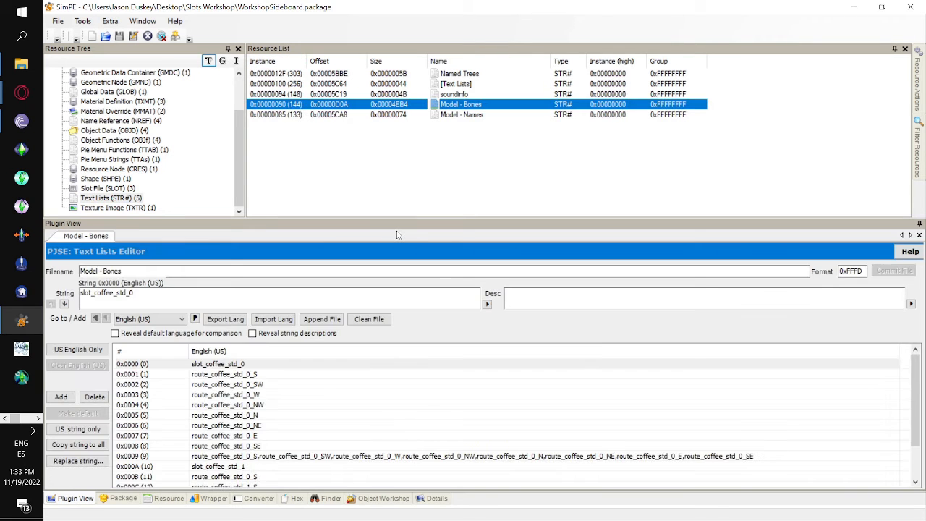
scroll(290, 404, "down", 2)
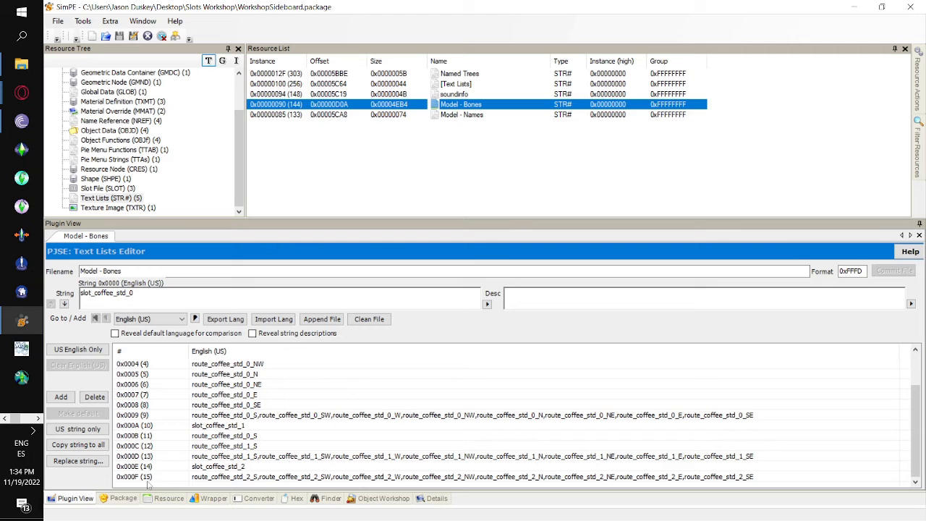
left_click(148, 477)
left_click(384, 481)
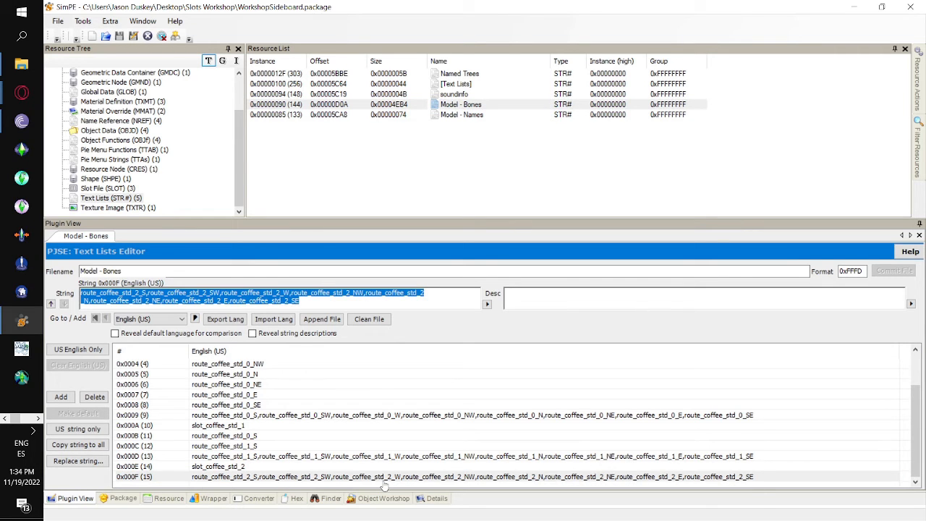
scroll(340, 402, "up", 2)
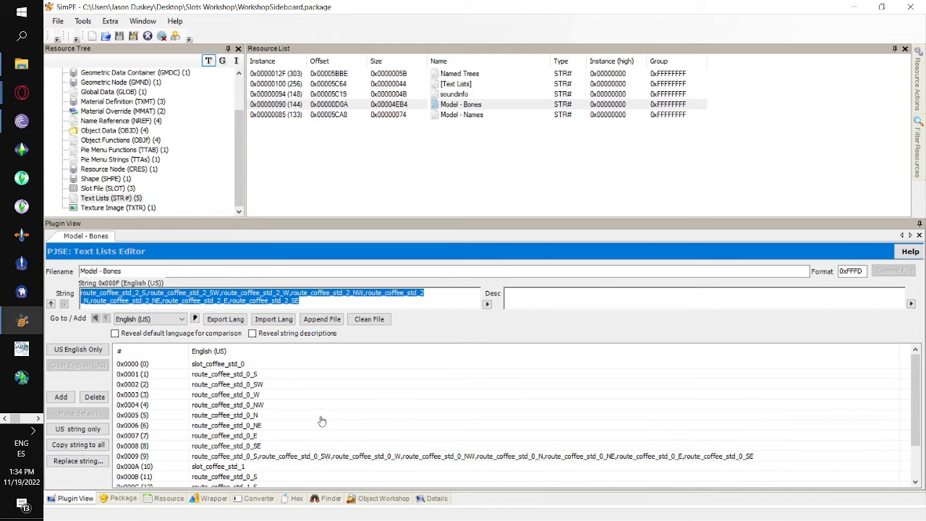
- Add a new string to the end of the Model - Bones list and set its text to deco1
left_click(232, 365)
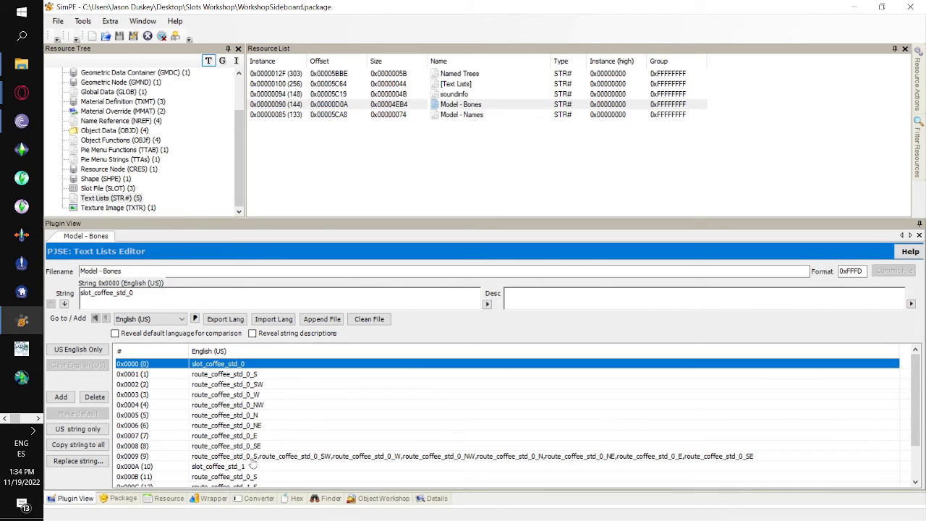
left_click(64, 400)
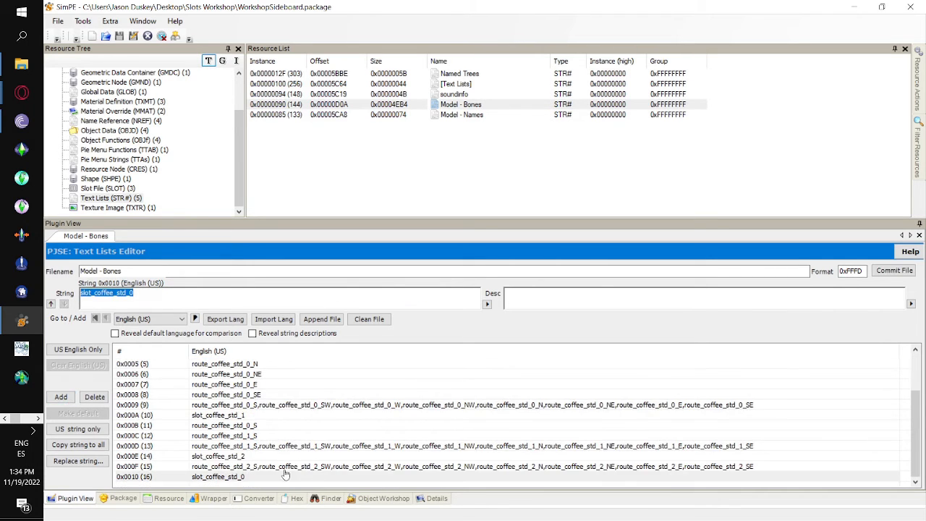
left_click(224, 477)
type("de")
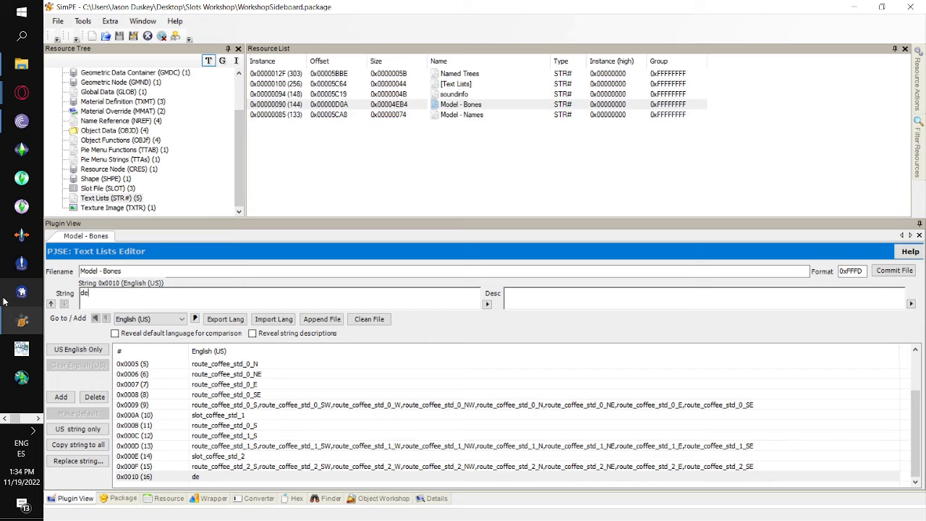
type("co1")
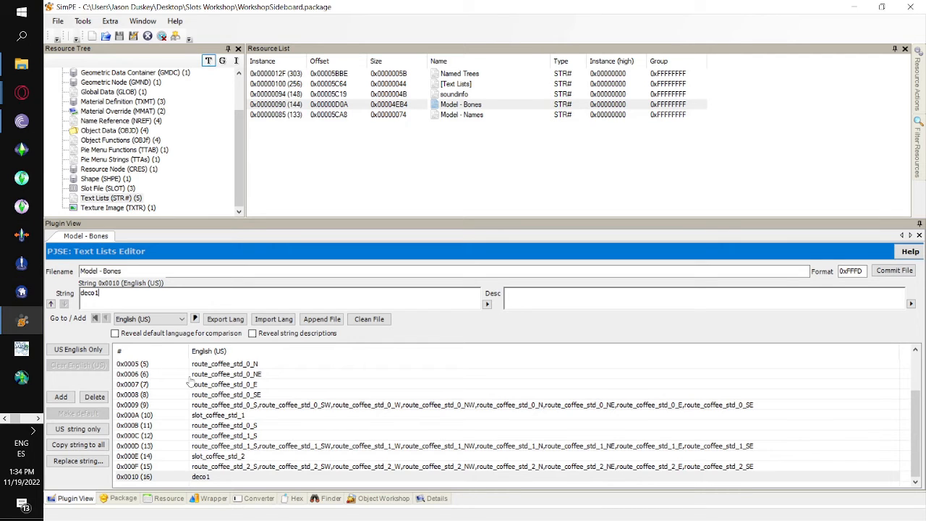
- Add four more strings to the Model - Bones list, named deco2, deco3, deco4 and deco5
left_click(62, 397)
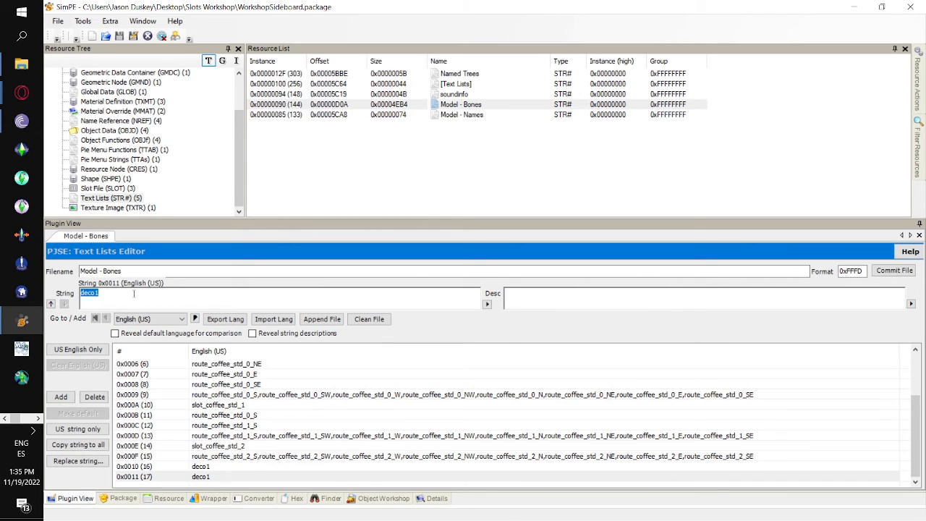
type("2")
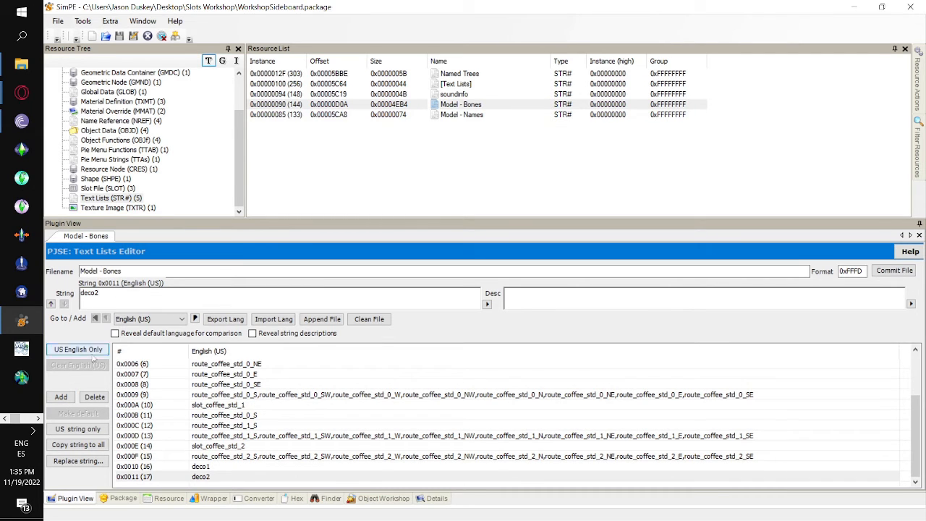
left_click(64, 398)
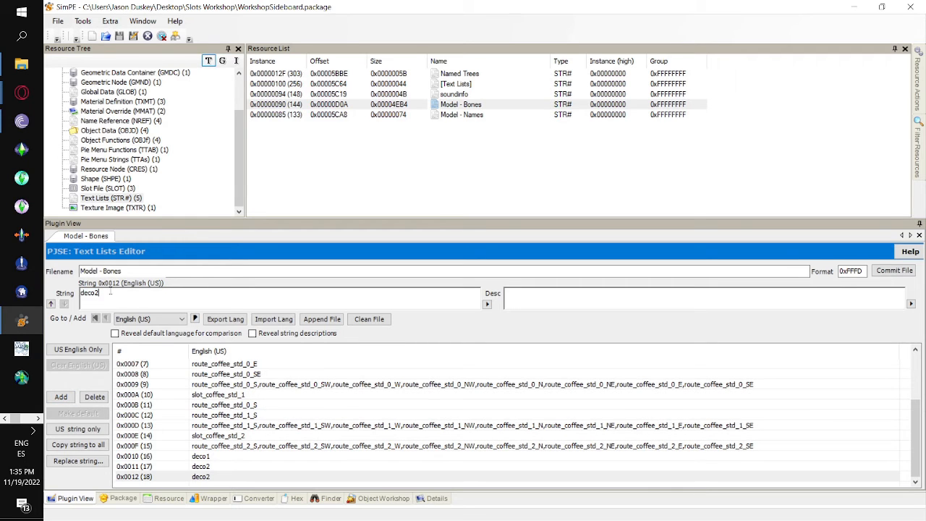
type("3")
left_click(62, 397)
left_click(116, 292)
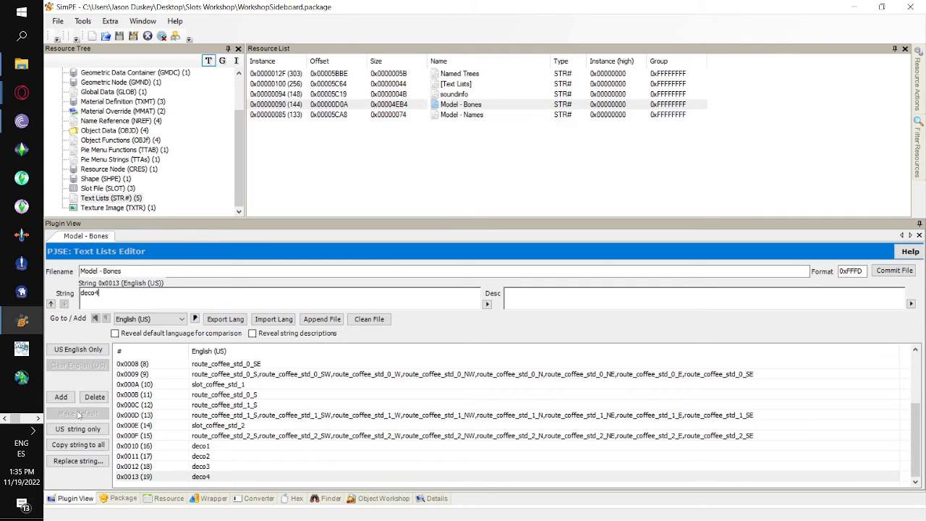
left_click(61, 397)
left_click(129, 295)
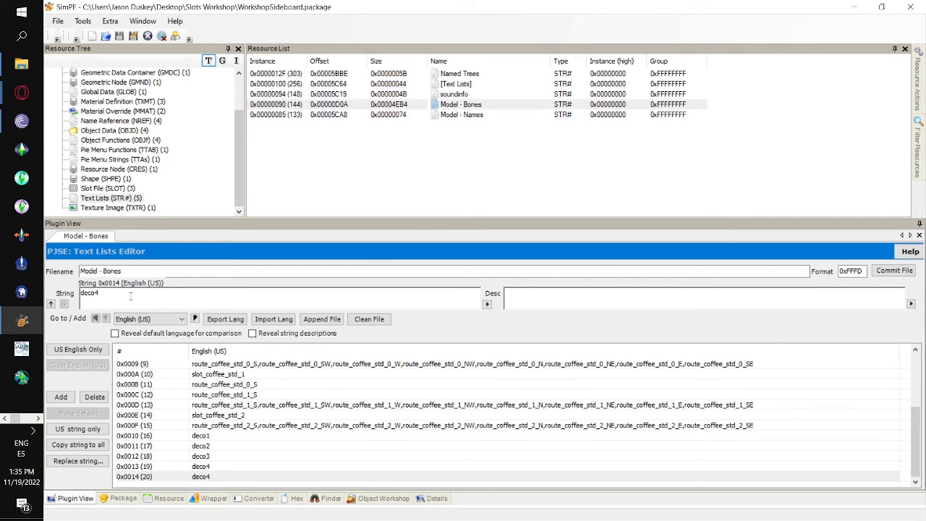
- Append the strings deco6, deco7, deco8 and deco9 to the Model - Bones list
left_click(62, 397)
left_click(124, 294)
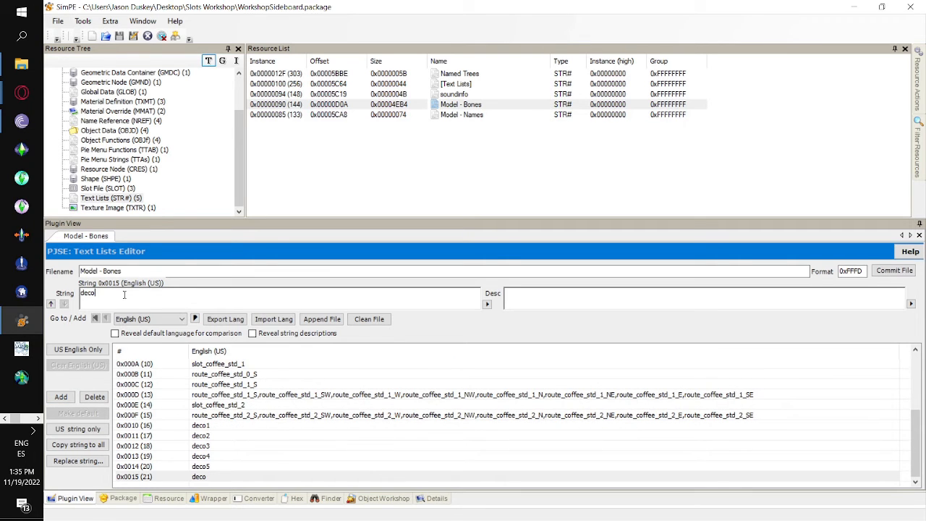
left_click(61, 397)
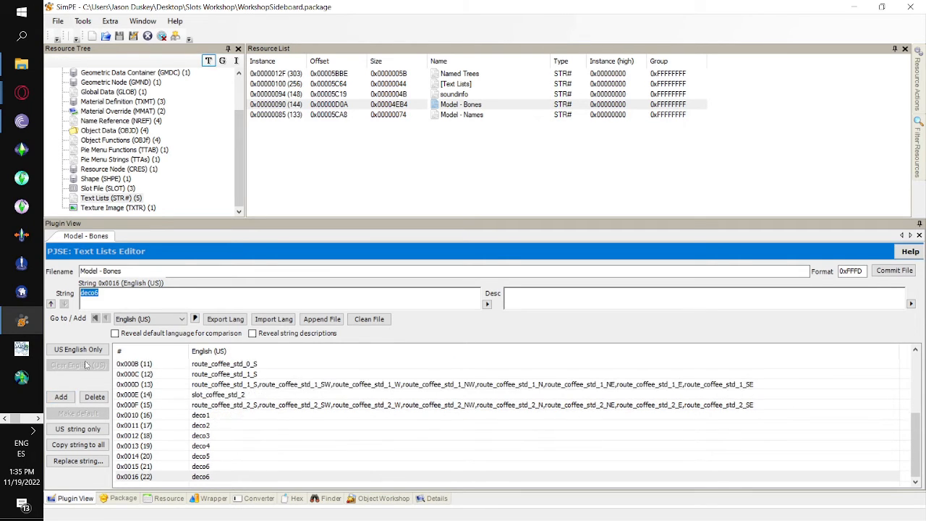
left_click(121, 292)
left_click(61, 397)
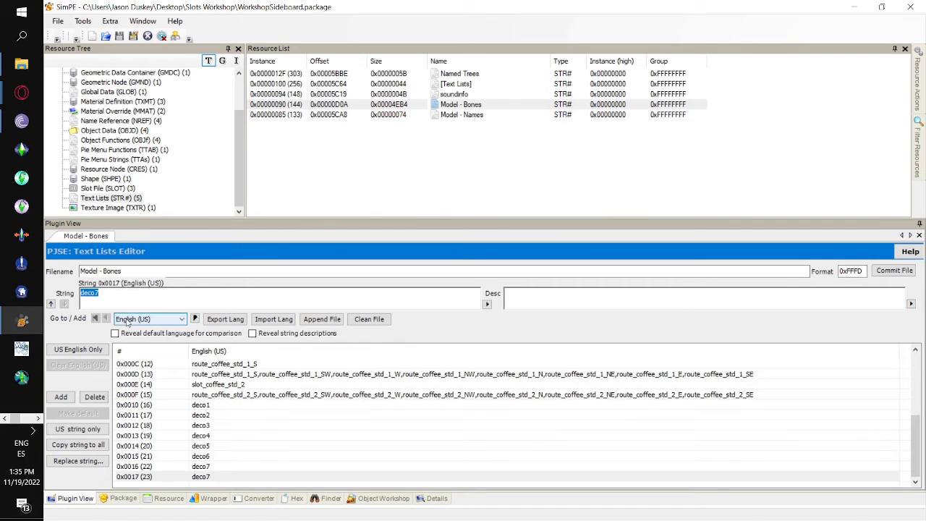
left_click(145, 294)
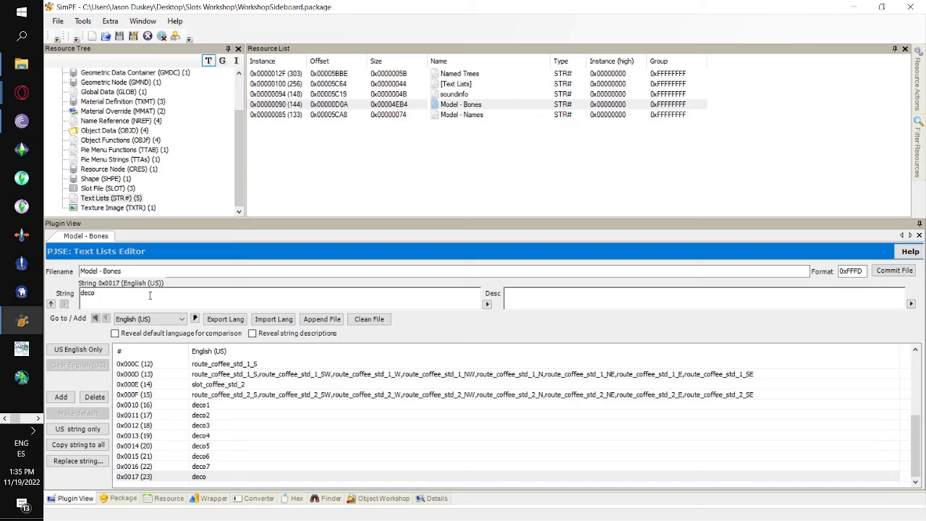
left_click(61, 397)
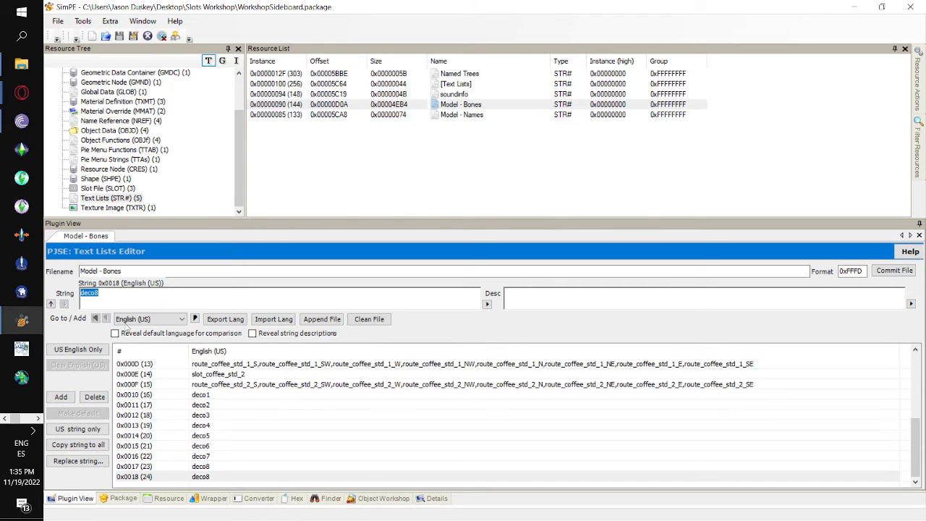
left_click(126, 300)
- Add the last three strings, deco10, deco11 and deco12, to the Model - Bones list
left_click(61, 397)
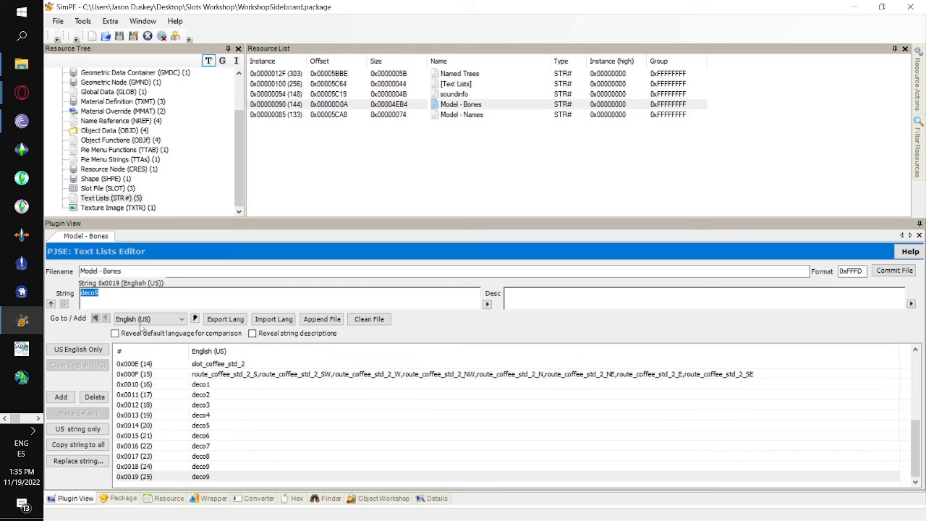
left_click(136, 296)
left_click(61, 397)
left_click(127, 296)
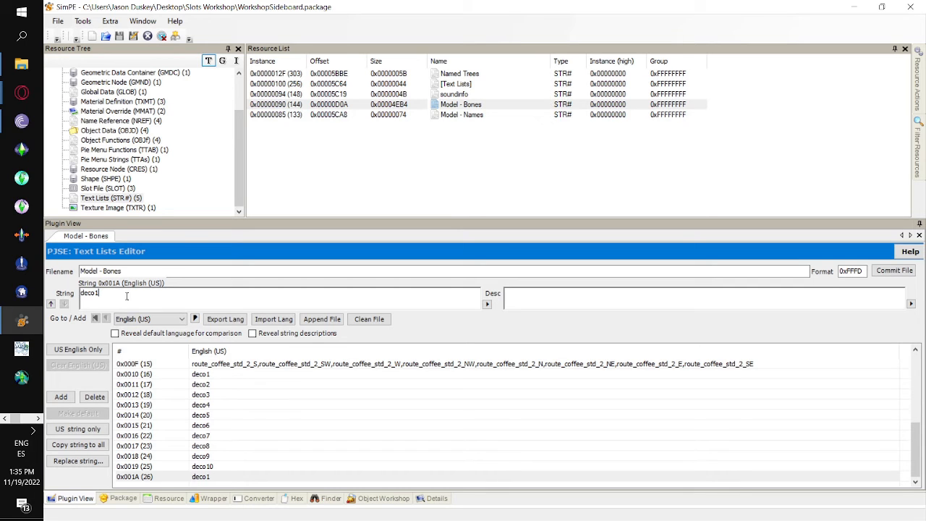
type("1")
left_click(61, 397)
left_click(118, 301)
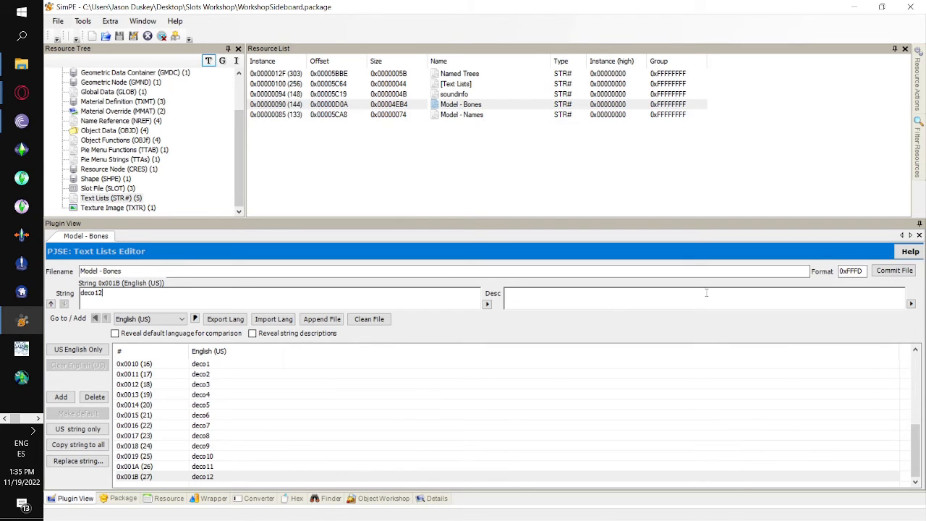
- Commit the Model - Bones text list and save the WorkshopSideboard package
left_click(892, 271)
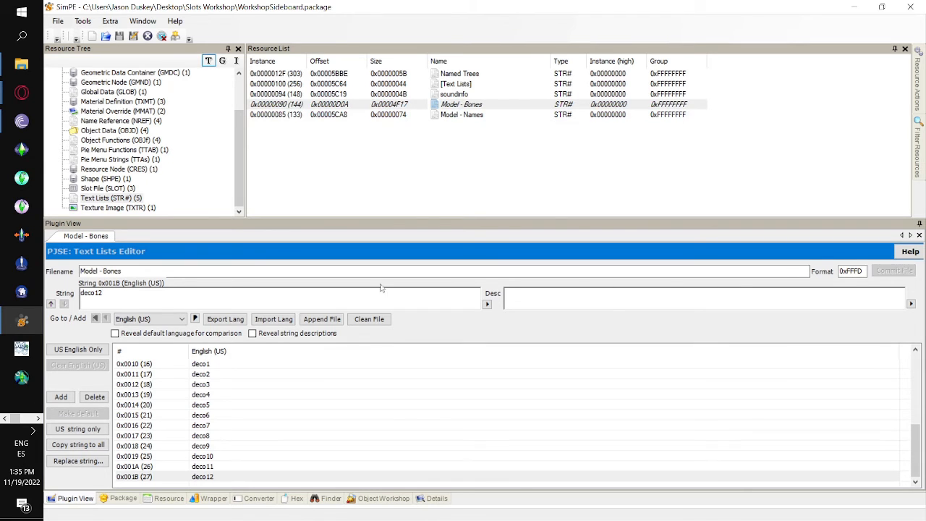
left_click(58, 21)
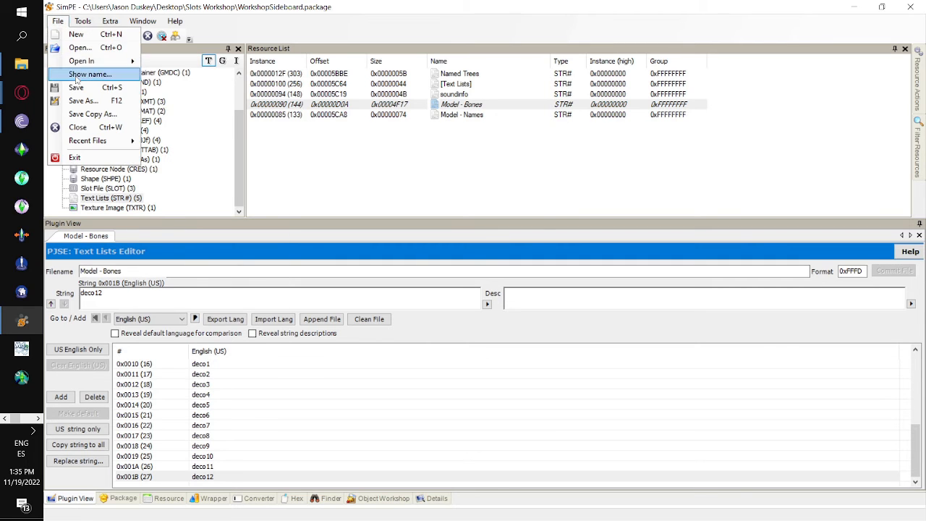
left_click(76, 89)
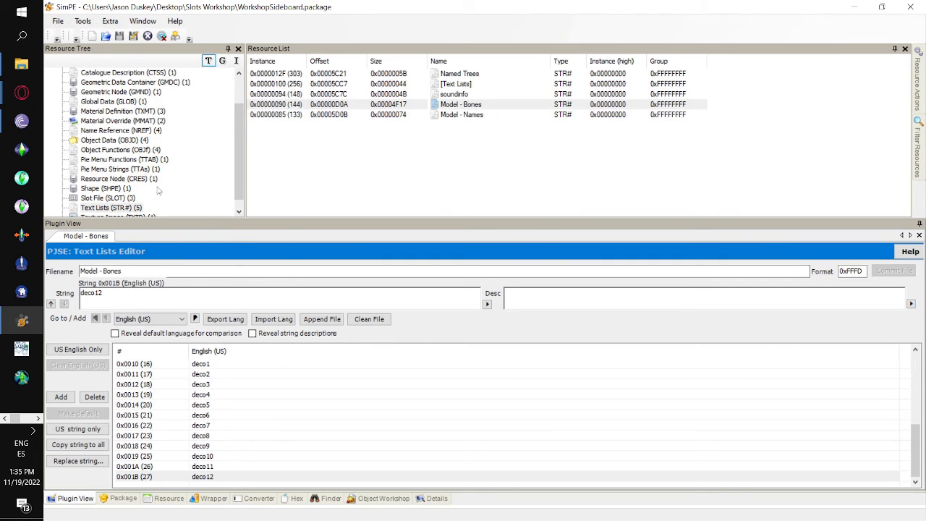
- Record the deco string range 16-27 at the end of the Blender notes in Notepad, and return to SimPE
left_click(38, 419)
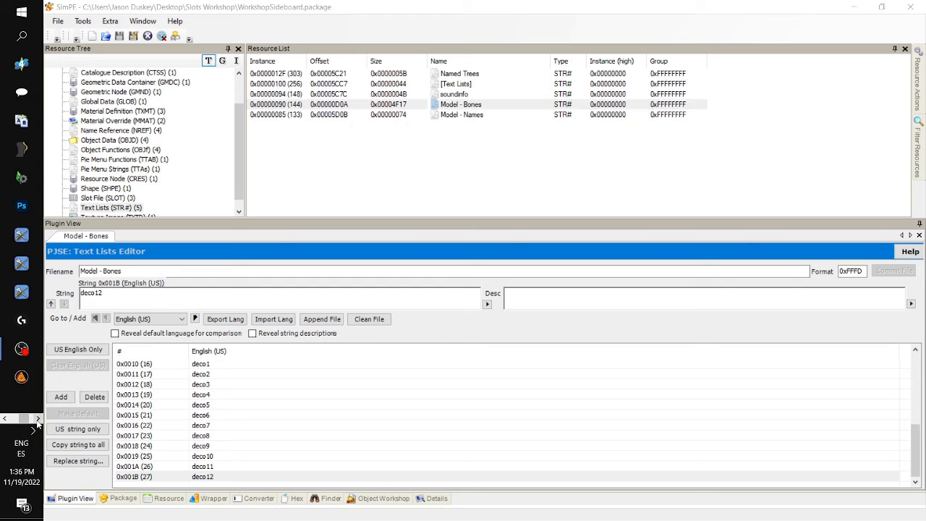
mouse_move(21, 179)
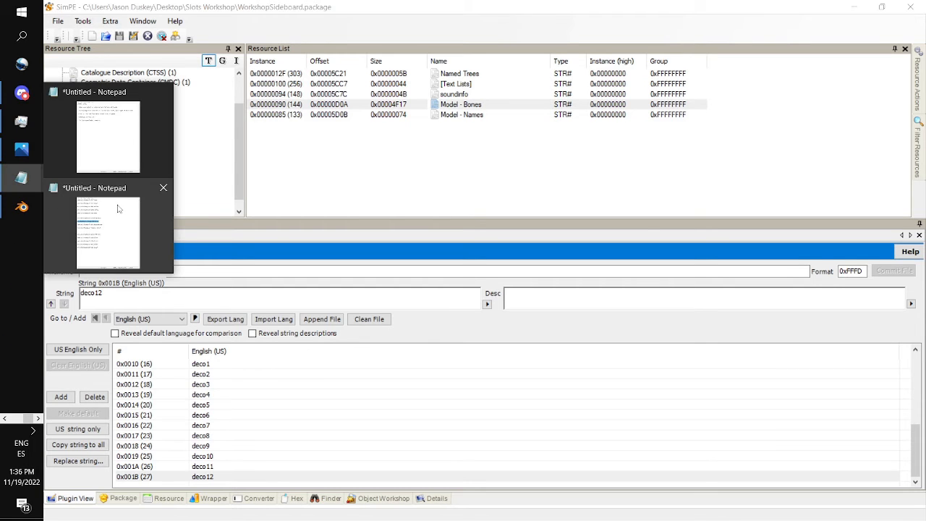
left_click(108, 130)
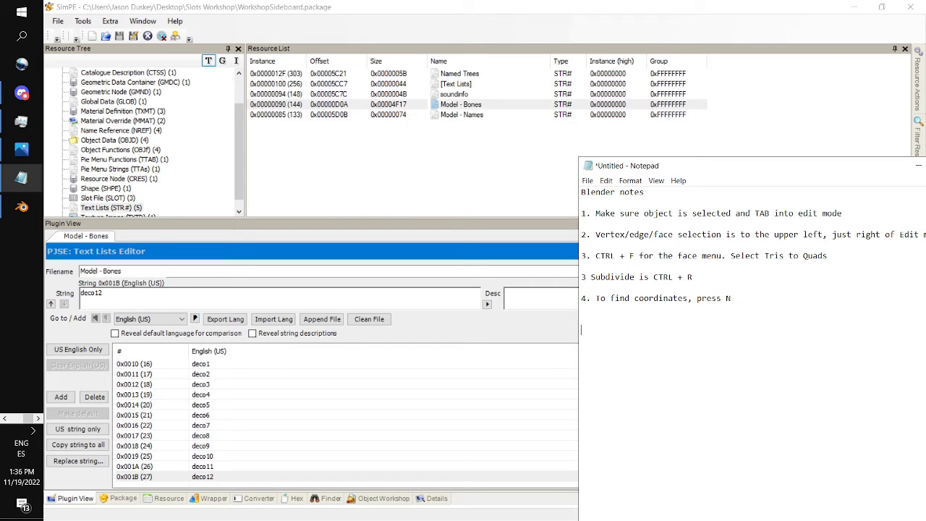
type("16-27")
left_click(241, 190)
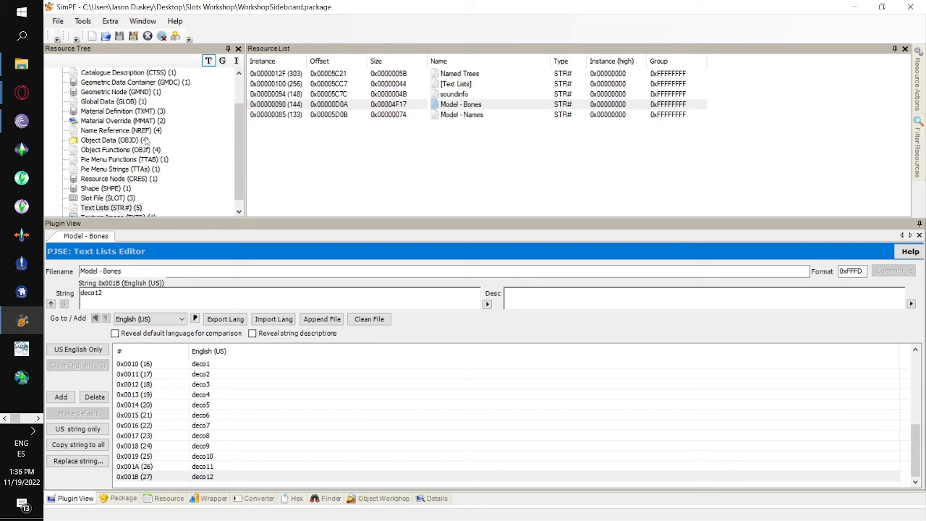
- List the Object Data (OBJD) resources sorted by name and view the Main, Lead, (1,0) and (2,0) entries
left_click(115, 140)
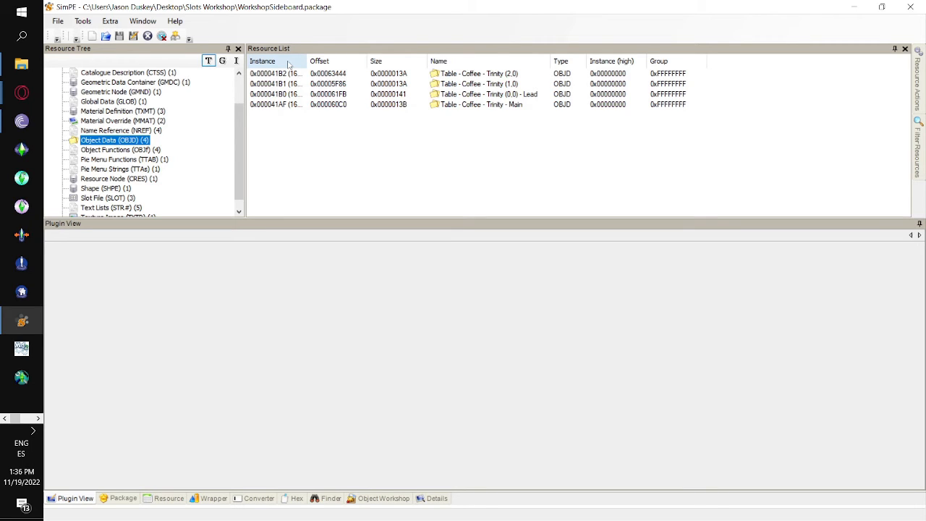
left_click(490, 64)
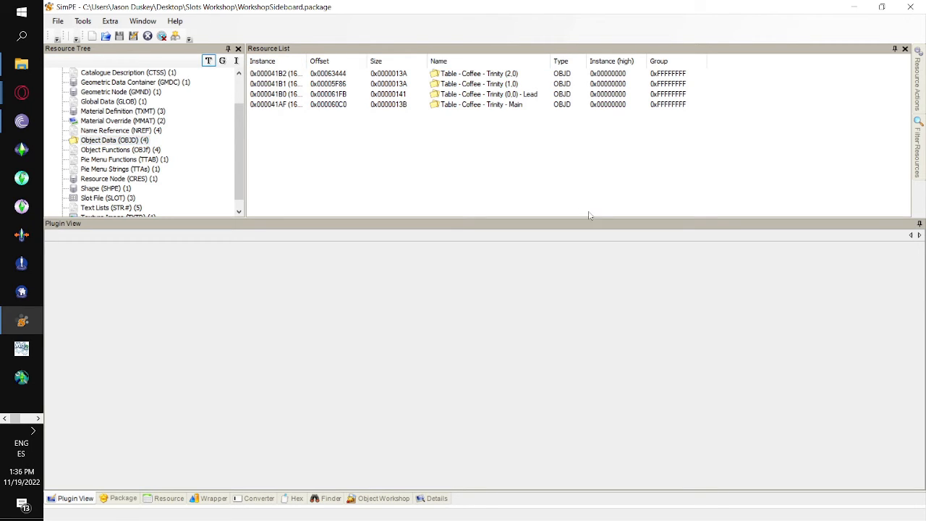
left_click(515, 63)
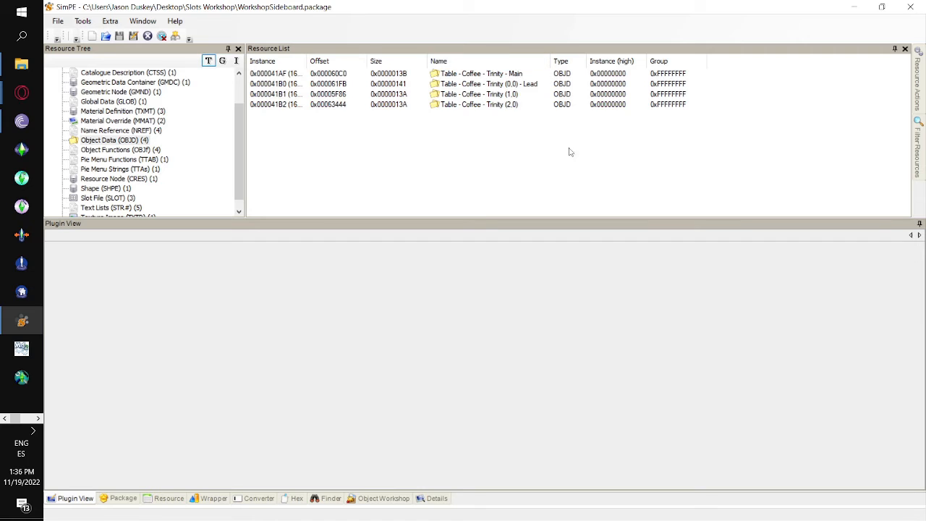
left_click(530, 74)
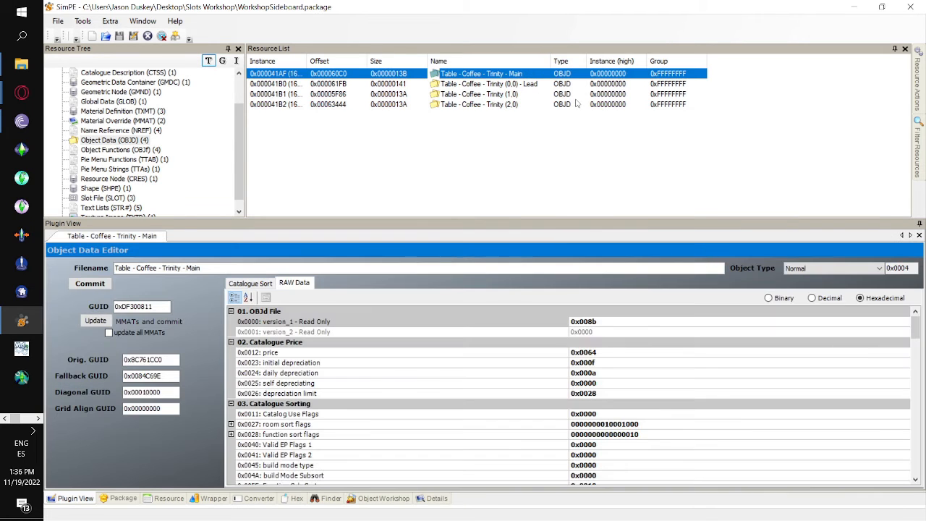
left_click(544, 85)
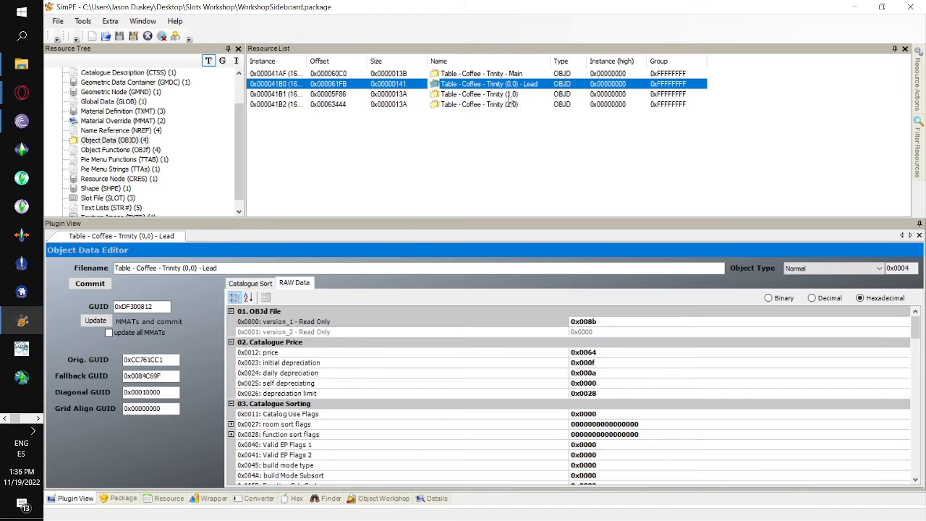
left_click(510, 95)
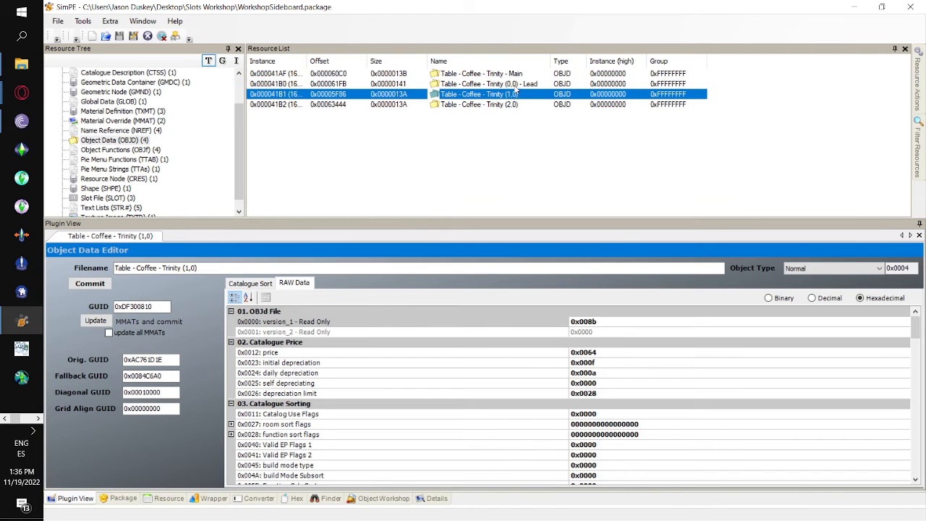
left_click(513, 105)
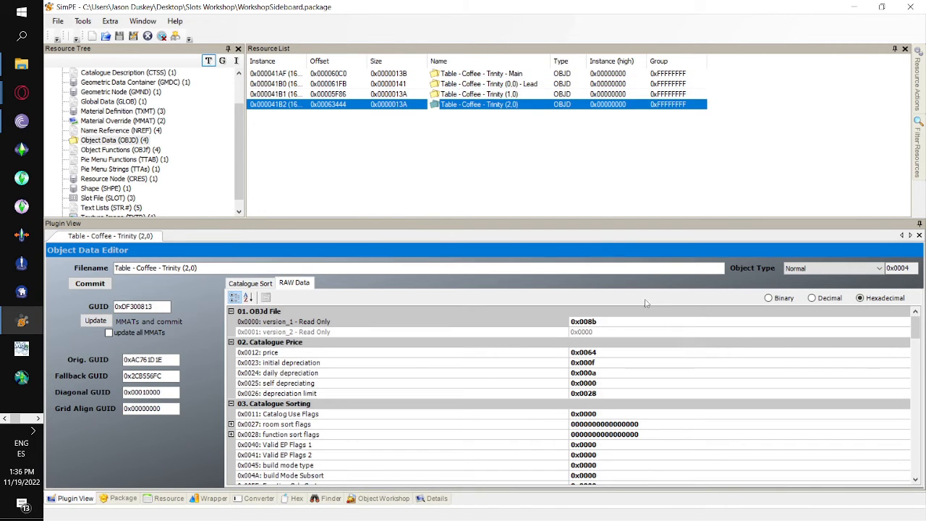
- Show the (2,0) tile's raw data in decimal, collapse categories 01 to 06, and select the slots id under Resource cross-refs
left_click(811, 298)
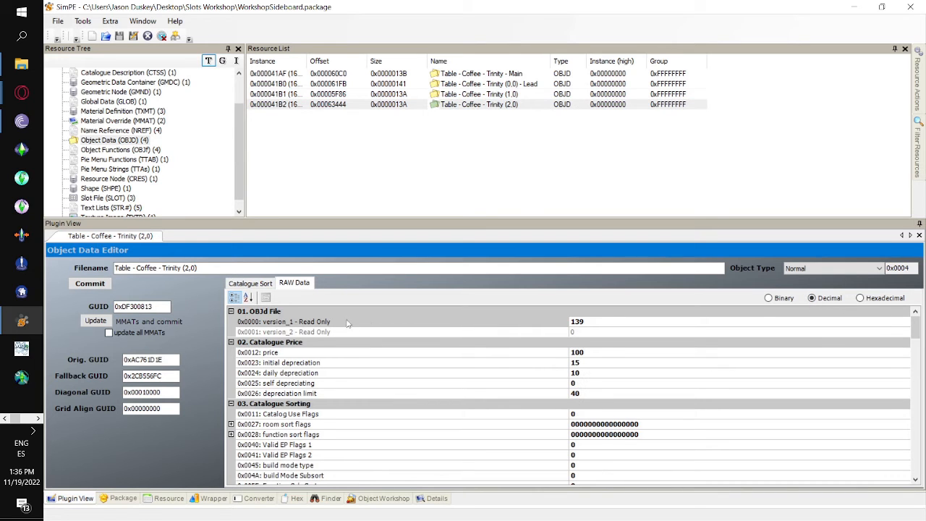
left_click(230, 311)
left_click(231, 321)
left_click(230, 331)
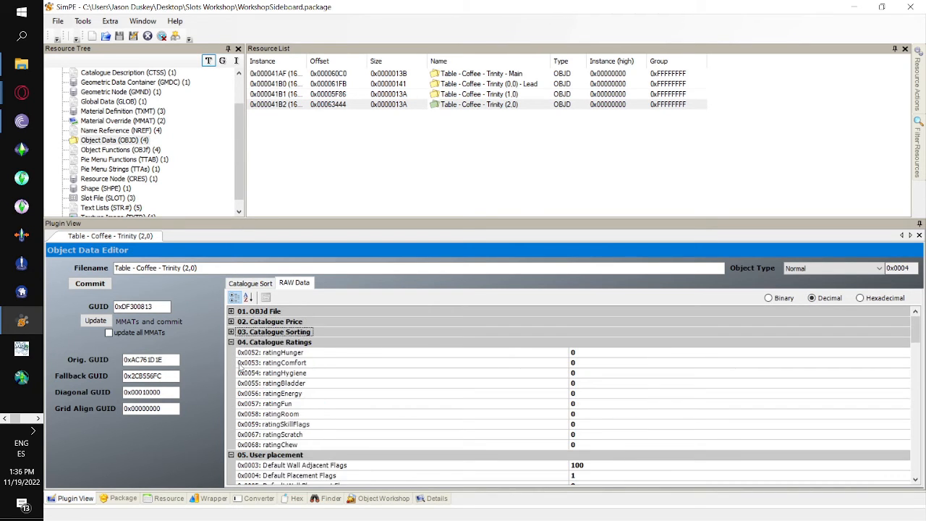
left_click(230, 342)
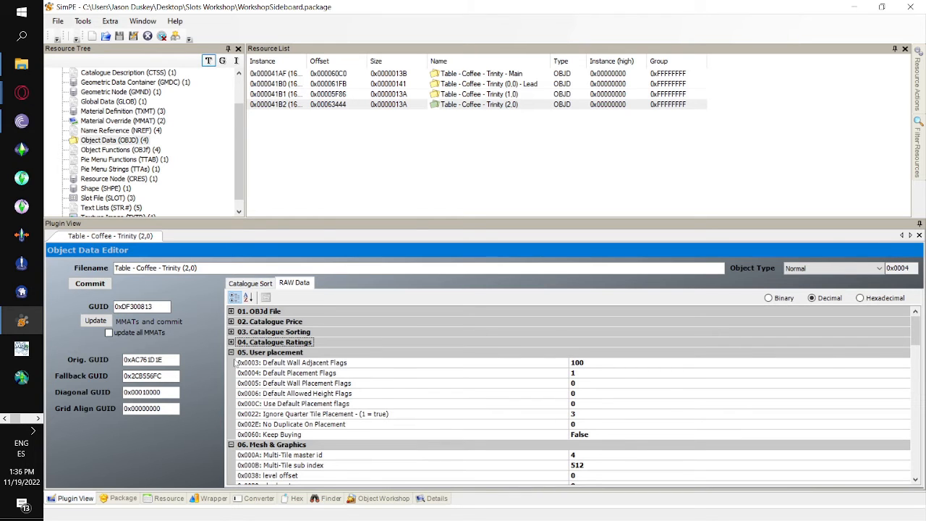
left_click(231, 352)
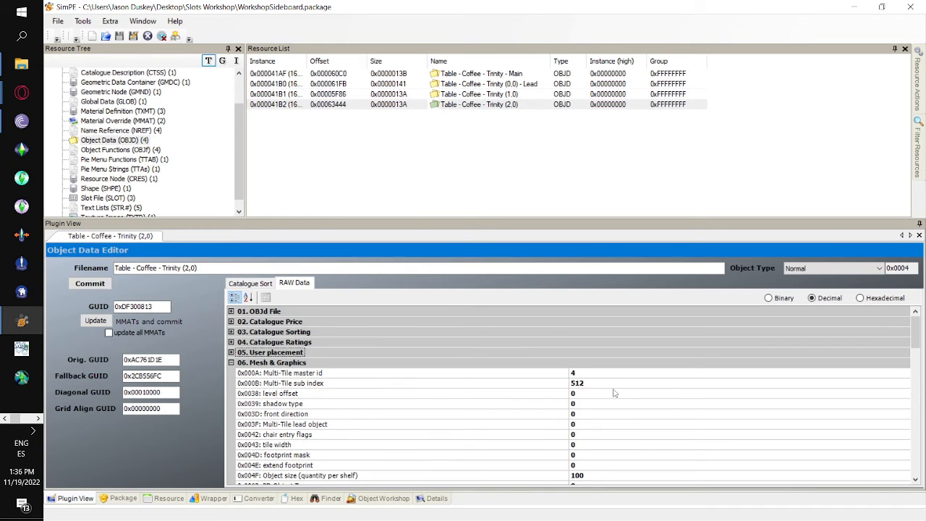
left_click(231, 363)
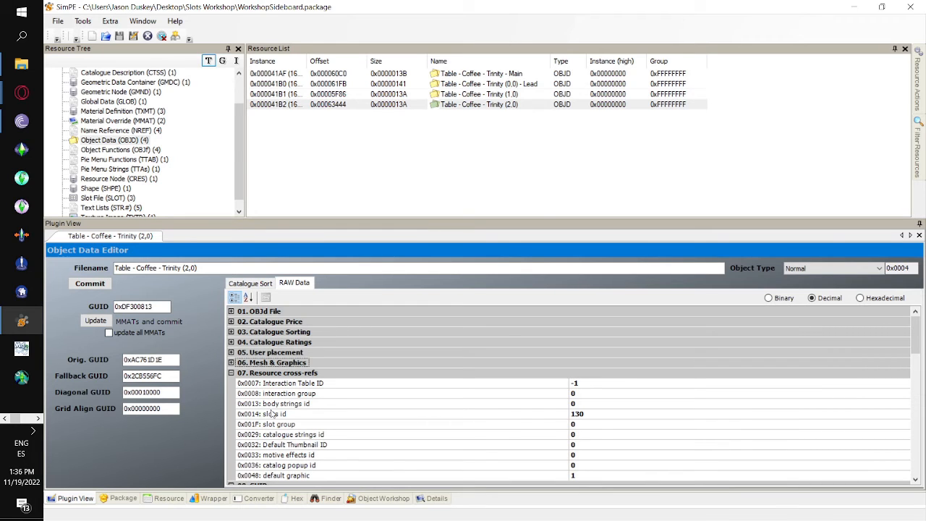
left_click(617, 414)
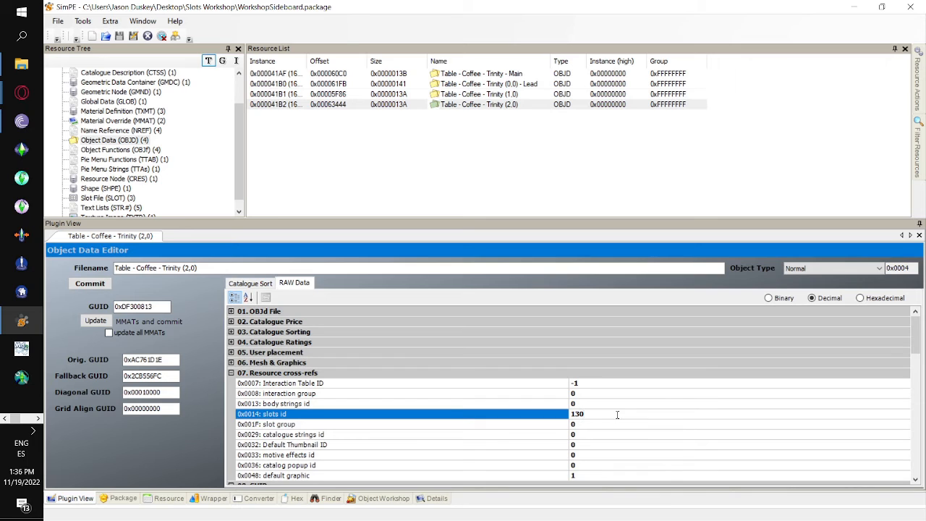
- Look up the slots id of the (0,0) - Lead tile and write 129 in the Notepad notes
left_click(562, 84)
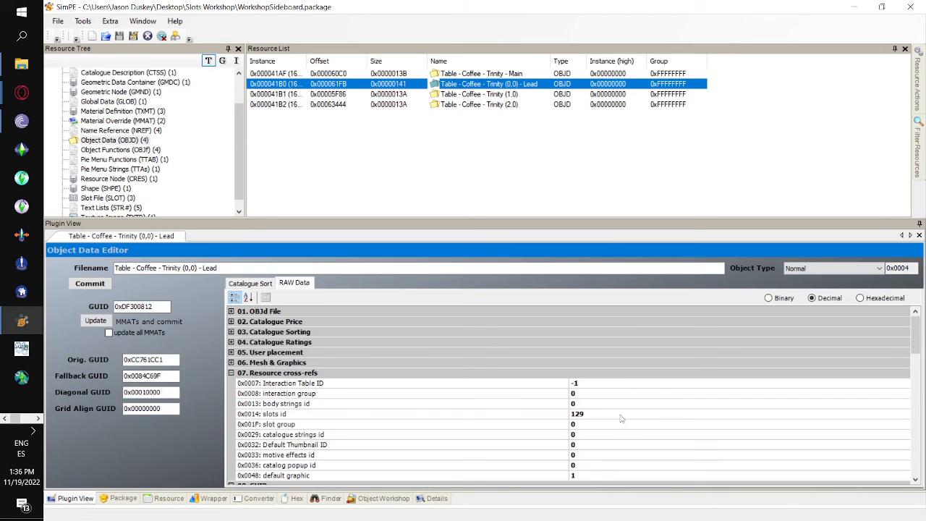
left_click(629, 413)
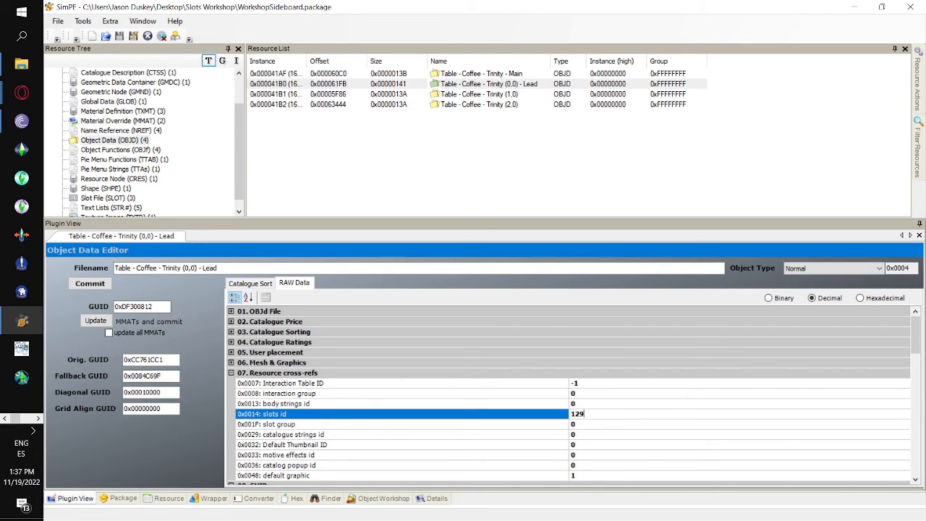
key("alt+Tab")
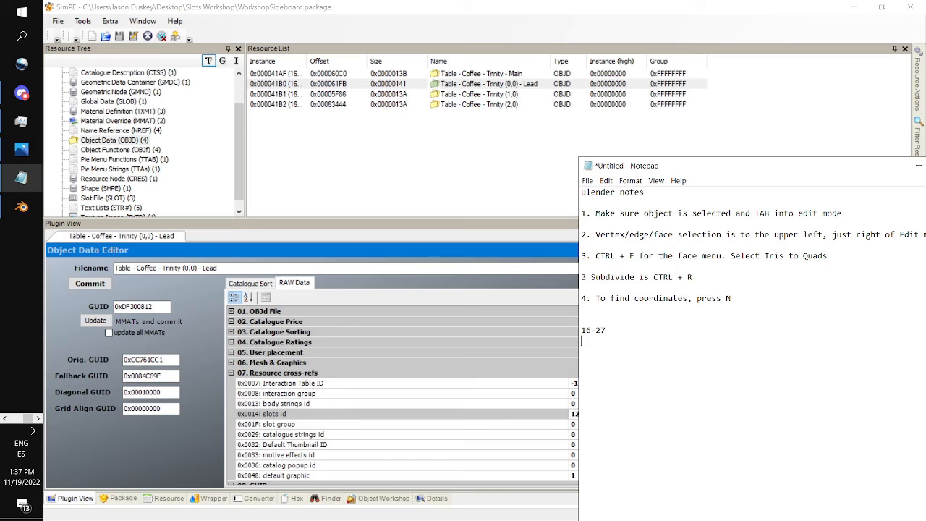
type("129")
left_click(433, 85)
- Look up the slots id of the (1,0) tile and add 128 to the Notepad notes
left_click(434, 94)
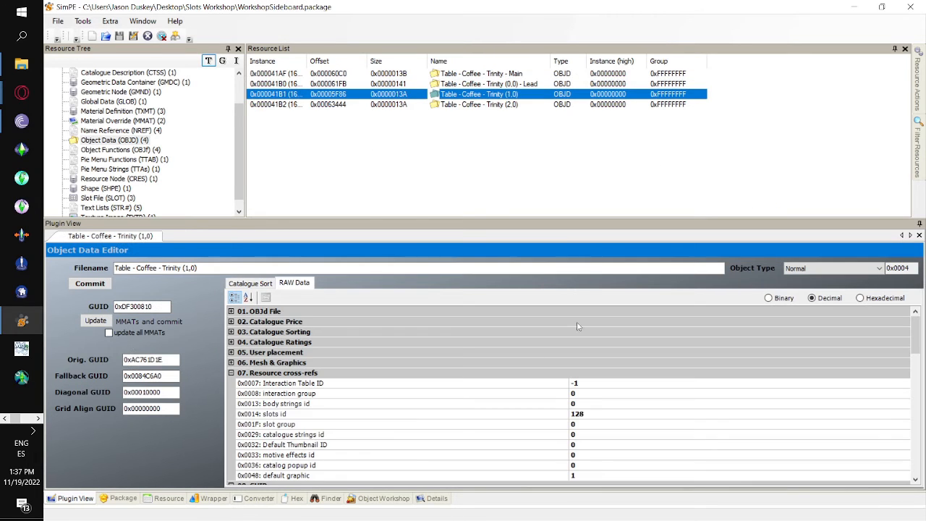
left_click(601, 414)
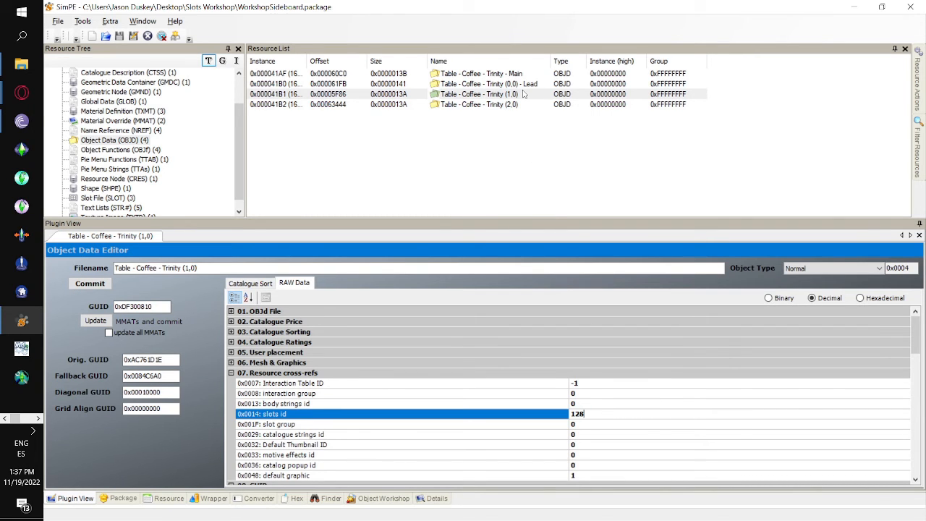
key("alt+Tab")
type("128")
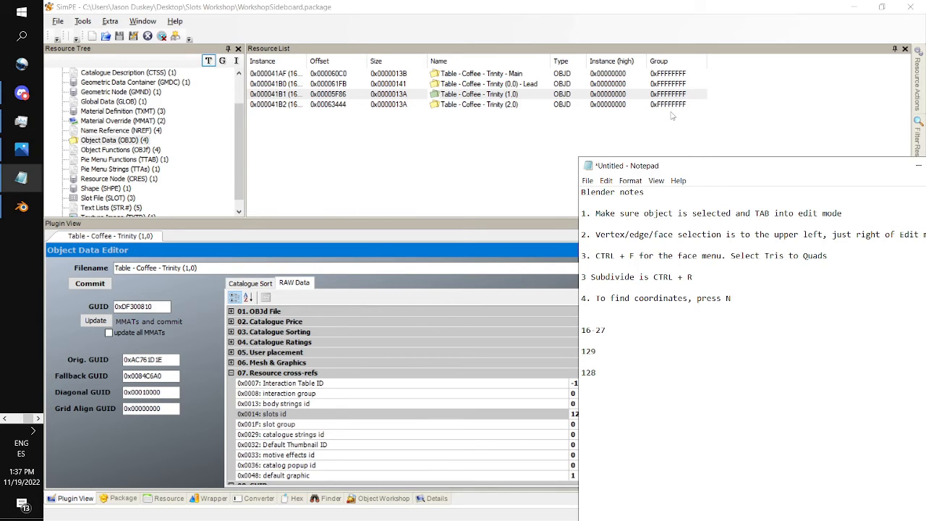
left_click(671, 116)
- Look up the slots id of the (2,0) tile and add 130 to the Notepad notes
left_click(531, 103)
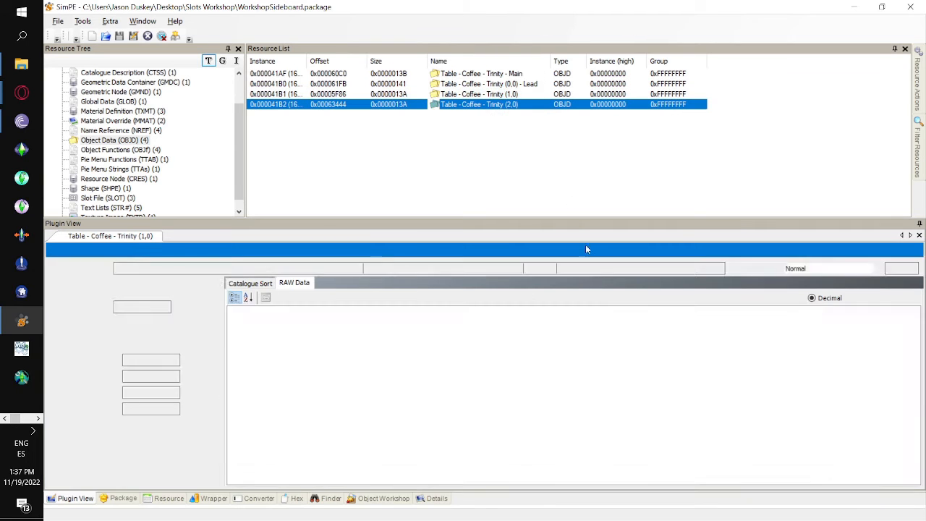
left_click(599, 415)
key("alt+Tab")
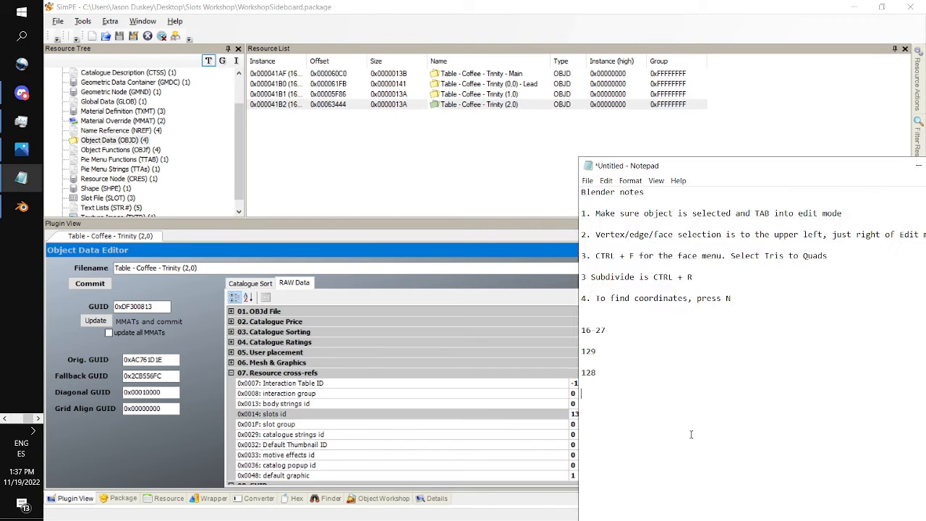
type("130")
- List the Slot File (SLOT) resources sorted by instance, open instance 128, and consult the slots id notes in Notepad
scroll(175, 189, "down", 1)
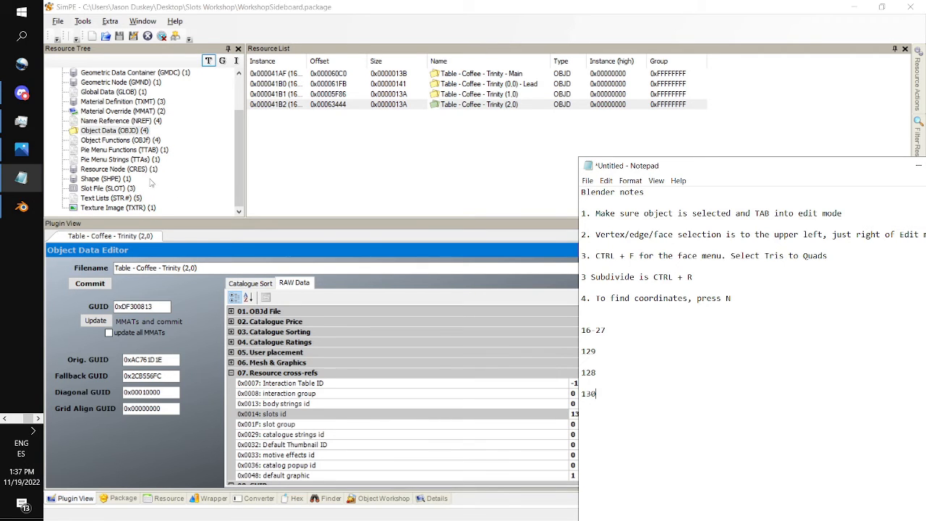
scroll(141, 192, "up", 2)
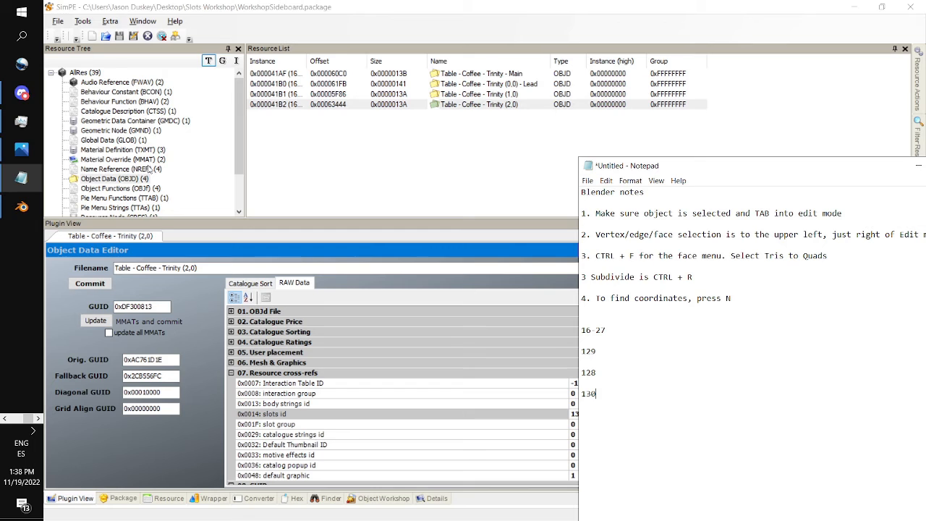
scroll(149, 171, "down", 1)
scroll(145, 173, "down", 1)
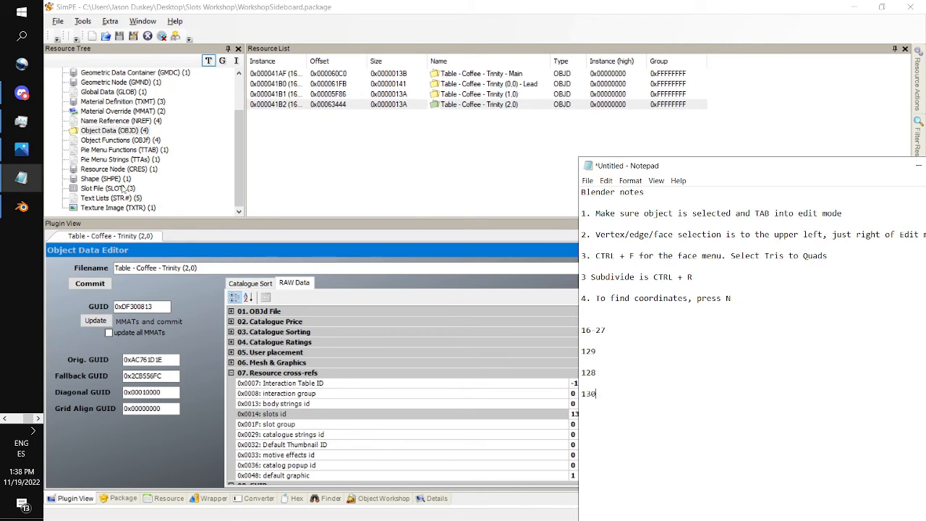
left_click(125, 188)
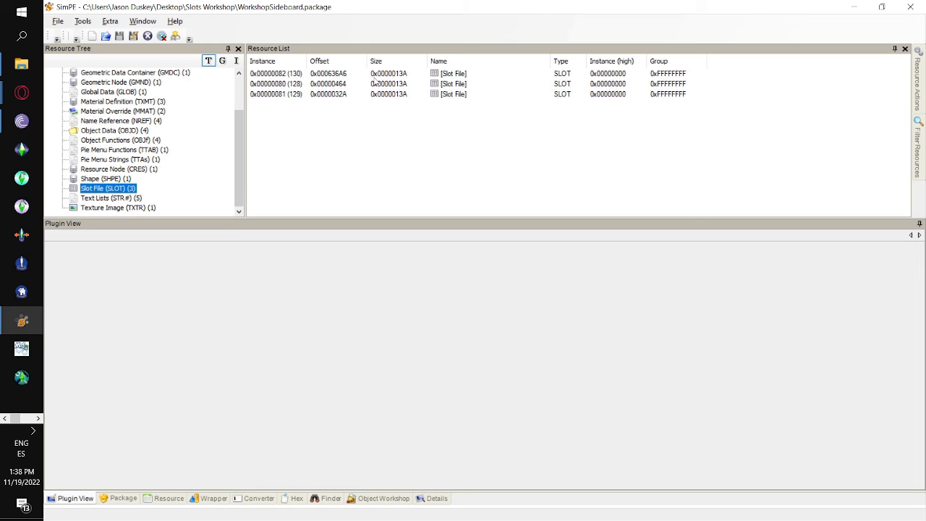
left_click(296, 64)
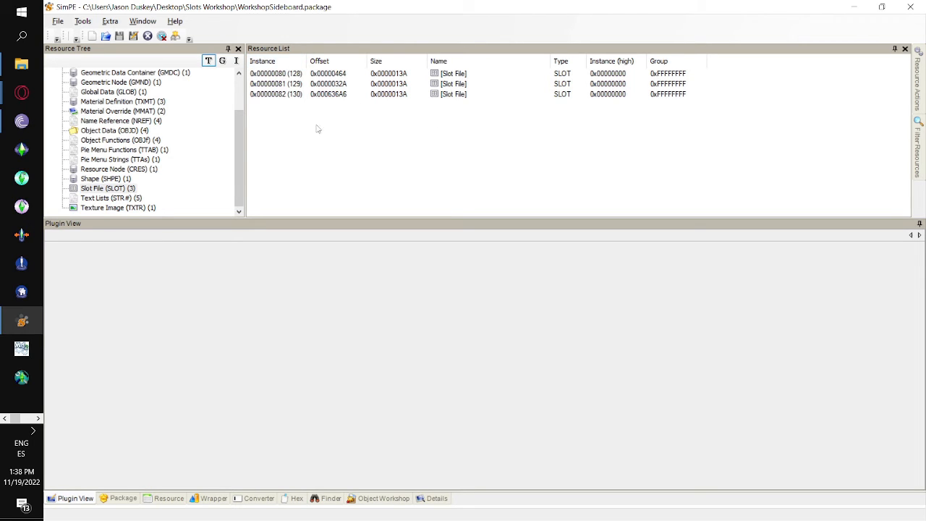
left_click(318, 73)
key("alt+Tab")
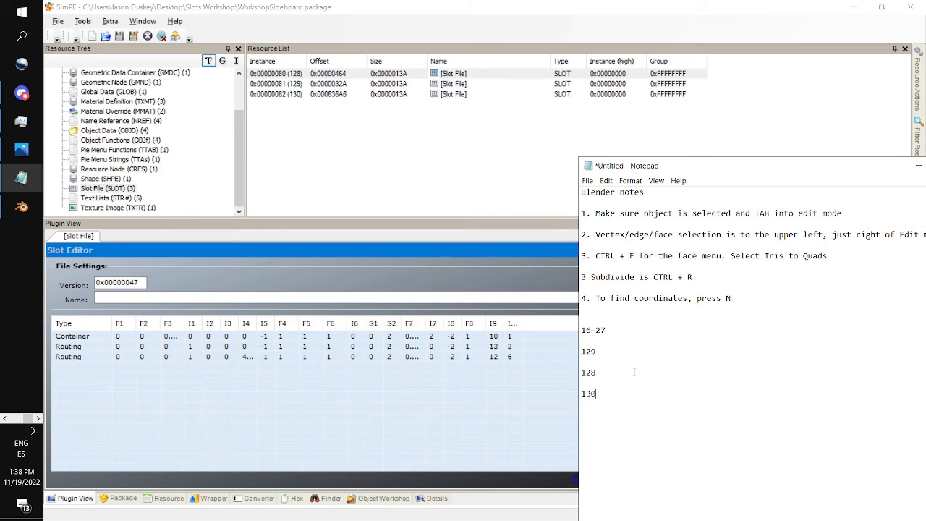
- Open slot file instance 129 in SimPE, select its Container entry, and widen the truncated columns to show their full values
left_click(337, 83)
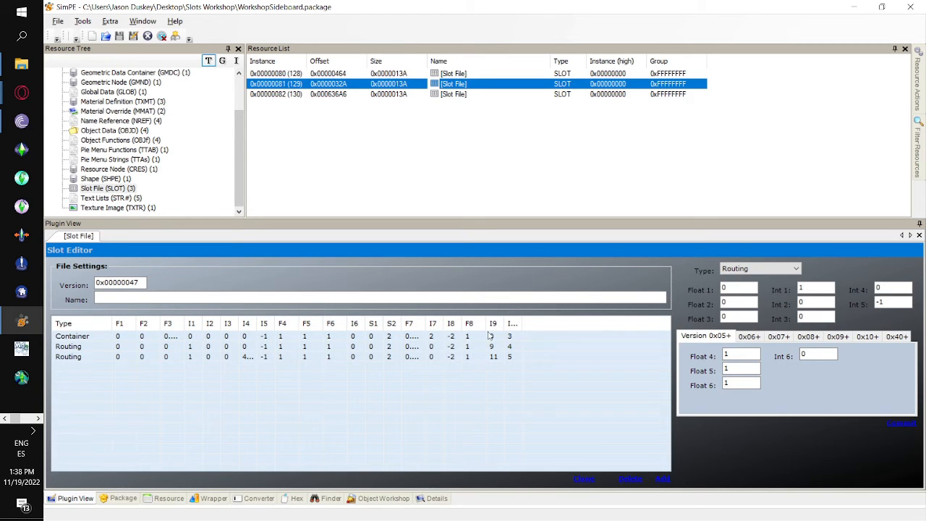
left_click(517, 337)
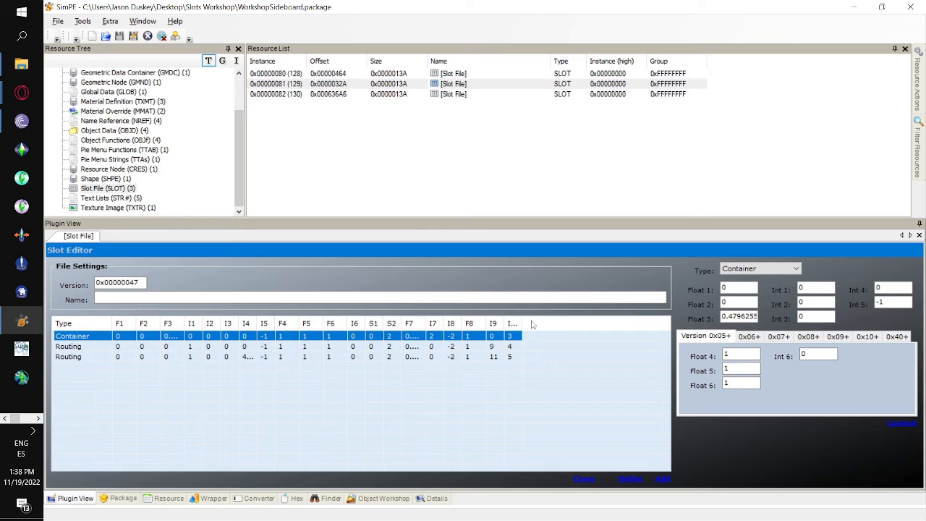
left_click_drag(521, 323, 449, 322)
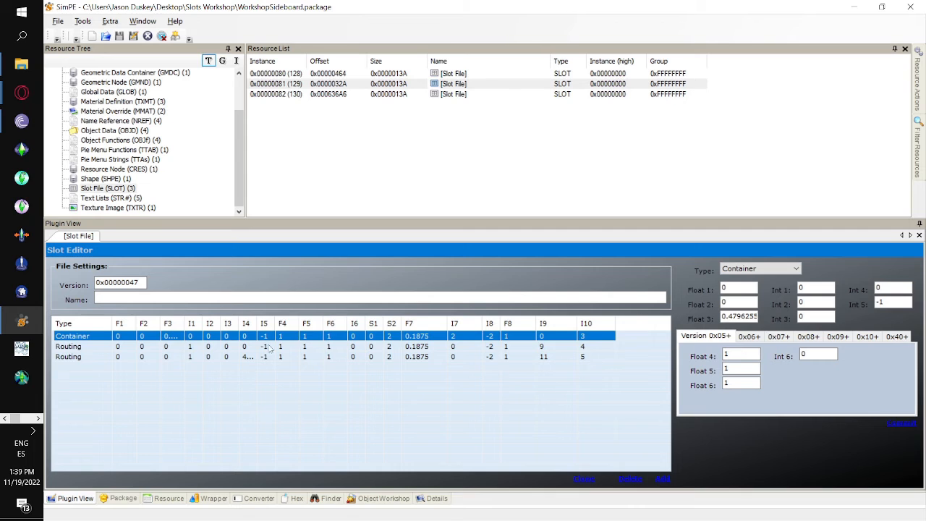
left_click_drag(257, 325, 267, 325)
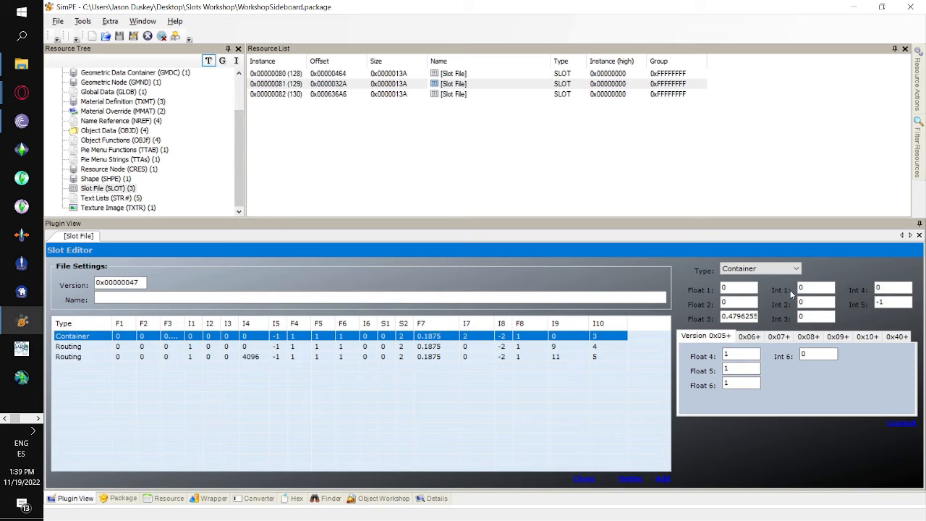
- Clone the Container entry of slot file 129 four times and widen the F3 column to show its full values
left_click(585, 478)
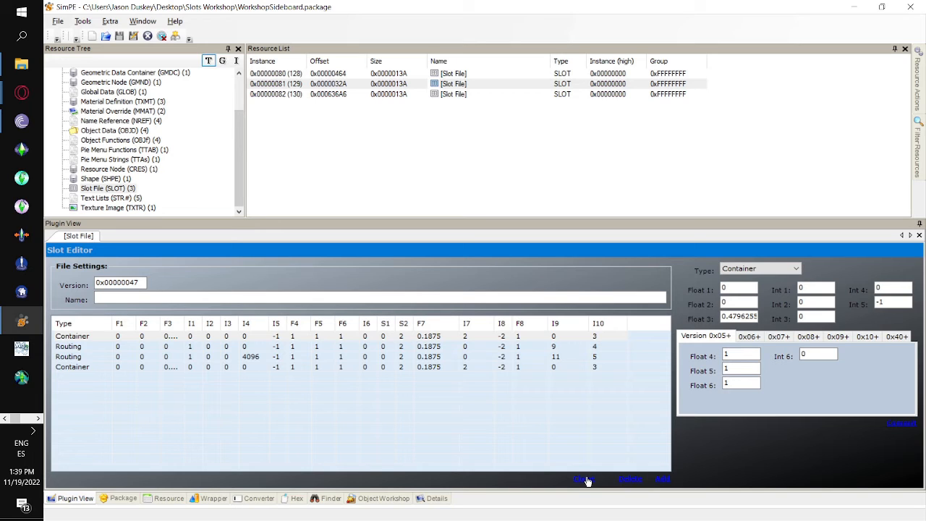
left_click(585, 479)
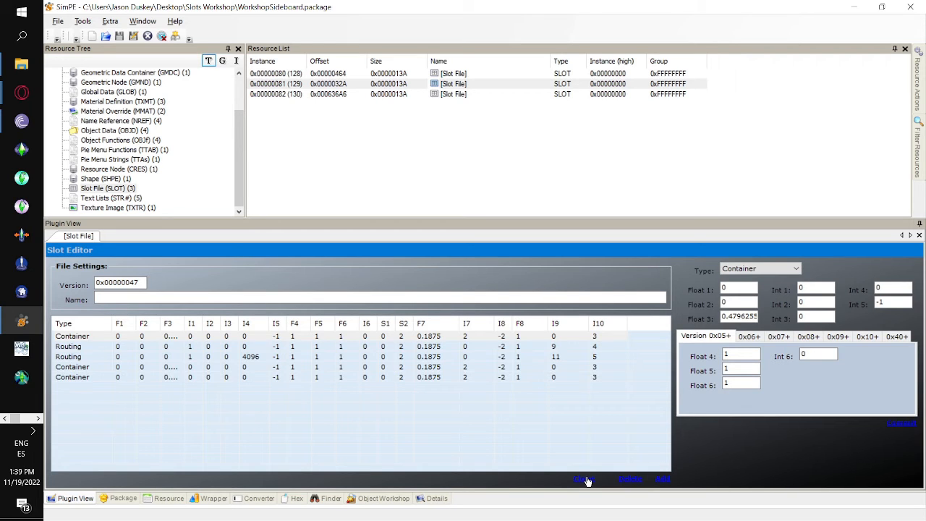
left_click(584, 478)
left_click(585, 478)
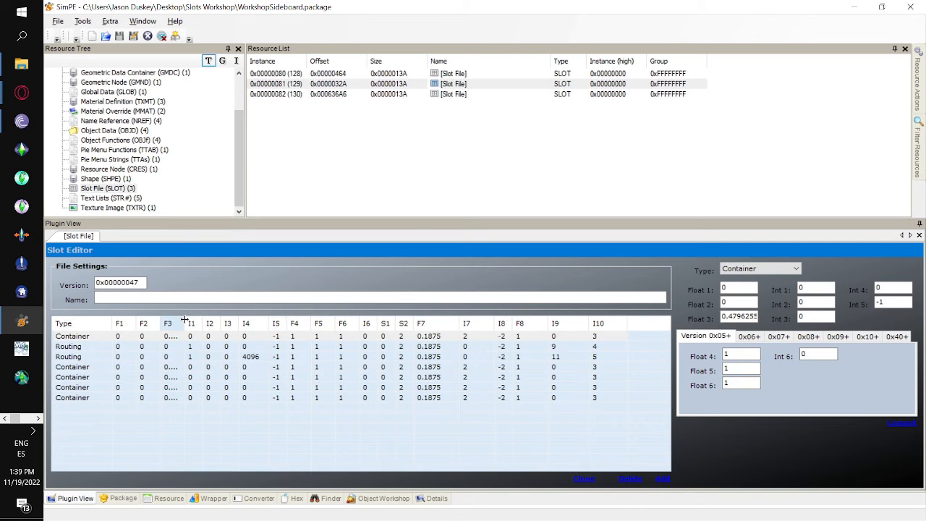
left_click_drag(184, 320, 206, 324)
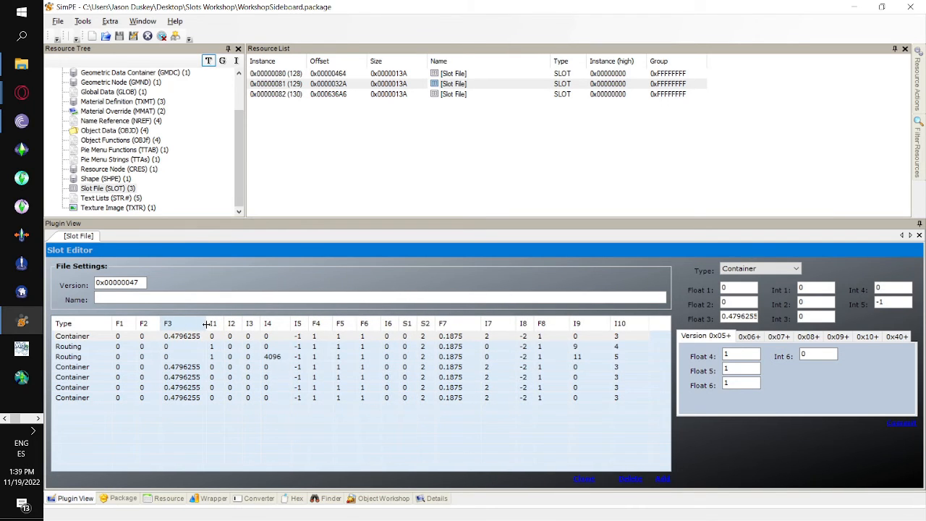
- Consult the slot number range in the Notepad notes and set Int 7 to 8 for the first cloned Container entry
left_click(186, 335)
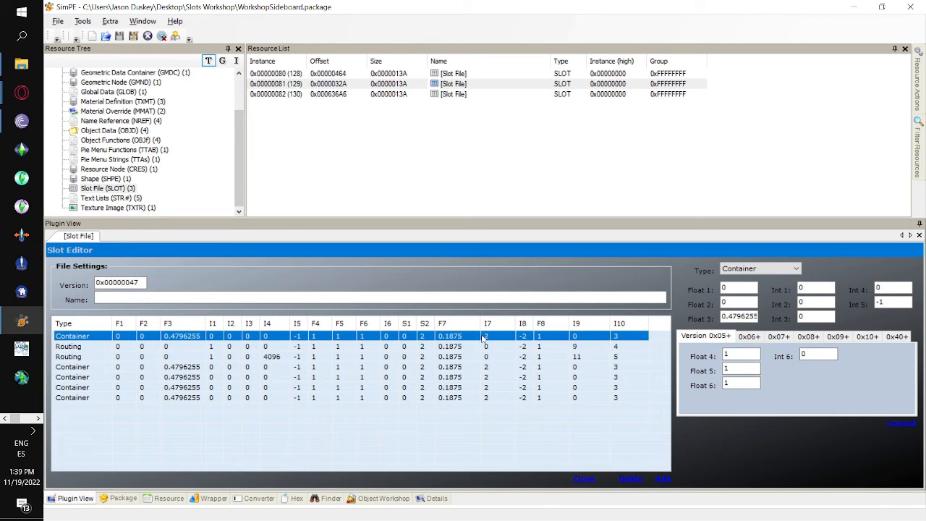
left_click(581, 370)
key("alt+Tab")
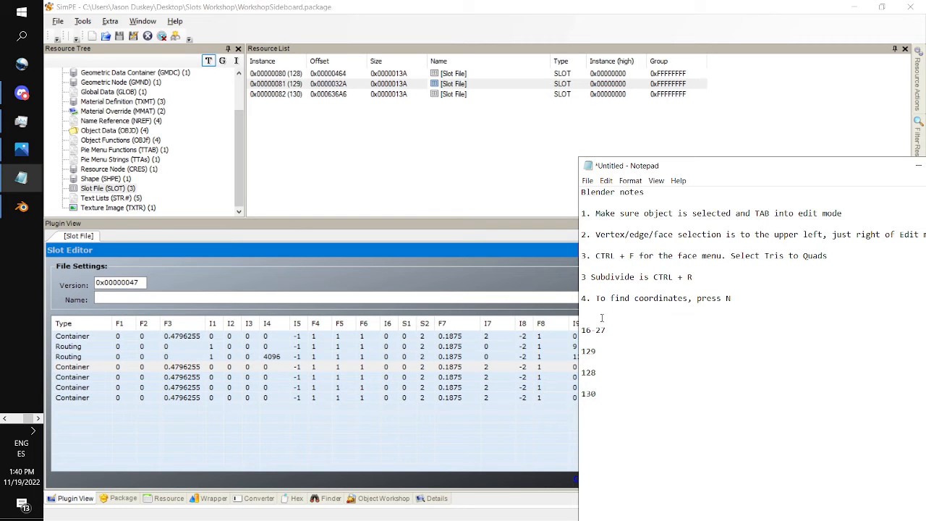
left_click_drag(589, 330, 580, 329)
left_click(495, 370)
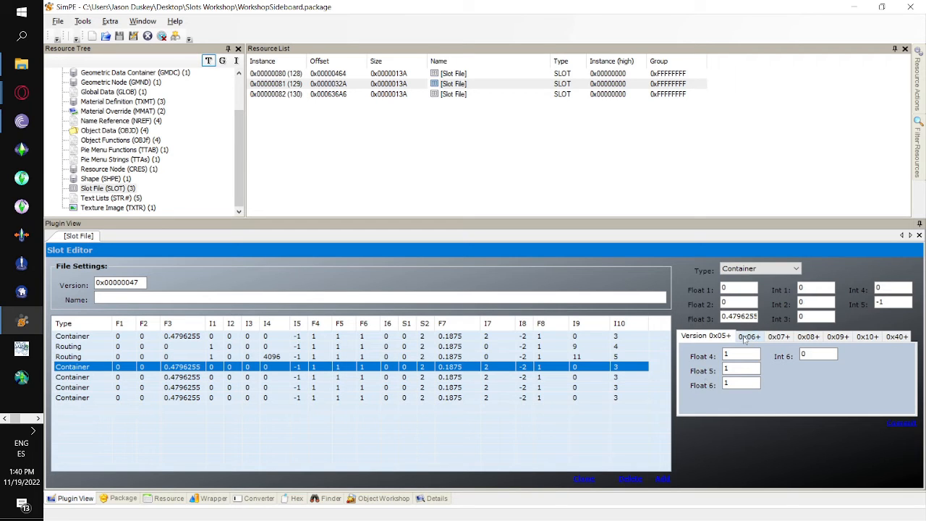
left_click(746, 337)
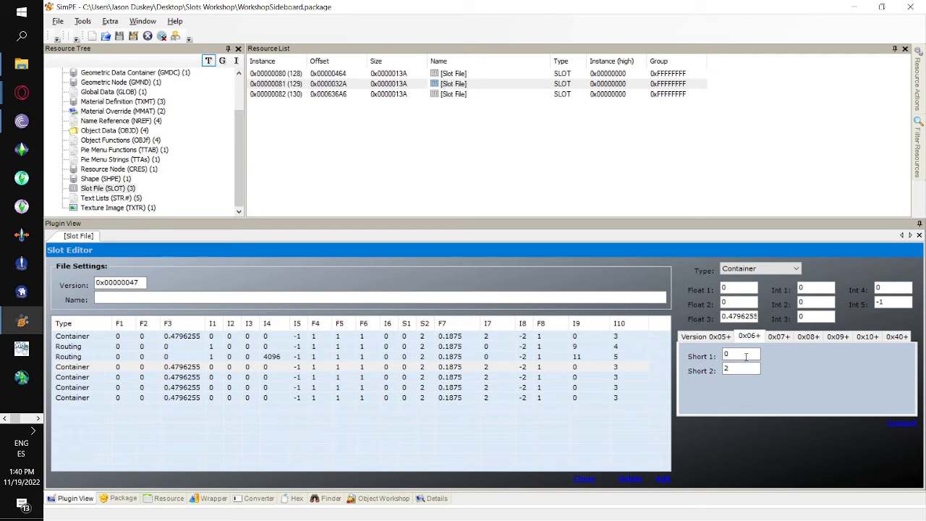
left_click(779, 337)
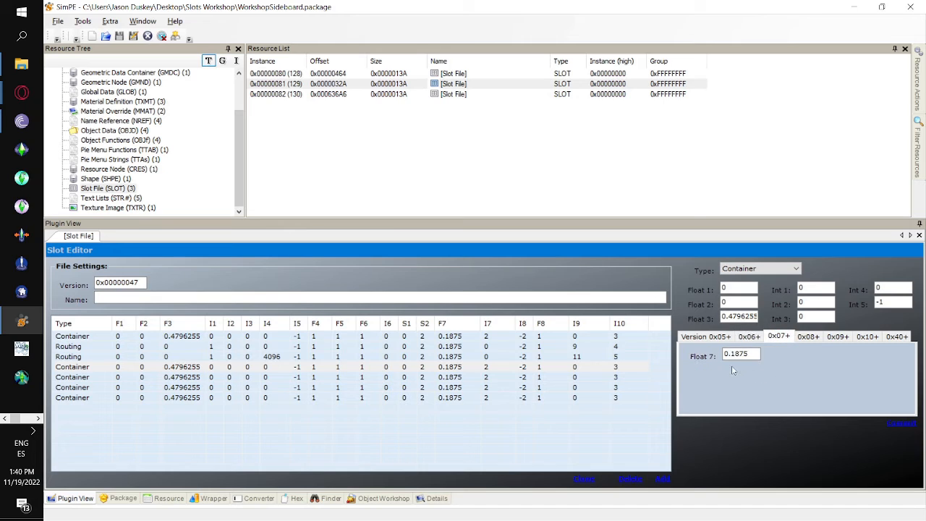
left_click(802, 340)
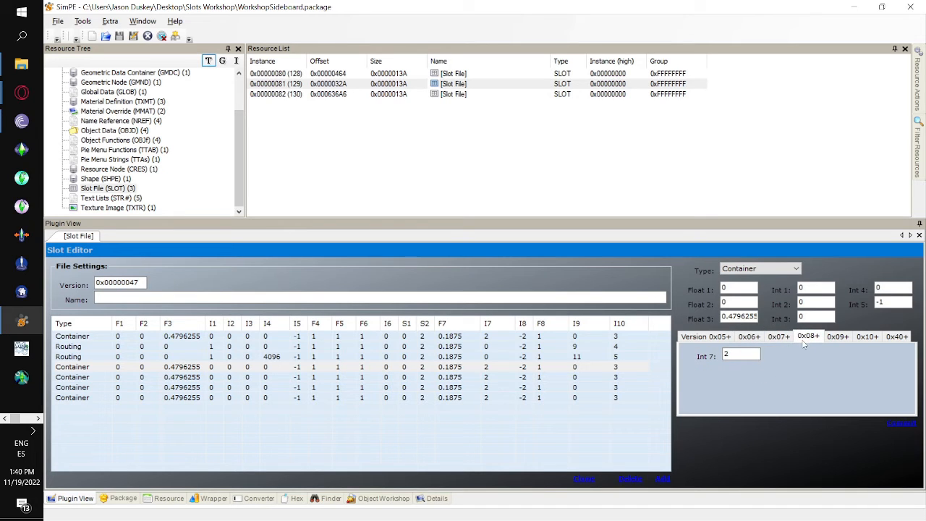
left_click(726, 356)
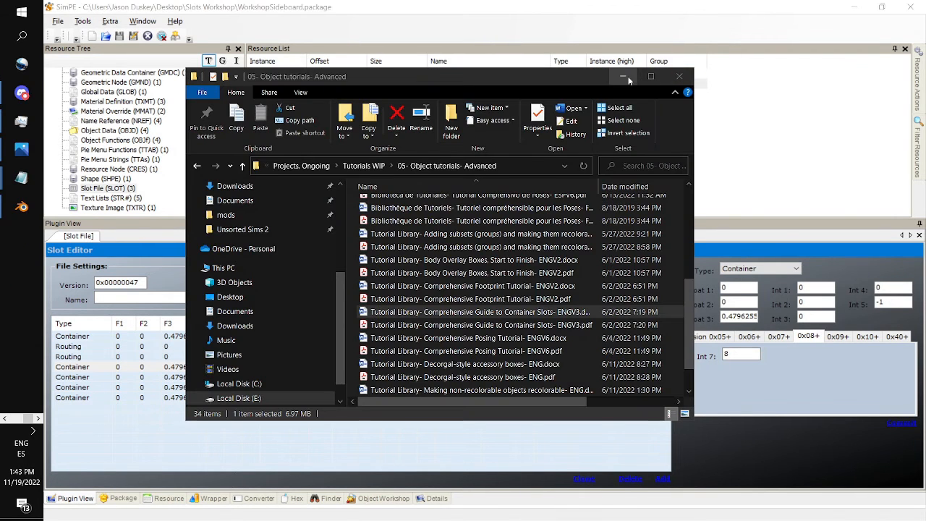
left_click(626, 76)
- Set Int 7 to 8 for the second, third and fourth cloned Container entries
left_click(491, 379)
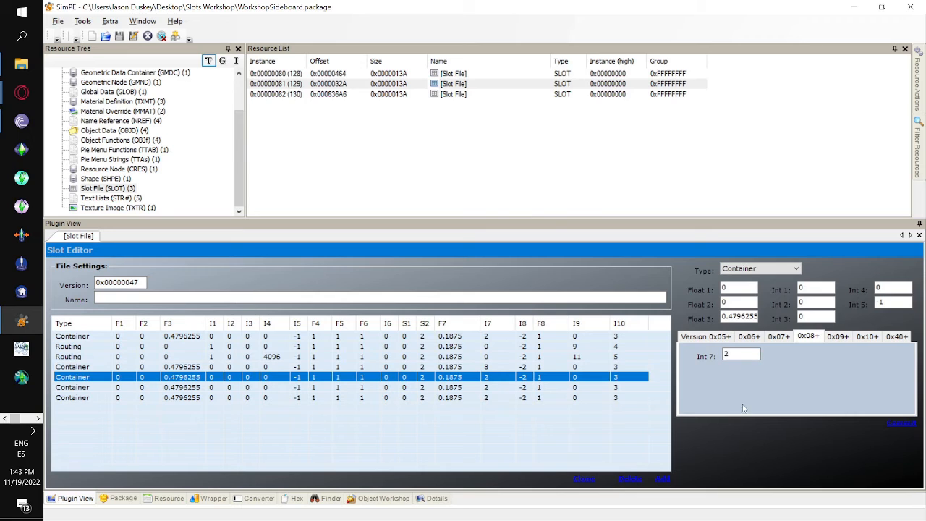
left_click_drag(737, 354, 659, 411)
type("8")
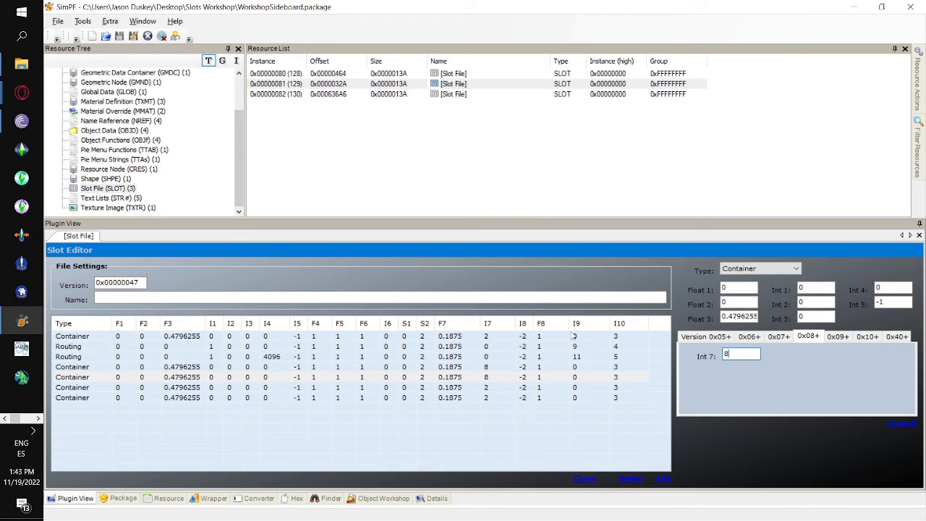
left_click(567, 389)
type("8")
left_click_drag(745, 353, 726, 354)
left_click(497, 398)
type("8")
- Check the starting slot number in the Notepad notes and set Int 9 of the first cloned Container entry to 16
left_click(547, 369)
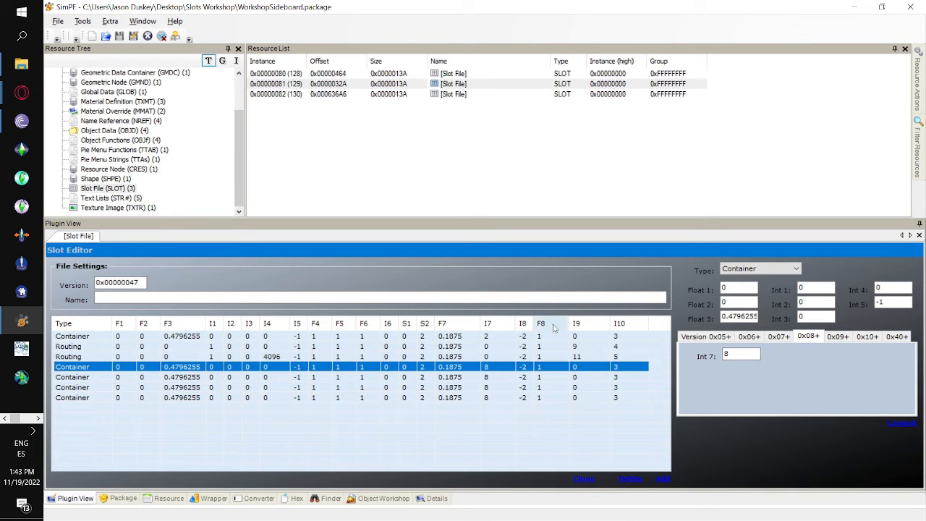
left_click(836, 337)
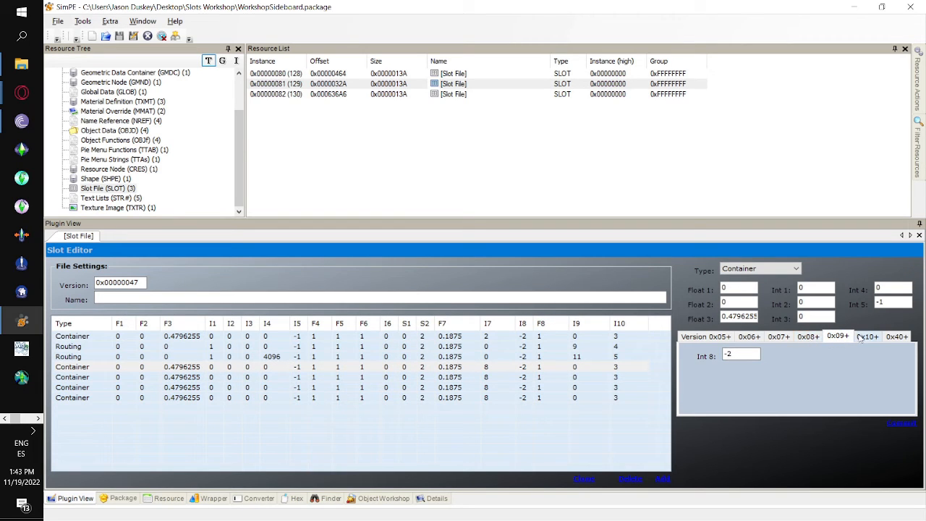
left_click(865, 337)
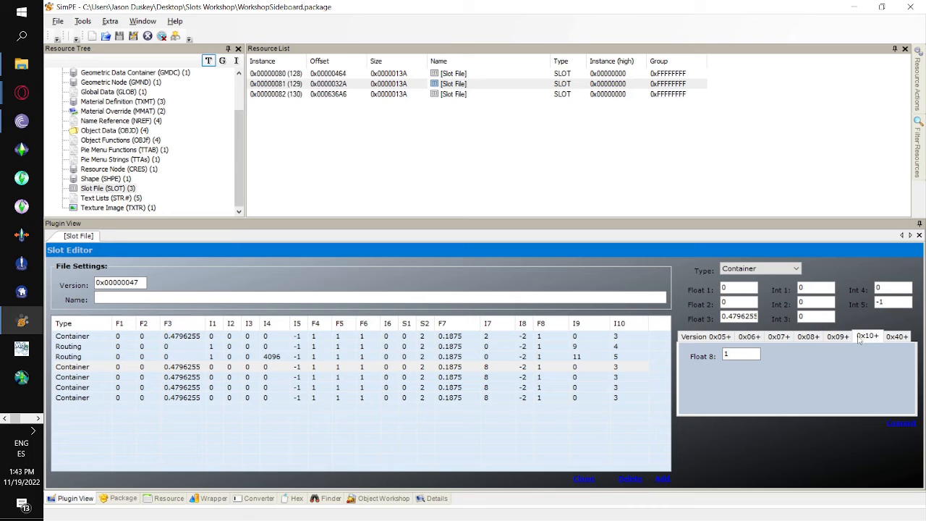
left_click(900, 340)
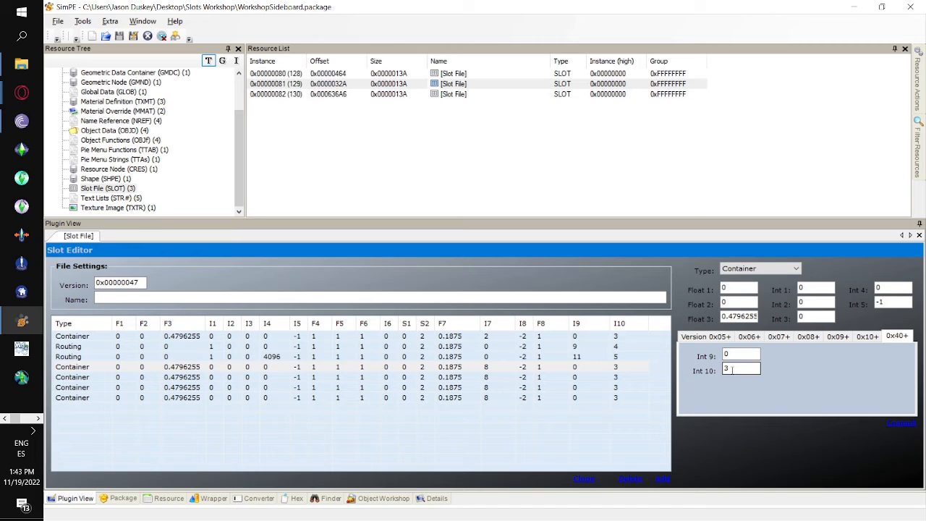
left_click(553, 369)
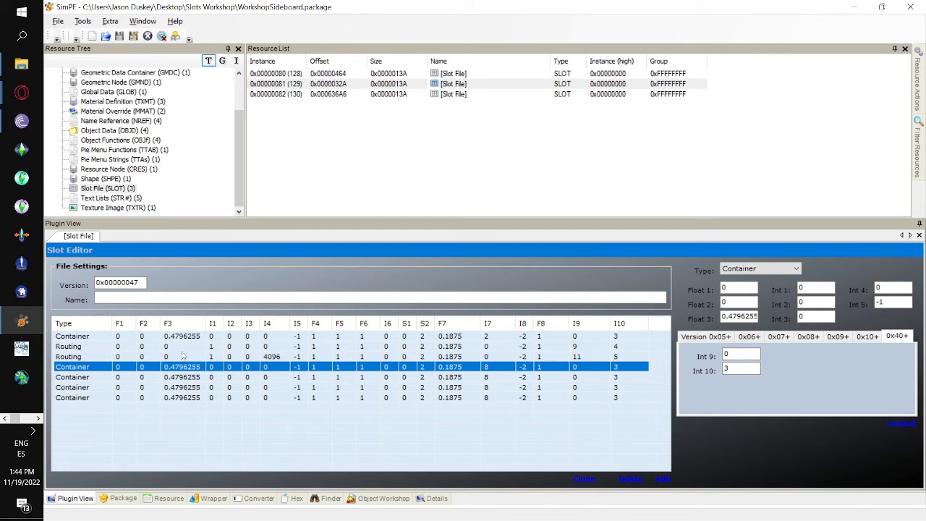
left_click(36, 418)
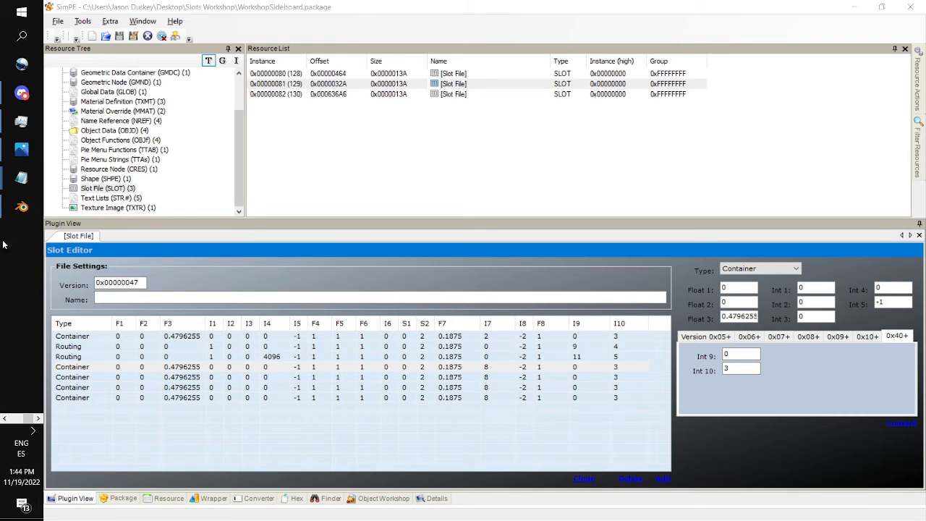
mouse_move(22, 177)
left_click(112, 161)
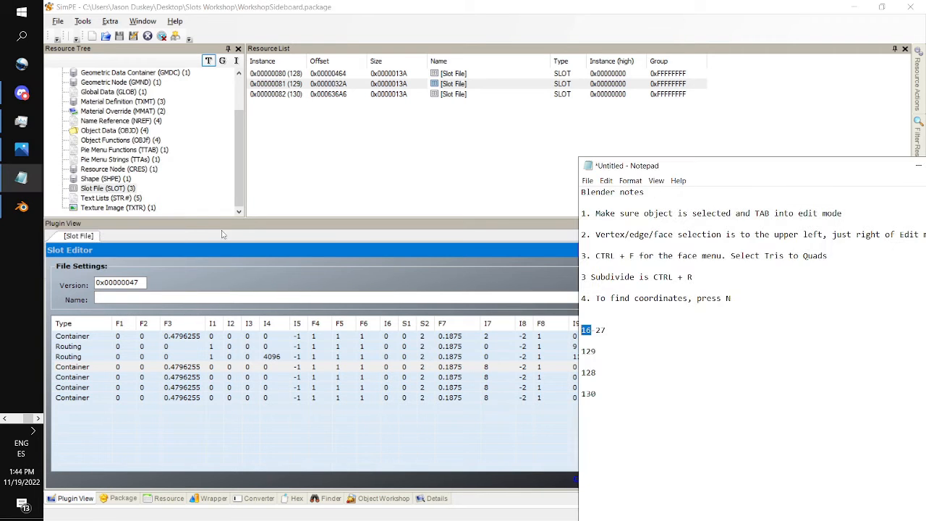
left_click(639, 335)
left_click(442, 261)
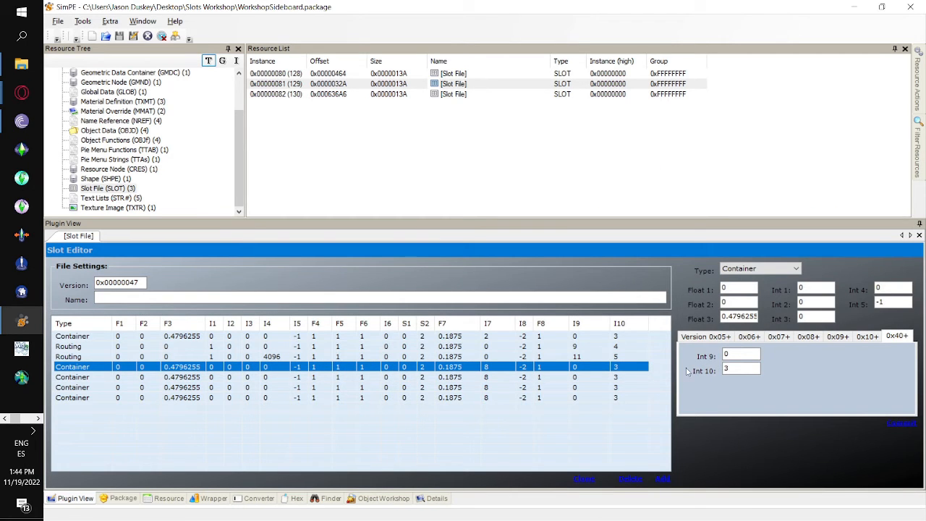
left_click(738, 354)
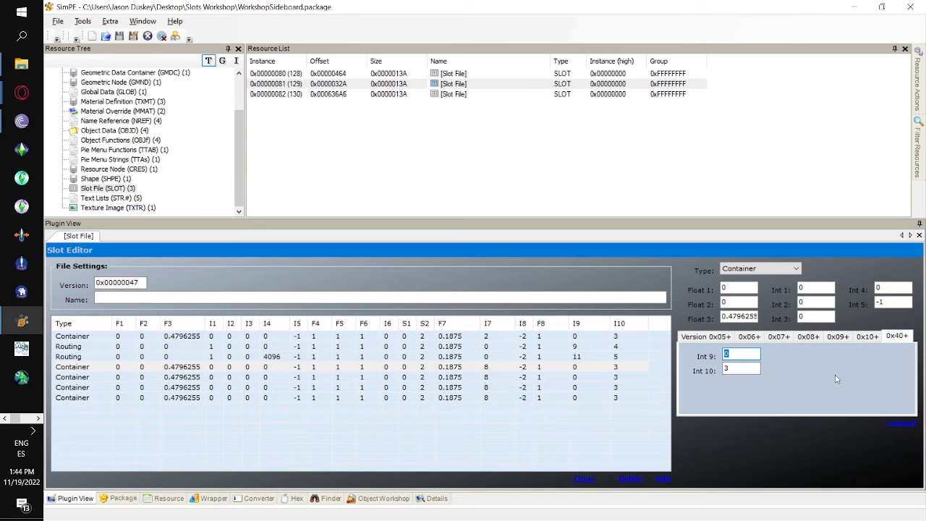
type("16")
- Set Int 9 of the second, third and fourth cloned Container entries to 17, 18 and 19
left_click(572, 377)
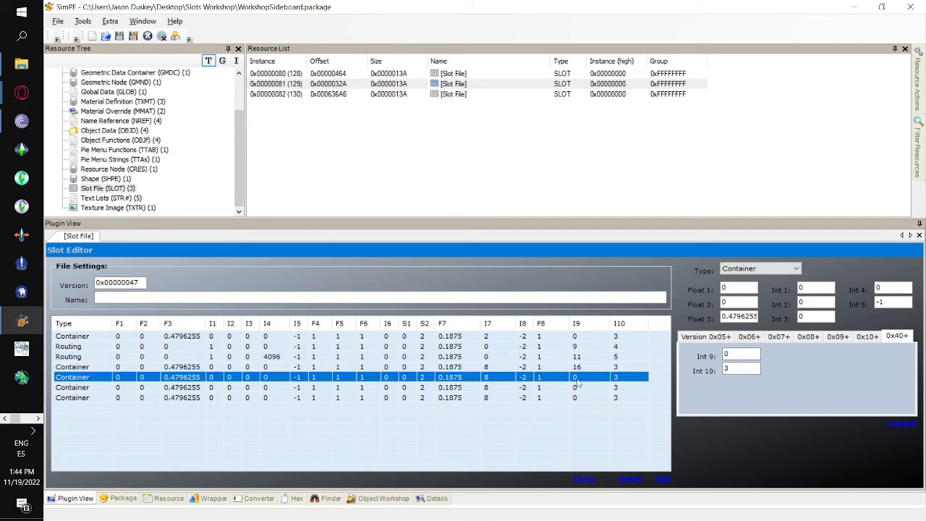
type("1")
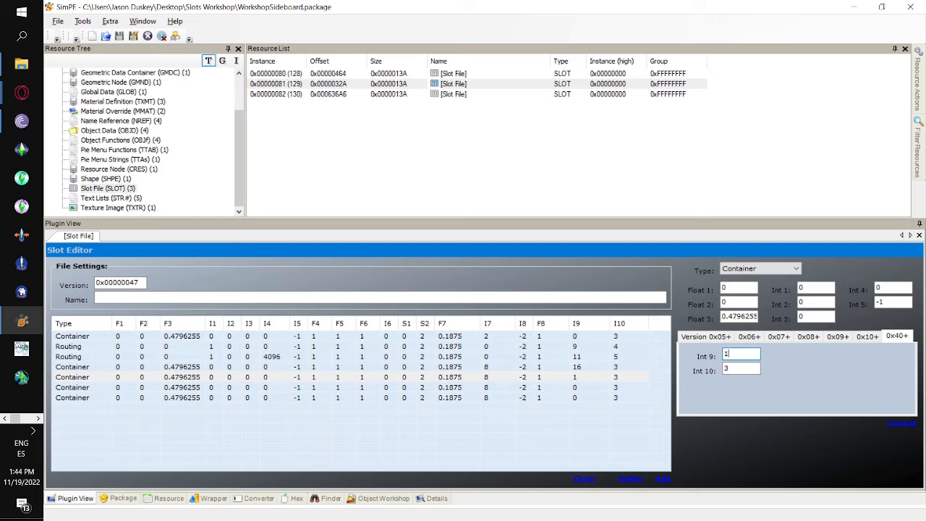
type("7")
left_click(581, 389)
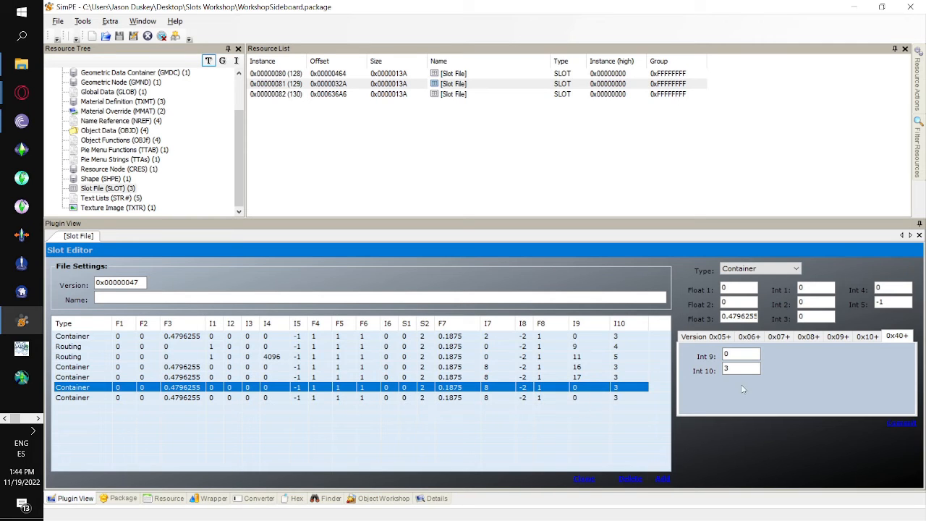
left_click(737, 354)
type("18")
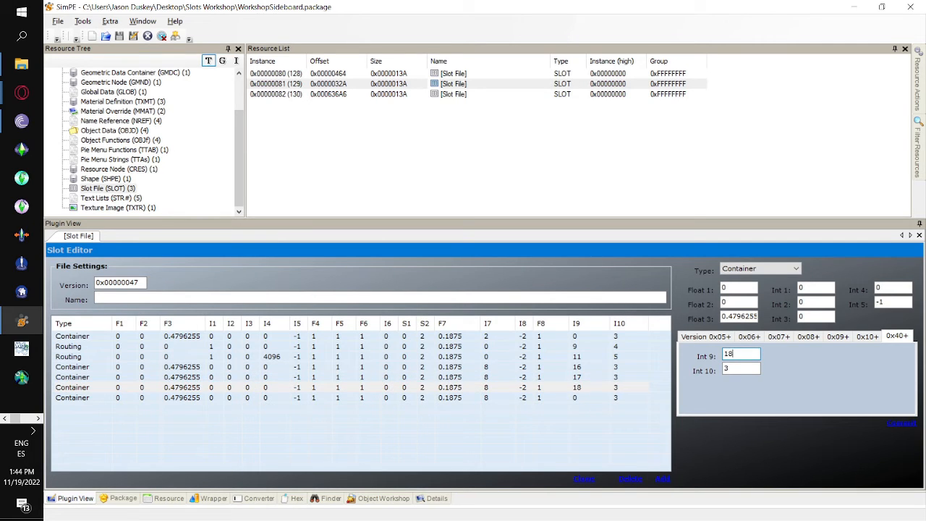
left_click(593, 399)
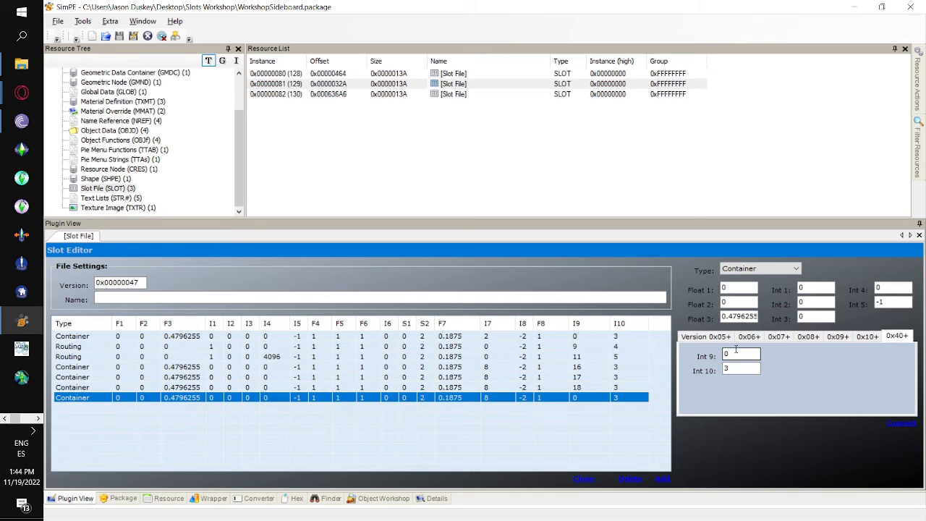
left_click_drag(736, 352, 506, 360)
type("19")
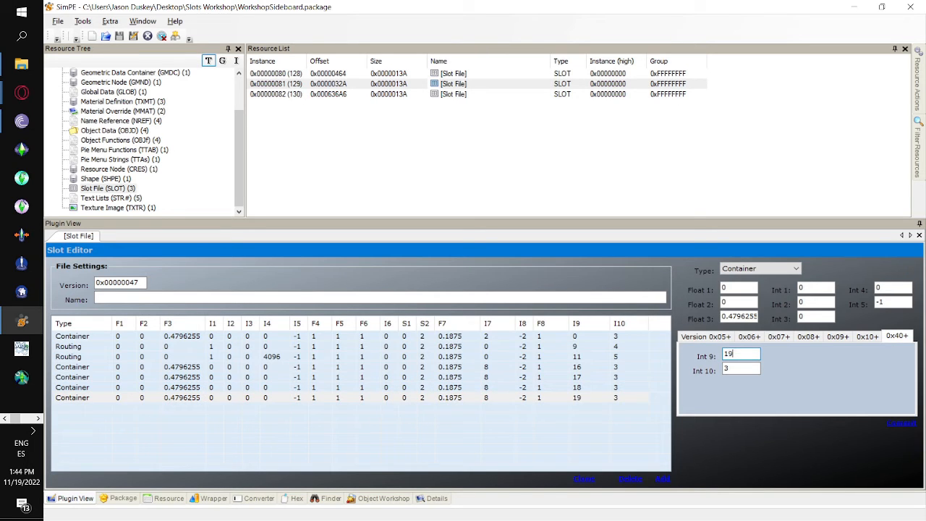
- Commit the edited Container entries to slot file instance 129
left_click(637, 399)
left_click(615, 368)
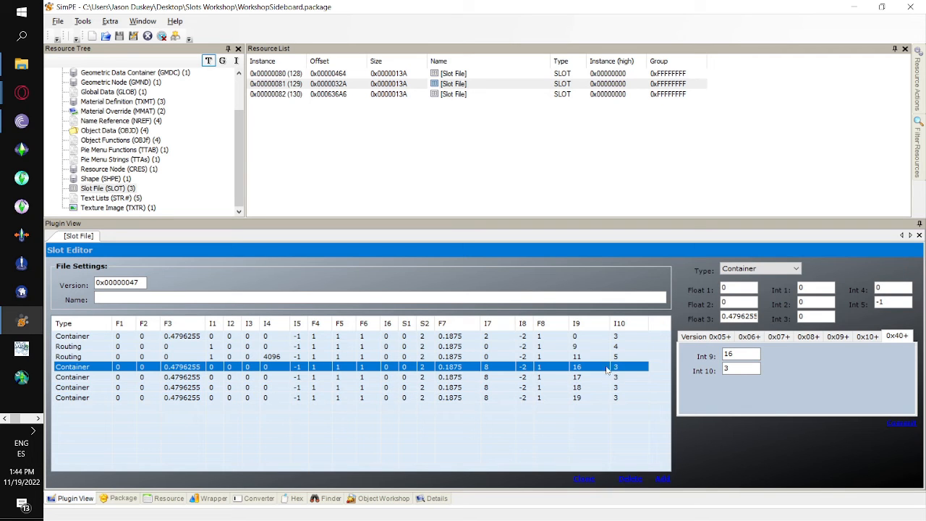
left_click(901, 424)
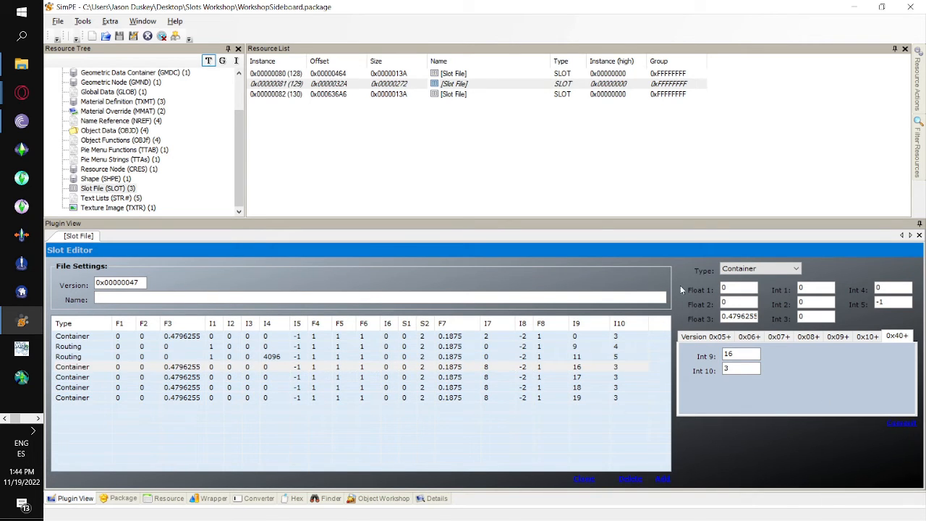
- Compare the I9 and I10 values in slot files 130, 128 and 129, widening the I10 column where needed
left_click(467, 95)
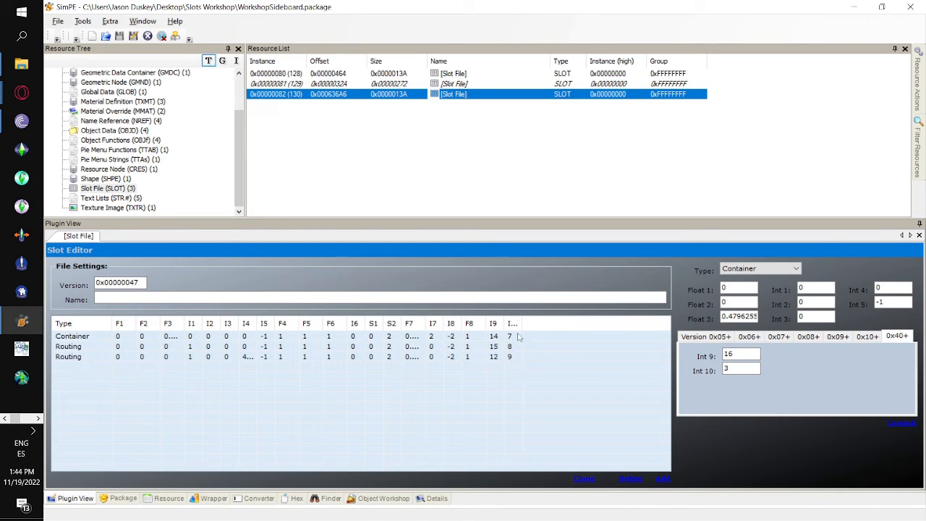
left_click_drag(517, 324, 570, 327)
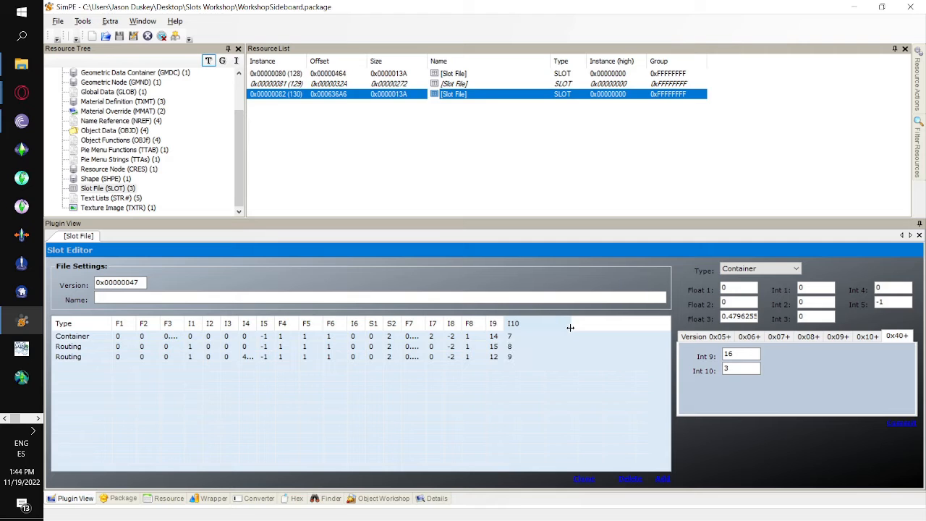
left_click(522, 357)
left_click(483, 84)
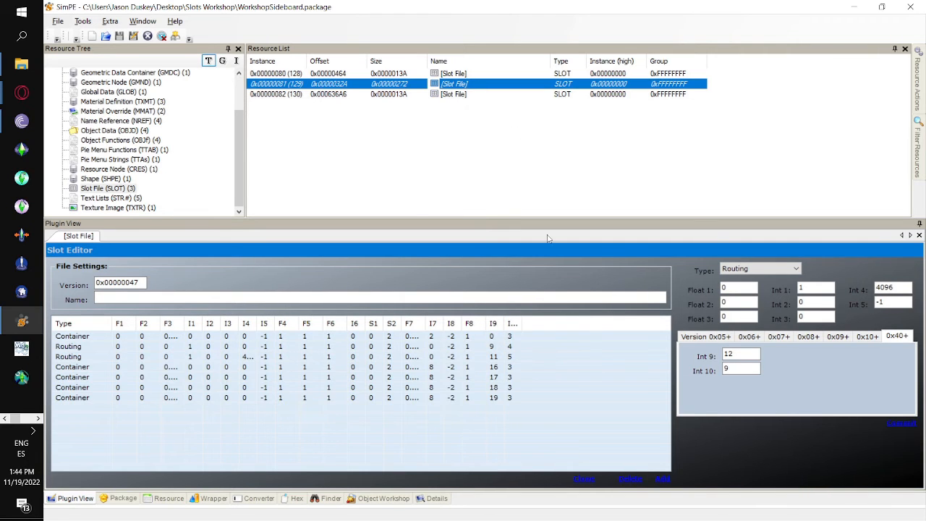
left_click(450, 75)
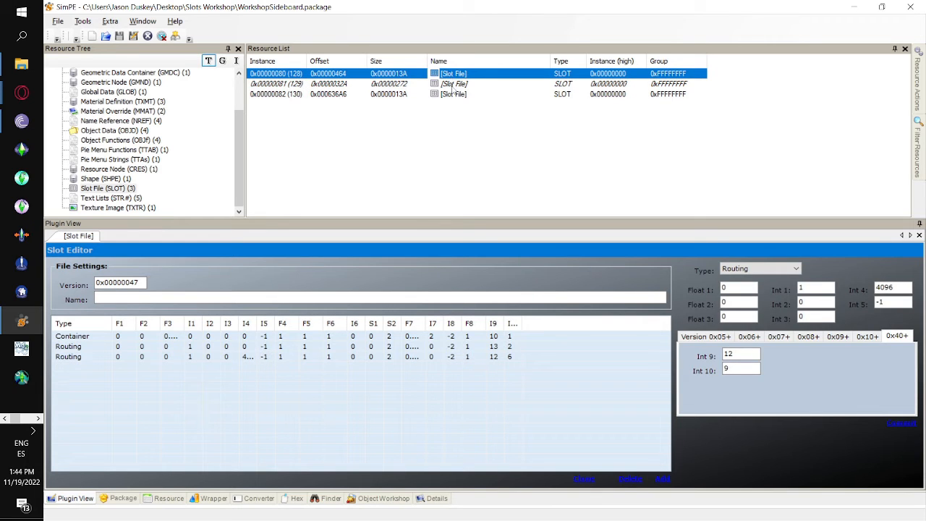
left_click(452, 84)
left_click_drag(513, 326, 563, 323)
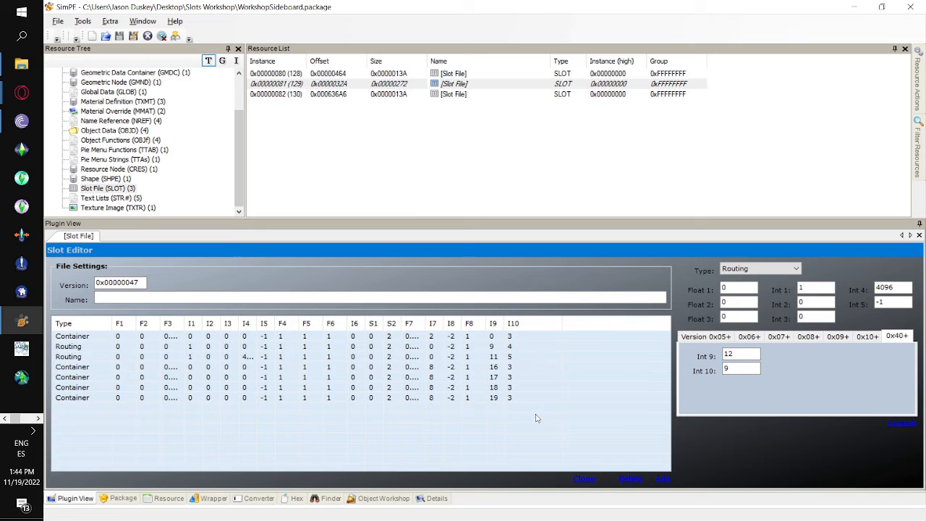
- Set Int 10 of the first and second cloned Container entries in slot file 129 to 10 and 11
left_click(515, 369)
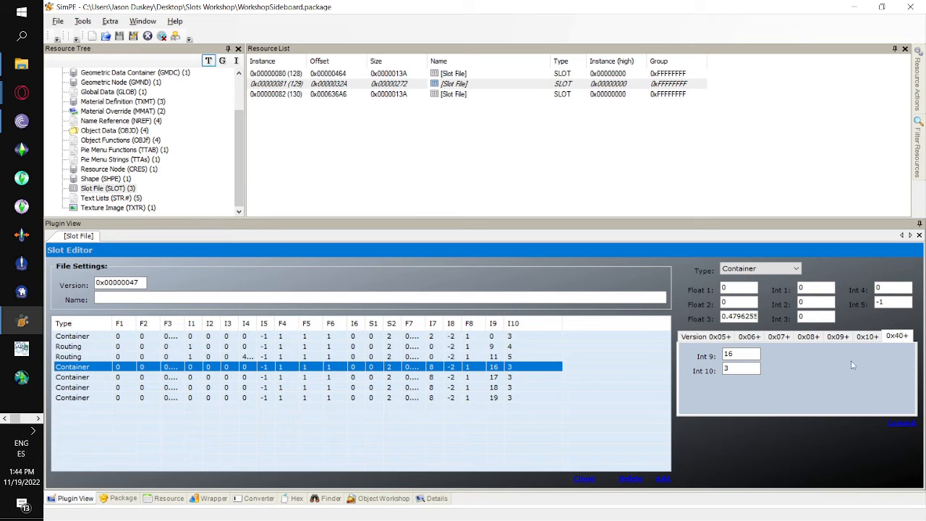
left_click(735, 369)
double_click(735, 369)
type("10")
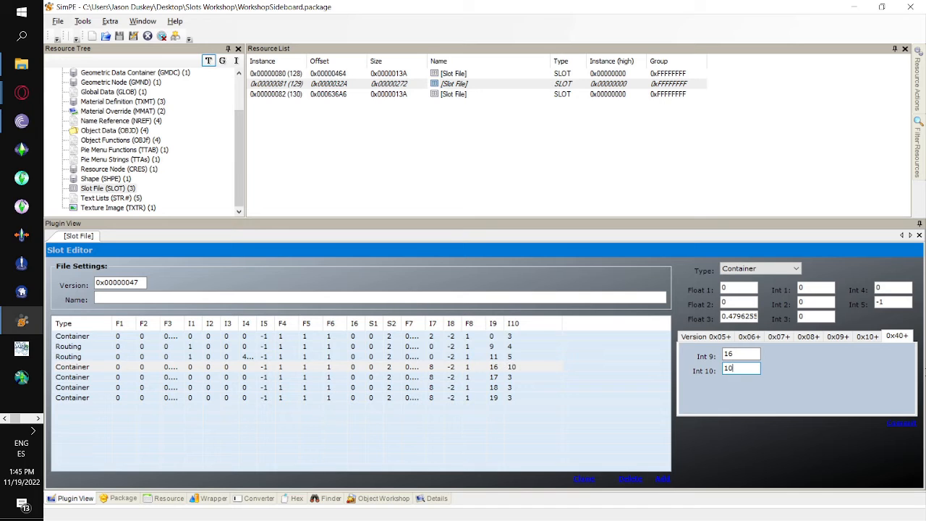
left_click(533, 377)
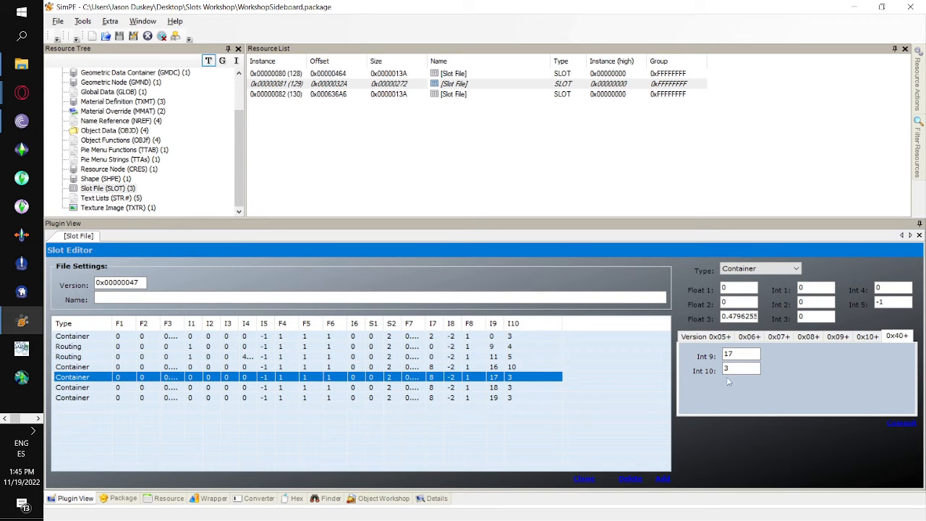
double_click(730, 369)
type("11")
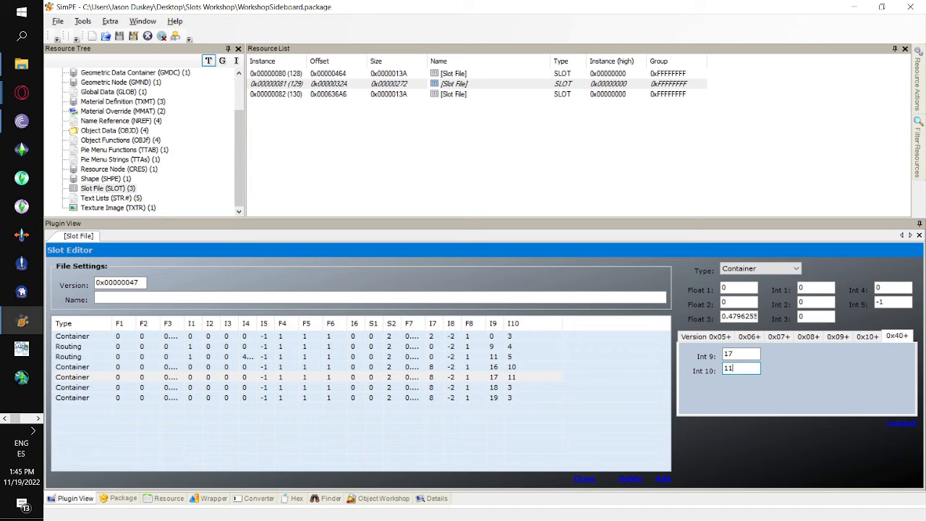
- Set Int 10 of the third and fourth cloned Container entries to 12 and 13, and commit slot file 129
left_click(506, 388)
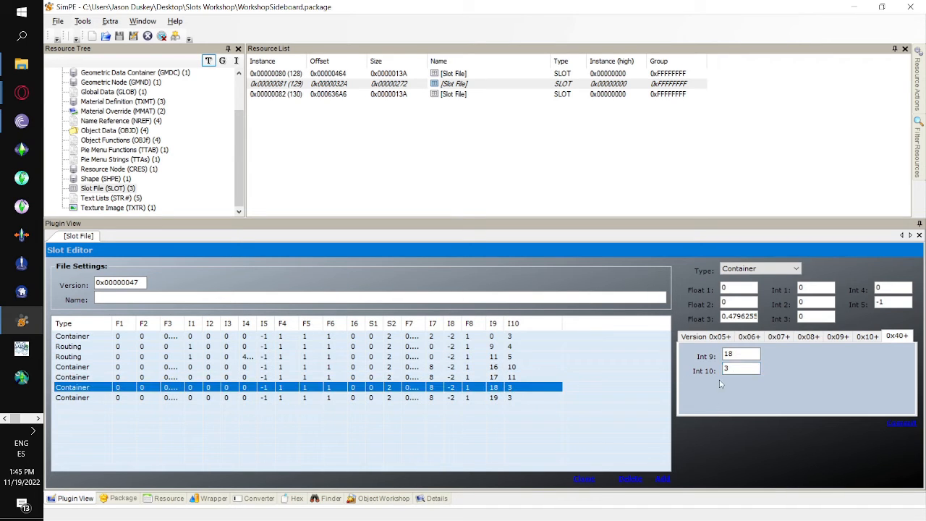
double_click(731, 369)
type("12")
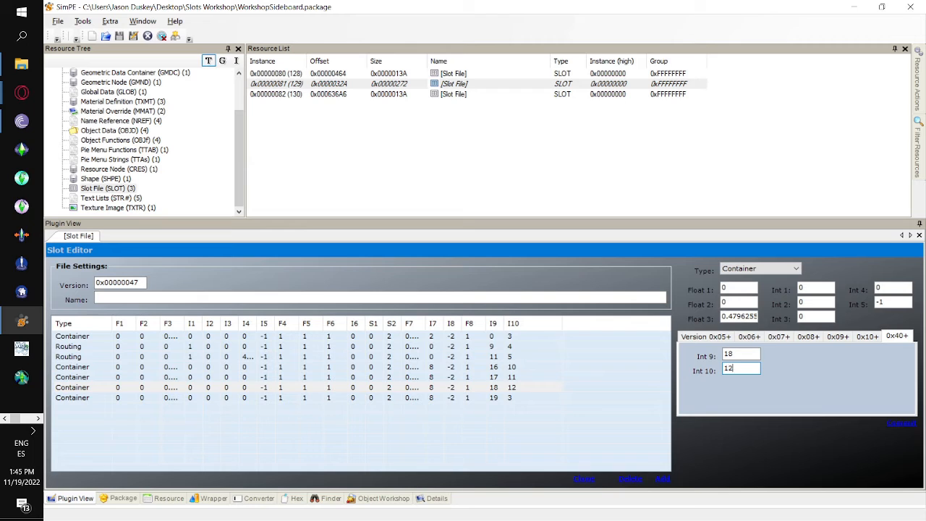
left_click(526, 399)
double_click(732, 369)
type("13")
left_click(902, 424)
- In the Notepad notes, remove the finished instance 129 and change the start of the remaining slot range to 20
key("alt+Tab")
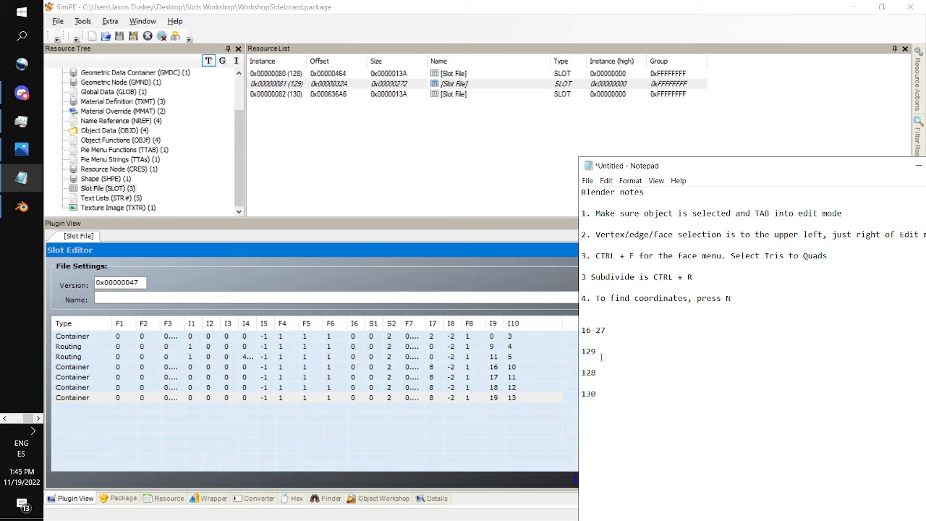
left_click_drag(597, 352, 580, 351)
key("BackSpace")
left_click_drag(593, 329, 581, 330)
type("20")
- Return to SimPE, open slot file instance 128 and widen its columns from I7 to I10
left_click(460, 74)
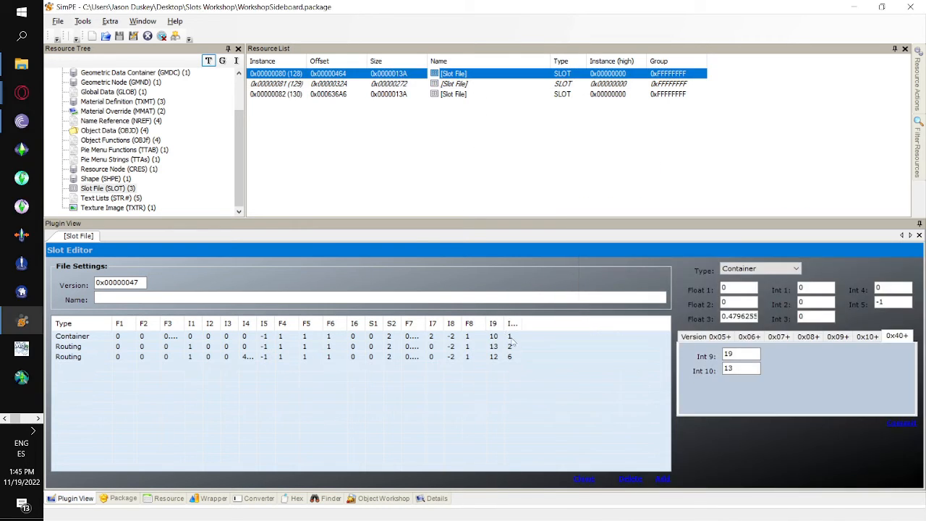
left_click_drag(518, 323, 571, 323)
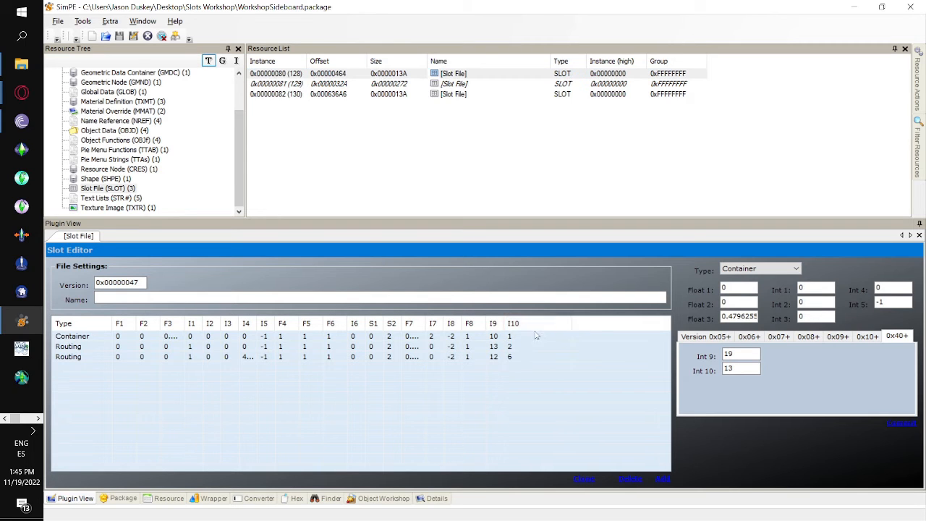
left_click_drag(502, 319, 461, 323)
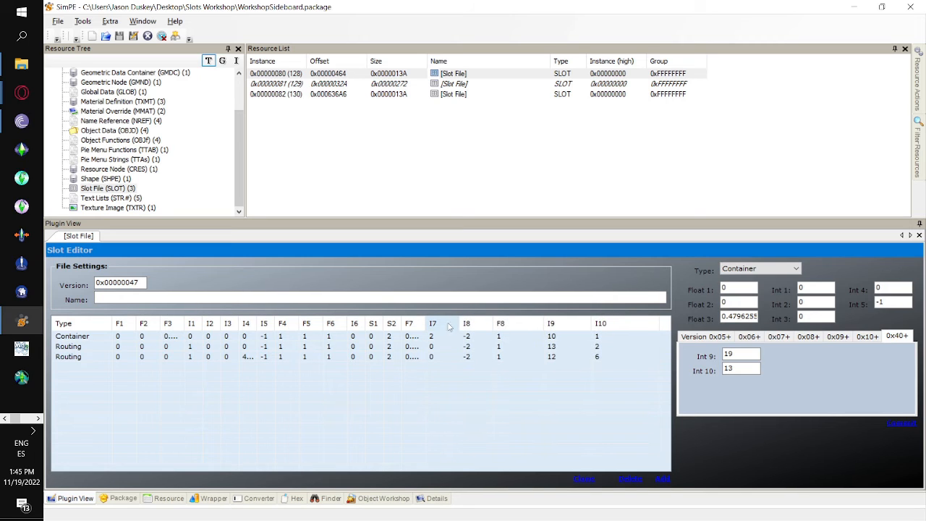
- Clone the existing Container entry of slot file 128 four times
left_click(444, 338)
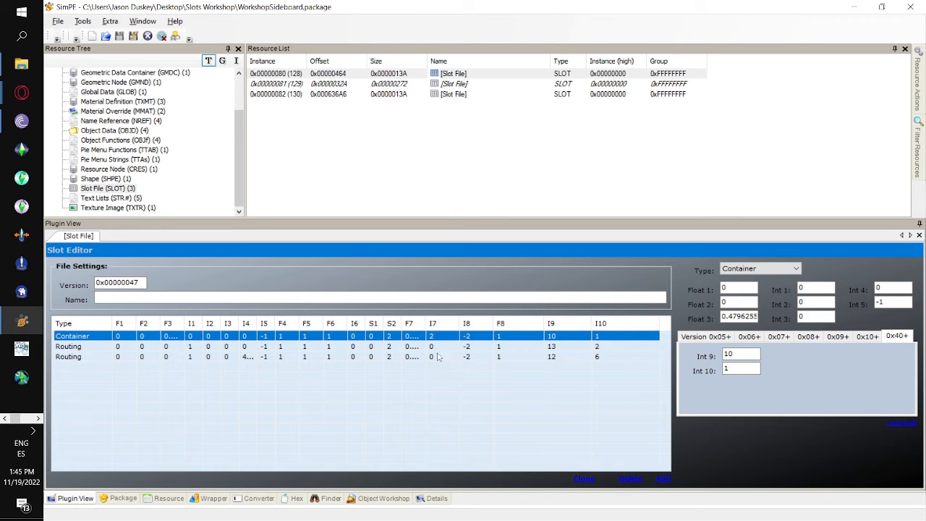
left_click(586, 483)
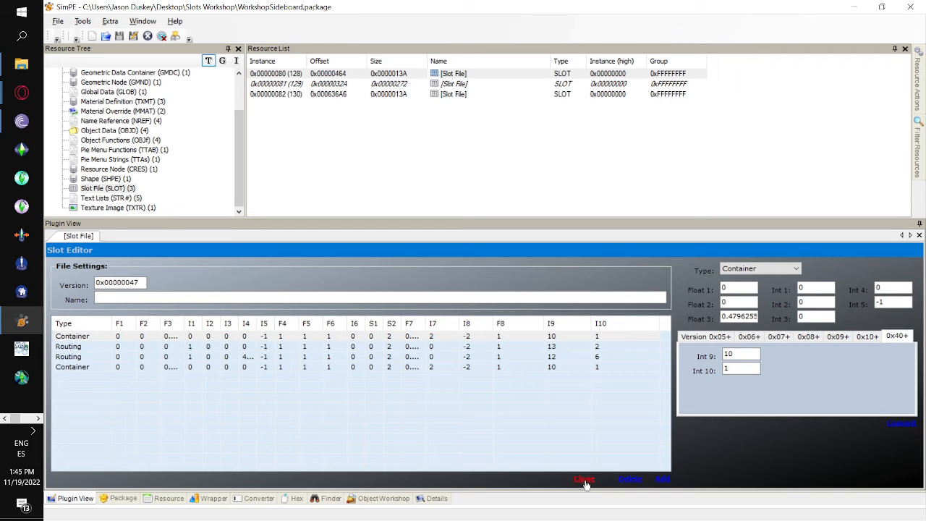
left_click(586, 483)
left_click(585, 483)
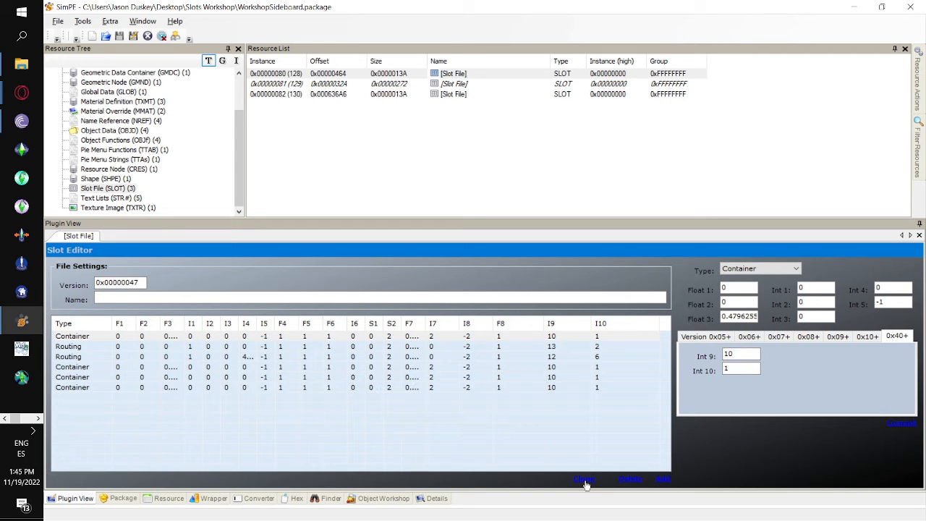
left_click(586, 483)
- Set Int 7 of the first and second cloned Container entries in slot file 128 to 8
left_click(468, 368)
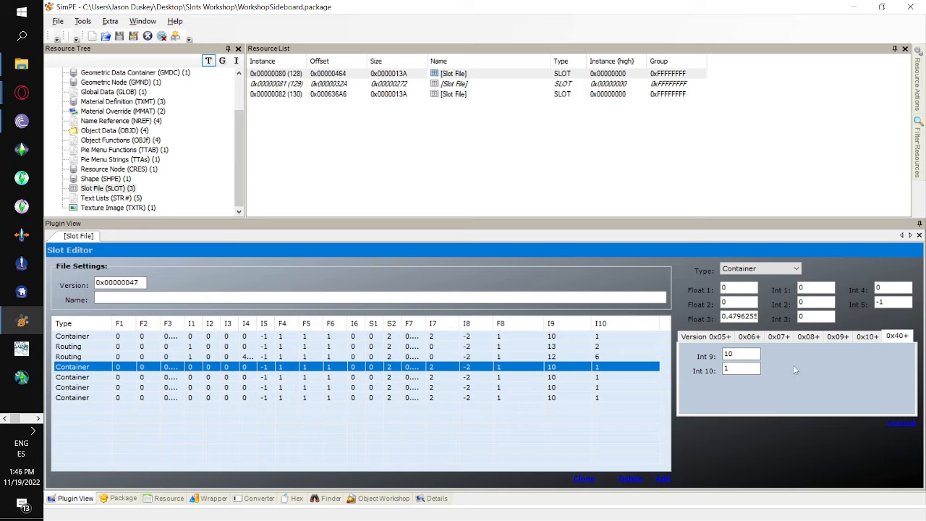
left_click(865, 338)
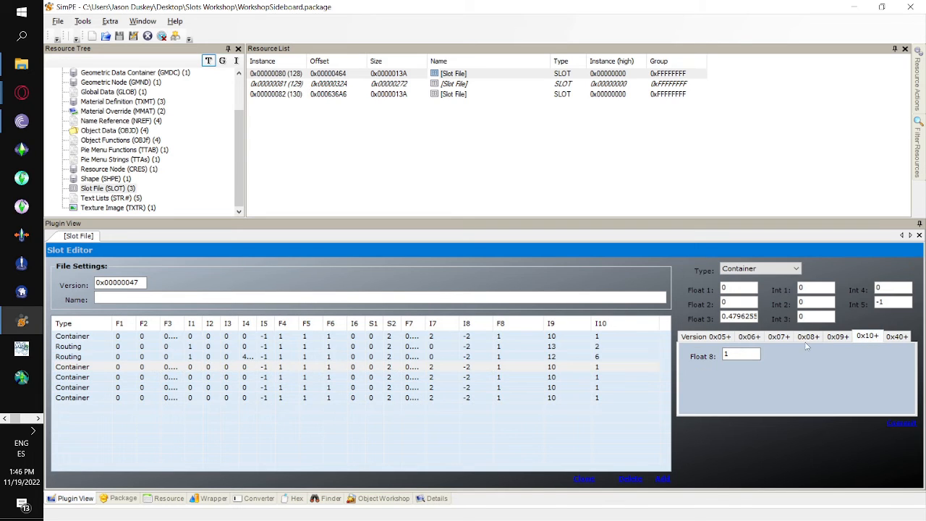
left_click(833, 338)
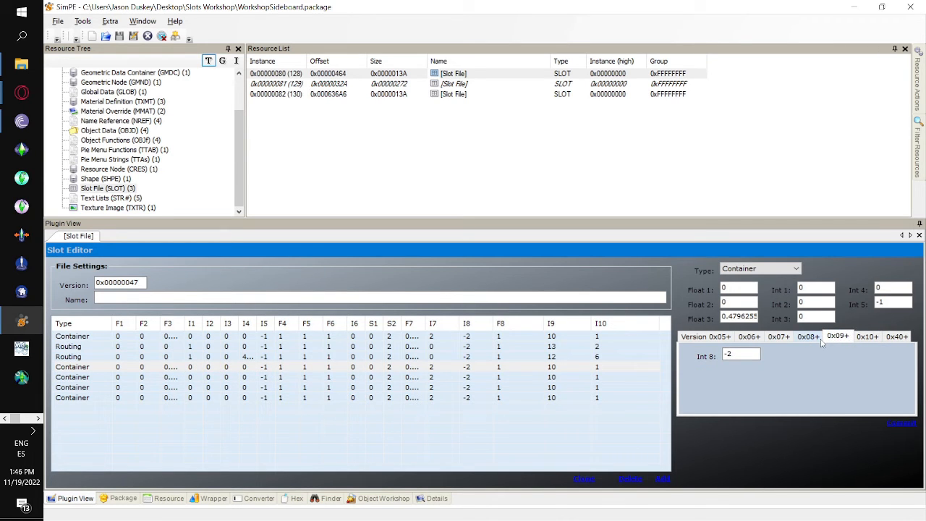
left_click(818, 338)
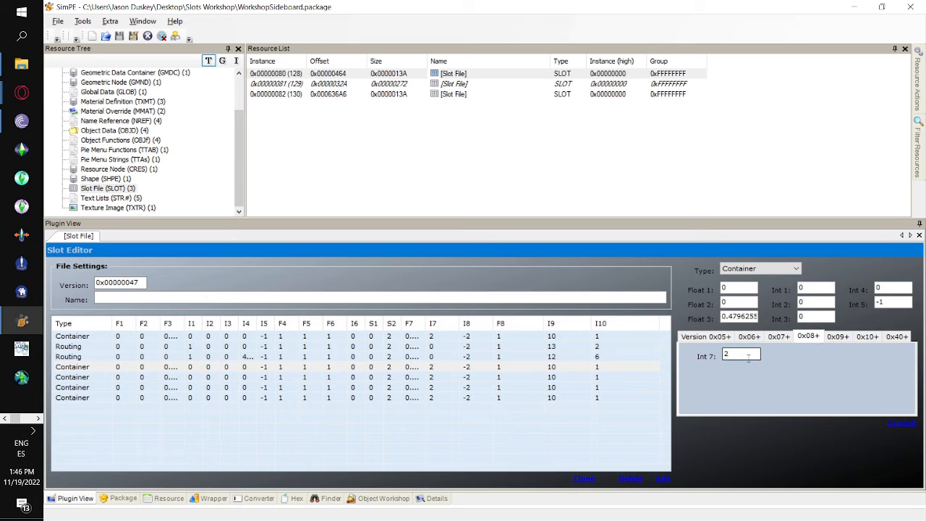
double_click(748, 354)
type("8")
left_click(449, 377)
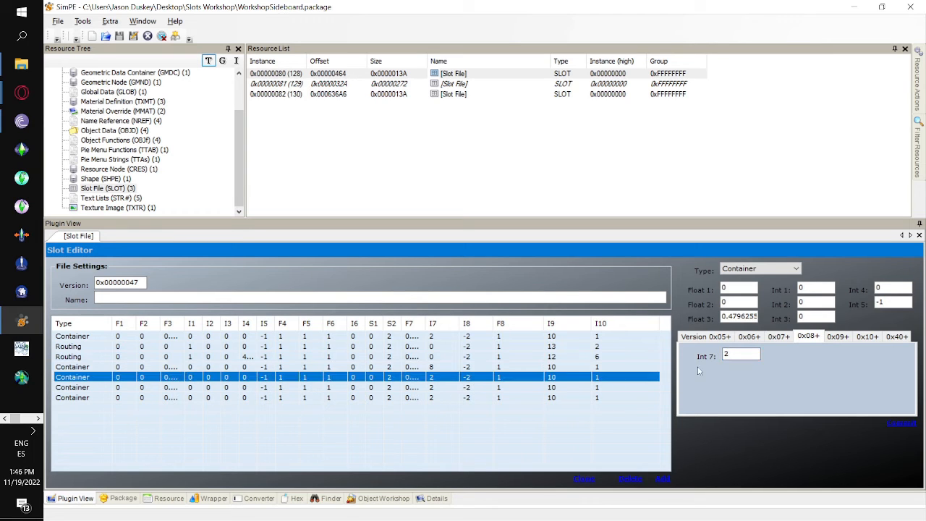
double_click(741, 353)
type("8")
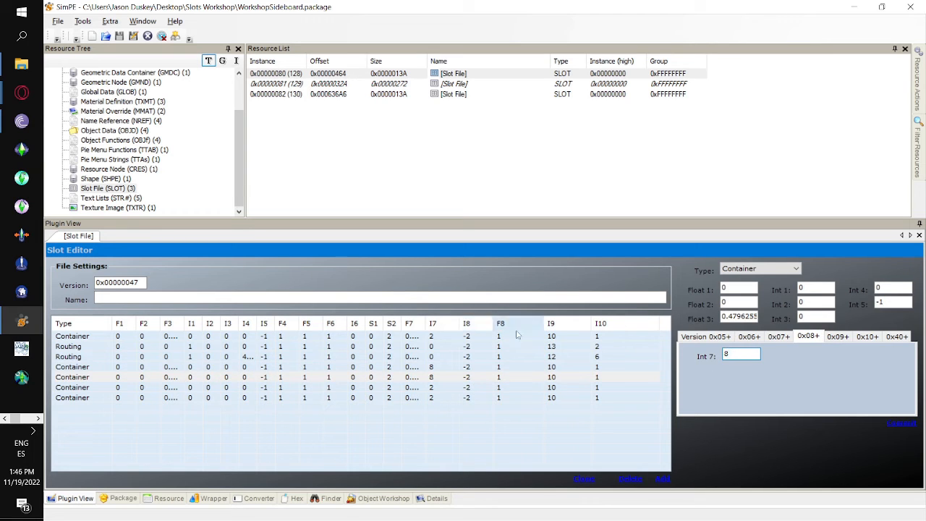
- Set Int 7 of the third and fourth cloned Container entries to 8
left_click(437, 388)
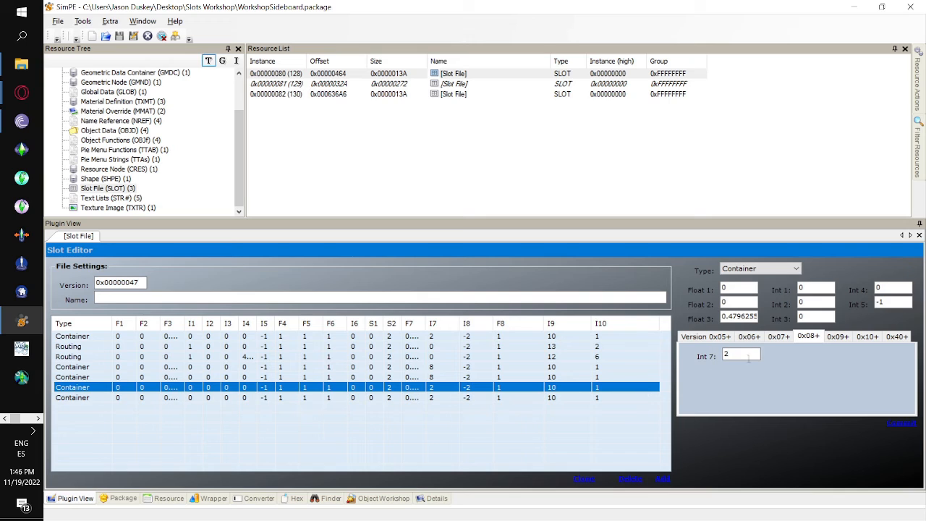
double_click(745, 354)
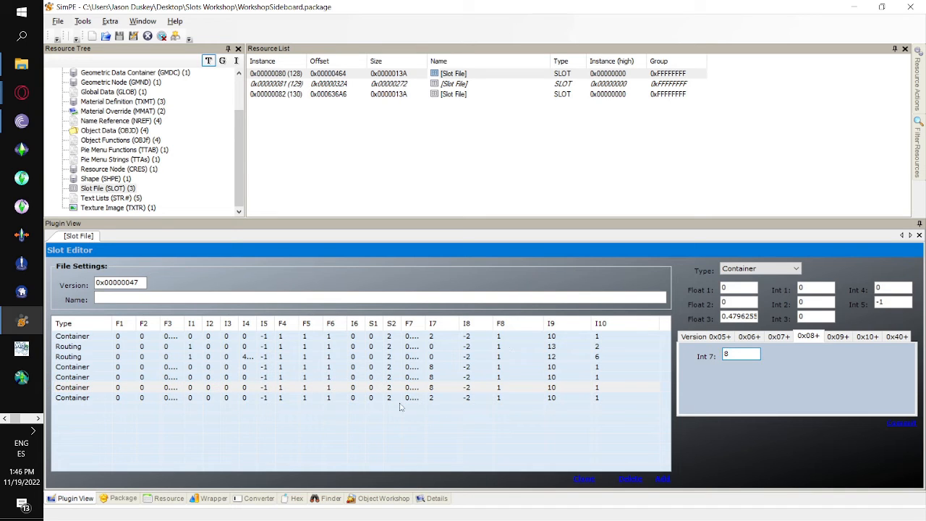
left_click(424, 398)
double_click(738, 354)
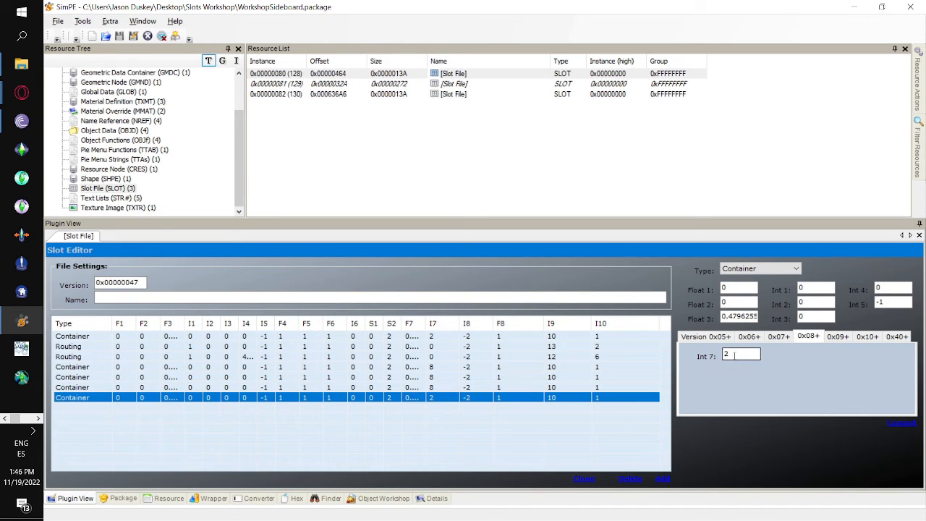
type("8")
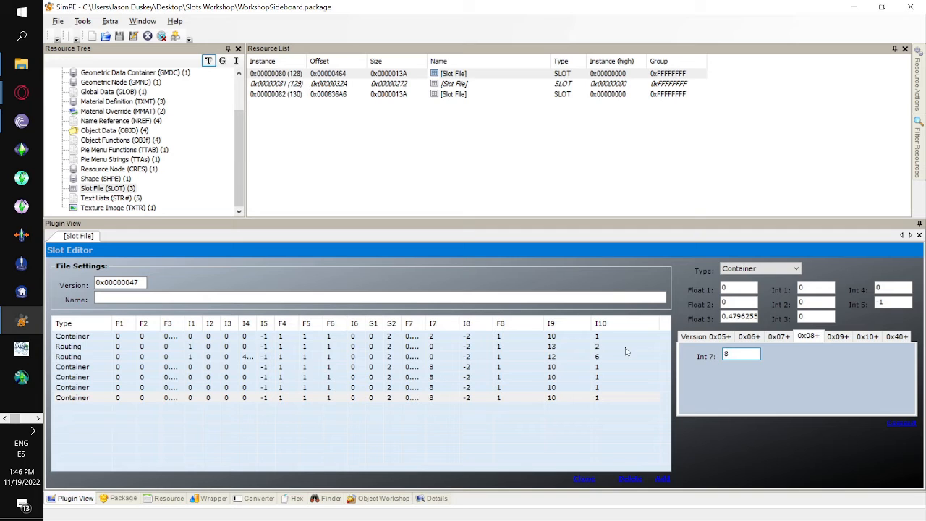
- Check the remaining slot range in the Notepad notes and set Int 9 of the first cloned Container entry to 20
left_click(593, 368)
left_click(904, 338)
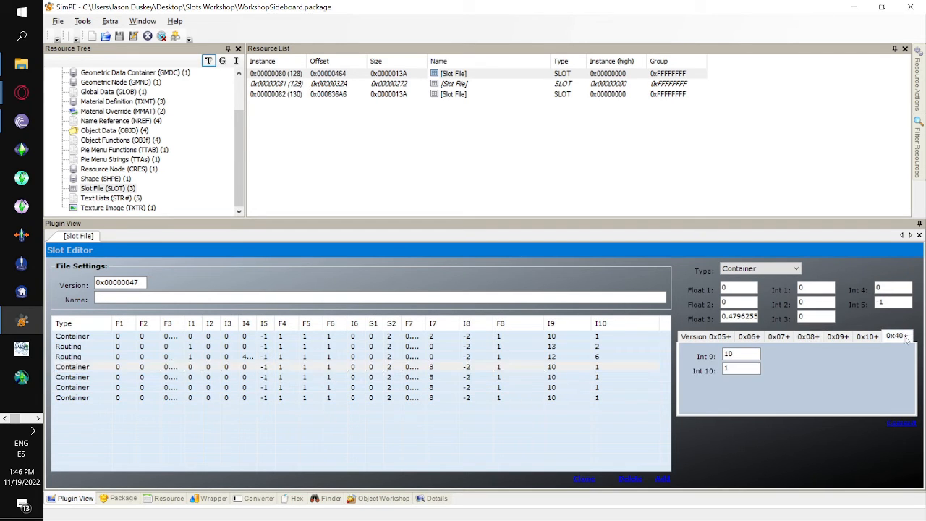
left_click(602, 370)
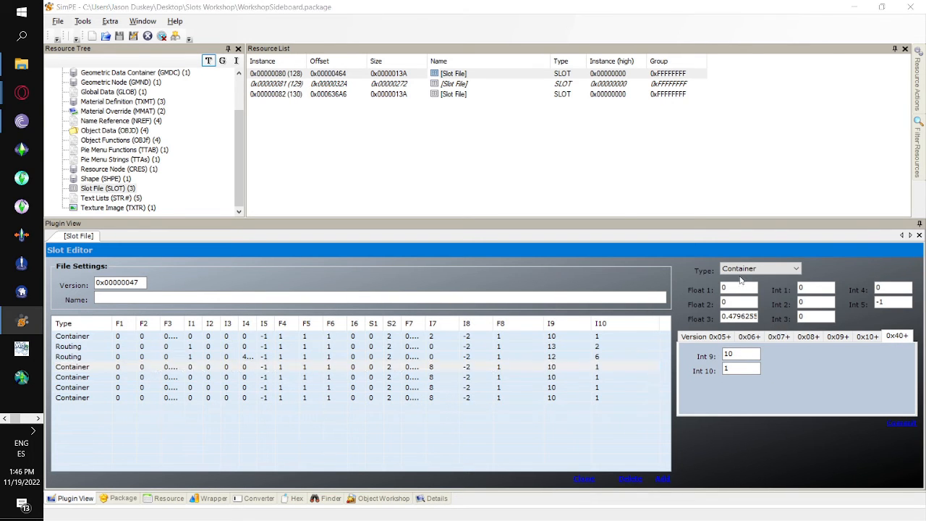
key("alt+Tab")
key("alt+Tab")
left_click_drag(754, 354, 657, 353)
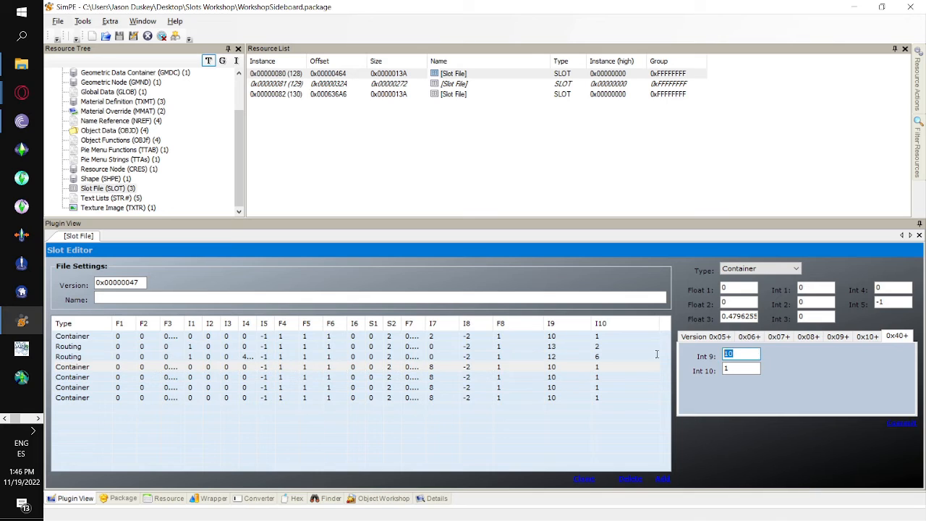
type("20")
- Set Int 9 of the second cloned Container entry in slot file 128 to 21
left_click(558, 386)
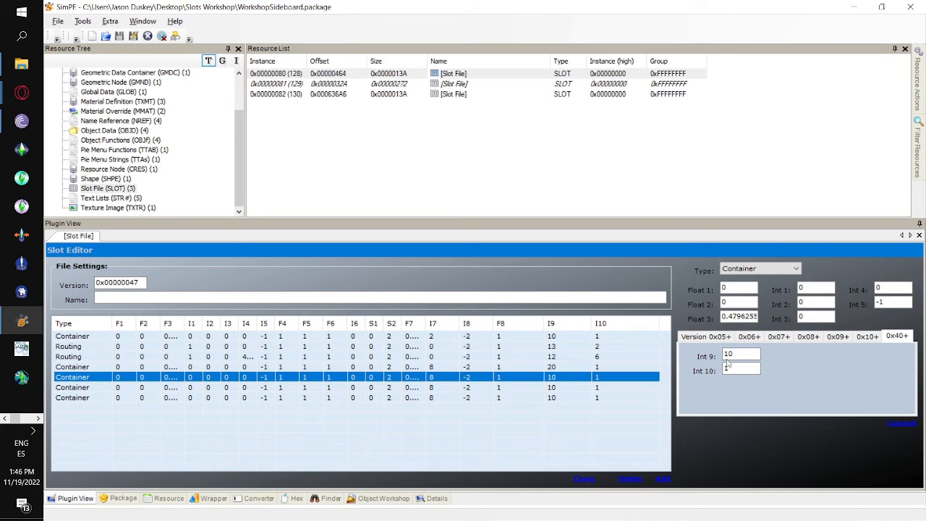
double_click(729, 354)
type("22")
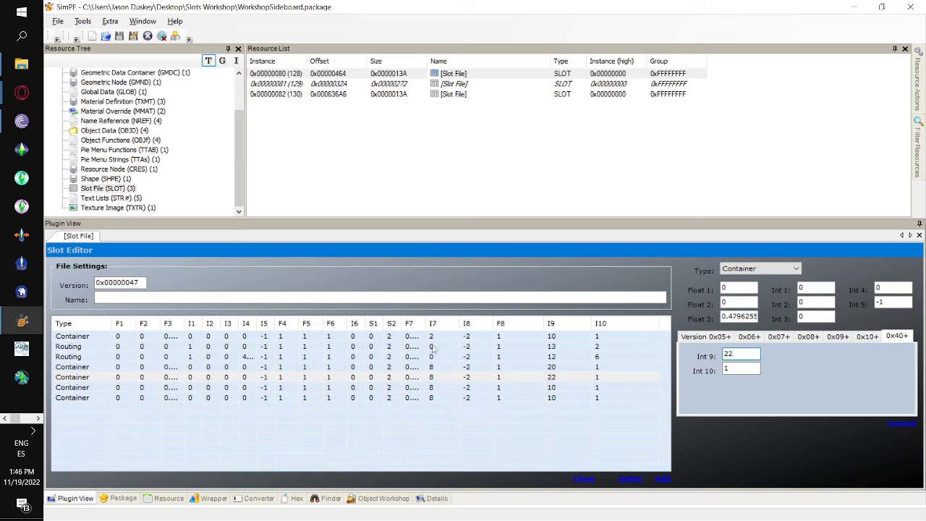
left_click(551, 376)
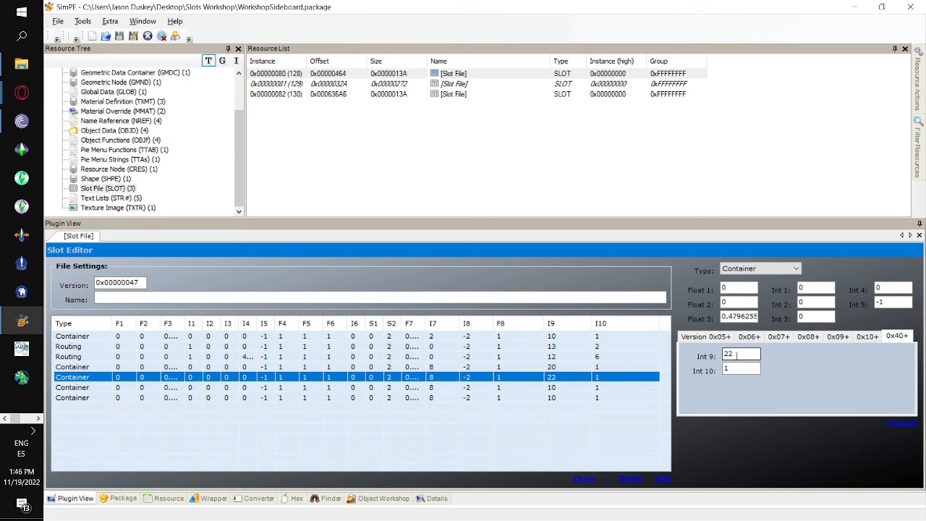
left_click(738, 354)
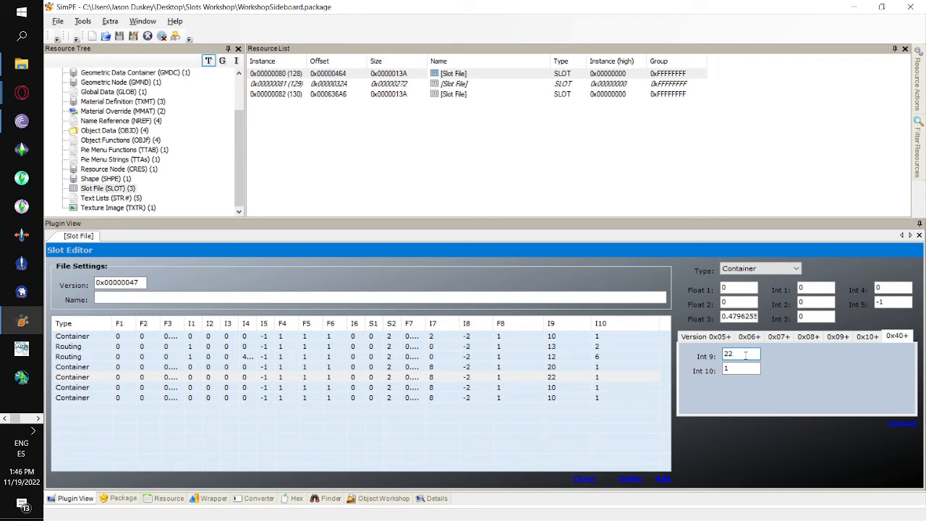
- Set Int 9 of the third and fourth cloned Container entries to 22 and 23
left_click(585, 391)
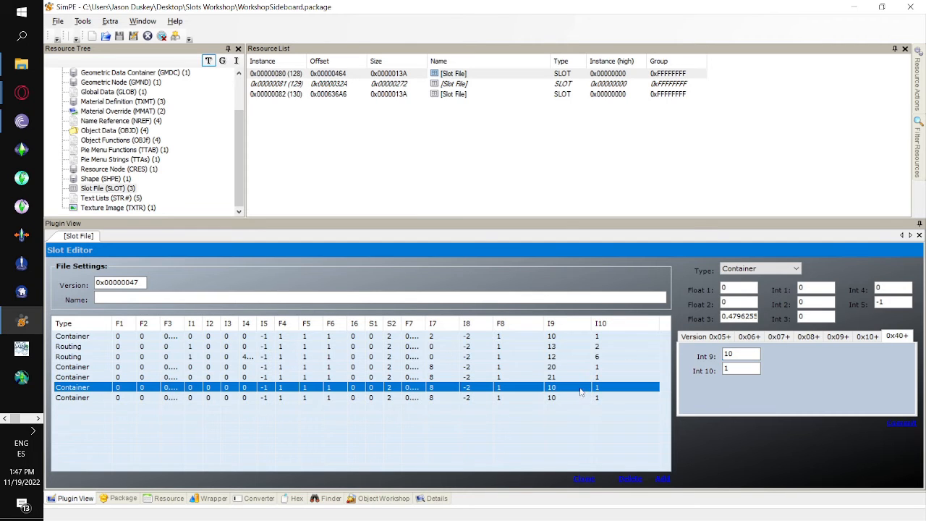
left_click(741, 352)
left_click_drag(730, 353, 523, 331)
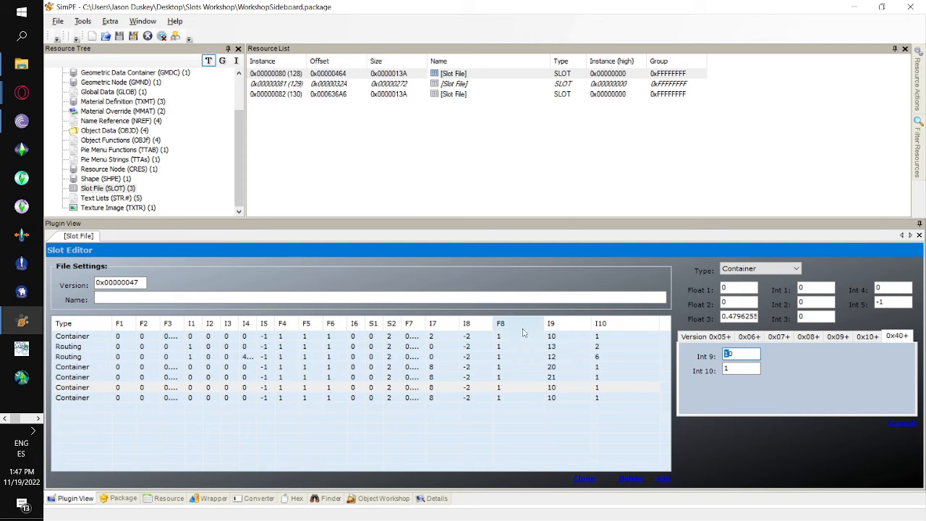
key("BackSpace")
type("22")
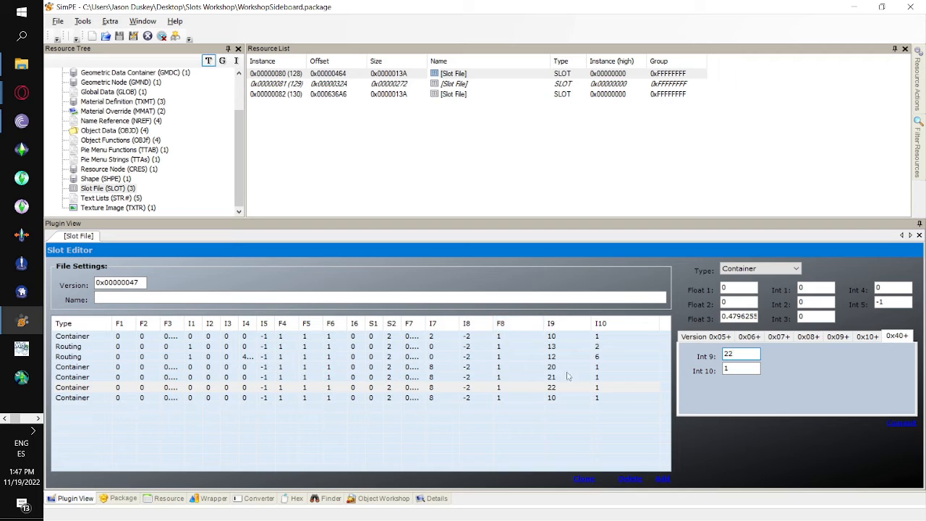
left_click(571, 397)
left_click_drag(741, 354, 487, 355)
type("23")
- Set Int 10 of the first and second cloned Container entries in slot file 128 to 14 and 15
left_click(569, 369)
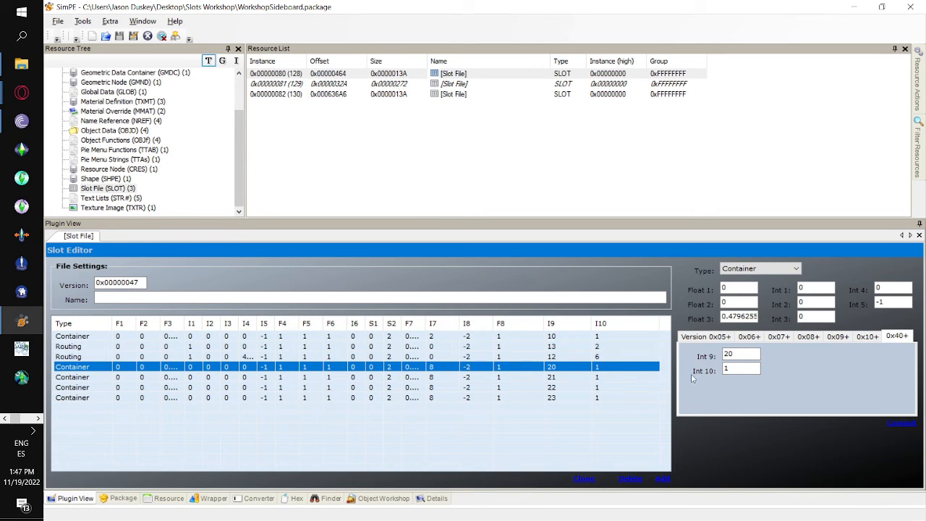
left_click(739, 370)
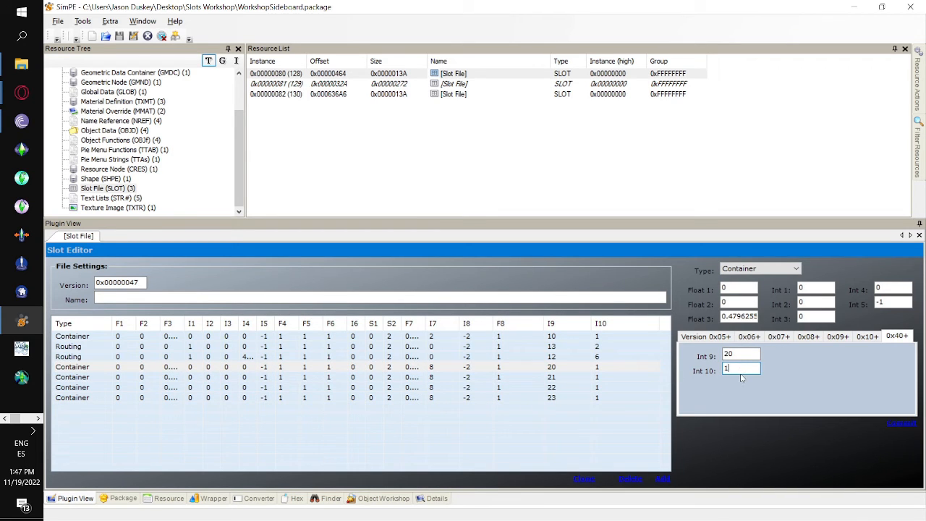
left_click(606, 377)
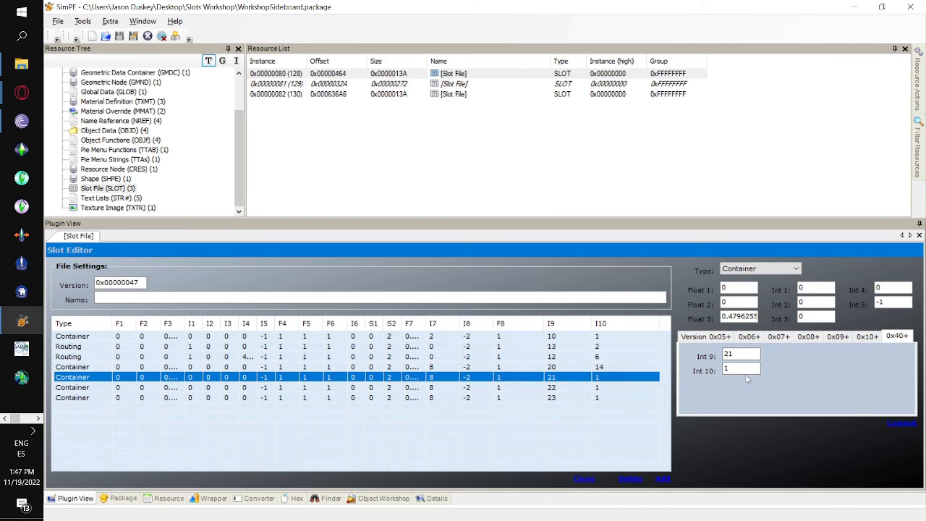
left_click(744, 369)
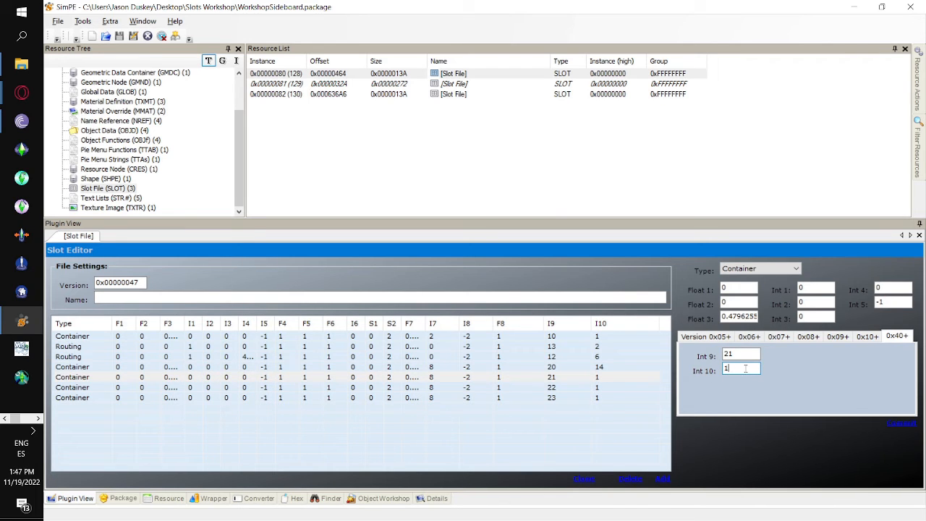
type("5")
- Set Int 10 of the third and fourth cloned Container entries to 16 and 17, and commit slot file 128
left_click(608, 387)
left_click(751, 369)
type("6")
left_click(601, 399)
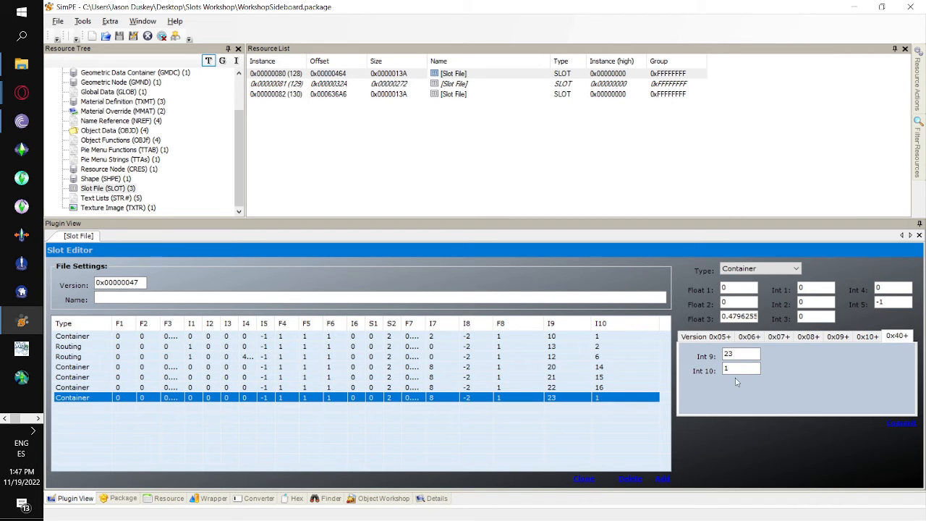
left_click(737, 369)
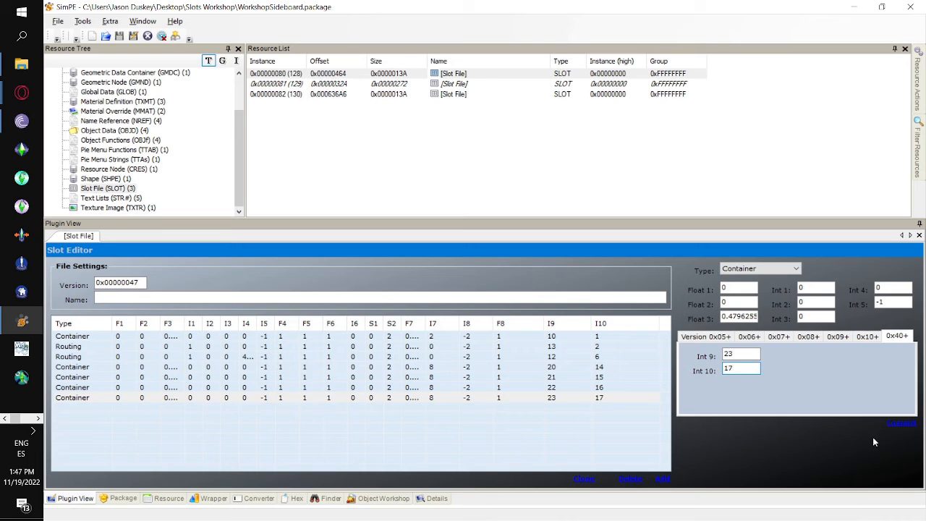
left_click(900, 426)
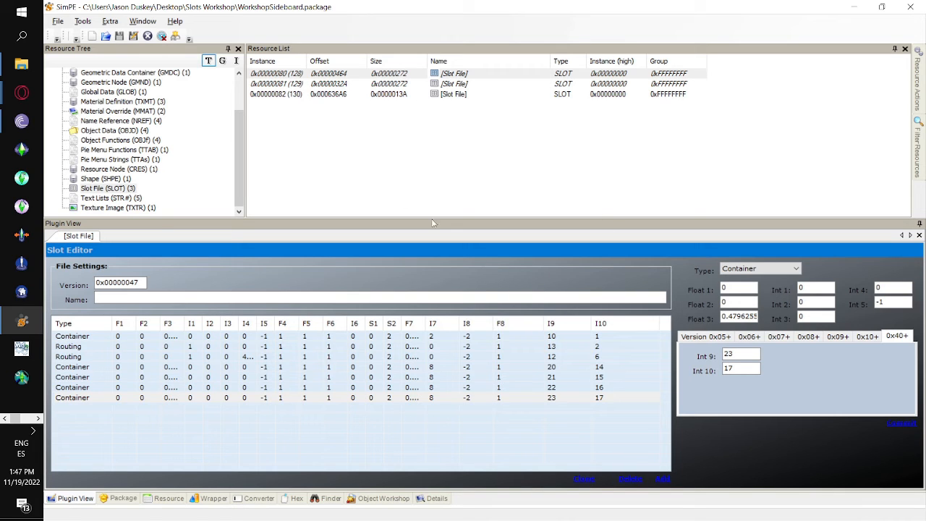
- Open slot file 130 and widen its I10, I9 and F7 columns
left_click(402, 94)
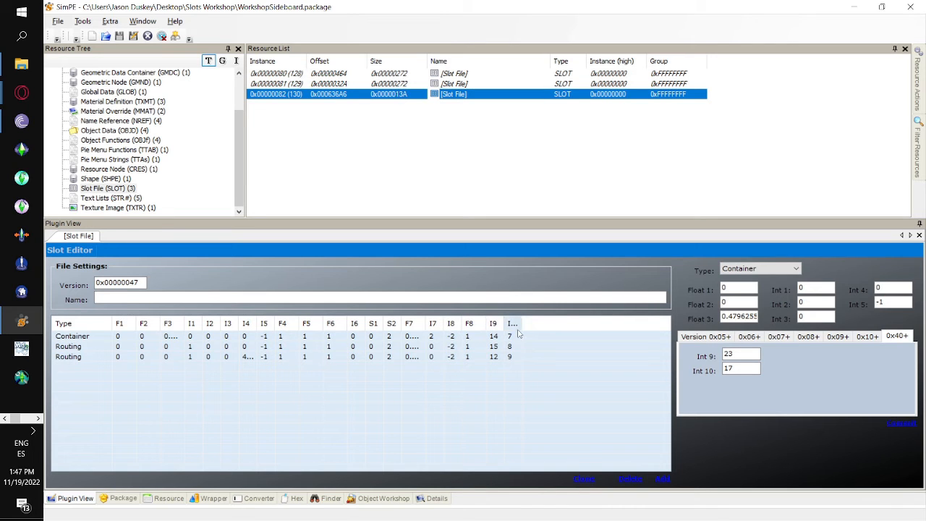
left_click_drag(519, 323, 571, 323)
left_click_drag(504, 323, 533, 323)
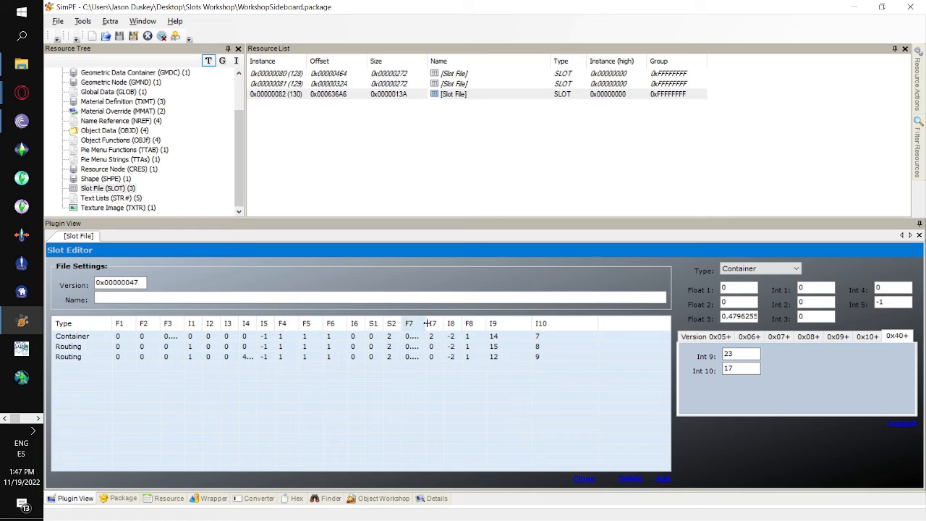
left_click_drag(424, 323, 461, 323)
- Clone the Container entry of slot file 130 four times
left_click(514, 338)
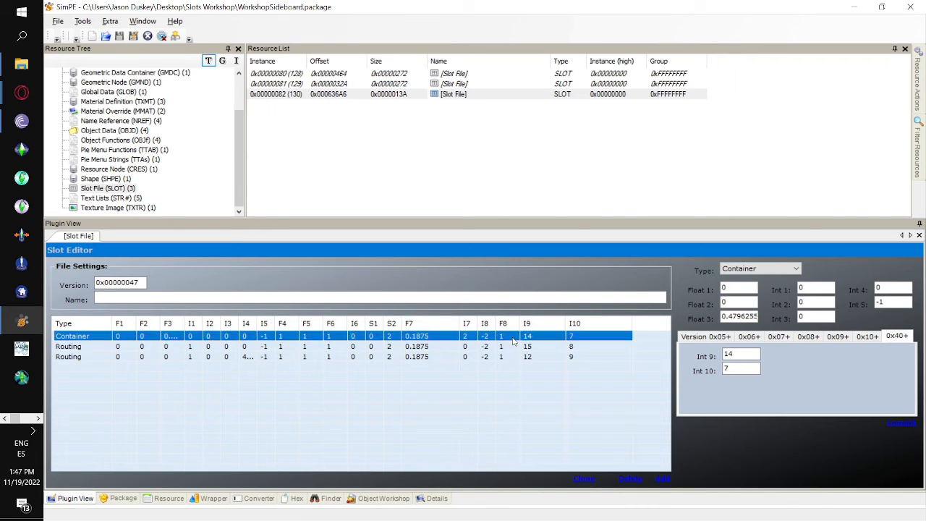
left_click(898, 425)
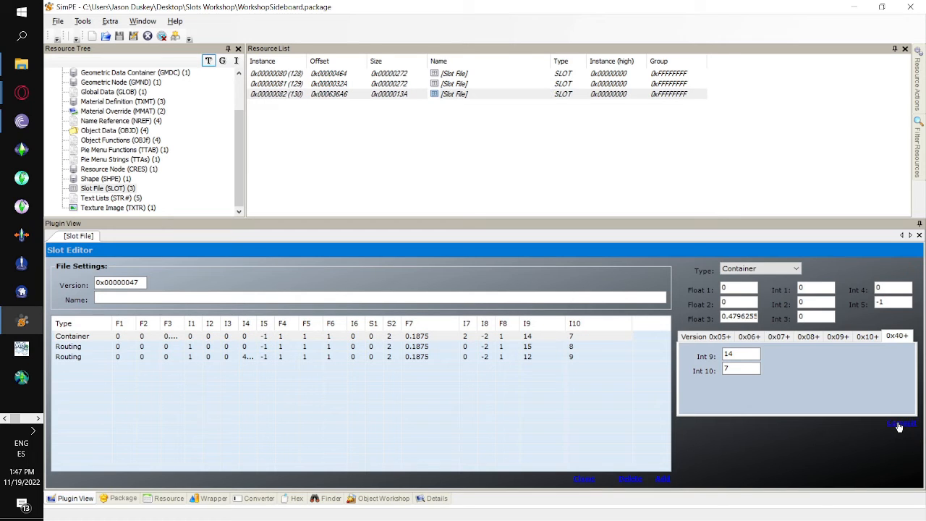
left_click(582, 479)
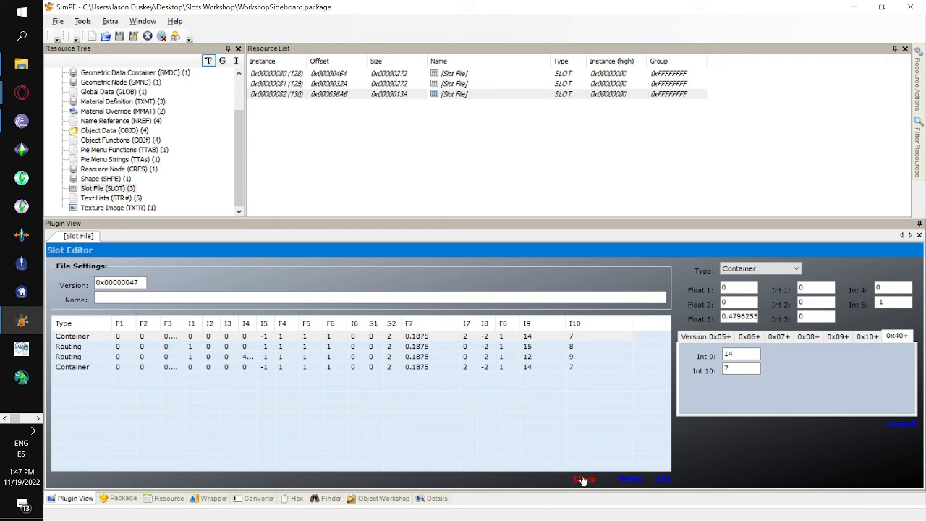
left_click(582, 478)
left_click(583, 480)
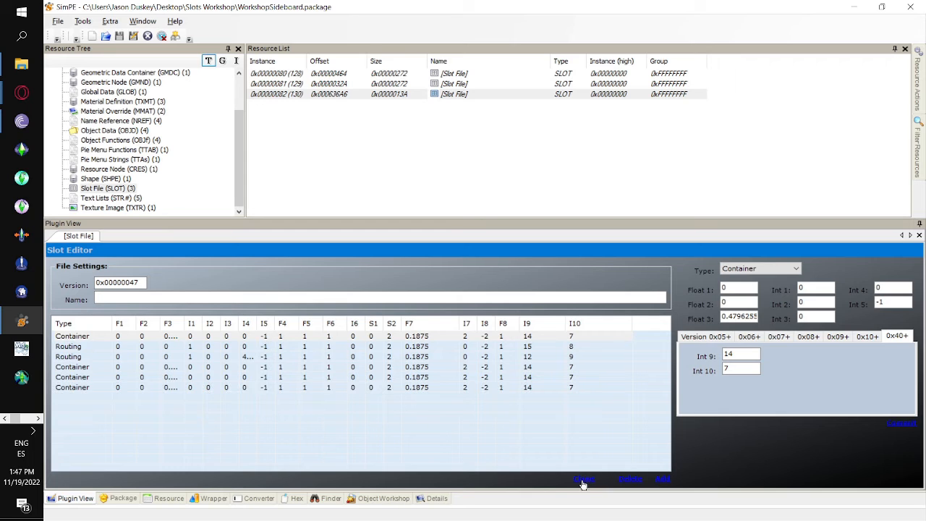
left_click(582, 479)
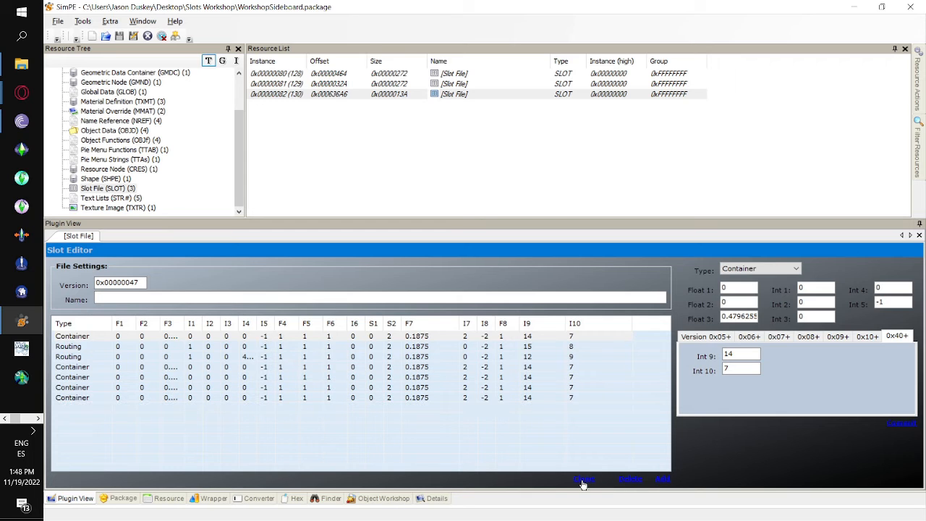
- Set Int 7 of the first and second cloned Container entries in slot file 130 to 8
left_click(220, 367)
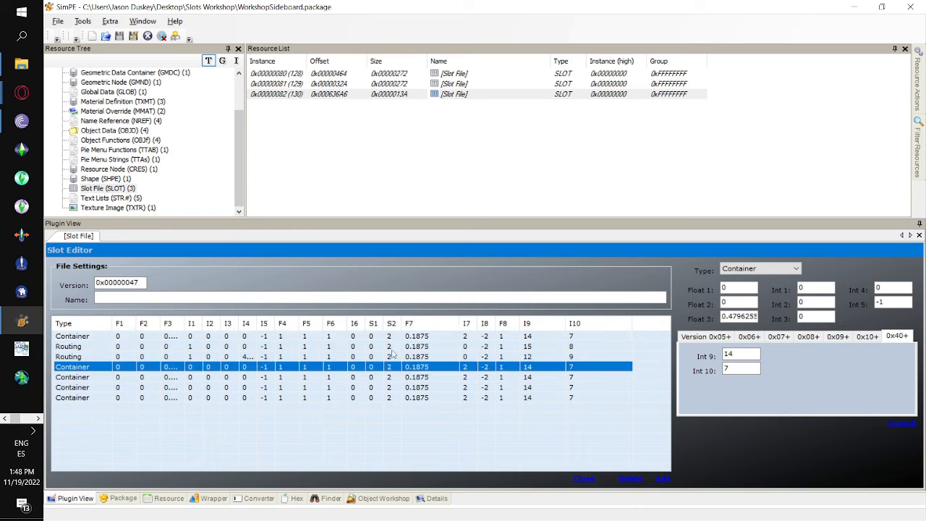
left_click(828, 338)
left_click(808, 337)
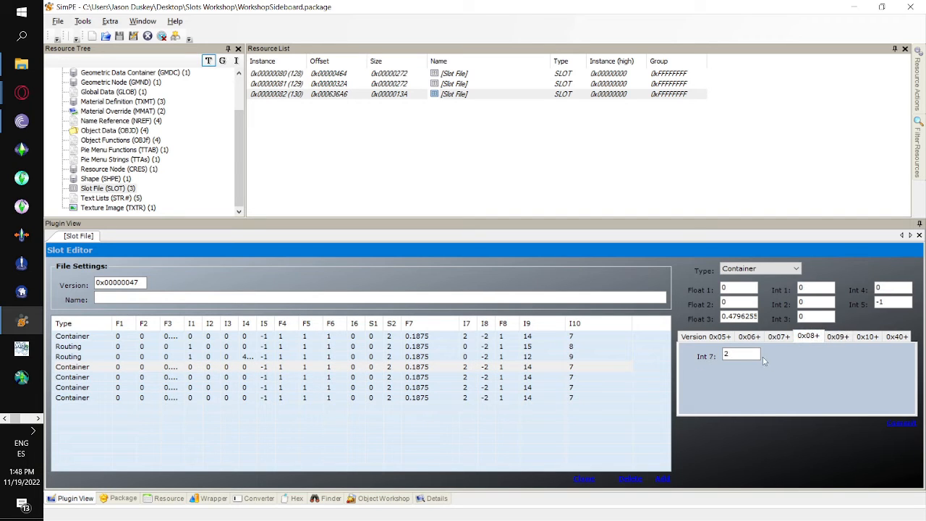
left_click(464, 368)
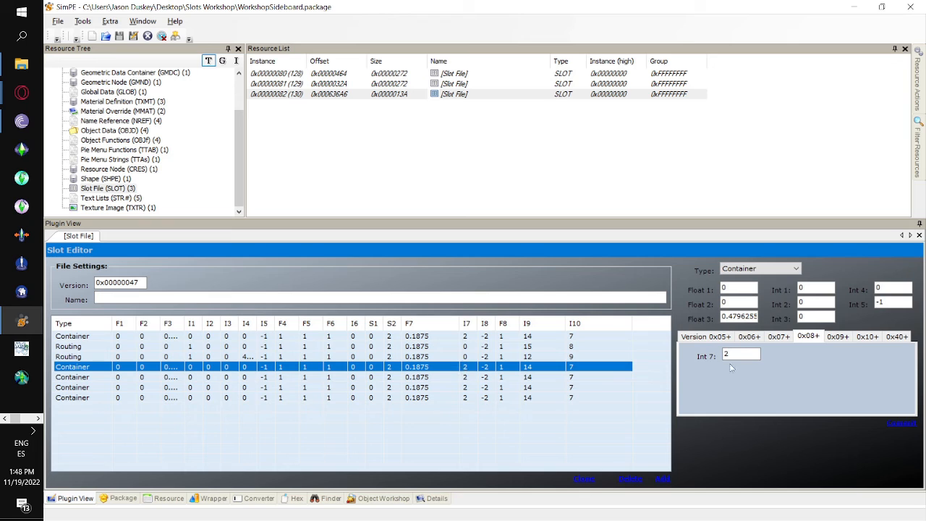
left_click_drag(733, 355, 607, 347)
type("8")
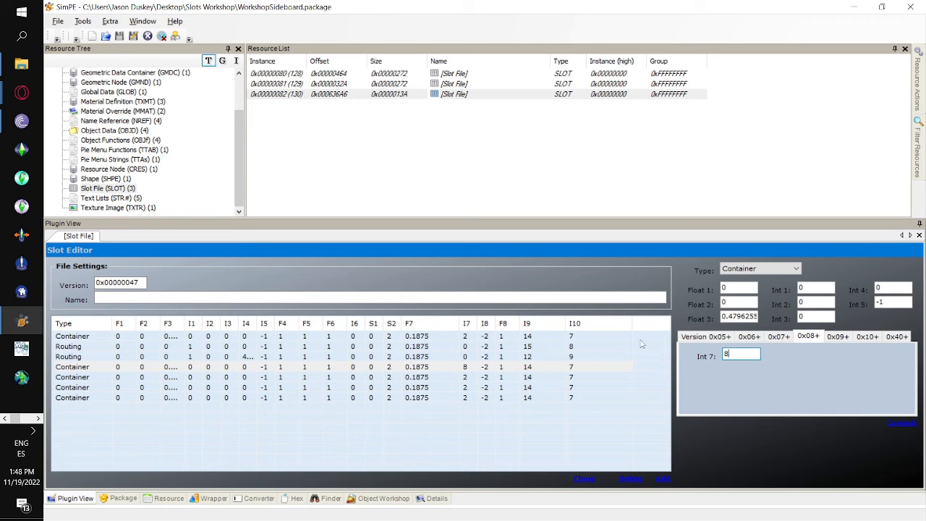
left_click(476, 379)
left_click(744, 356)
type("8")
- Set Int 7 of the third and fourth cloned Container entries to 8 and commit slot file 130
left_click(485, 387)
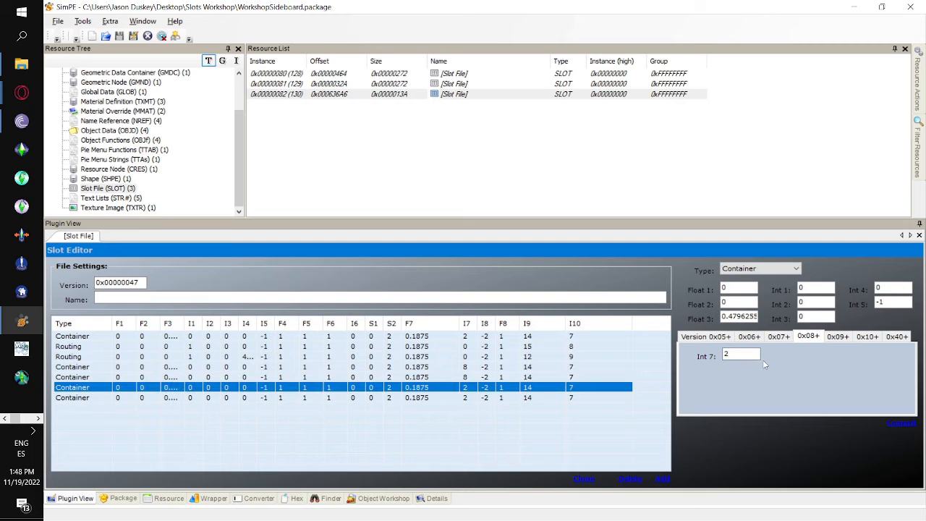
left_click_drag(762, 362, 526, 361)
left_click(481, 398)
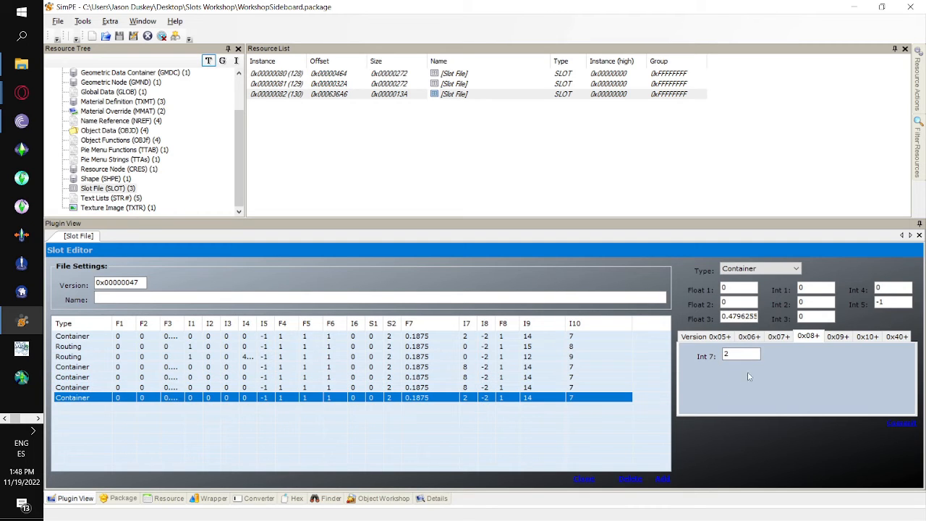
double_click(729, 354)
type("8")
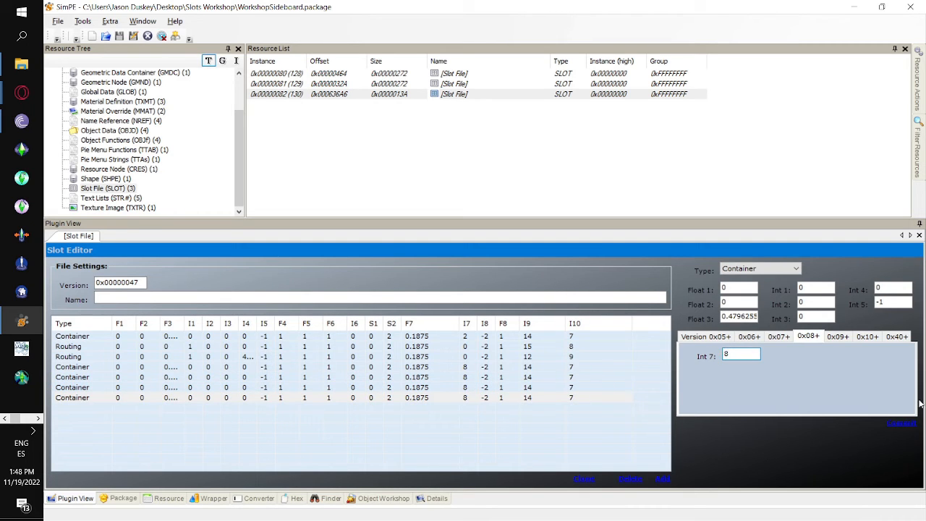
left_click(902, 424)
- Switch to the Notepad notes and change the start of the remaining slot range to 24
key("alt+Tab")
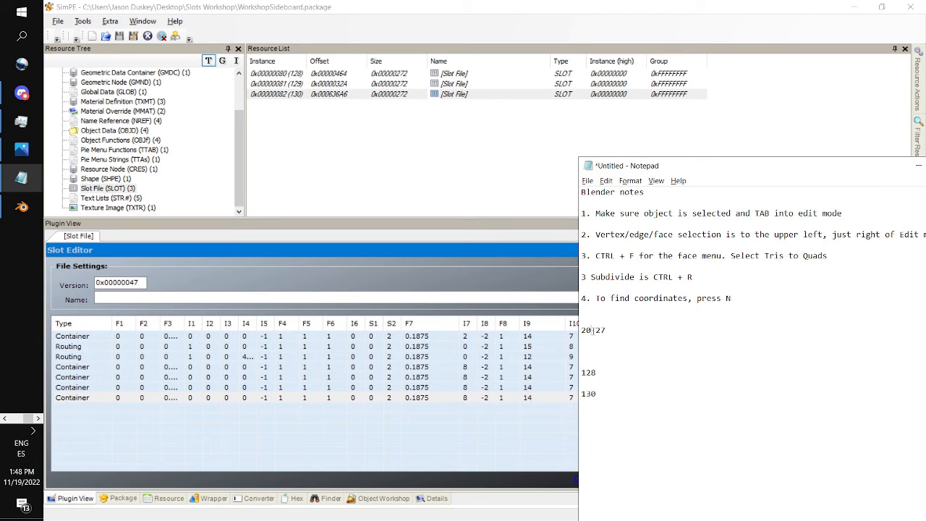
left_click_drag(593, 330, 581, 331)
type("2")
key("BackSpace")
type("24")
- Back in SimPE, set Int 9 of the first and second cloned Container entries in slot file 130 to 24 and 25
left_click(524, 369)
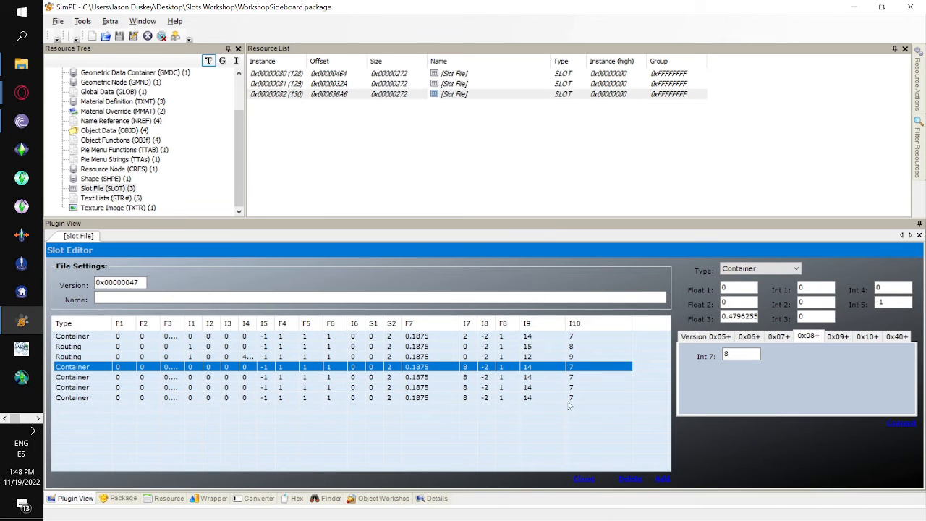
left_click(891, 337)
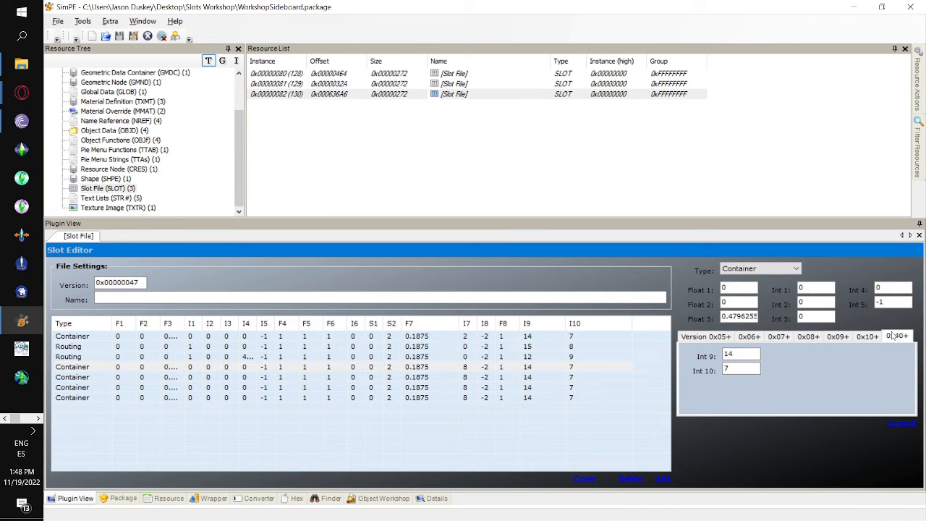
double_click(743, 357)
type("24")
left_click(551, 377)
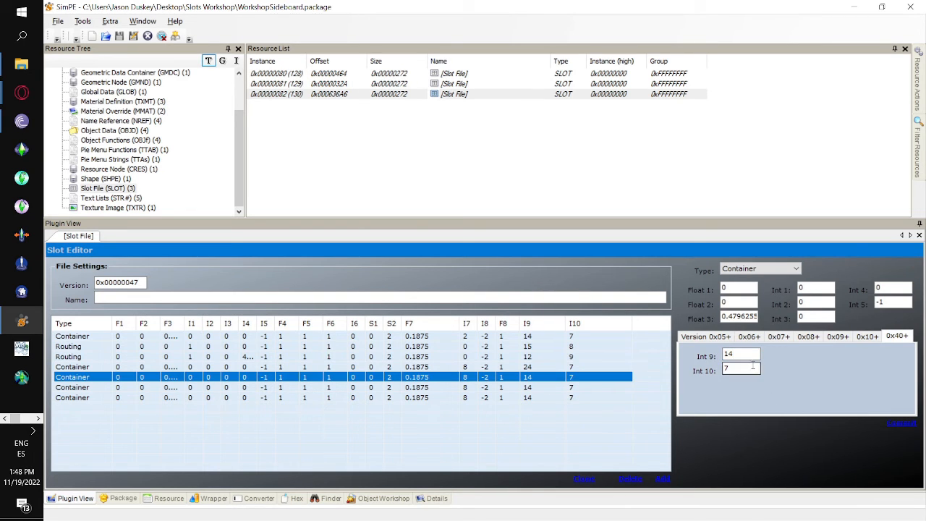
type("2")
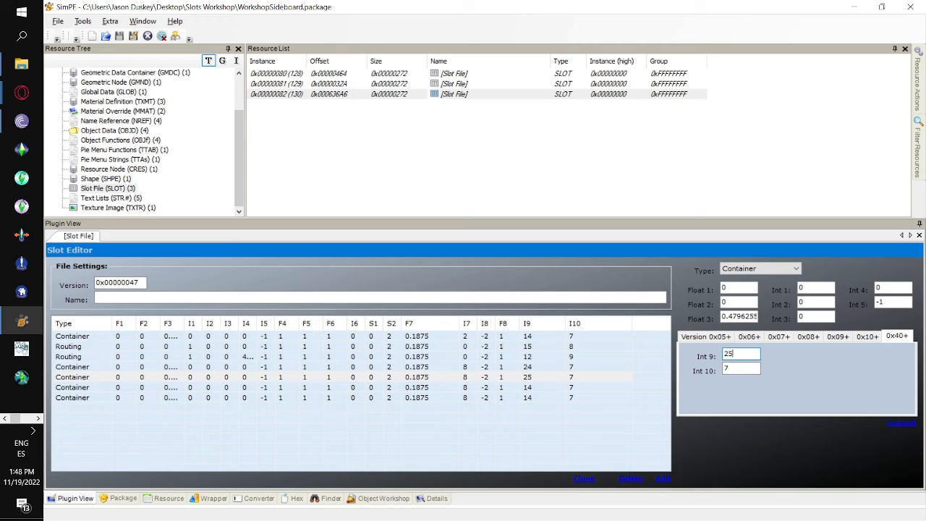
type("5")
- Set Int 9 of both the third and fourth cloned Container entries to 26 and commit slot file 130
left_click(555, 387)
type("2")
left_click(526, 401)
double_click(728, 353)
type("2")
left_click(897, 425)
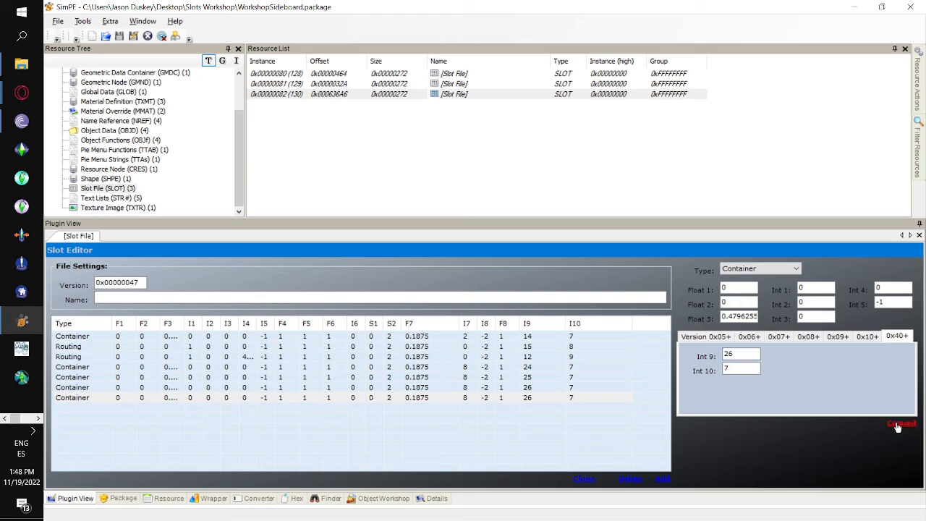
- Check the Int 10 values used in slot files 129 and 128, and set Int 10 of slot file 130's first cloned Container entry to 18
left_click(453, 84)
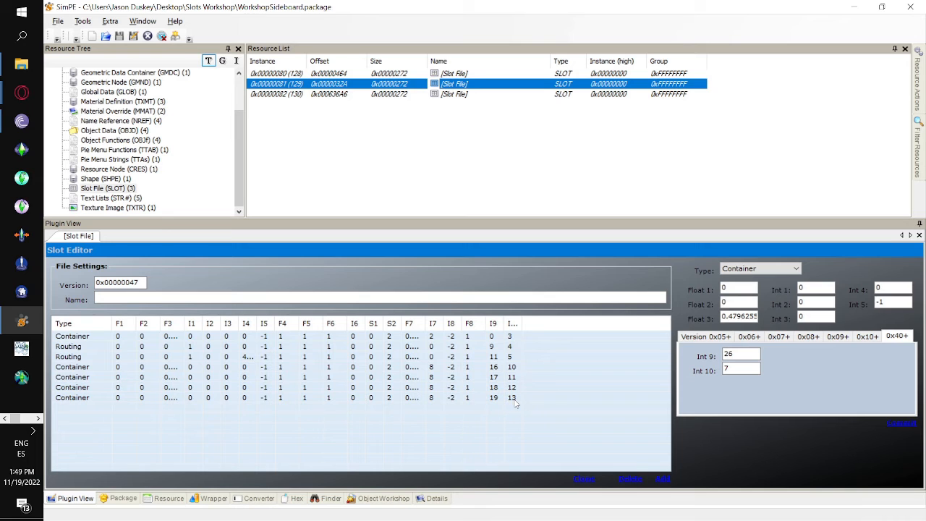
left_click(467, 74)
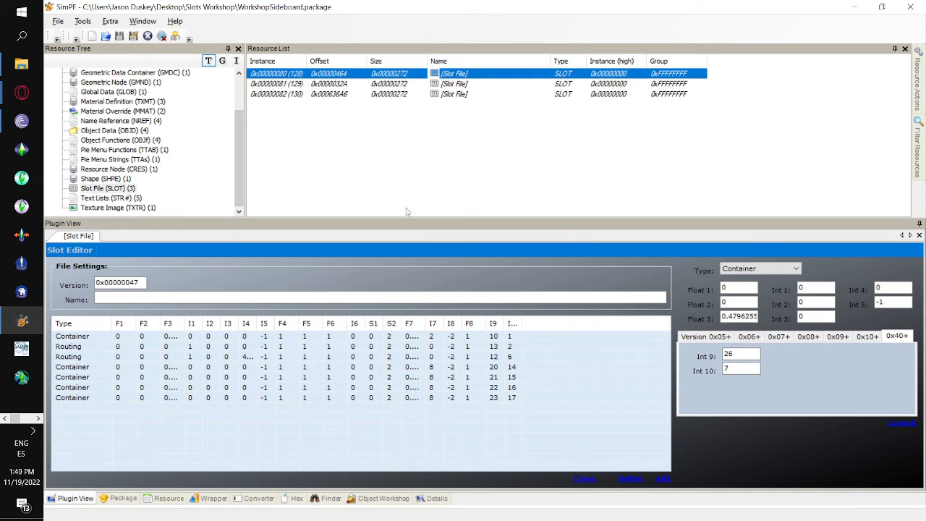
left_click(409, 94)
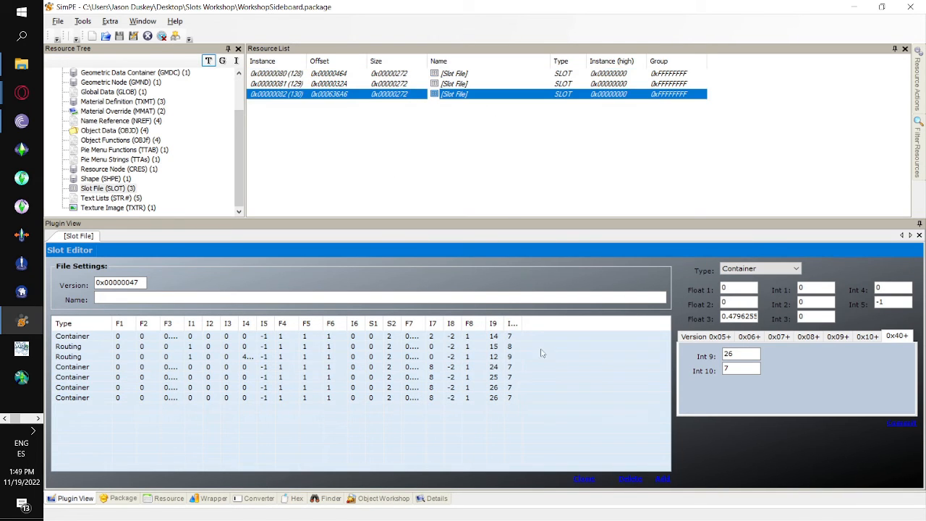
left_click(510, 369)
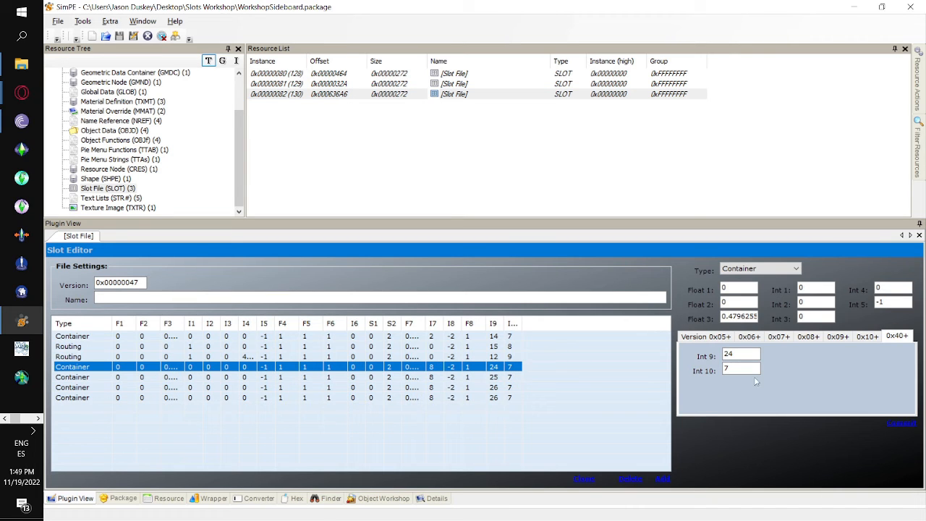
left_click_drag(744, 370, 687, 361)
type("18")
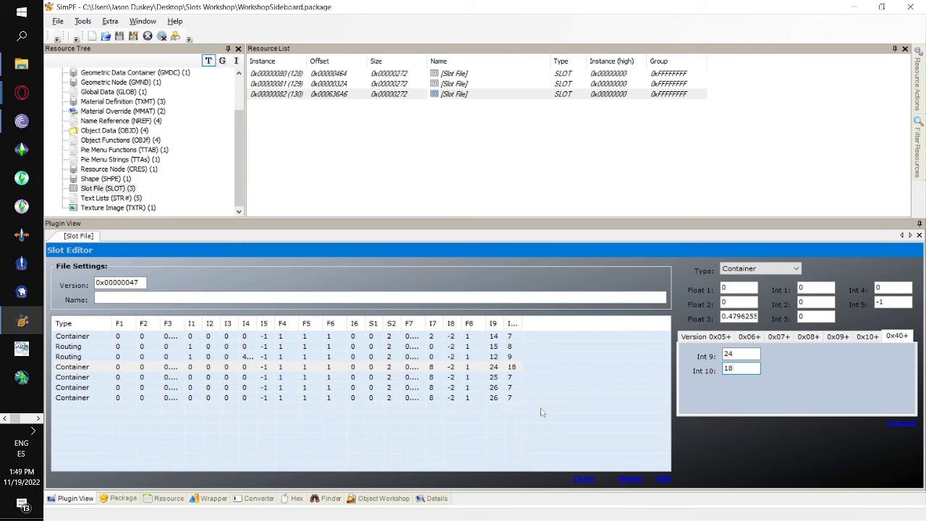
- Set Int 10 of the second and third cloned Container entries in slot file 130 to 19 and 20
left_click(507, 377)
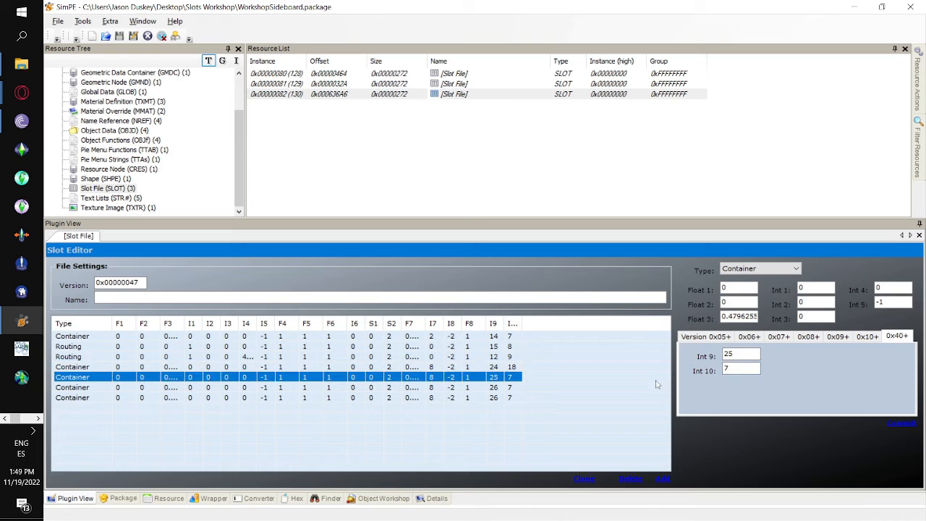
left_click_drag(740, 372, 501, 353)
type("19")
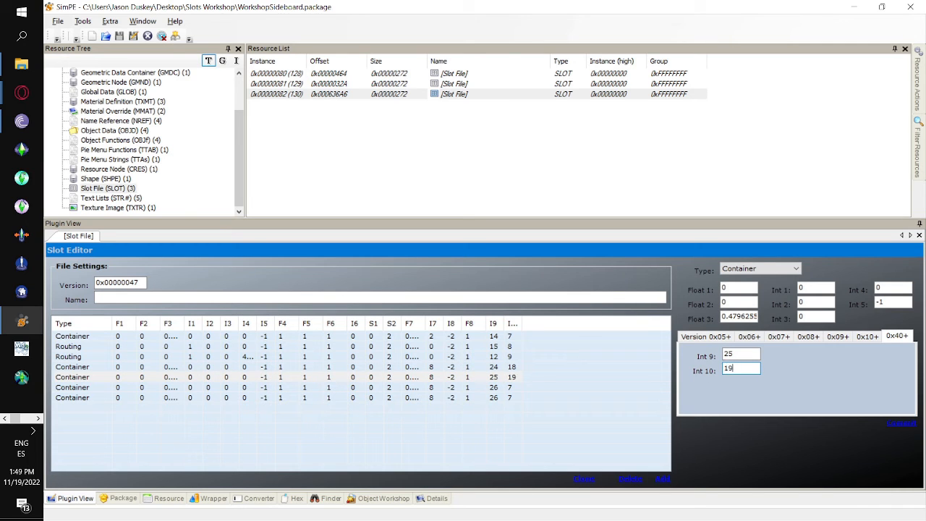
left_click(509, 391)
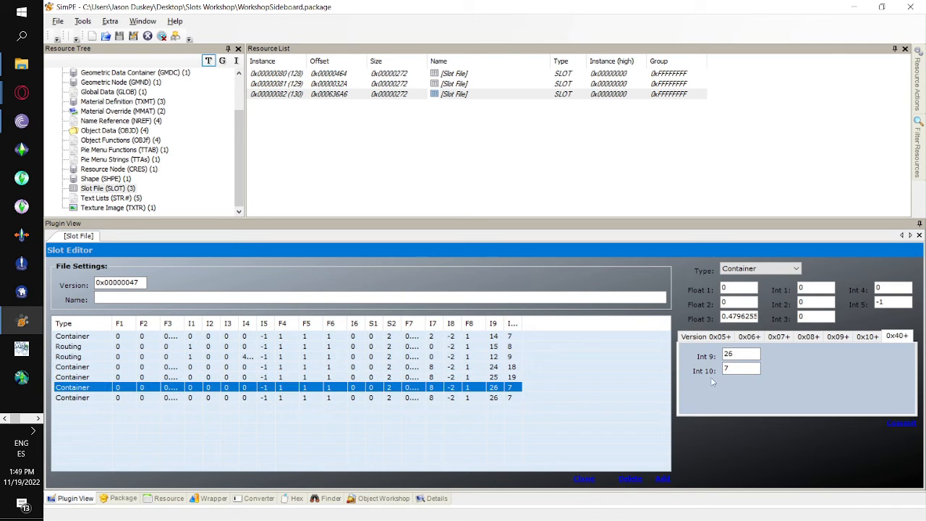
left_click_drag(738, 370, 712, 371)
type("20")
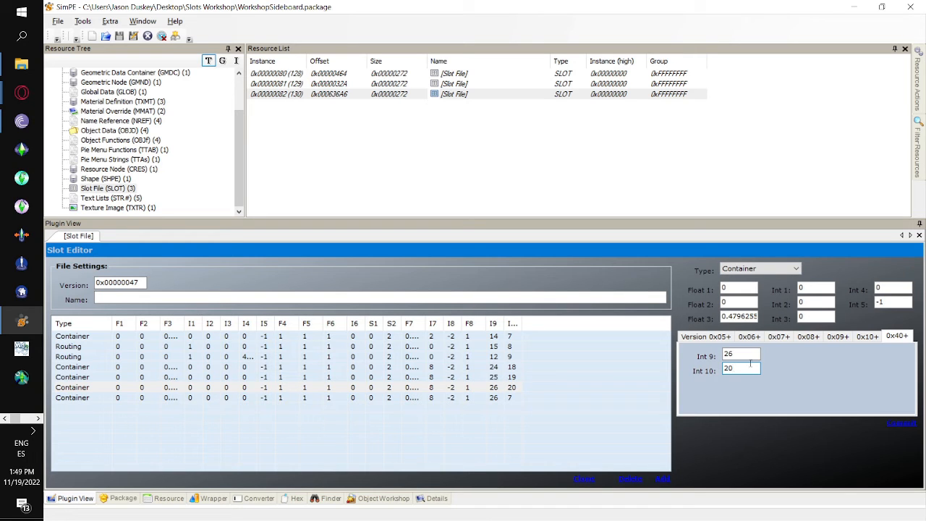
- Set the fourth cloned Container entry's Int 9 to 27 and Int 10 to 21, and save the package
left_click(509, 398)
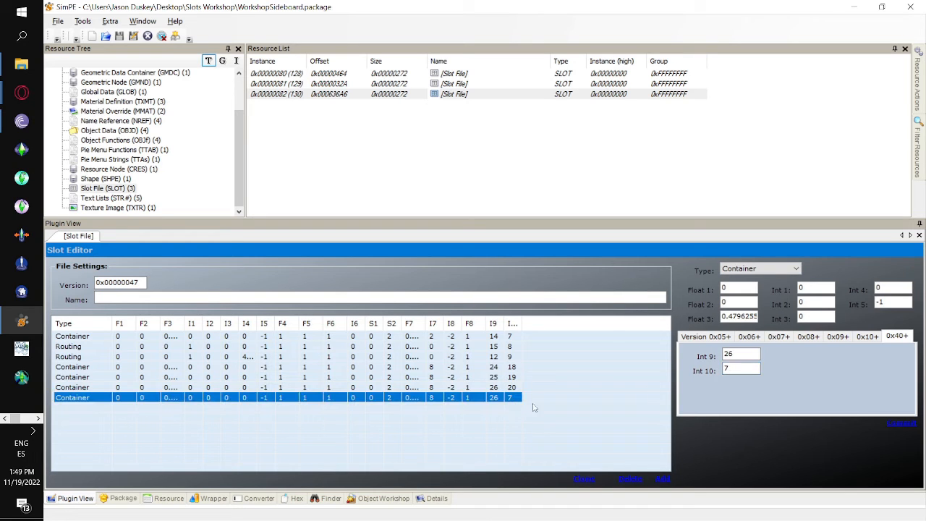
left_click(743, 354)
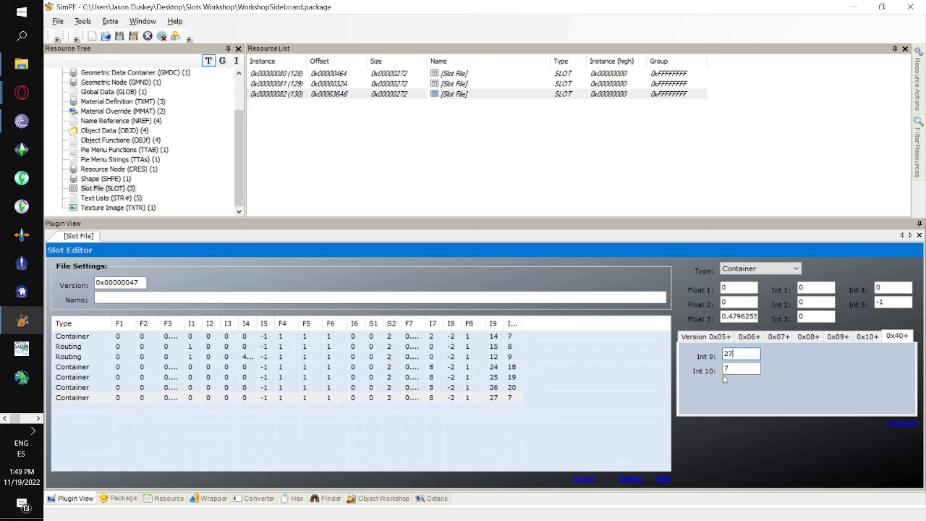
type("7")
key("Tab")
left_click(53, 24)
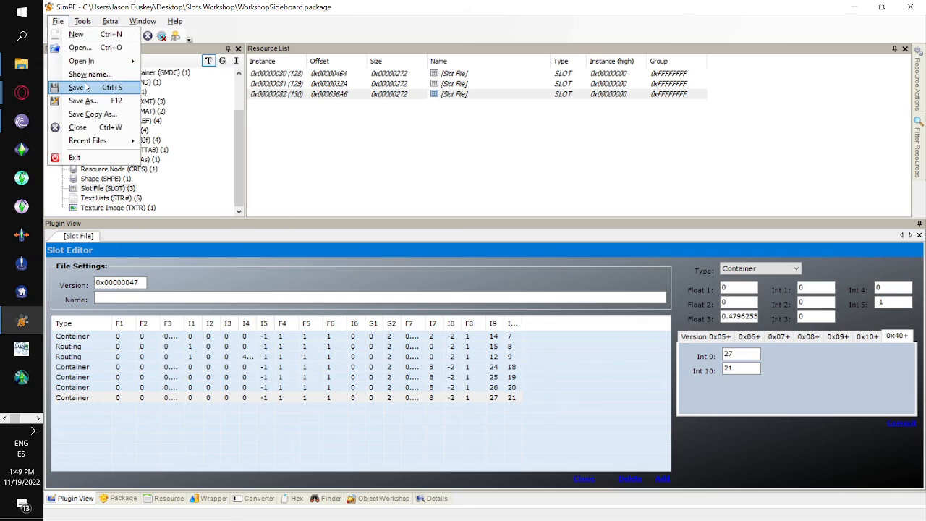
left_click(85, 86)
left_click(55, 23)
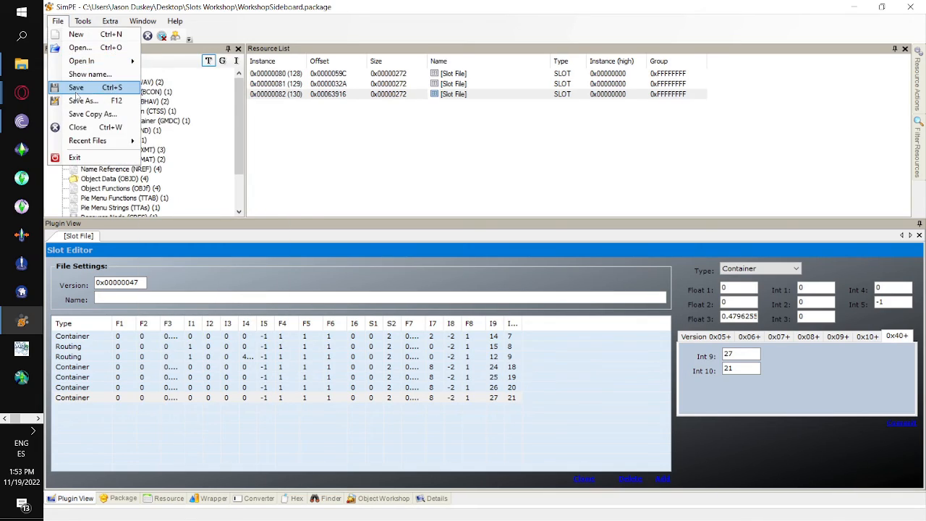
left_click(84, 91)
- Switch to File Explorer and copy WorkshopSideboard.package from the Slots Workshop folder on the Desktop
left_click(21, 64)
scroll(449, 304, "up", 10)
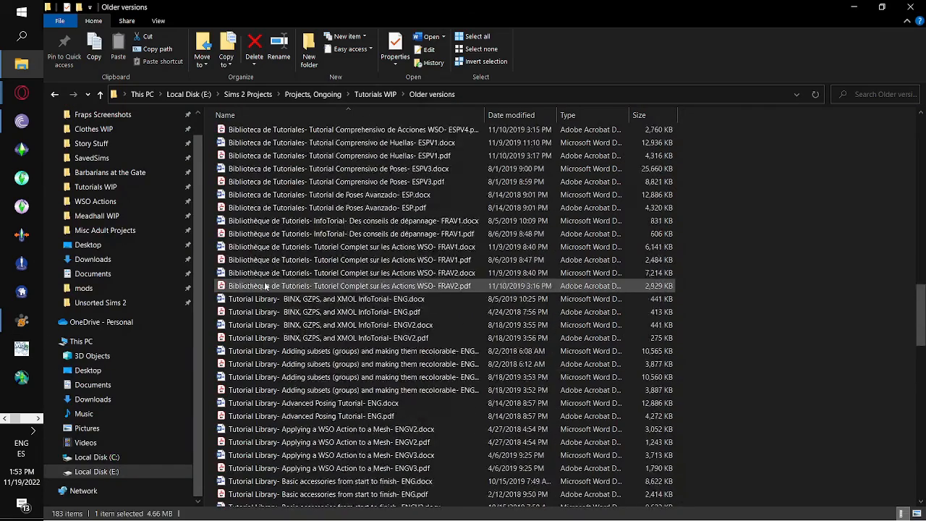
scroll(130, 247, "up", 1)
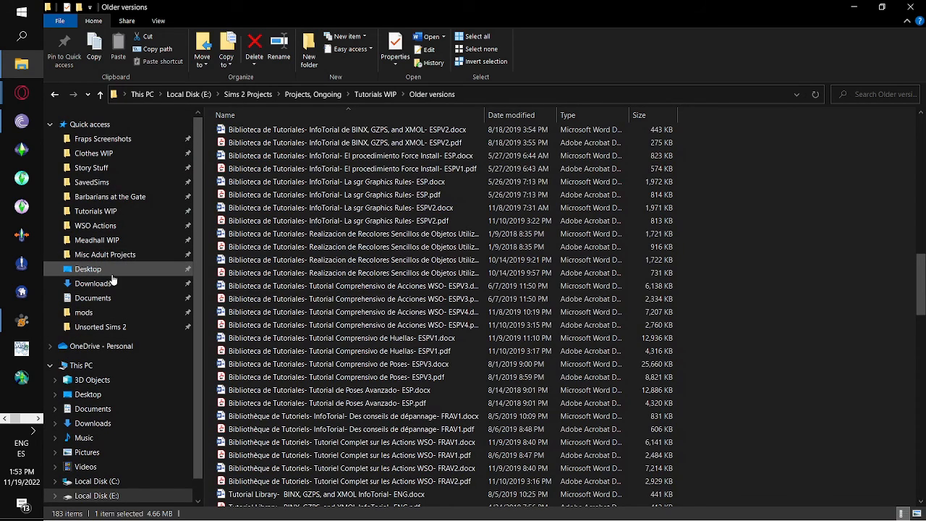
left_click(87, 269)
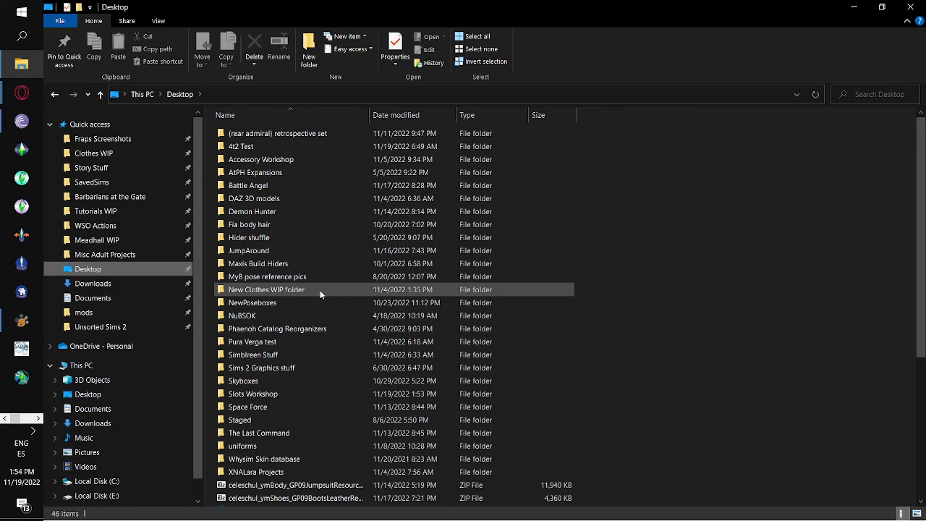
scroll(321, 286, "down", 2)
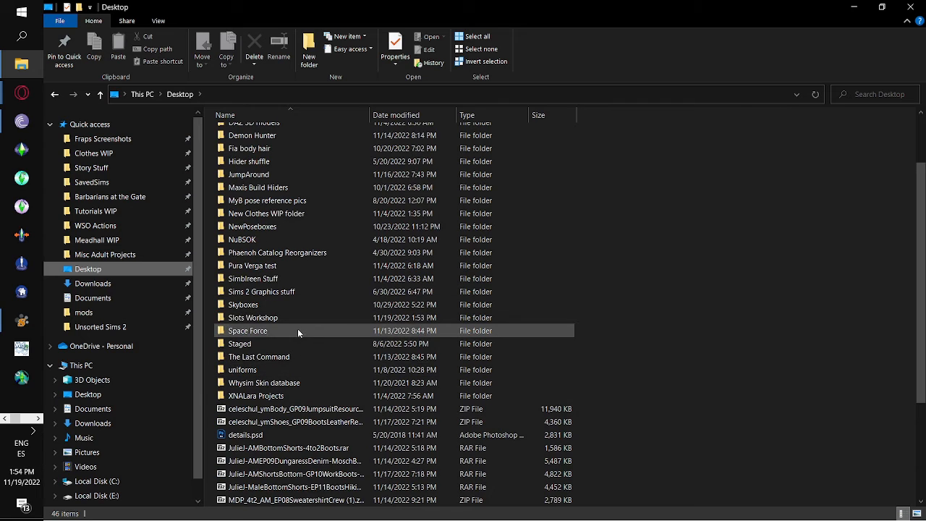
double_click(294, 320)
left_click(431, 146)
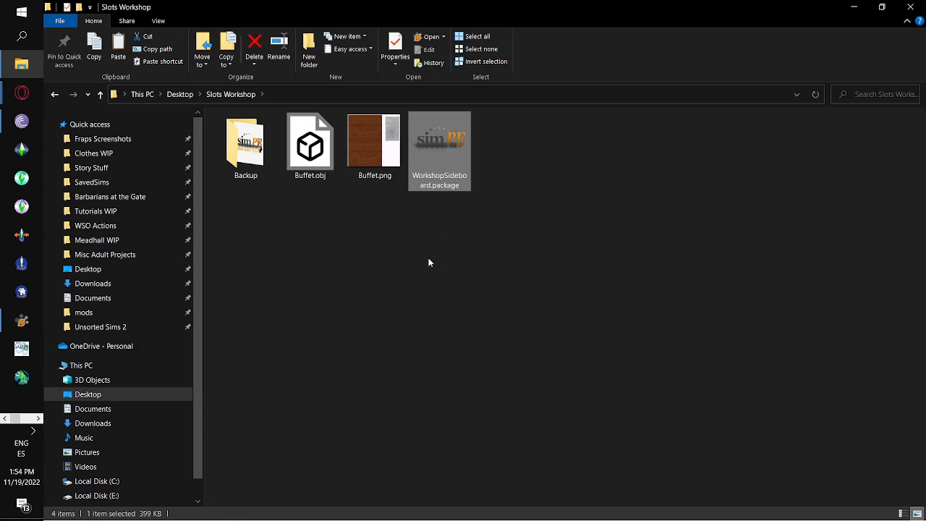
- Paste WorkshopSideboard.package into The Sims 2's Downloads > Story Stuff folder in Documents > EA Games, replacing the older copy
left_click(101, 181)
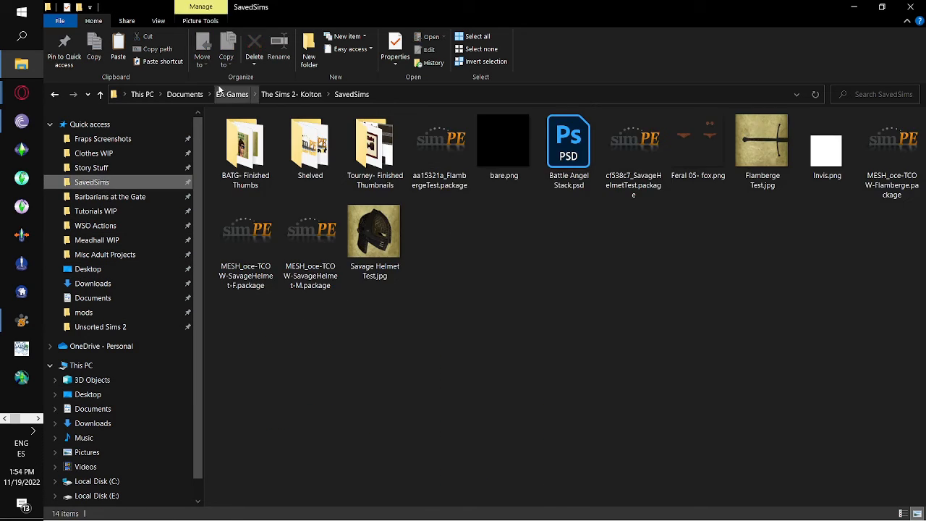
left_click(184, 94)
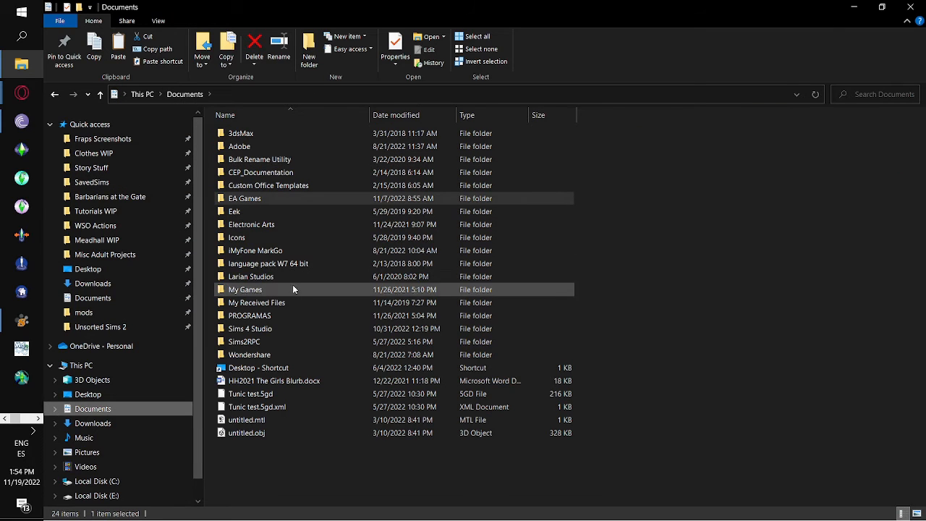
double_click(269, 198)
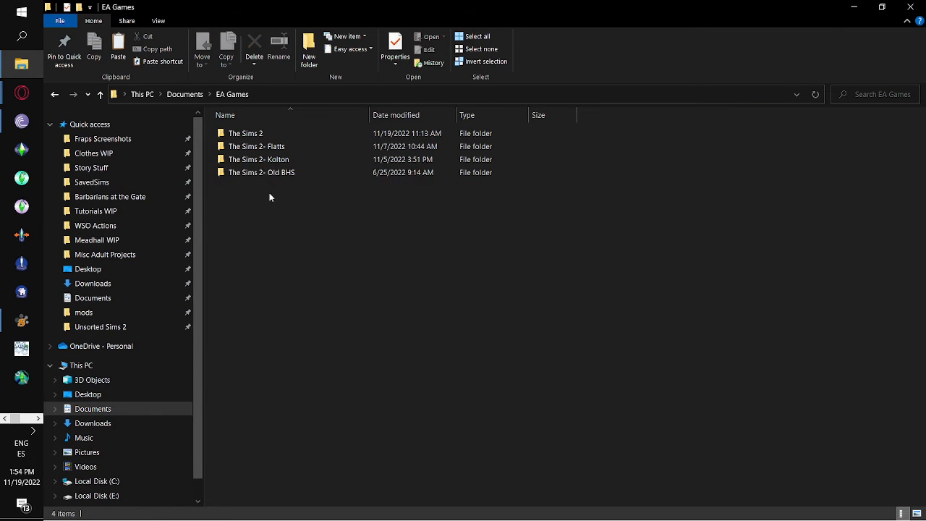
double_click(270, 133)
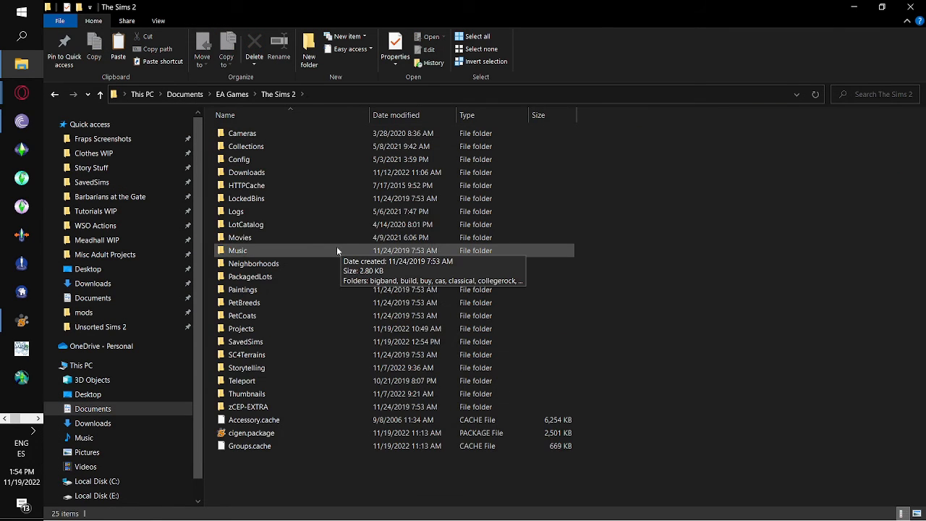
double_click(274, 175)
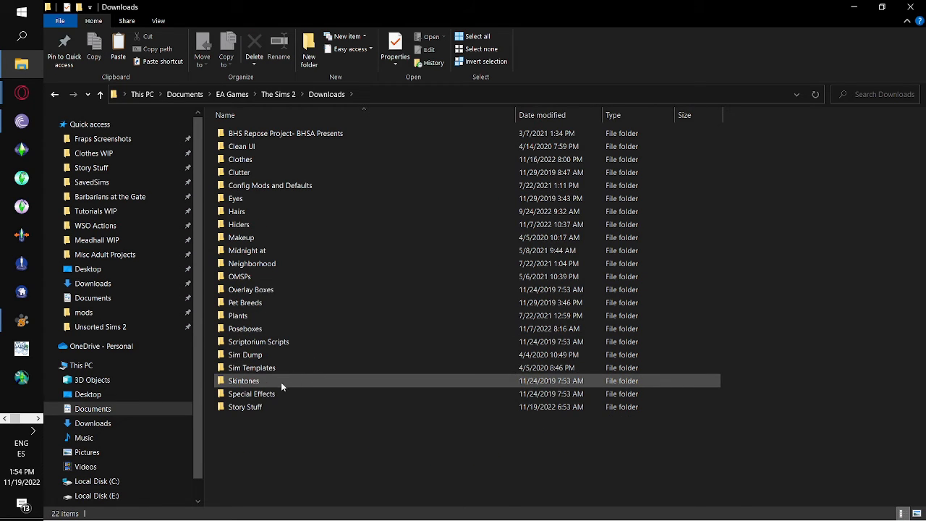
double_click(281, 406)
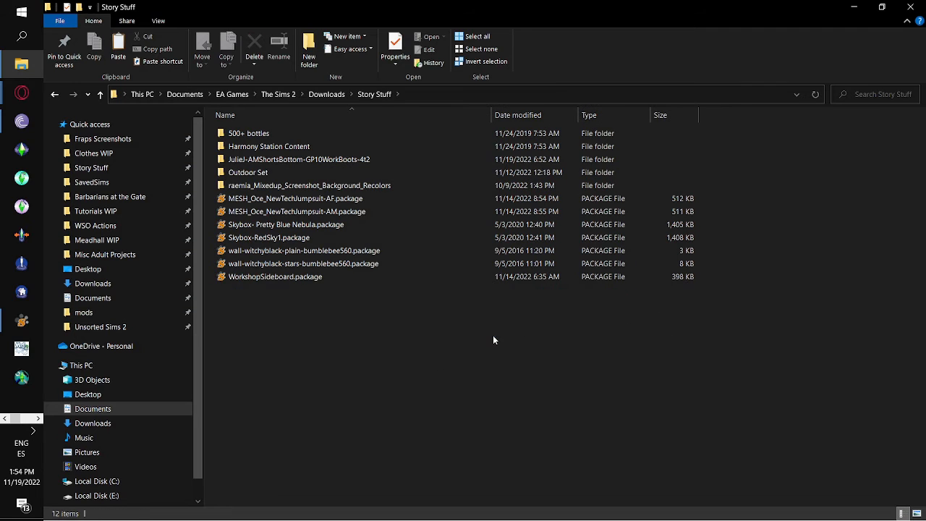
key("ctrl+v")
left_click(458, 218)
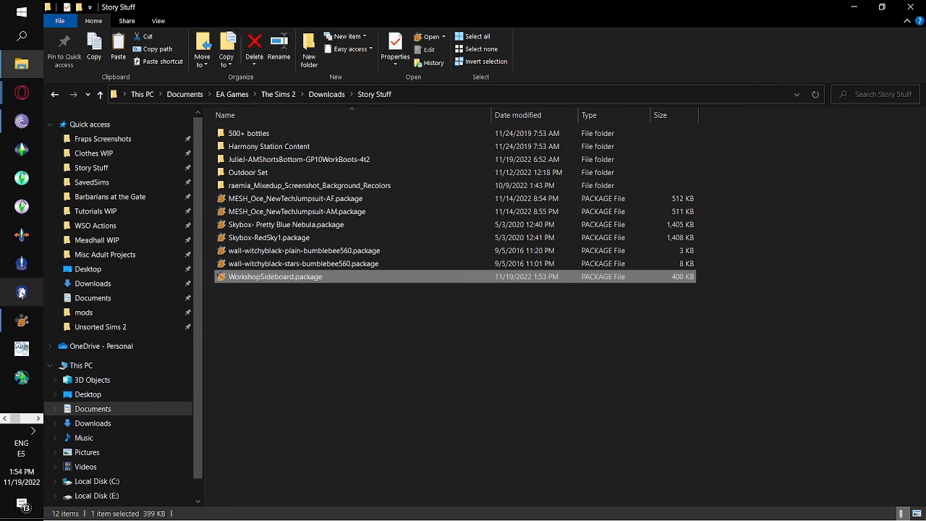
- Switch to The Sims 2 and place an orange-red bottle on the left tile of the right-hand sideboard
left_click(22, 177)
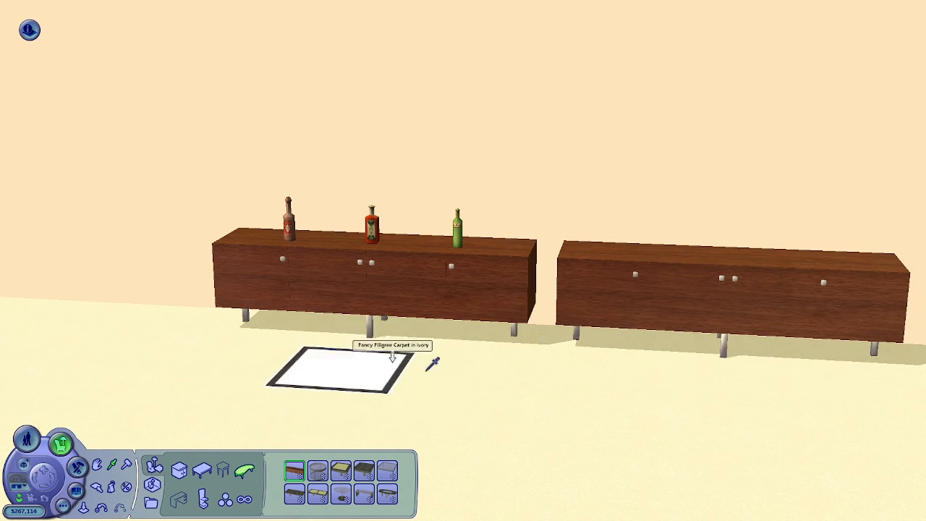
left_click(372, 225)
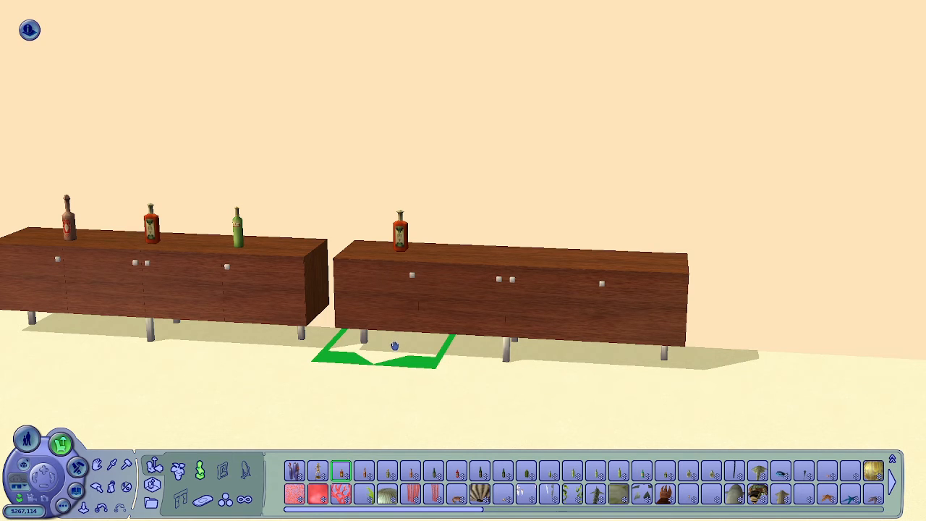
left_click(394, 346)
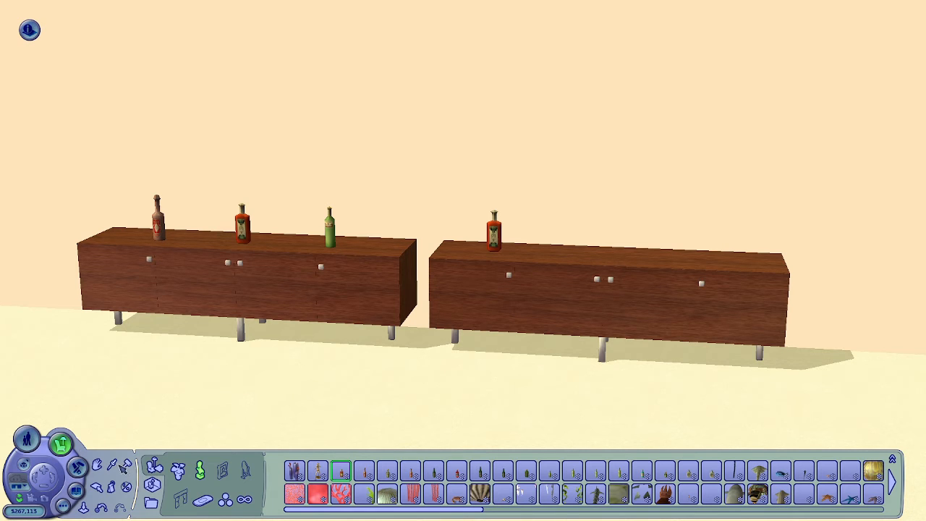
- Place green bottles in the deco slots of the right-hand sideboard's right tile, and undo the last placement
left_click(434, 471)
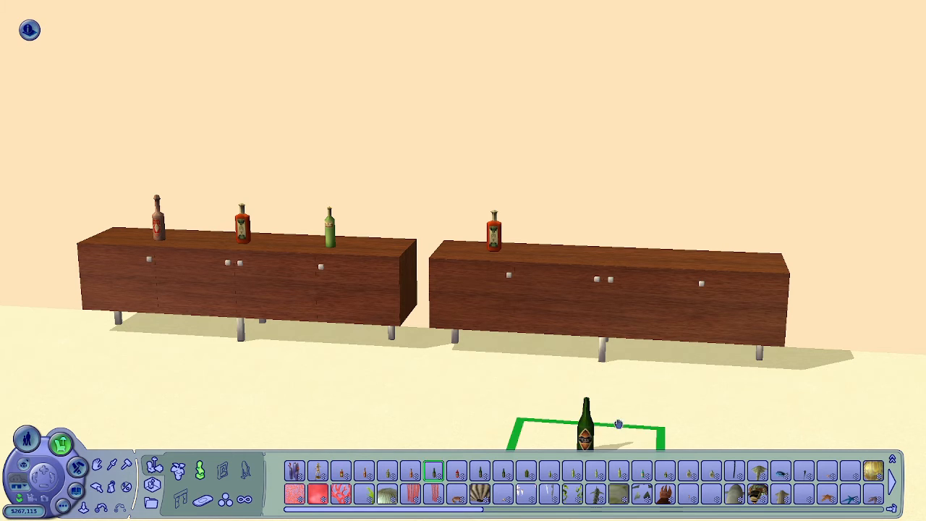
left_click(636, 262)
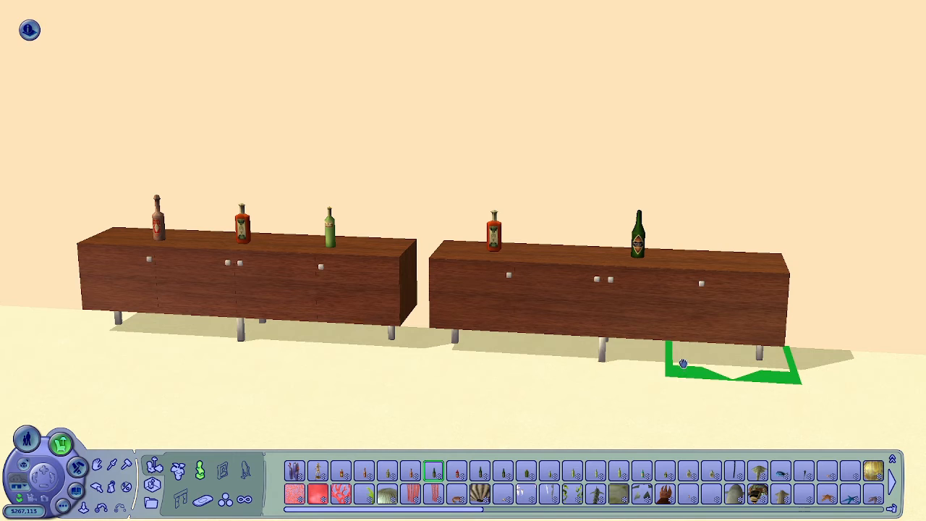
left_click(690, 361)
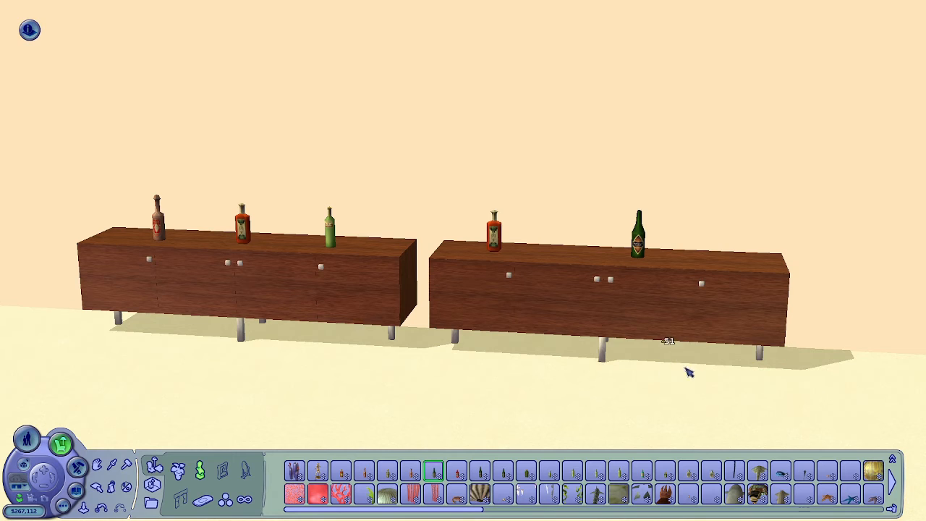
left_click(434, 470)
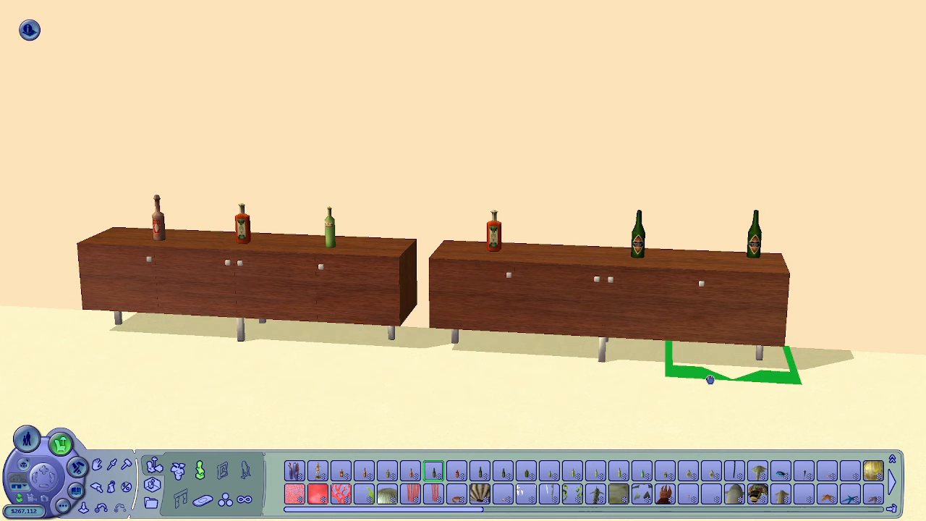
left_click(709, 379)
left_click(437, 470)
left_click(695, 369)
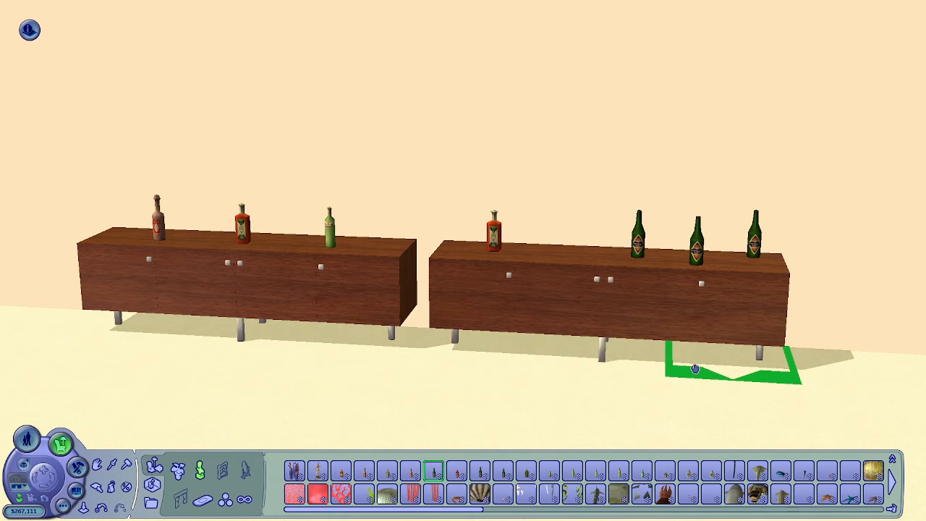
key("ctrl+z")
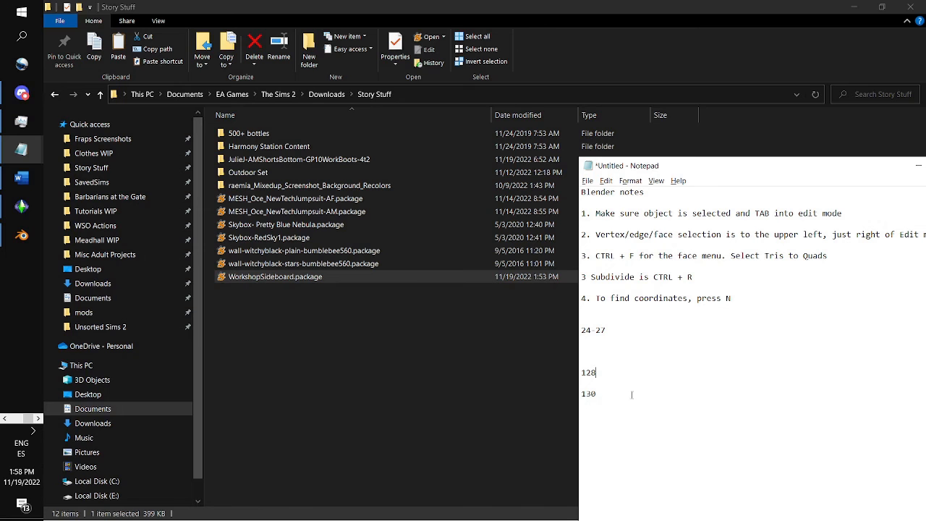
- In the Notepad notes, replace the 128 and 130 lines with "Right- Original slot has wrong X value"
left_click_drag(598, 393, 563, 369)
type("Riggh")
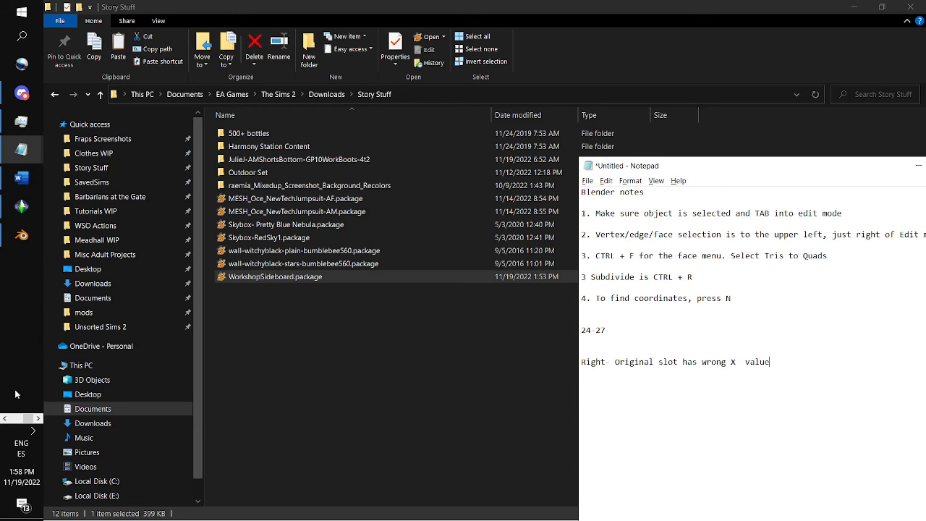
- Test the green bottle again on the right tile in The Sims 2, and add a "Deco 2 bottle" line to the Notepad notes
left_click(14, 204)
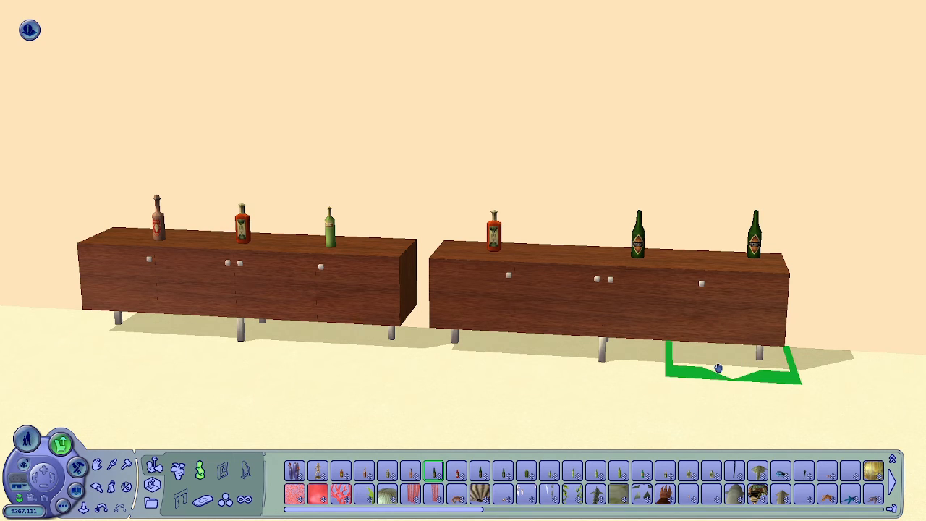
left_click(678, 319)
left_click_drag(680, 388, 543, 295)
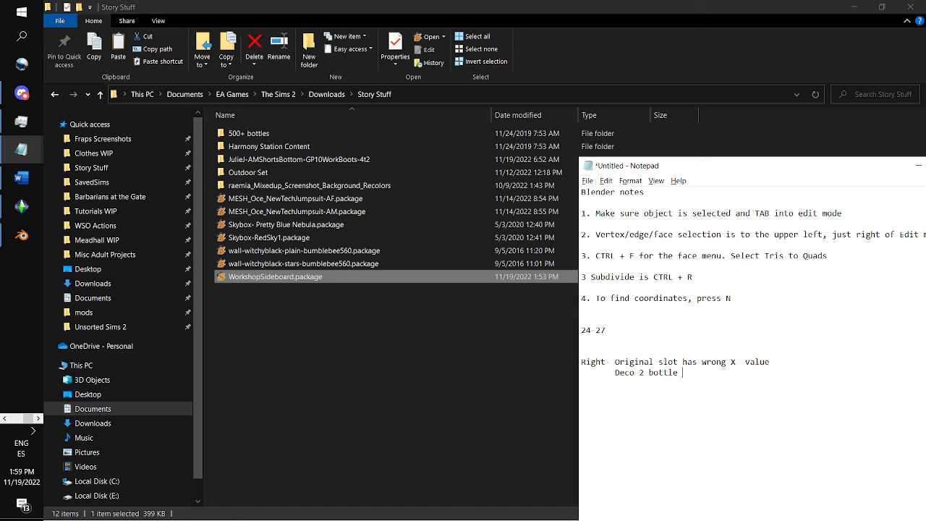
type("ppe")
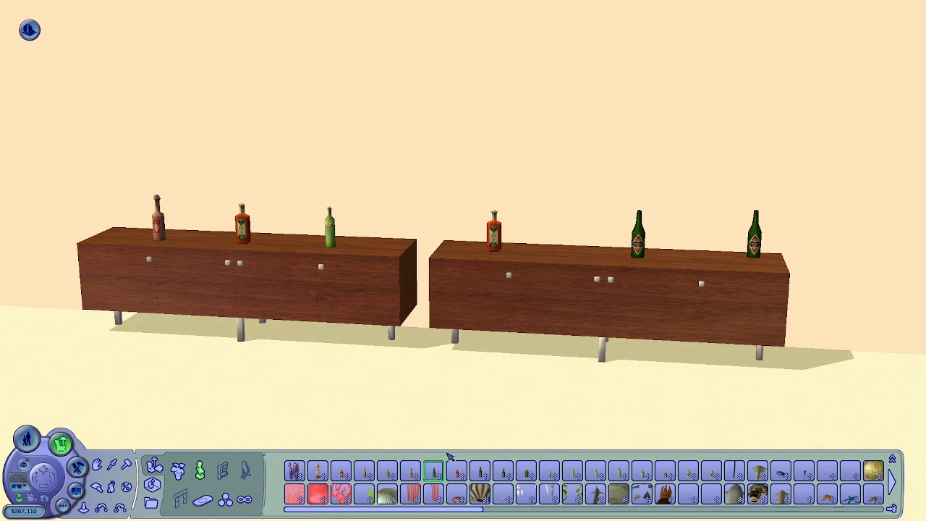
- Back in The Sims 2, place a red bottle in the right tile's front slot, between the two green bottles
left_click(457, 470)
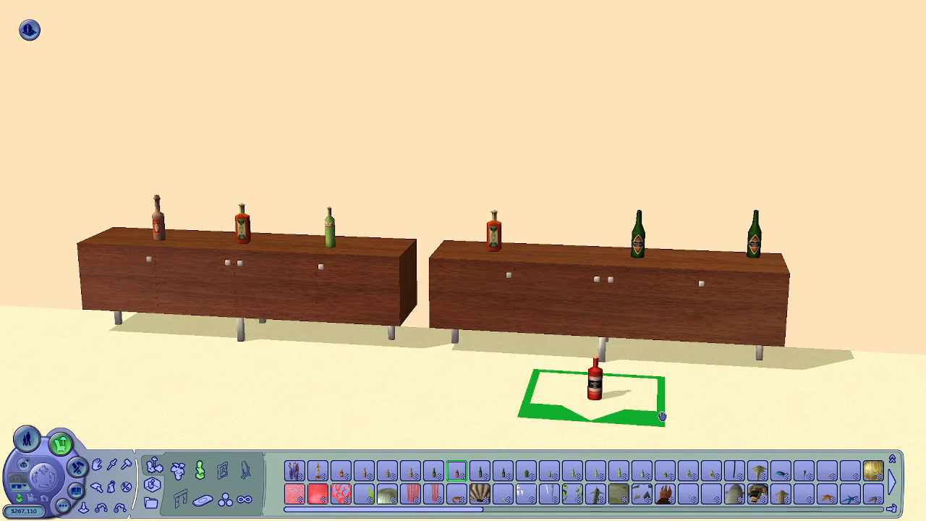
left_click(687, 371)
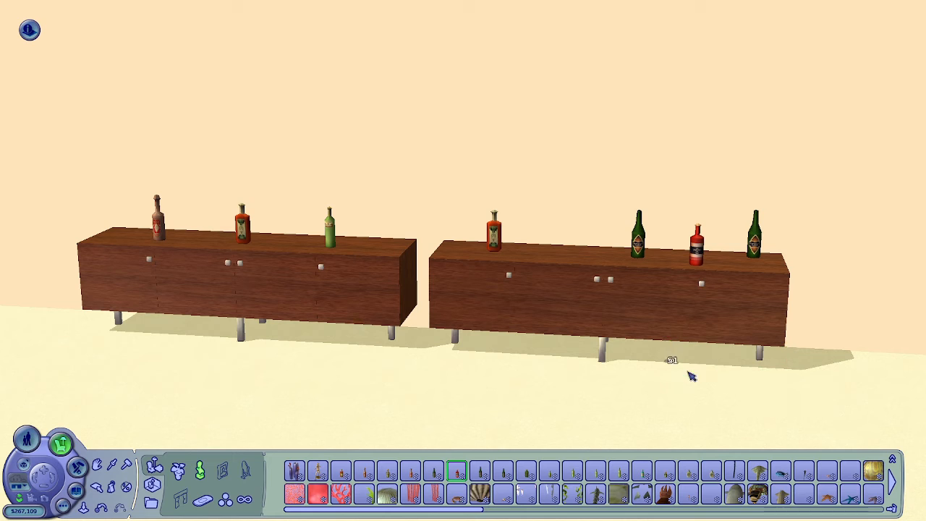
- Place another green bottle in the right tile of the right-hand sideboard and check its position from the side
left_click(502, 470)
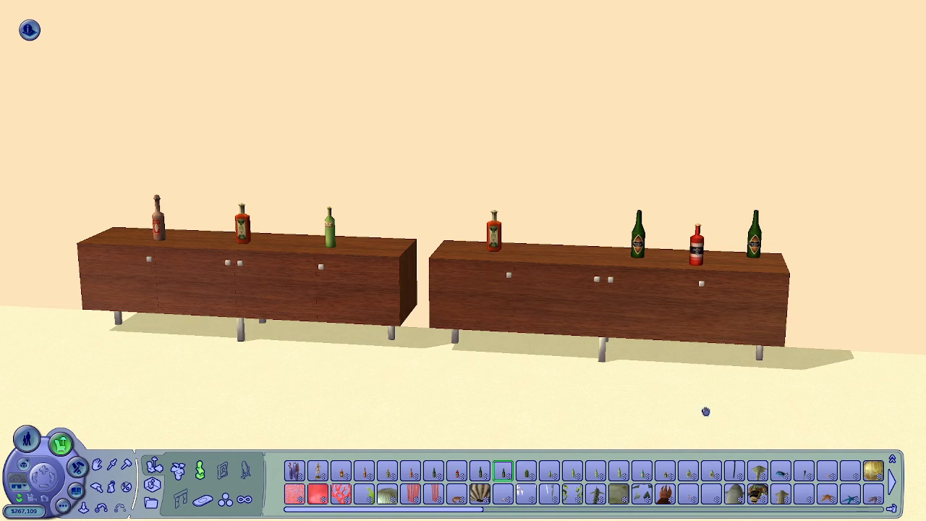
left_click(710, 374)
left_click(55, 481)
left_click(55, 480)
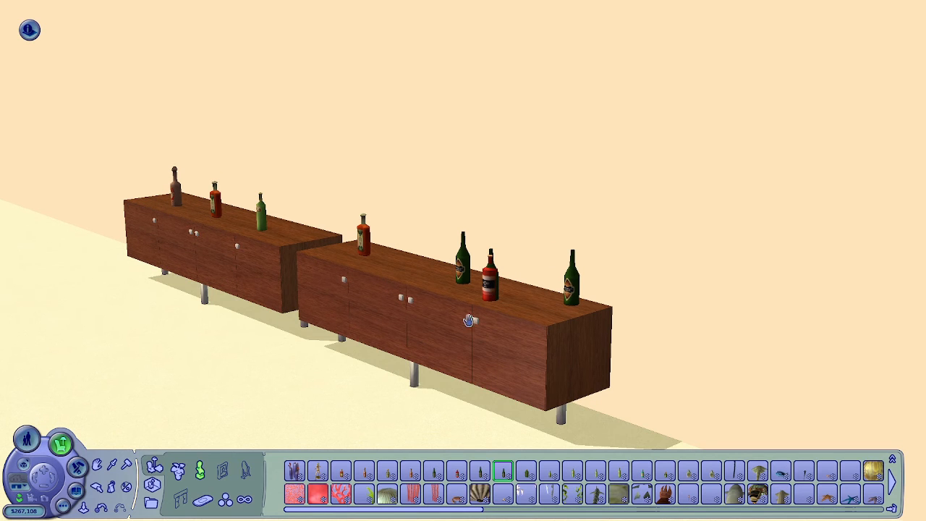
left_click(34, 476)
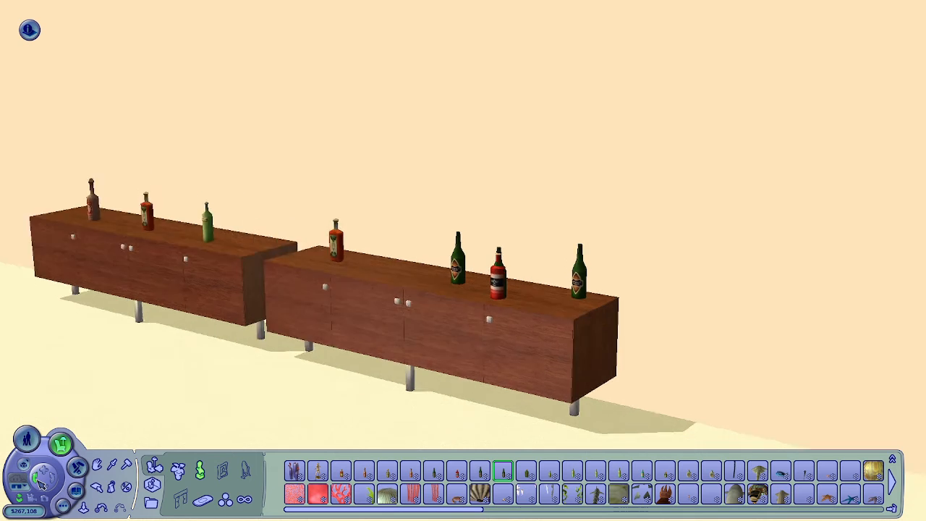
- Place teal bottles in the deco slots of the right-hand sideboard's middle tile, checking their positions from several angles
left_click(642, 470)
scroll(438, 409, "down", 1)
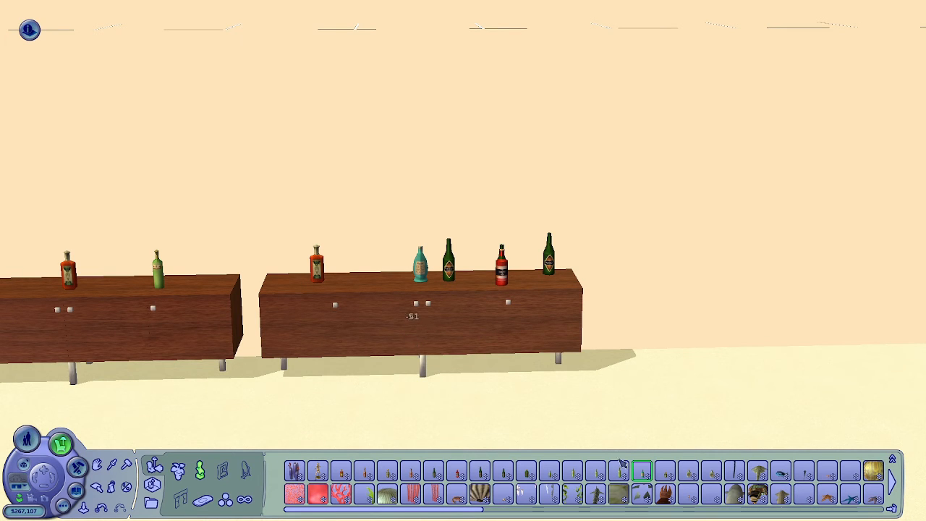
left_click(463, 363)
scroll(479, 376, "up", 4)
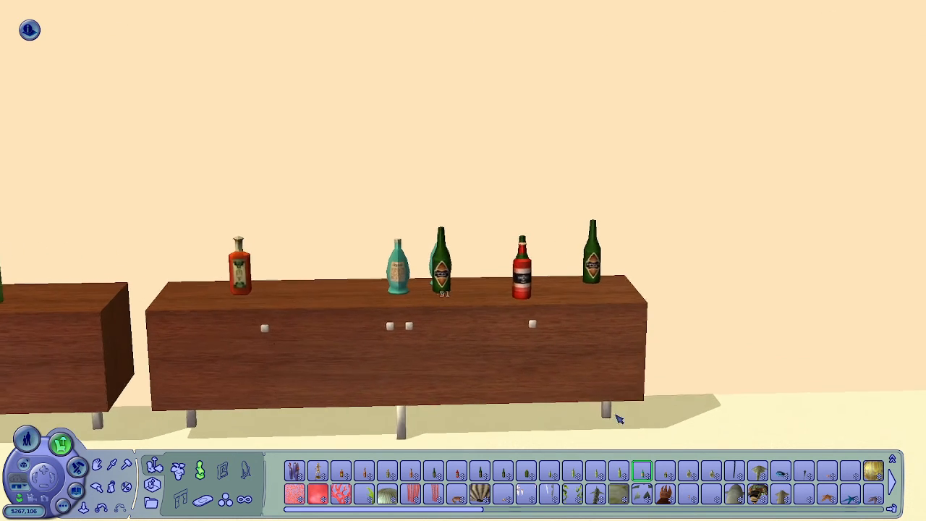
scroll(622, 418, "down", 1)
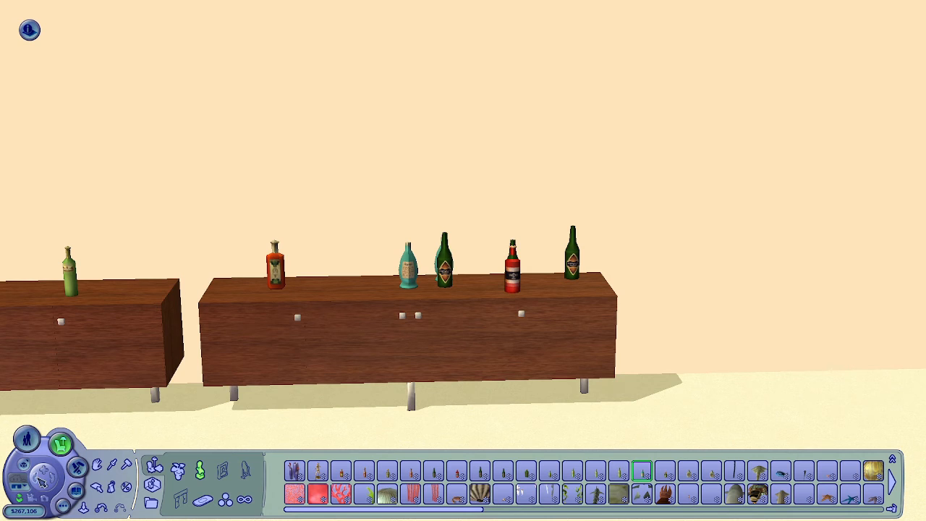
left_click(39, 481)
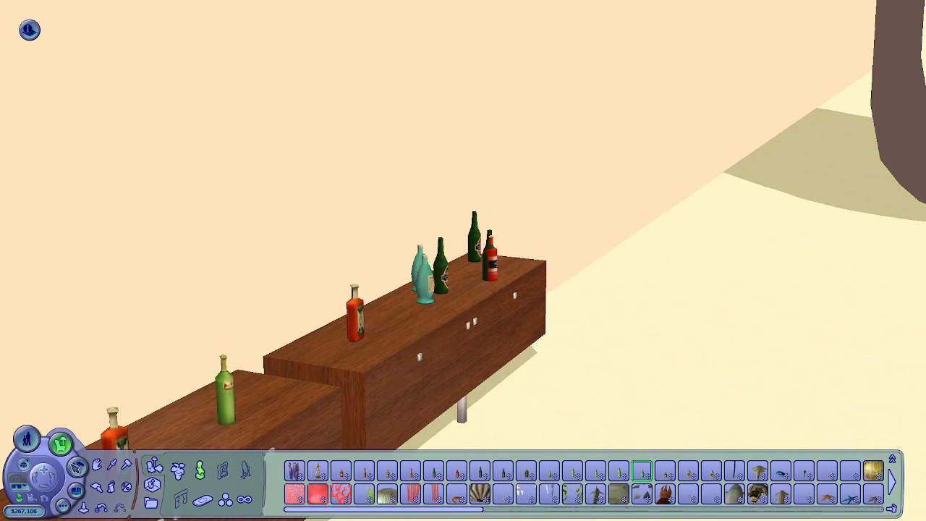
left_click(57, 483)
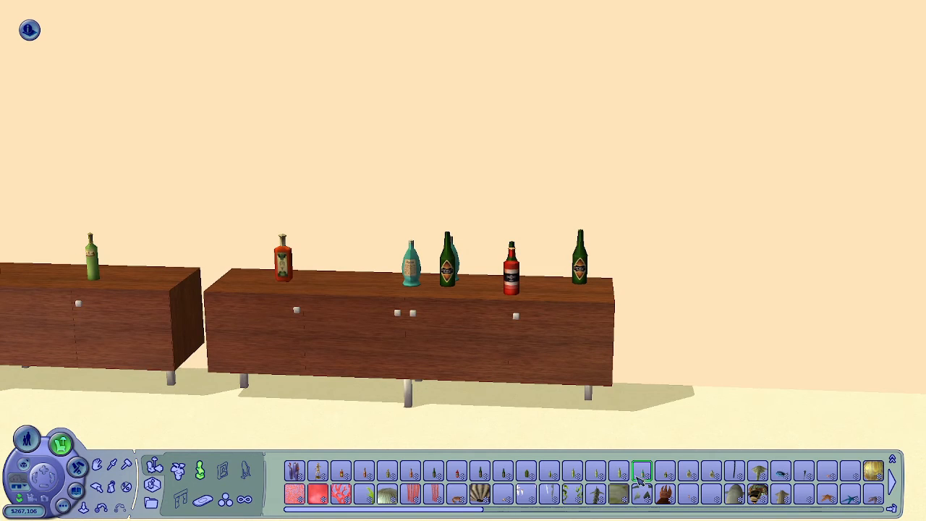
left_click(641, 472)
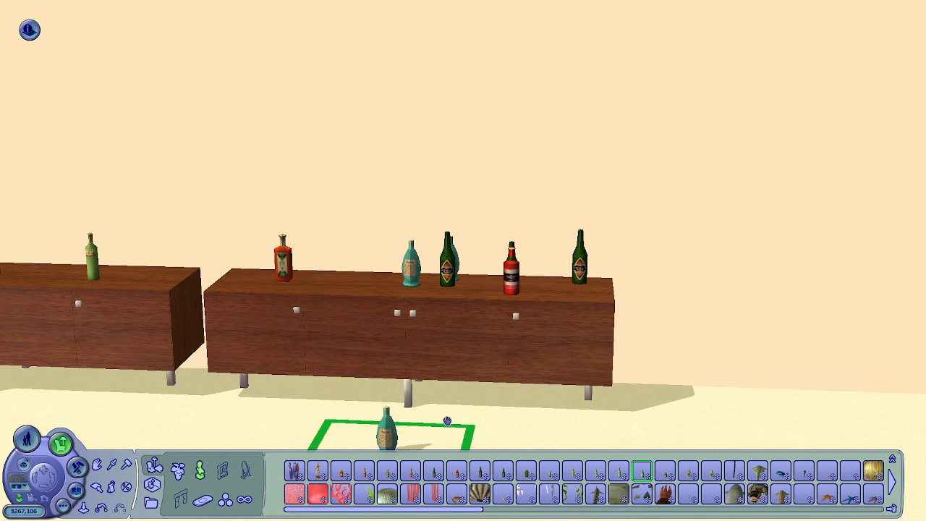
left_click(438, 399)
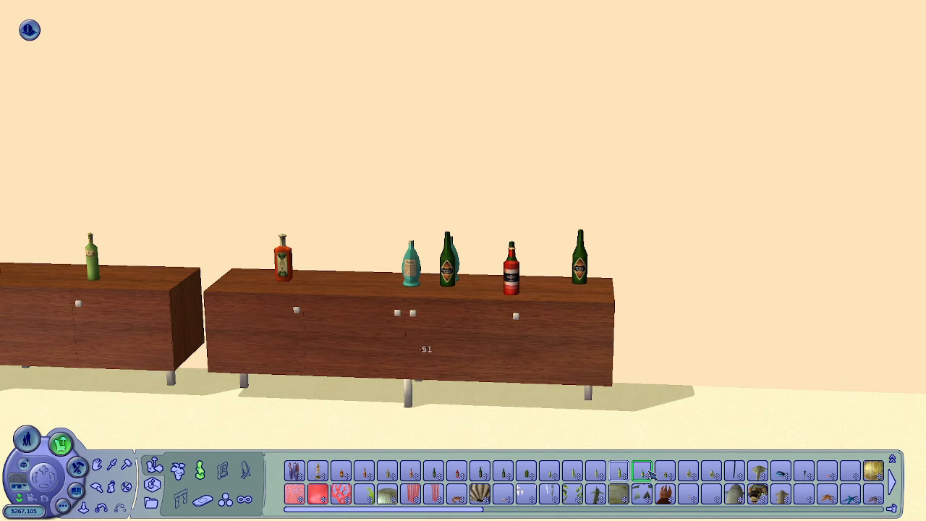
left_click(469, 406)
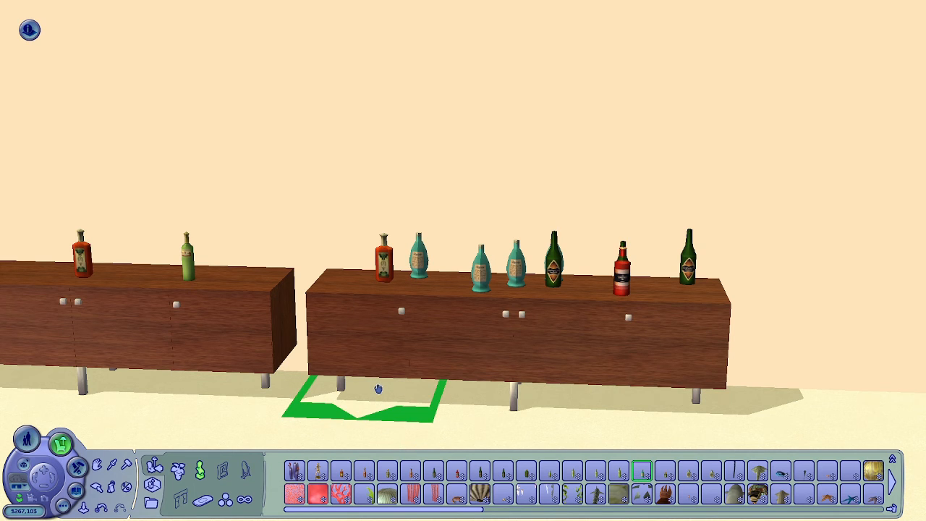
- Place three teal bottles on the left tile of the right-hand sideboard, keeping the sideboard in its place
left_click(378, 389)
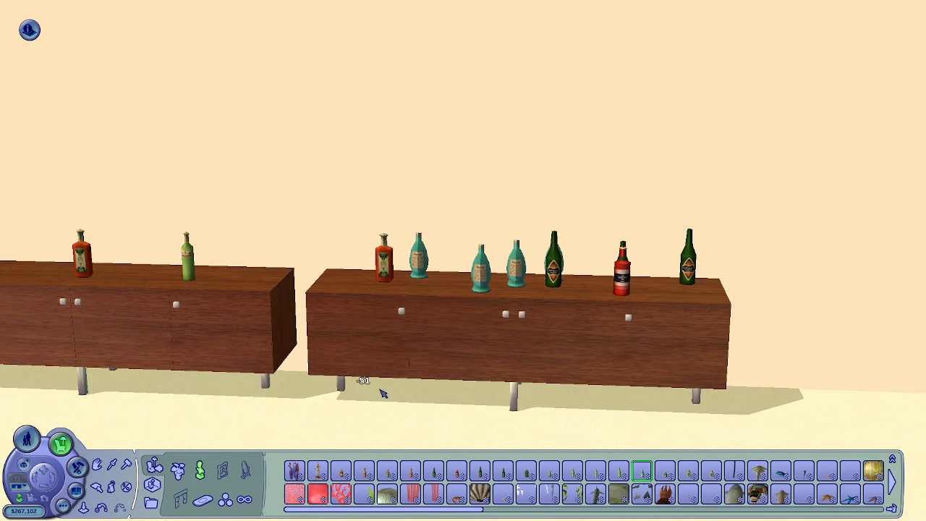
left_click(642, 471)
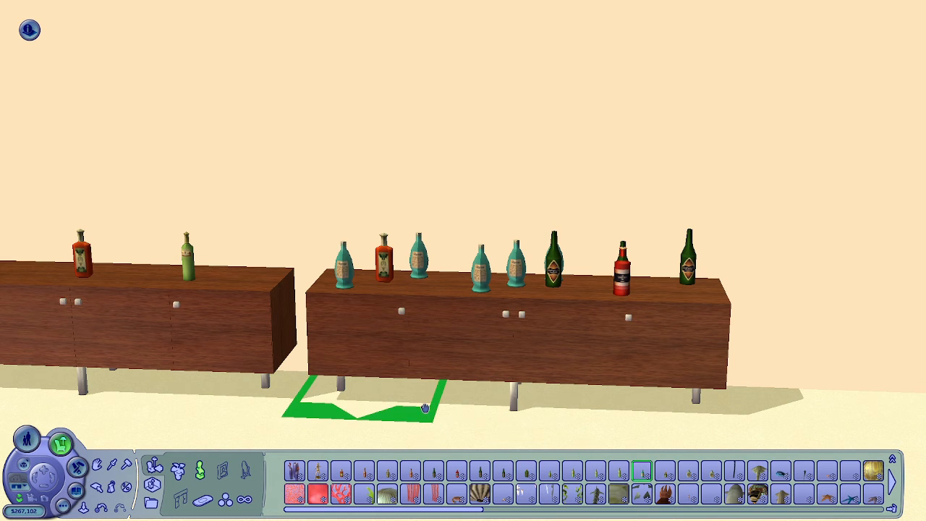
left_click(367, 395)
left_click(642, 471)
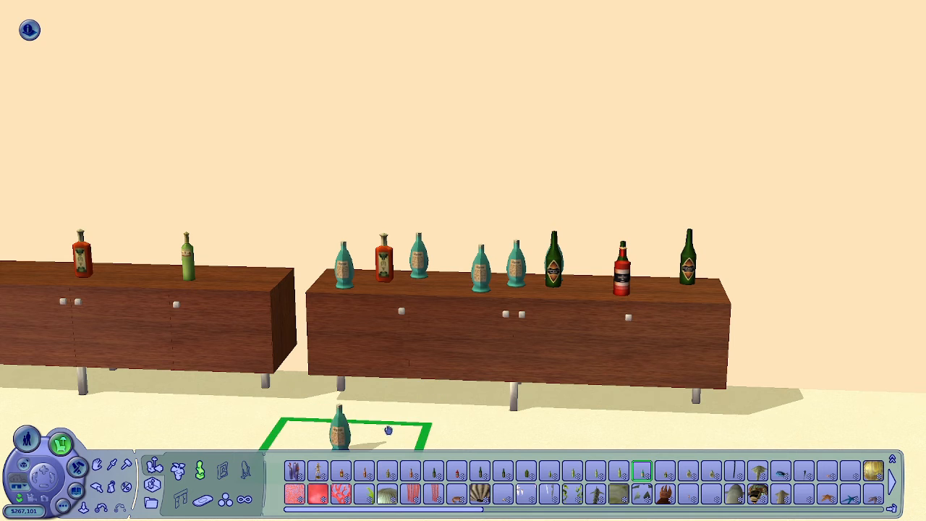
left_click(380, 388)
left_click(461, 359)
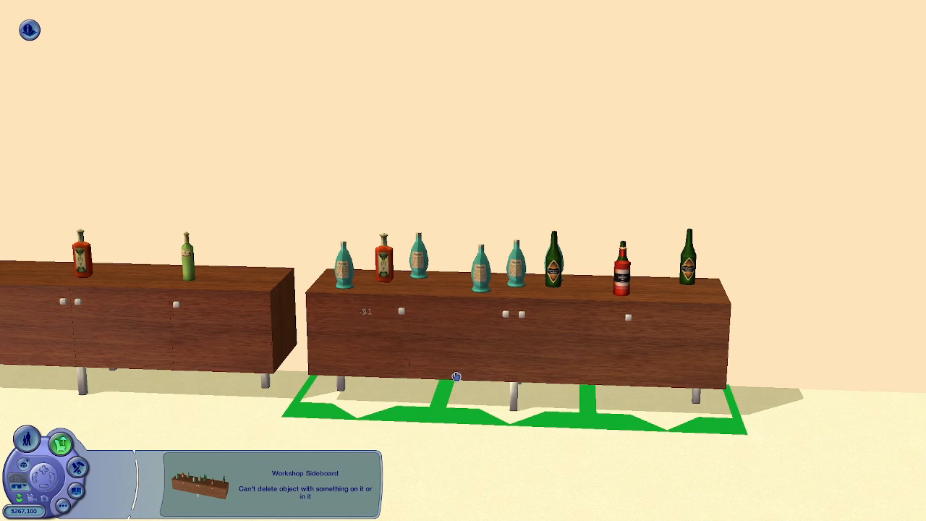
left_click(457, 377)
- Place another teal bottle on the middle tile, try one more there, and inspect the row of bottles up close
left_click(641, 471)
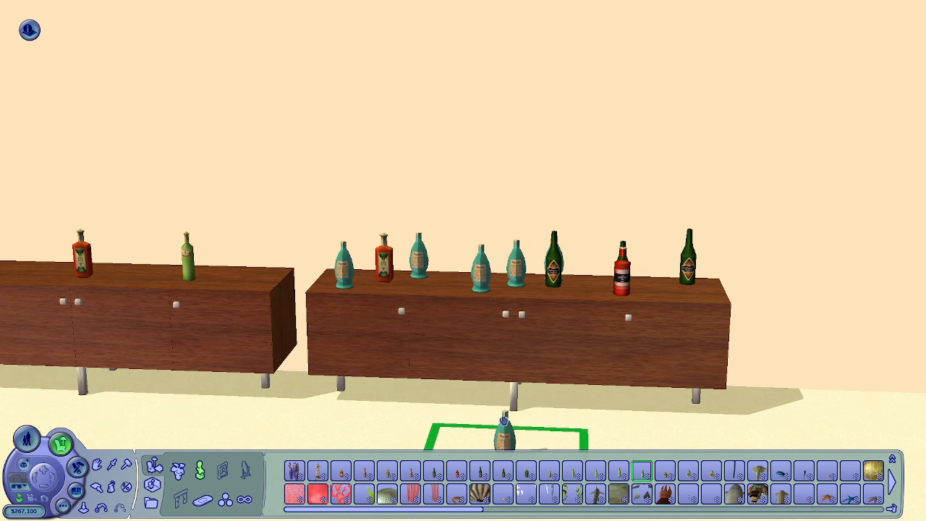
left_click(502, 400)
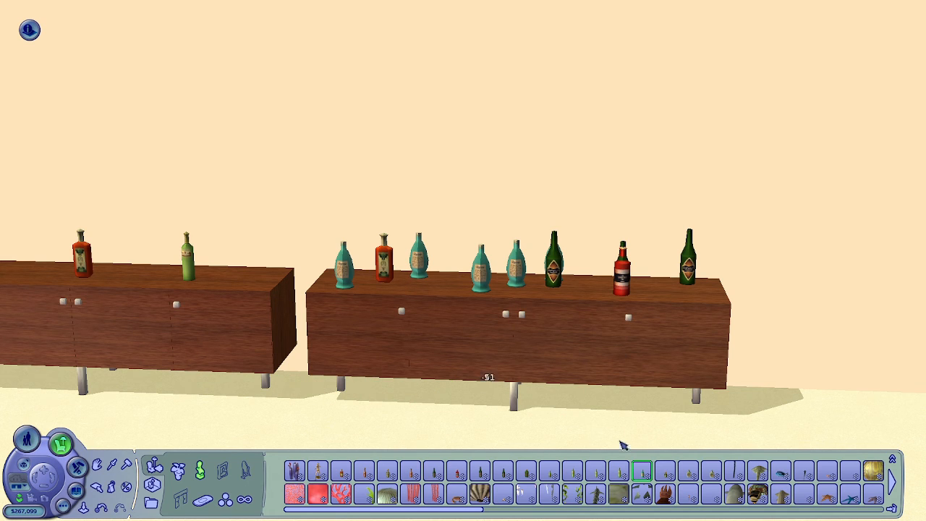
left_click(642, 471)
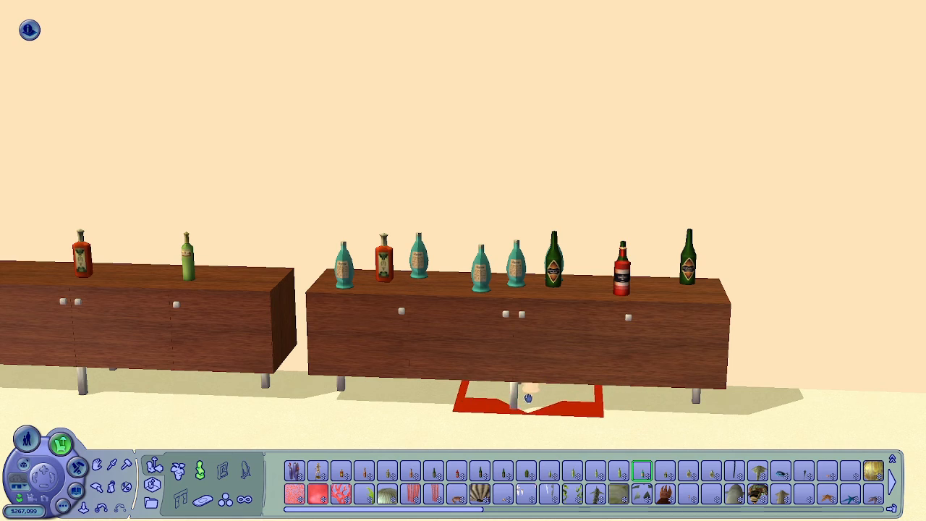
scroll(481, 394, "up", 2)
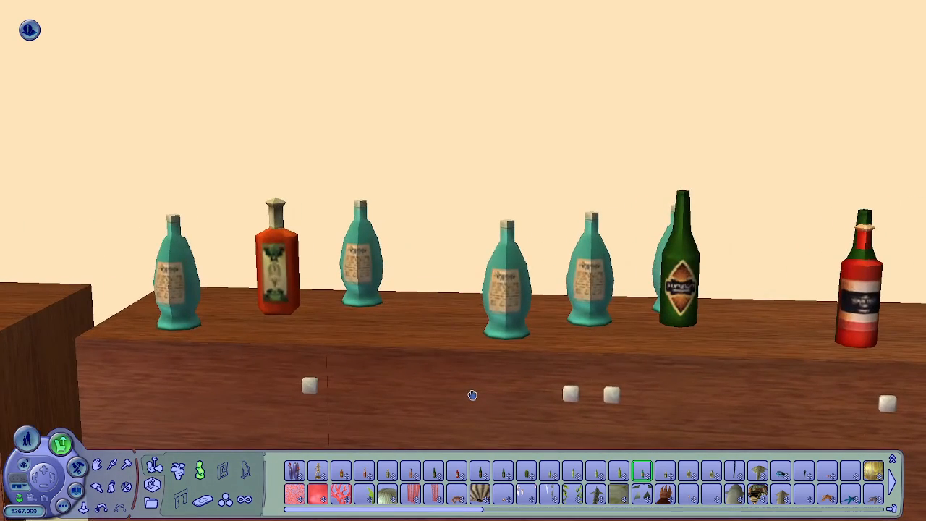
scroll(472, 394, "down", 3)
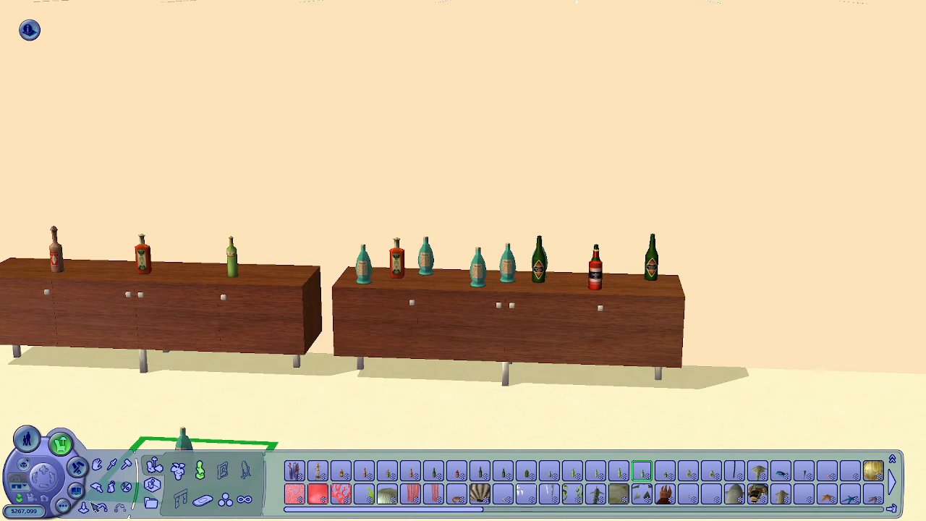
- Quit The Sims 2 without saving the lot
left_click(64, 506)
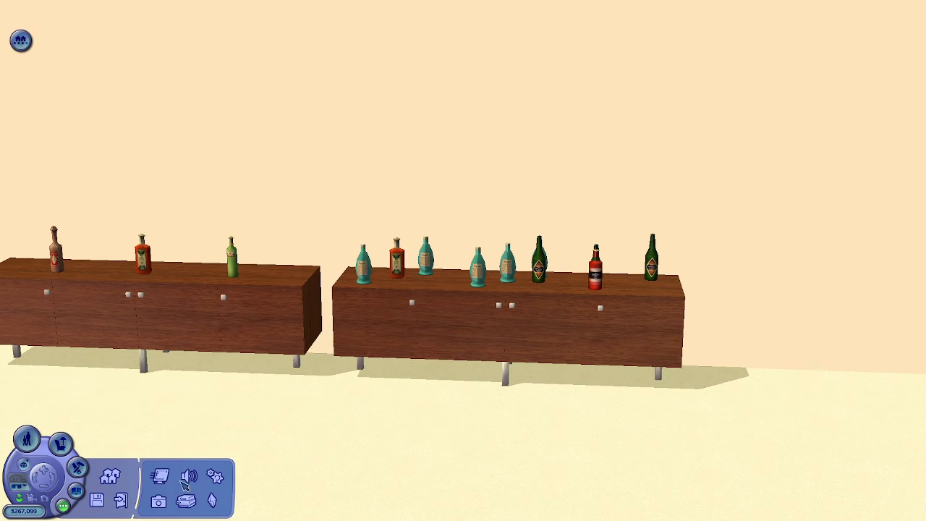
left_click(121, 500)
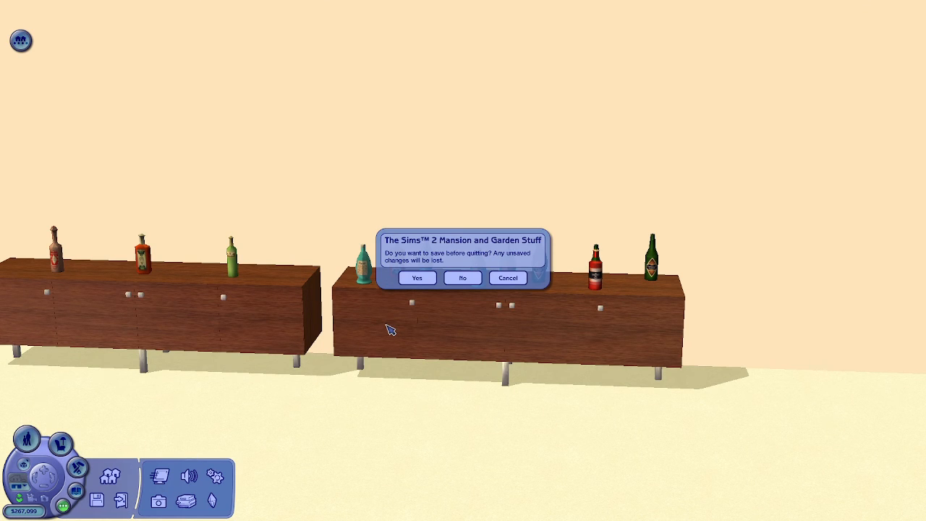
left_click(462, 277)
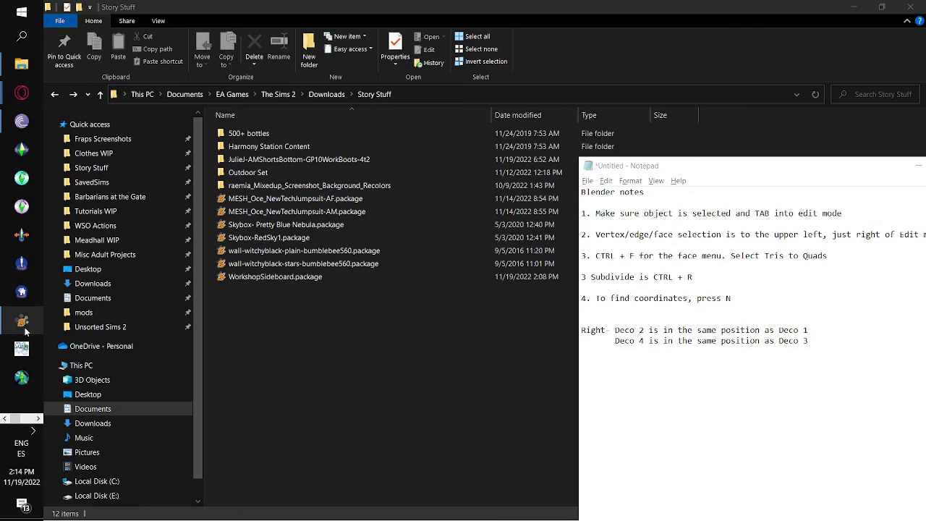
- Switch to SimPE, open the CRES hierarchy of workshop-sideboard_cres, and collapse the slot nodes to reach the deco nodes
left_click(26, 332)
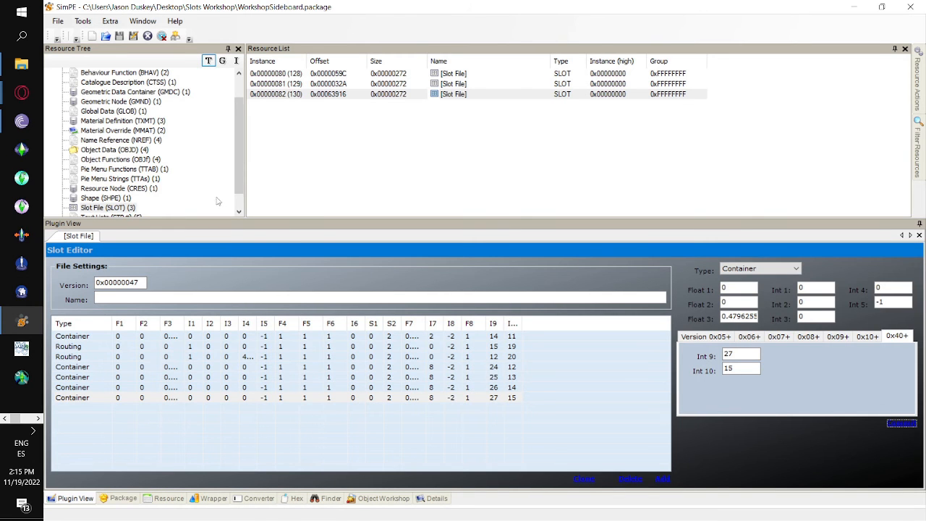
scroll(203, 190, "down", 1)
left_click(148, 171)
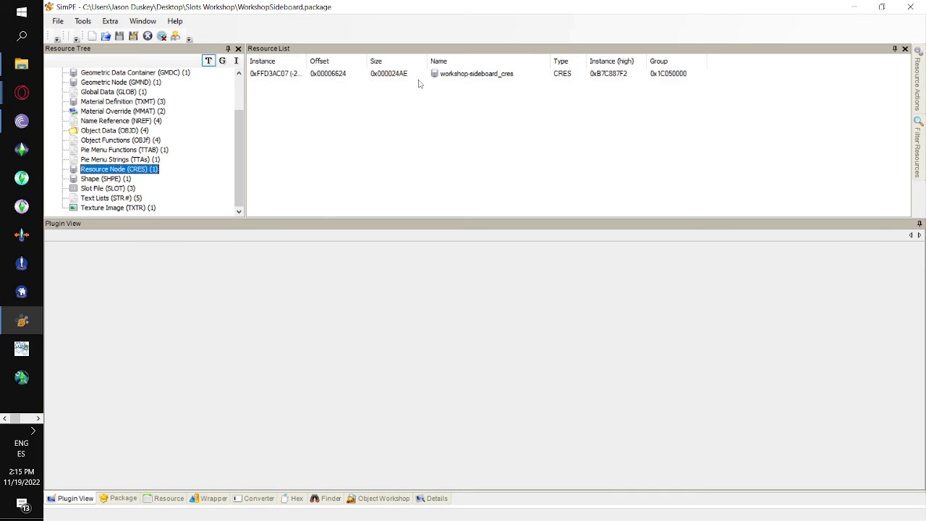
left_click(419, 76)
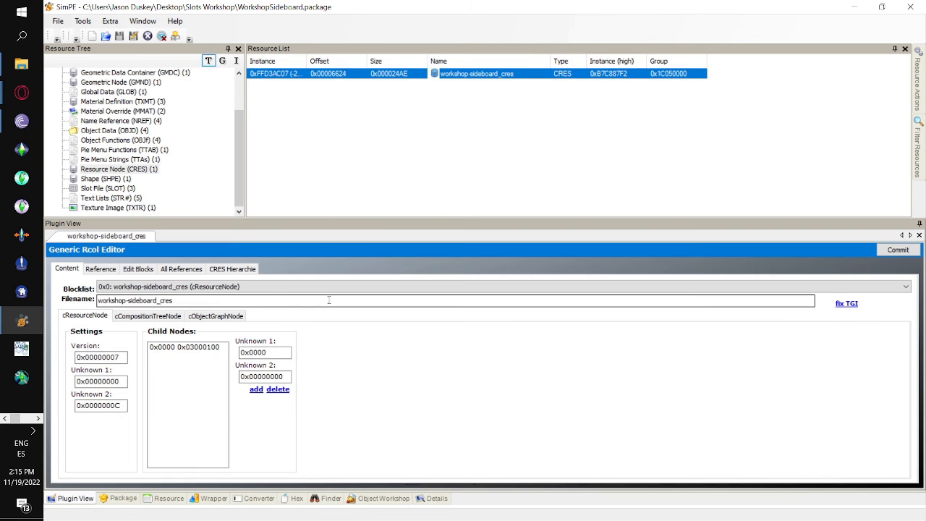
left_click(241, 269)
scroll(254, 416, "down", 5)
scroll(255, 410, "up", 4)
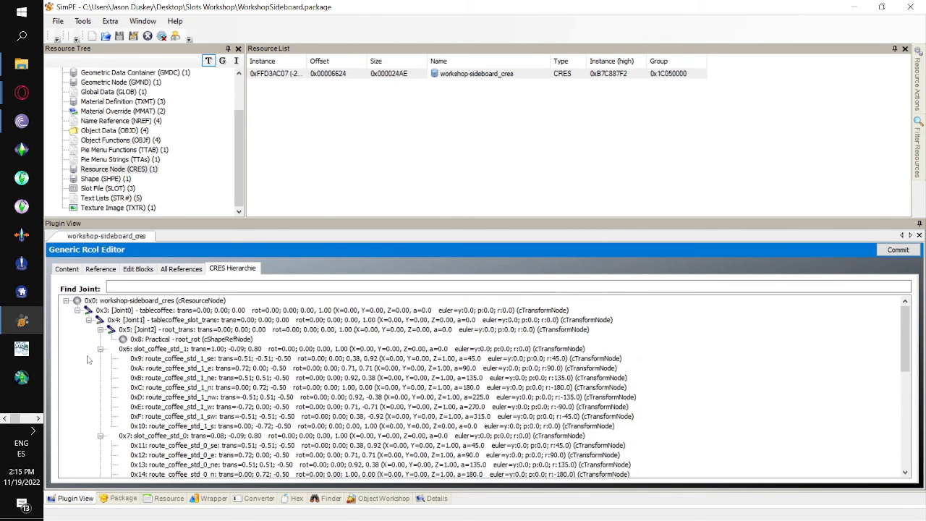
left_click(100, 340)
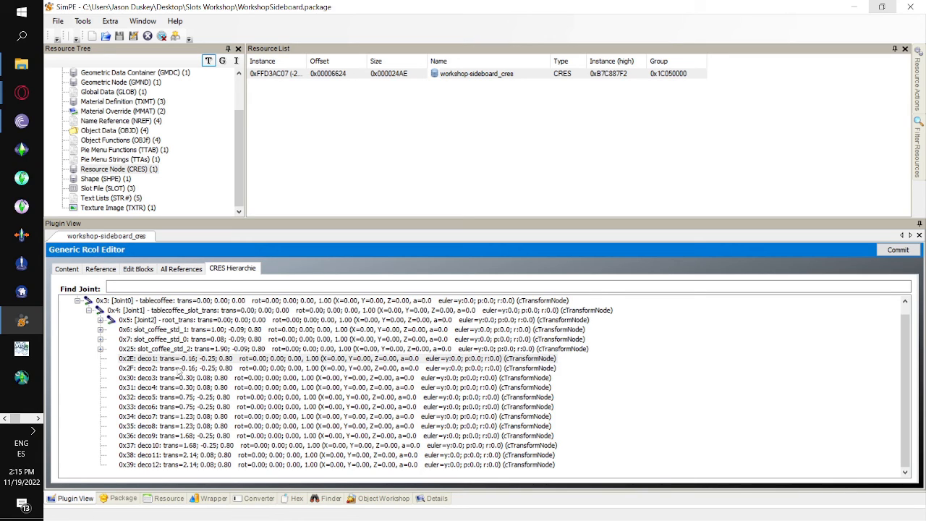
- Inspect deco2's translation values and, in Blender, select the rear face in the second column from the origin end to read its coordinates
double_click(178, 370)
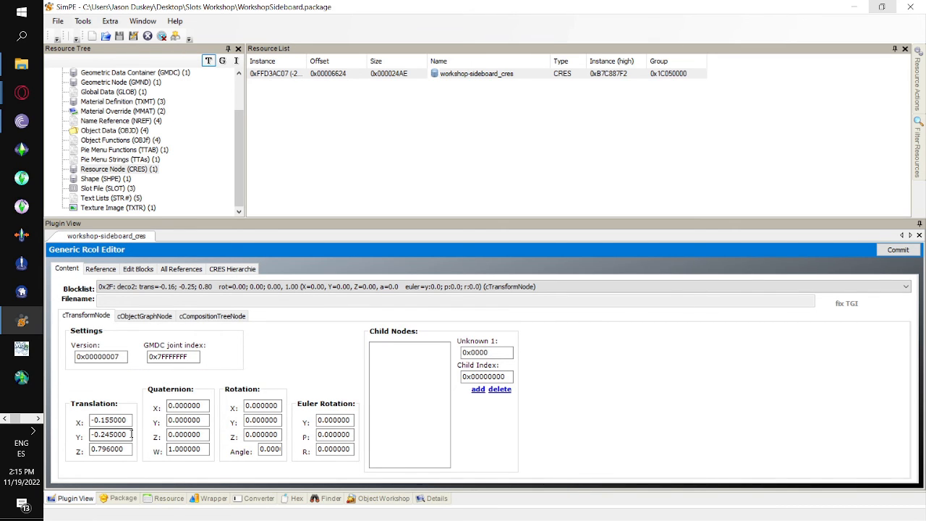
left_click(231, 270)
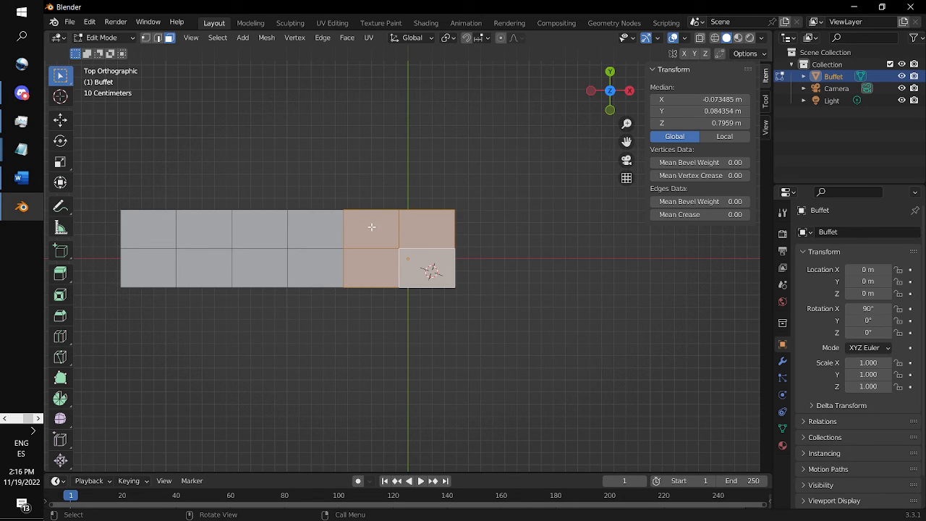
left_click(371, 227)
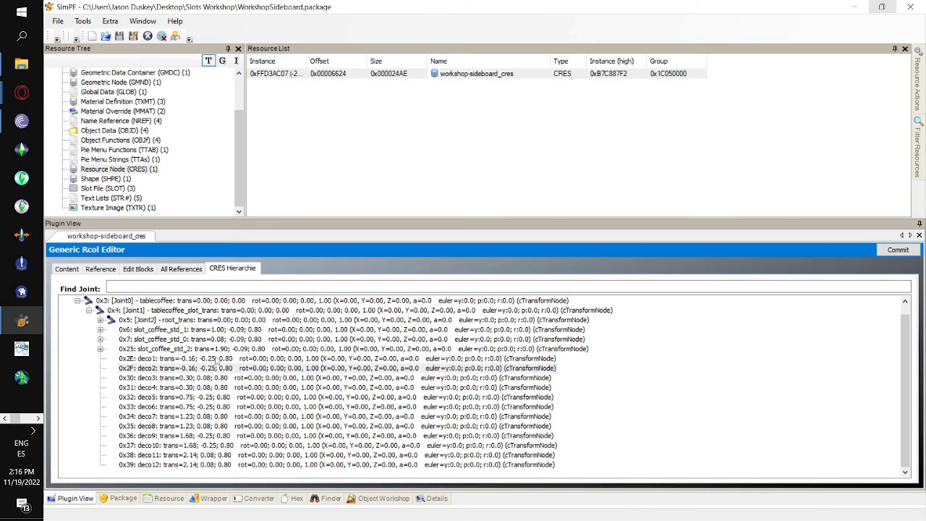
- In SimPE, edit deco2's X translation, removing the minus sign and replacing the first decimals with 3, and return to the hierarchy
double_click(196, 368)
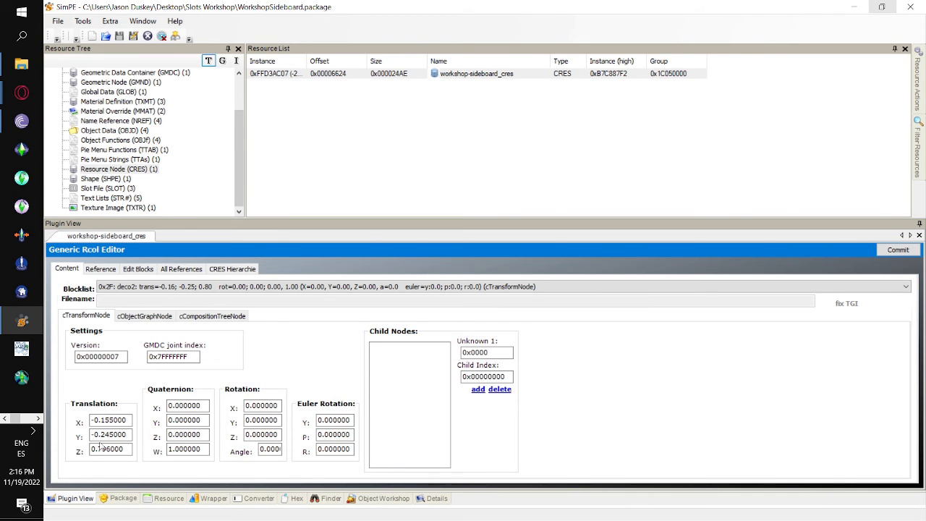
left_click(92, 419)
key("Delete")
left_click_drag(105, 419, 97, 420)
type("3")
left_click(246, 269)
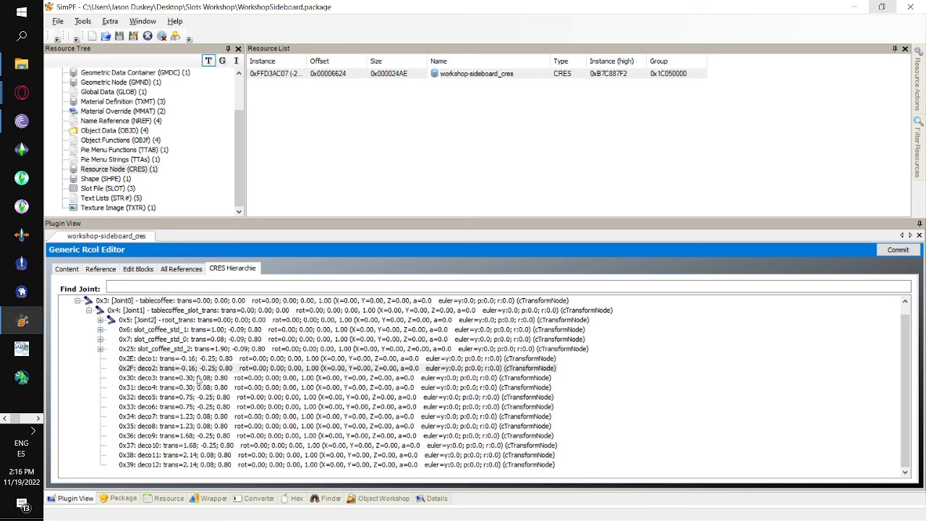
- Inspect the translation values of deco3 and deco4 from the CRES hierarchy
double_click(196, 381)
left_click(235, 270)
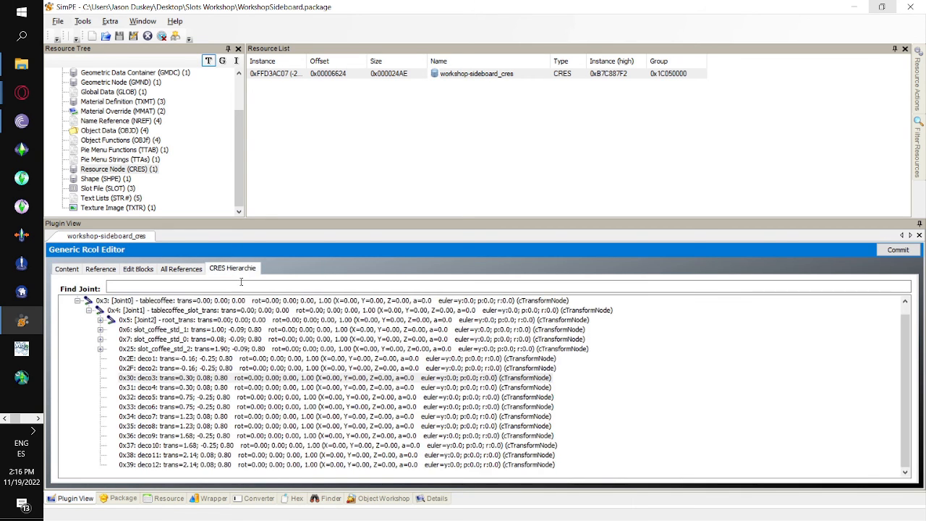
double_click(197, 390)
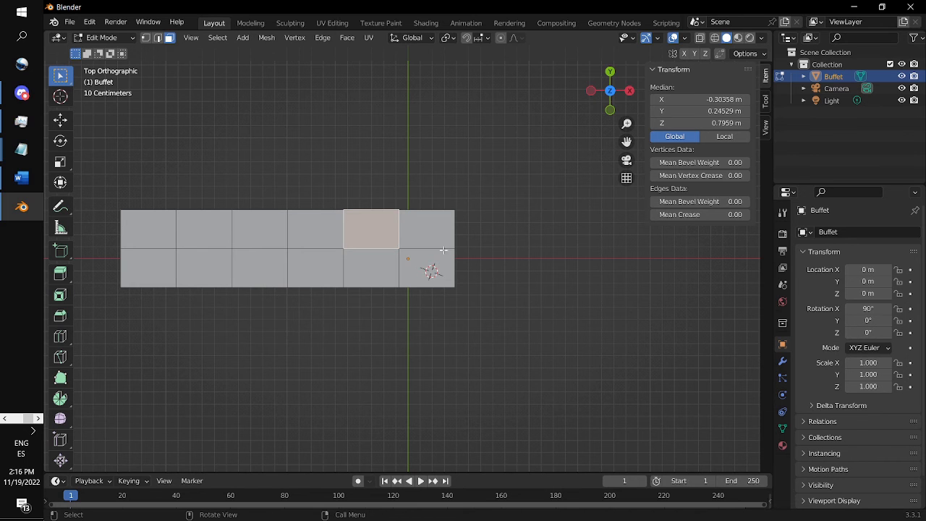
- Switch to Blender and compare the coordinates of the front and rear faces in the two columns nearest the origin end
left_click(415, 269)
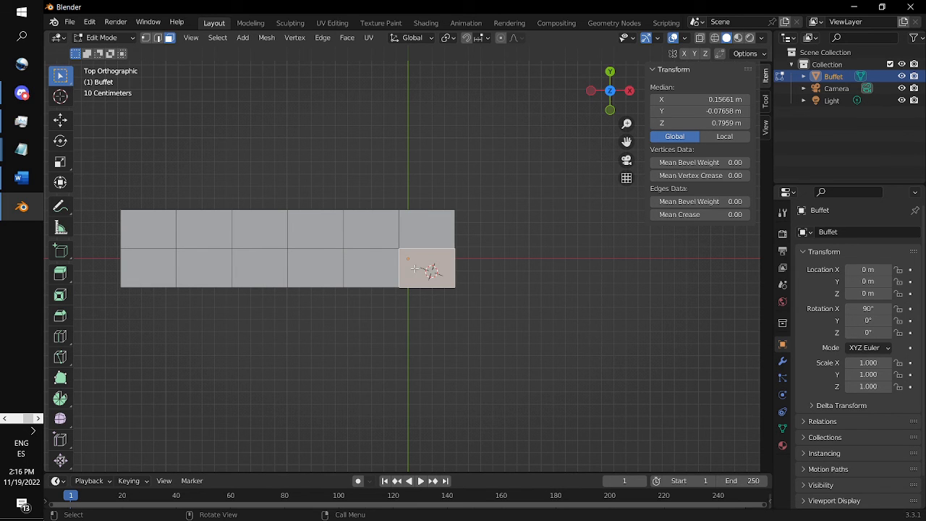
left_click(431, 226)
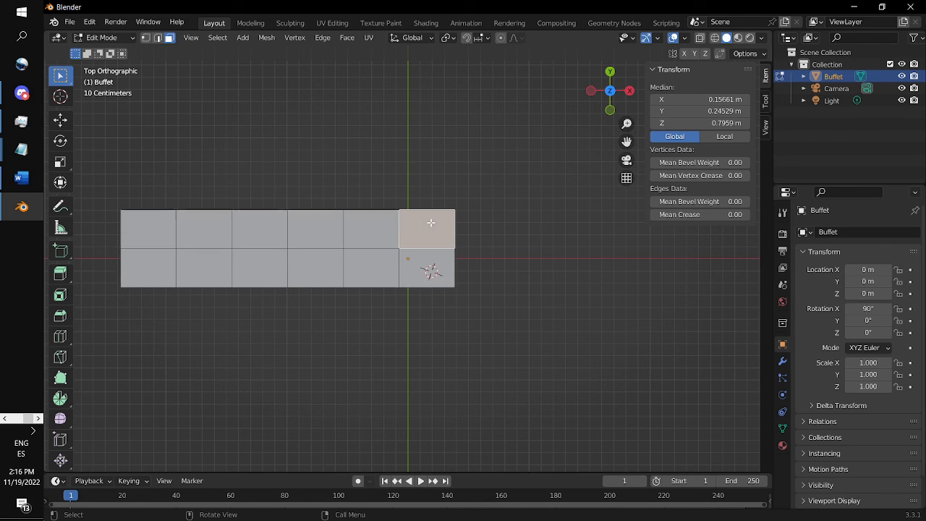
left_click(376, 233)
left_click(431, 271)
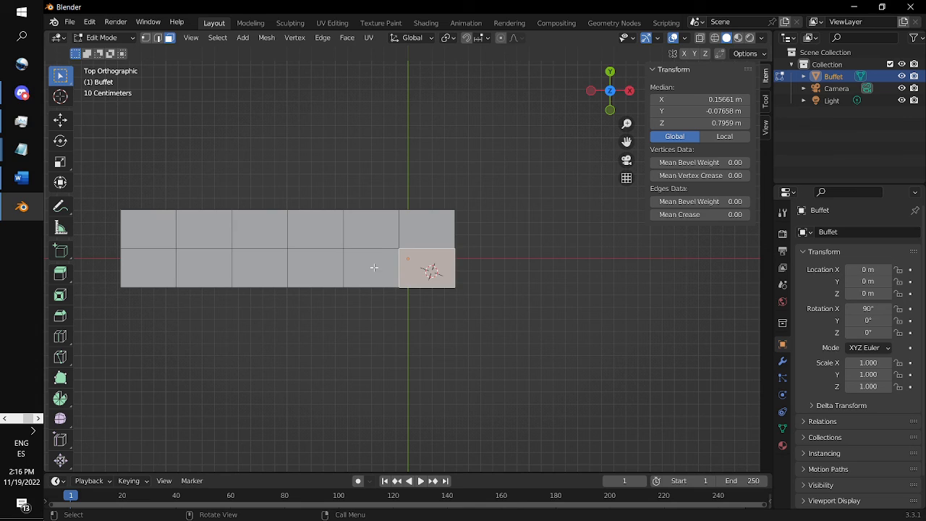
left_click(376, 268)
left_click(376, 230)
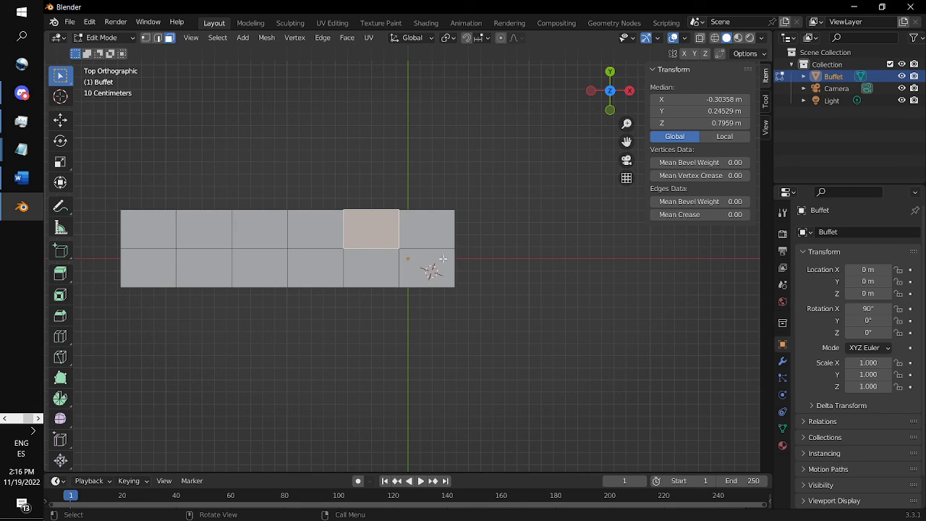
left_click(375, 253)
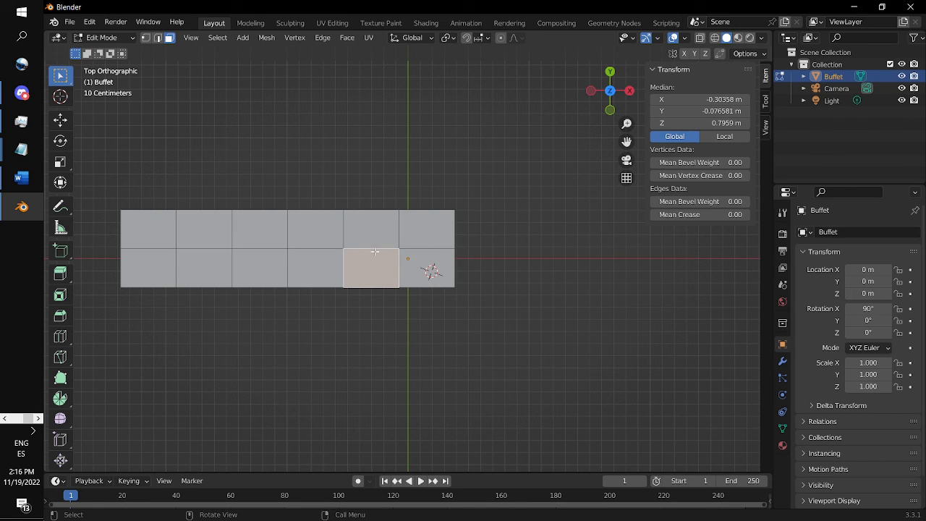
left_click(434, 234)
left_click(424, 269)
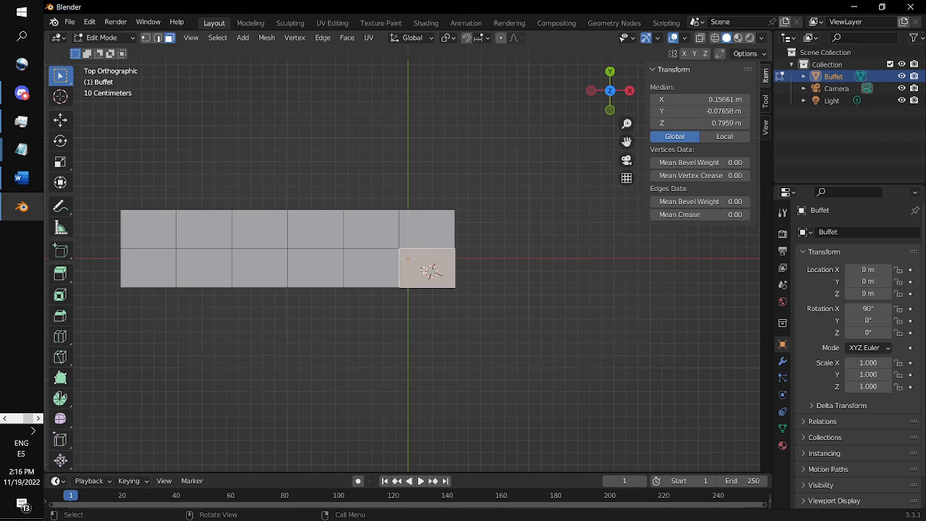
left_click(375, 229)
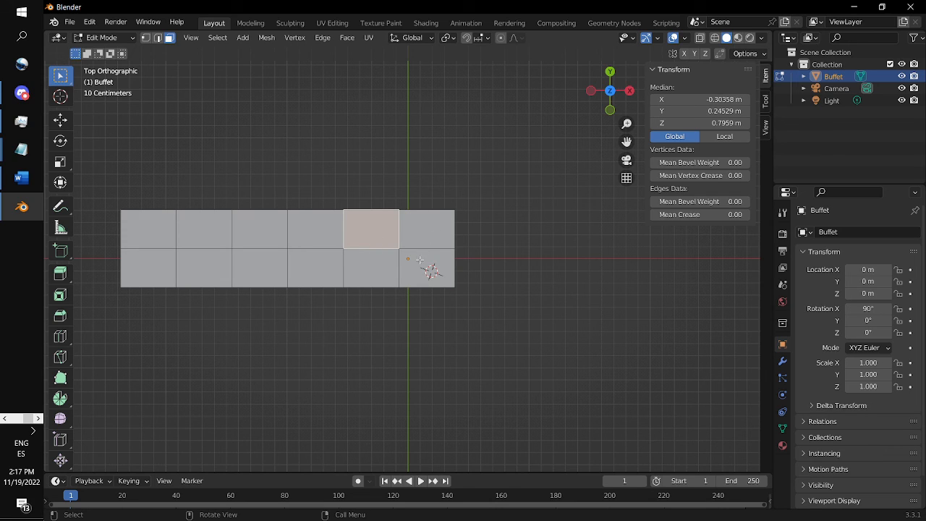
- Compare the second column's front face in Blender with deco3's translation values in SimPE, ending at the hierarchy
key("alt+Tab")
left_click(252, 269)
left_click(374, 267)
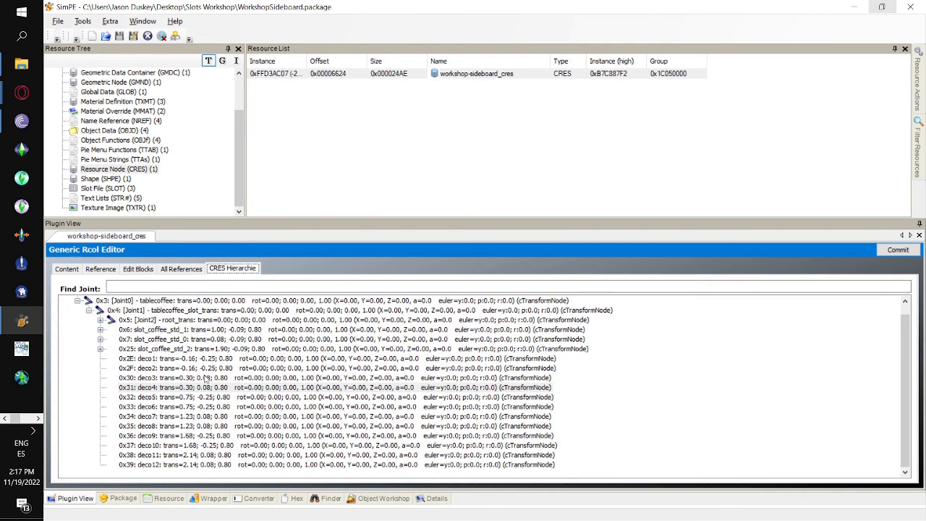
double_click(210, 378)
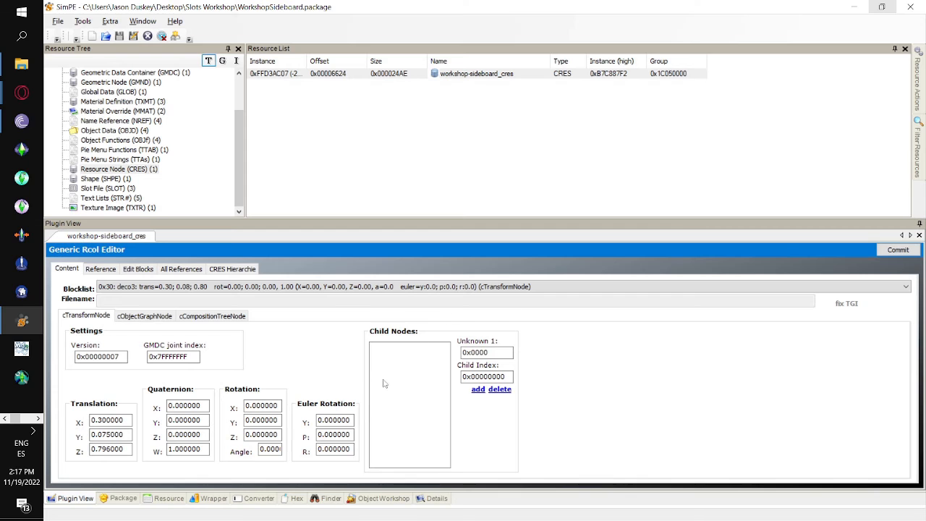
left_click(246, 269)
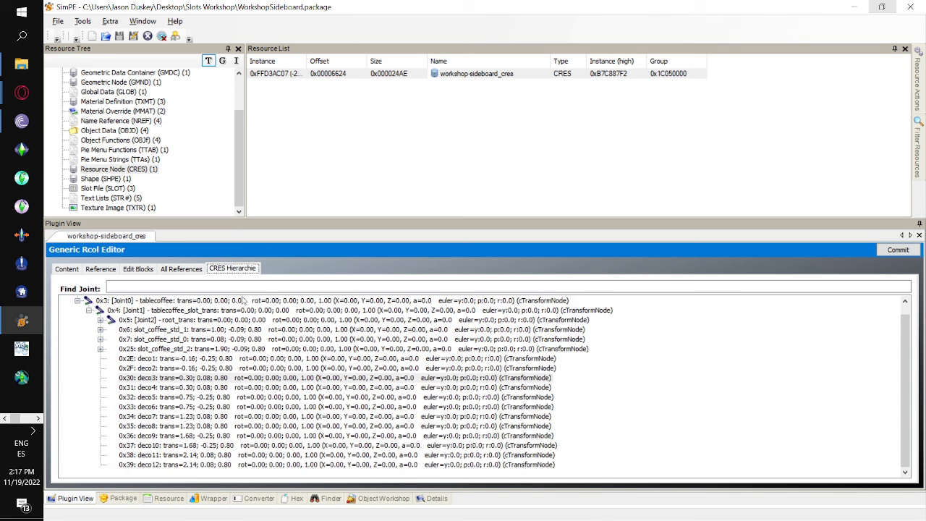
- Copy deco1's X translation into deco4 so it is -0.155000, commit the change, and return to the CRES hierarchy
double_click(205, 358)
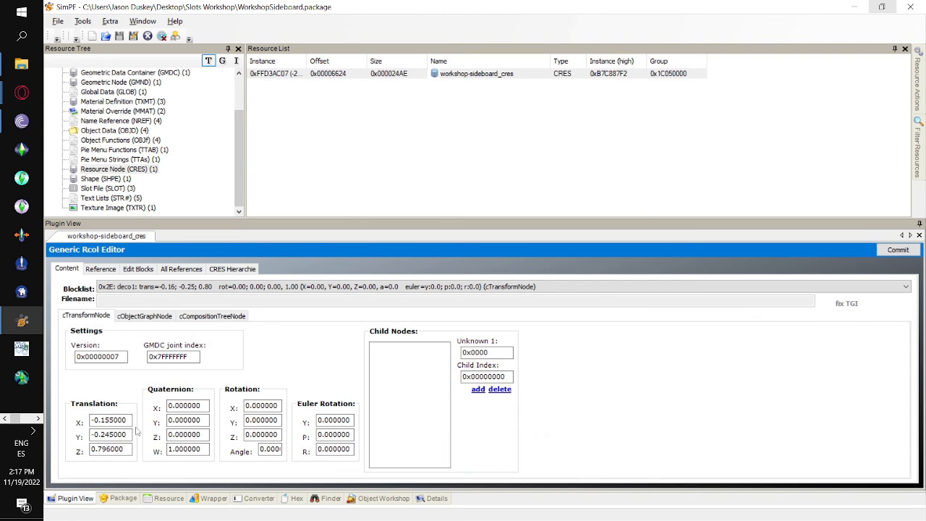
double_click(107, 419)
key("ctrl+c")
left_click(232, 269)
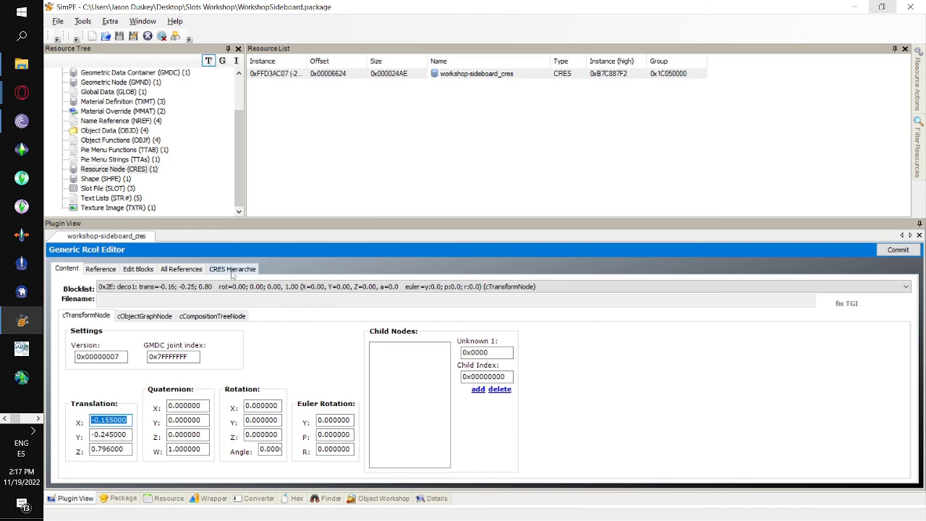
double_click(185, 388)
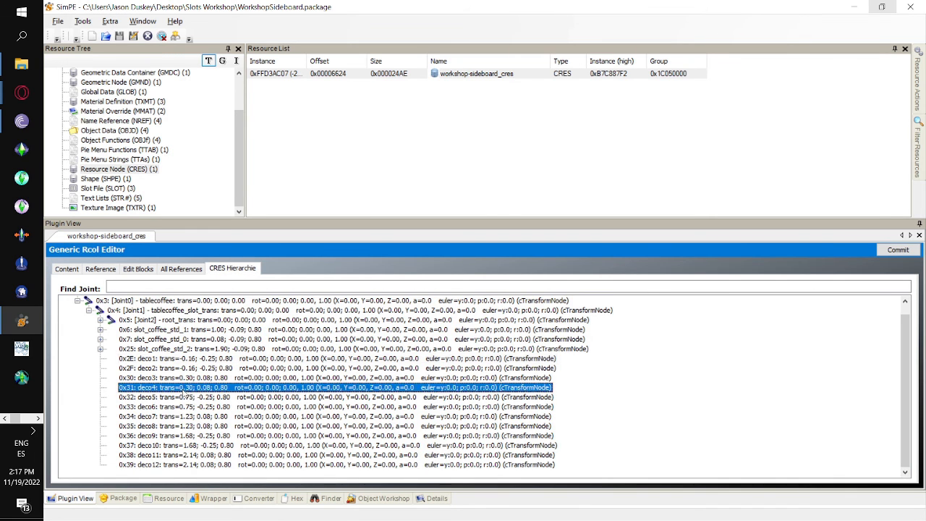
double_click(128, 419)
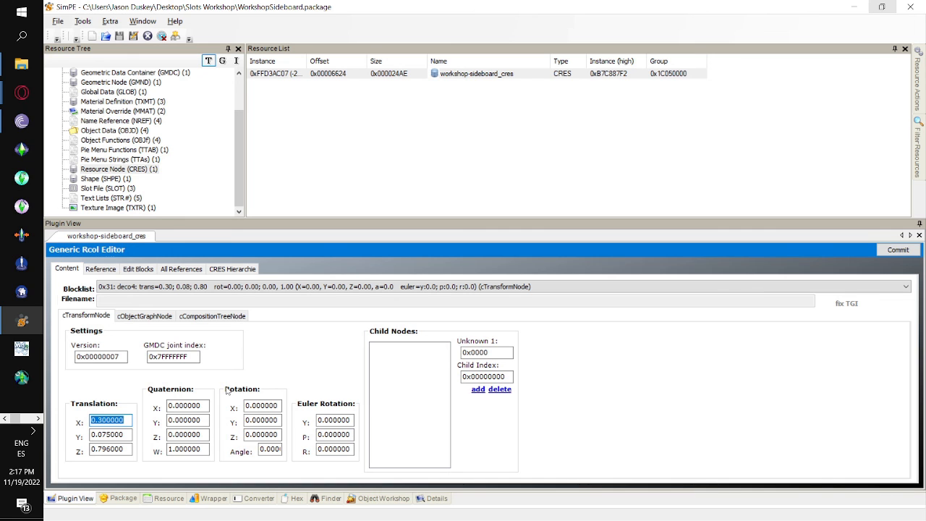
key("ctrl+v")
left_click(917, 250)
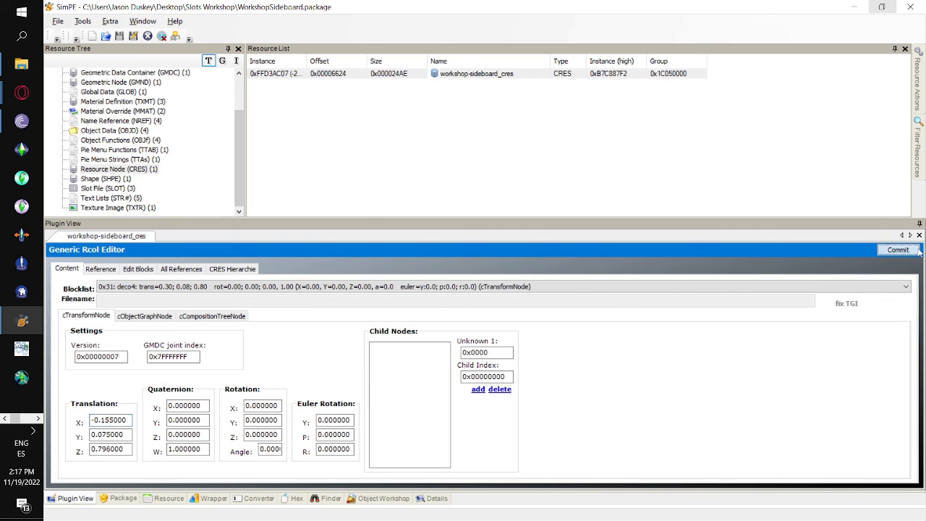
left_click(508, 301)
left_click(232, 268)
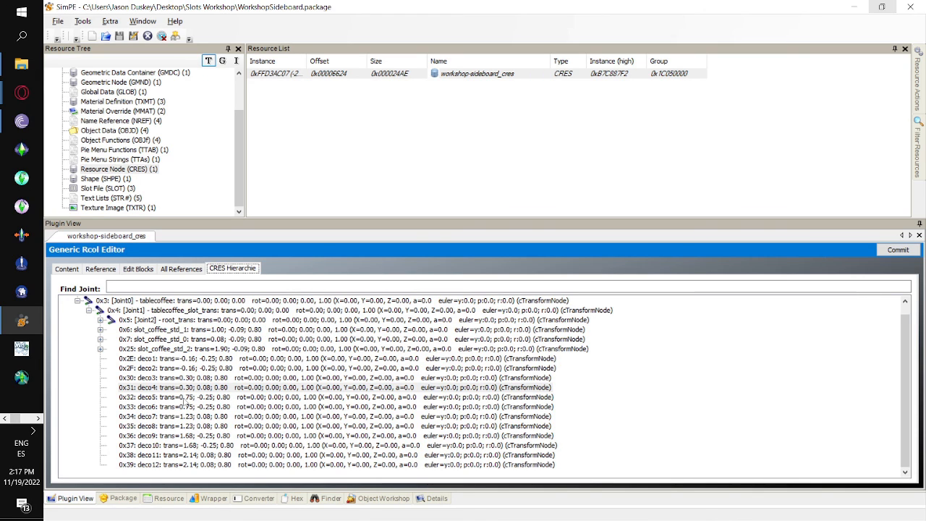
- Read the fourth column's rear face in Blender, set deco6's X translation to 1.2440000 in SimPE, and return to the hierarchy
double_click(183, 409)
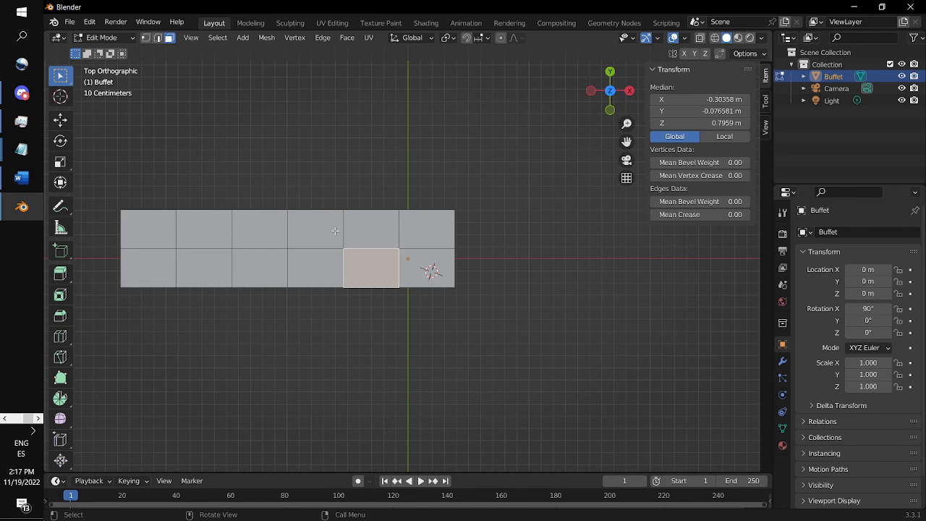
left_click(256, 227)
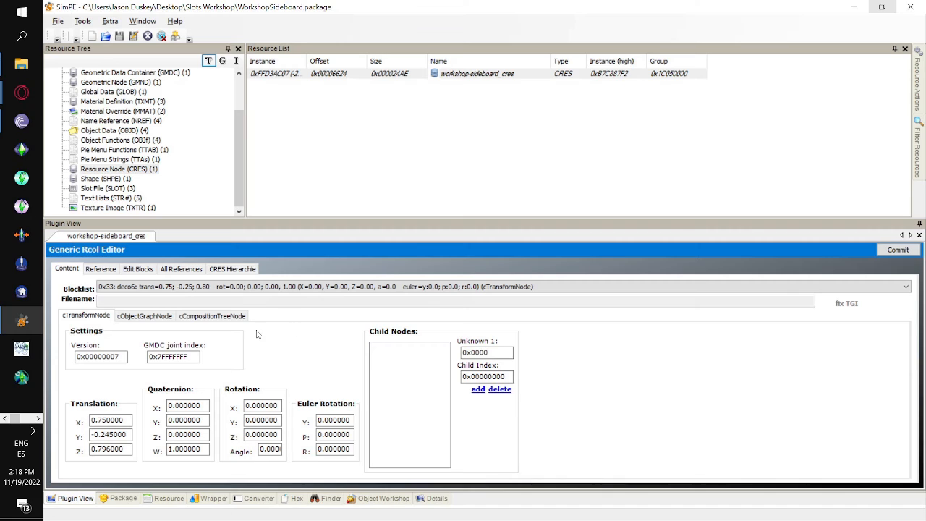
left_click(94, 420)
left_click_drag(105, 419, 91, 419)
type("1.")
double_click(131, 420)
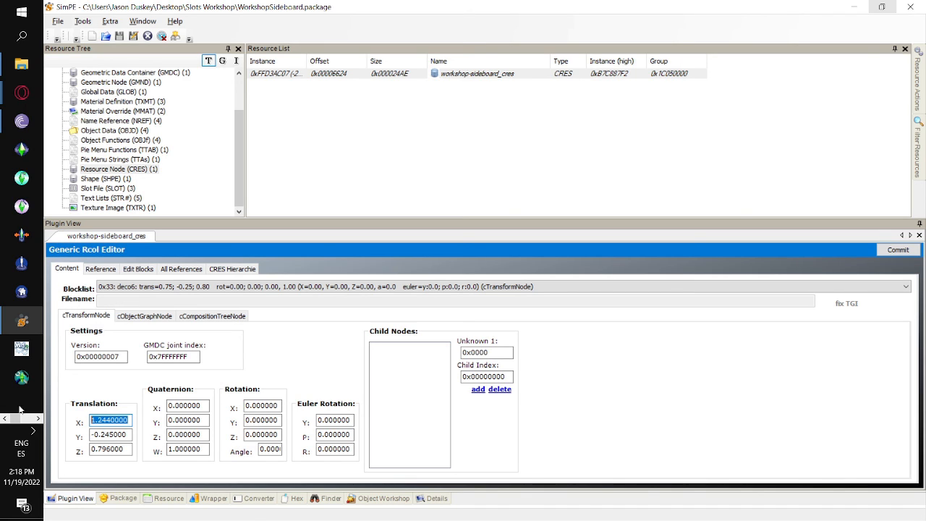
left_click(232, 269)
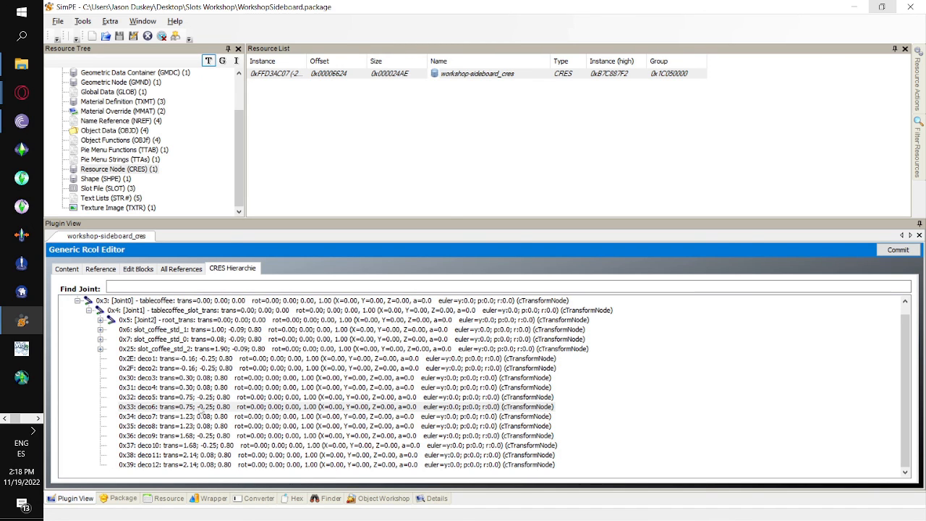
- Copy deco5's X translation into deco8 so it is 0.750000, commit the change, and return to the hierarchy
double_click(197, 397)
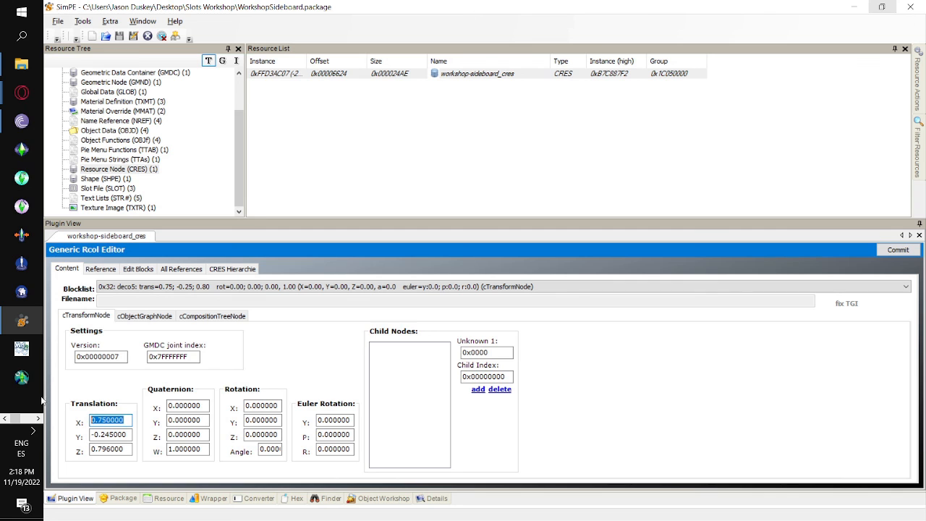
left_click(231, 269)
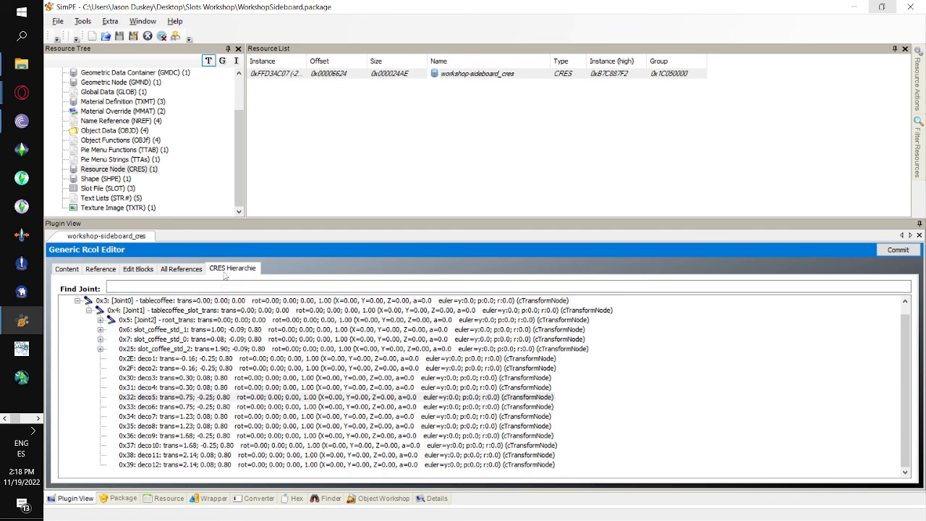
double_click(169, 427)
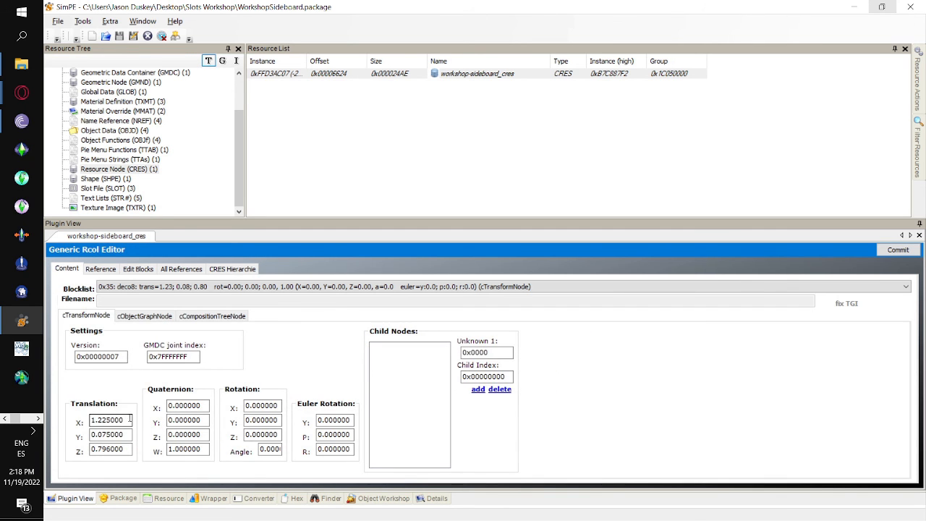
left_click_drag(129, 420, 90, 420)
type("0.750000")
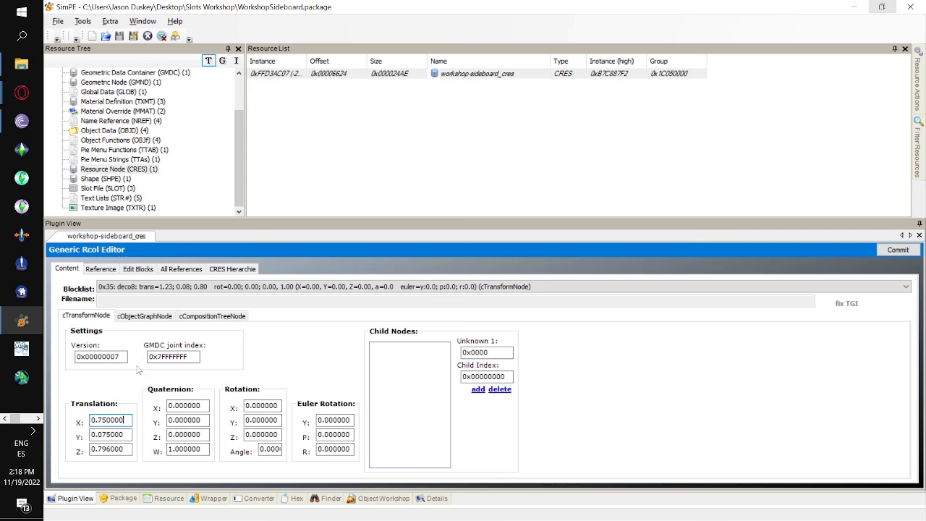
left_click(898, 250)
left_click(507, 300)
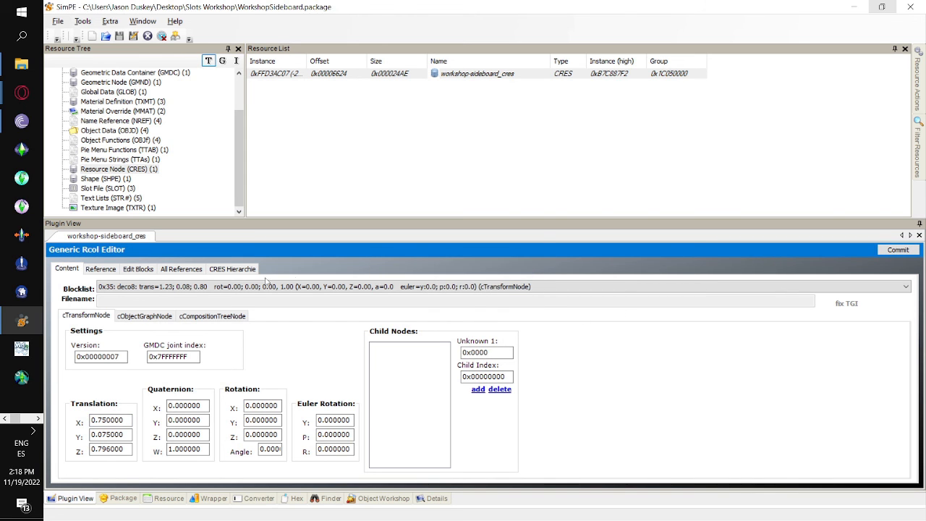
left_click(231, 272)
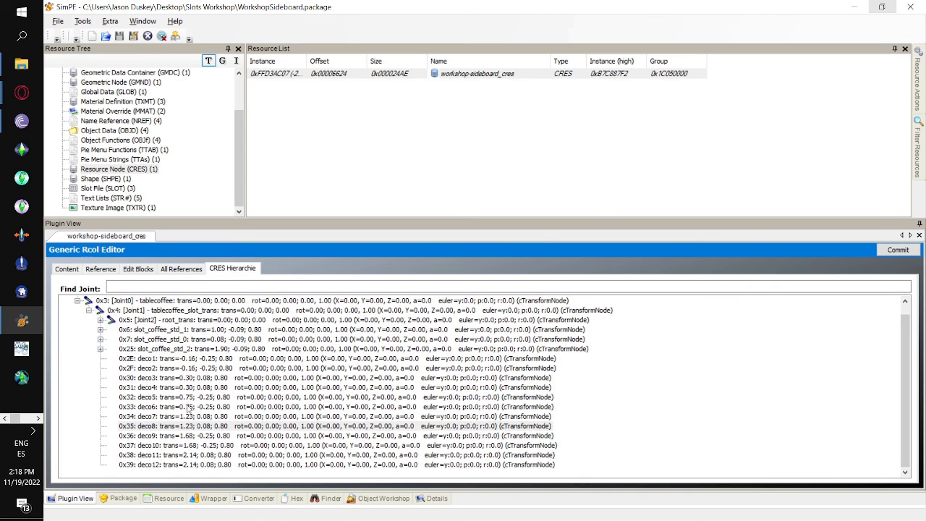
- Compare the translation values of deco10 and deco9 in SimPE with the rear faces of Blender's two columns farthest from the origin
double_click(165, 445)
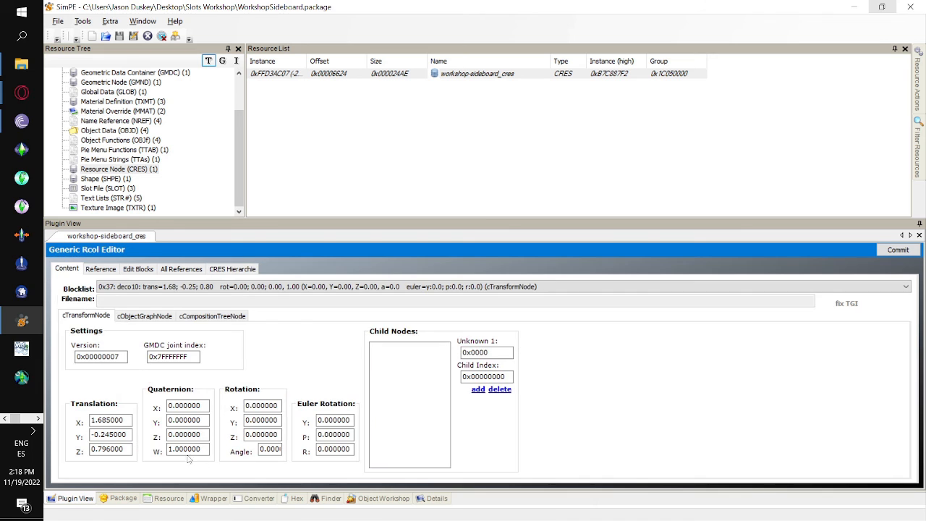
left_click(213, 269)
double_click(147, 442)
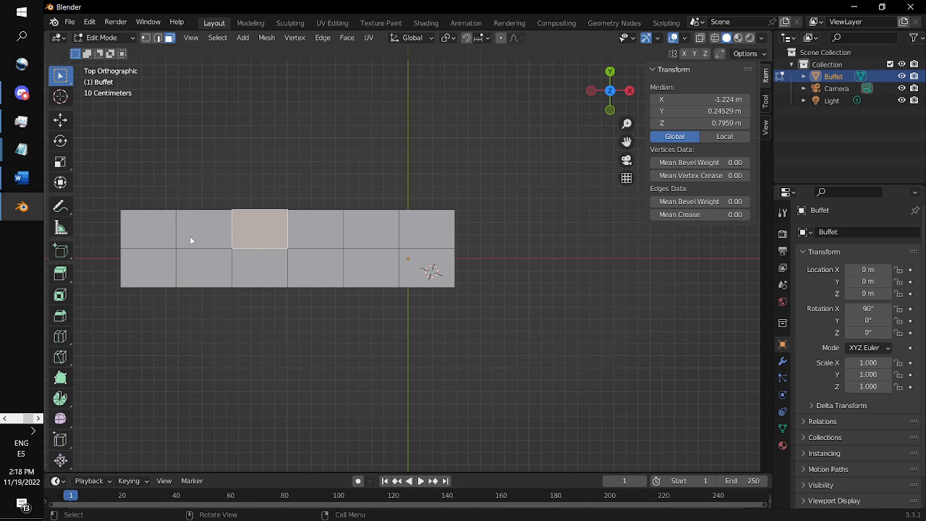
left_click(190, 239)
left_click(135, 233)
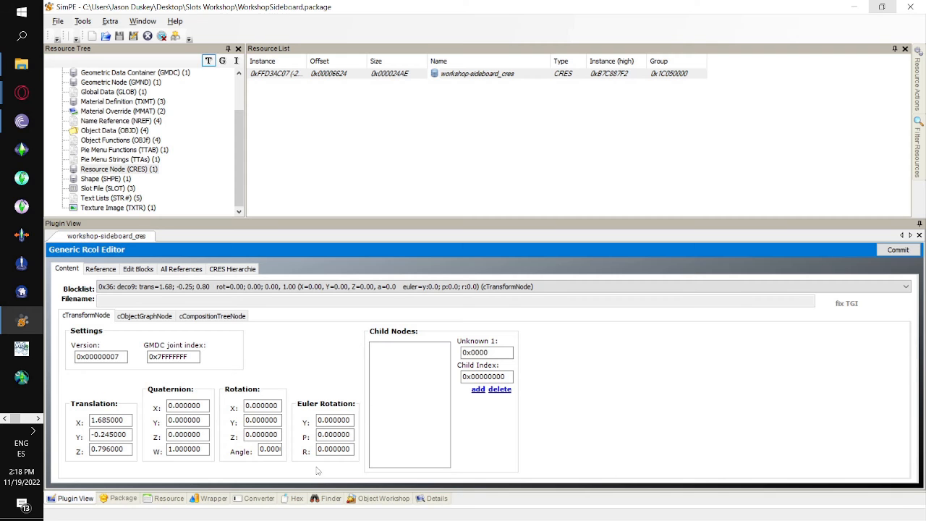
left_click(205, 449)
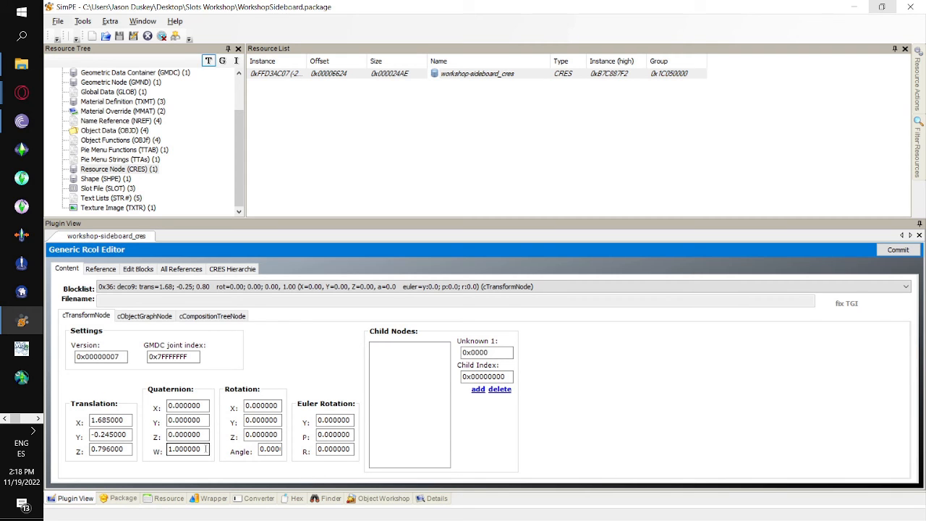
left_click(230, 271)
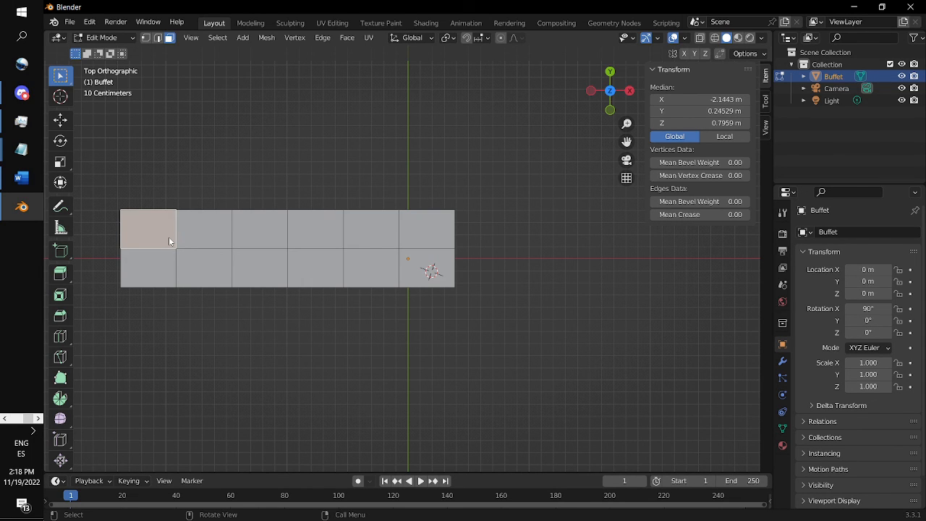
- Switch to SimPE, copy deco11's X translation of 2.145000 into deco10, and return to the CRES hierarchy
key("alt+Tab")
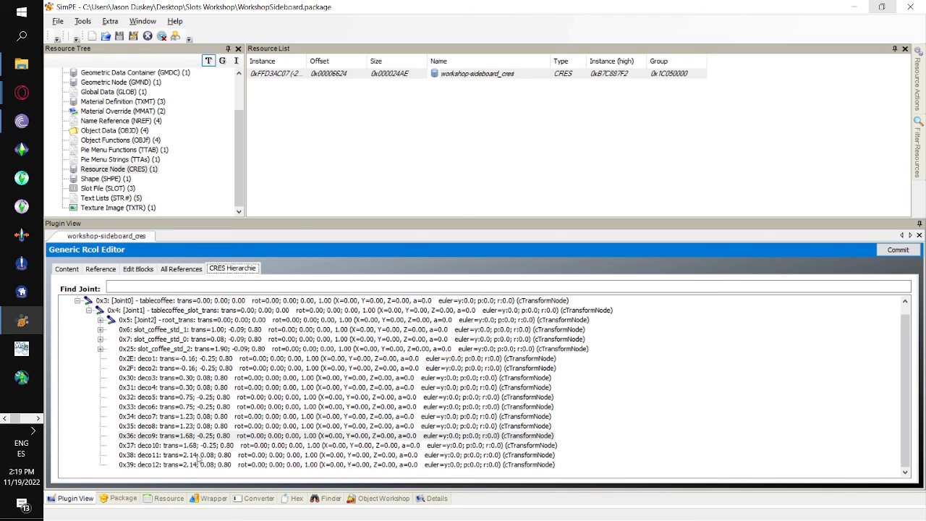
left_click(197, 455)
left_click_drag(128, 420, 92, 402)
key("ctrl+c")
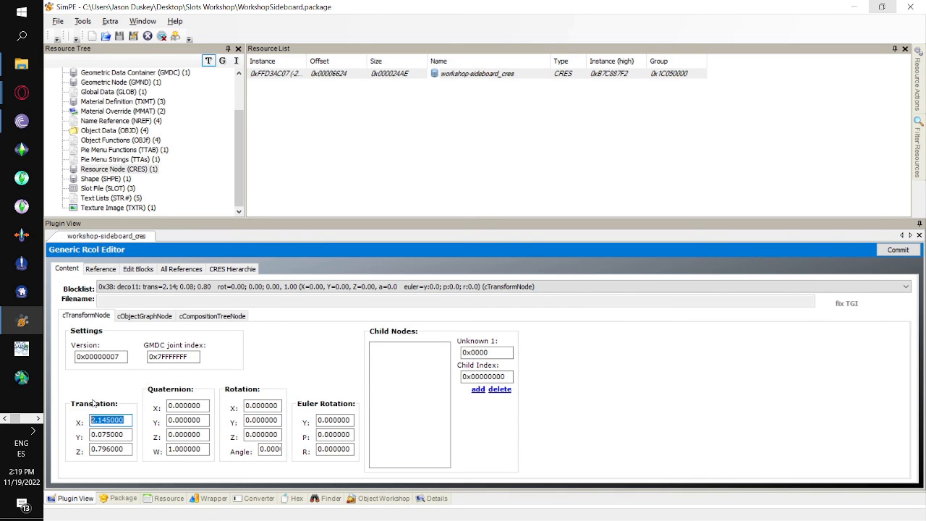
left_click(232, 268)
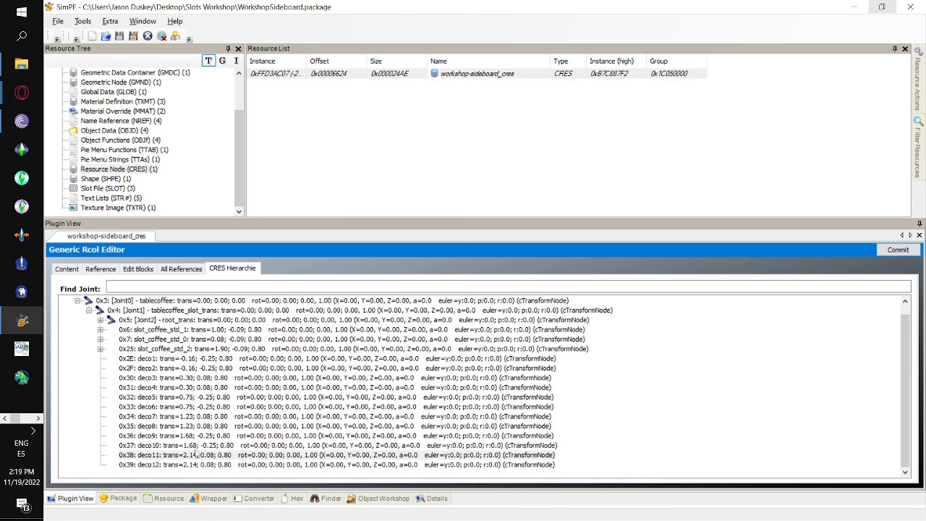
left_click(179, 446)
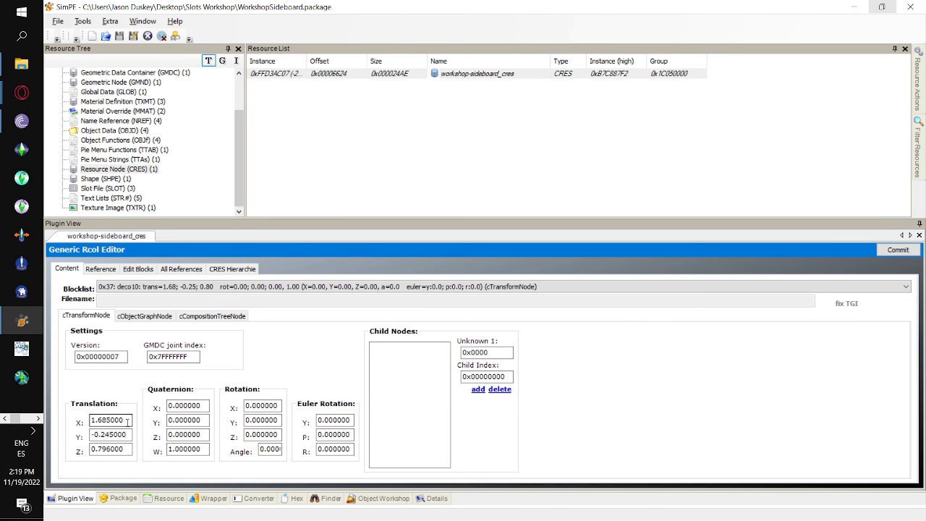
left_click_drag(128, 421, 41, 419)
key("ctrl+v")
left_click(236, 271)
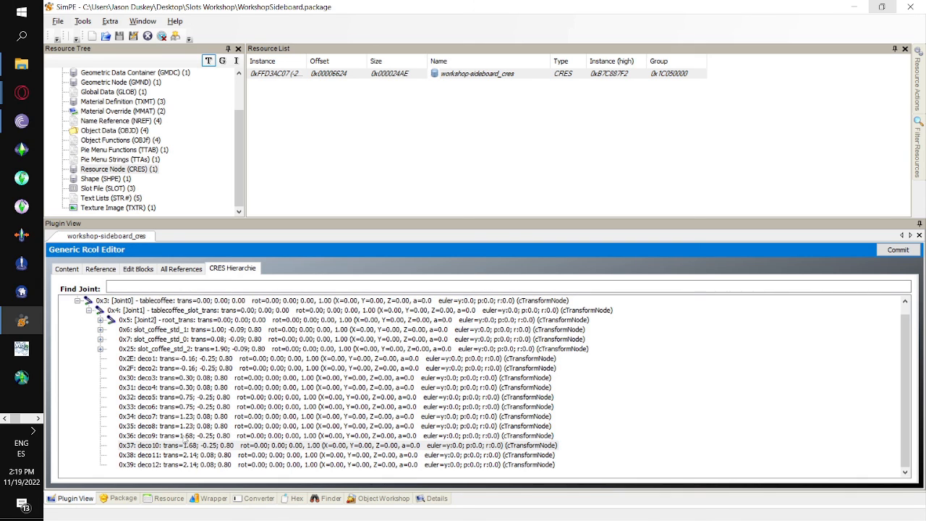
- Copy deco9's X translation of 1.685000 into deco12, commit the change, and save the package
left_click(180, 436)
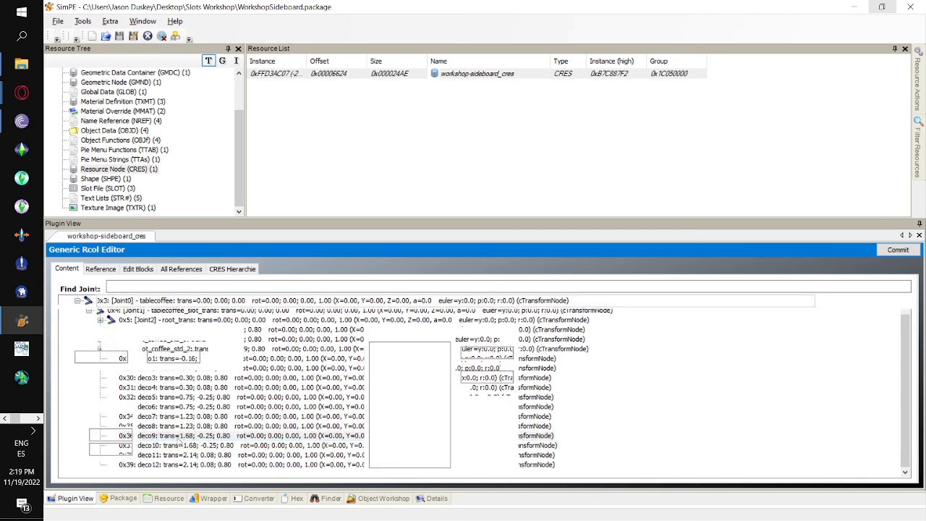
left_click_drag(129, 420, 86, 420)
key("ctrl+c")
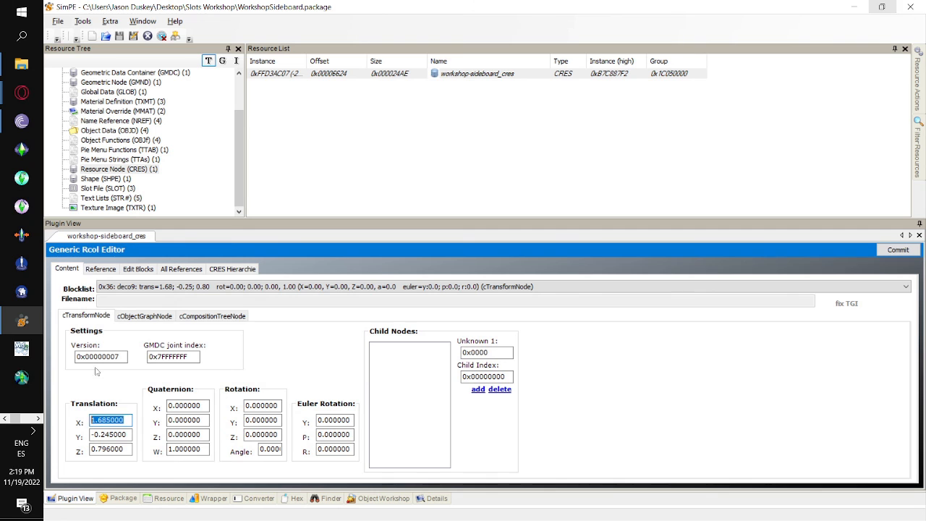
left_click(222, 270)
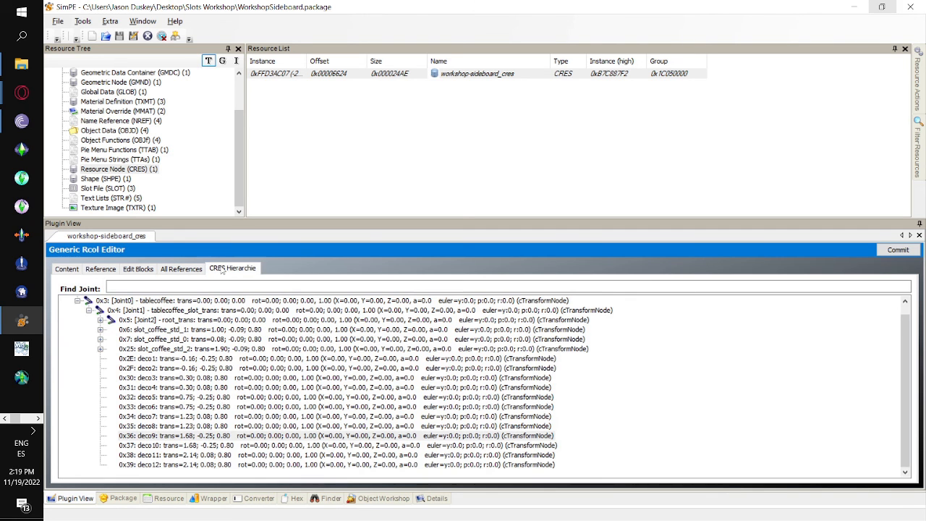
left_click(152, 464)
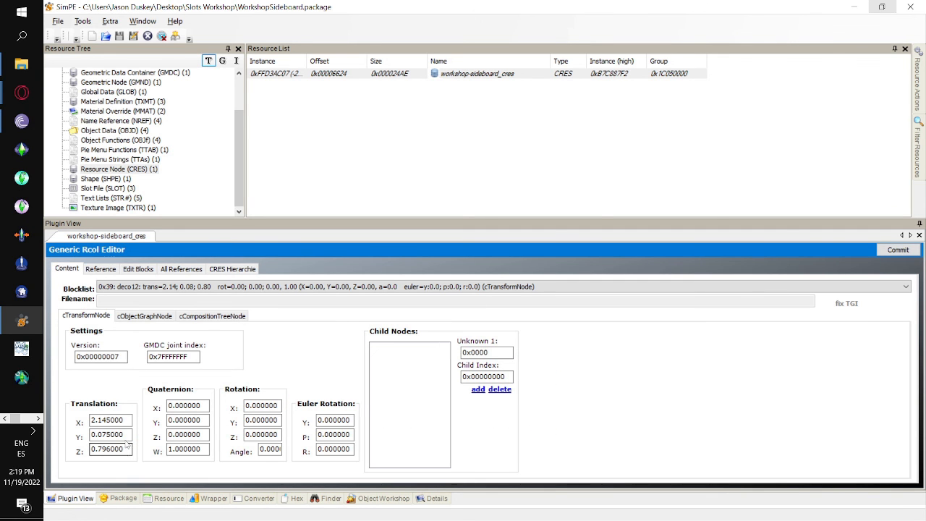
left_click_drag(129, 420, 87, 420)
key("ctrl+v")
left_click(897, 249)
left_click(507, 301)
left_click(58, 21)
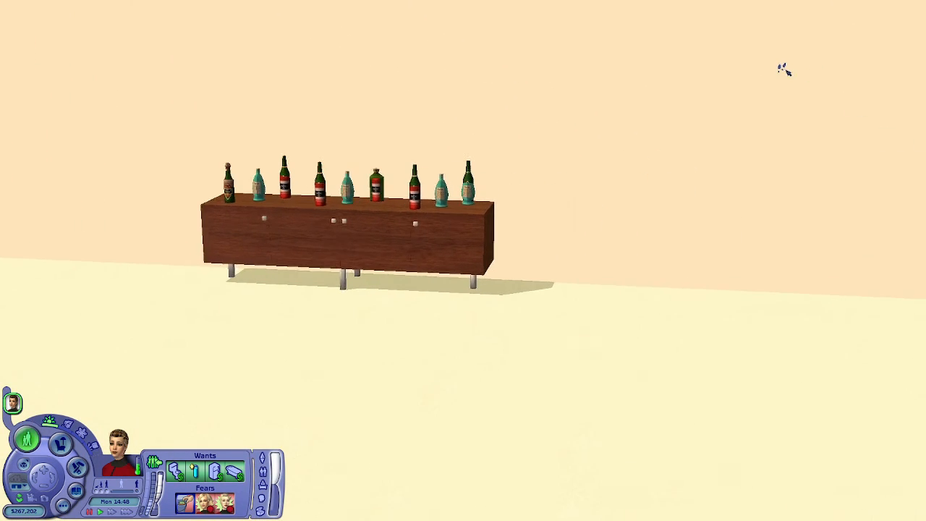
- In The Sims 2, enter buy mode and place a copy of the Workshop Sideboard beside the existing one
left_click(277, 337)
left_click(122, 322)
left_click(61, 444)
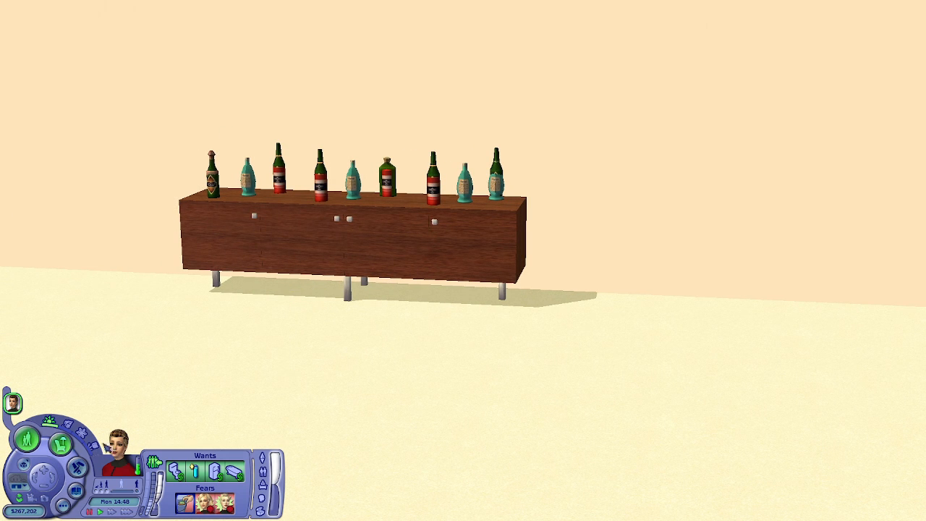
left_click(111, 467)
left_click(323, 249)
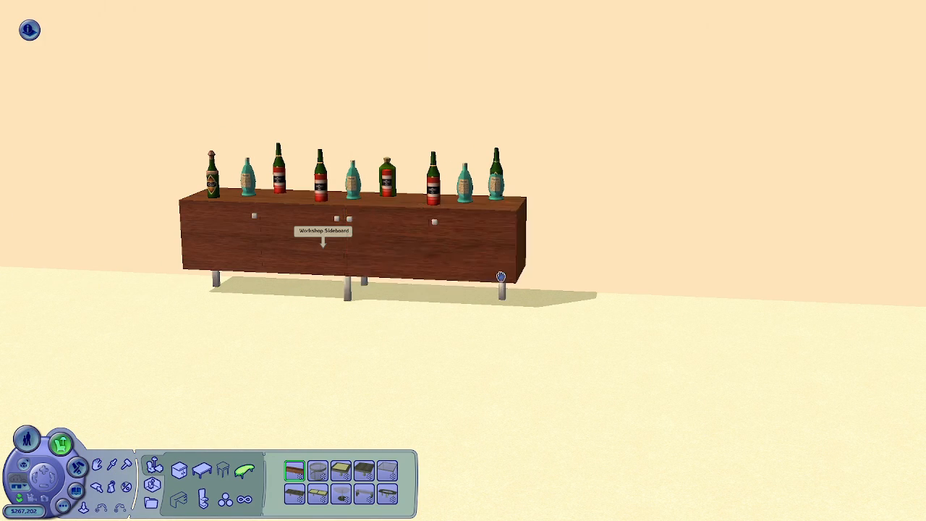
left_click(835, 315)
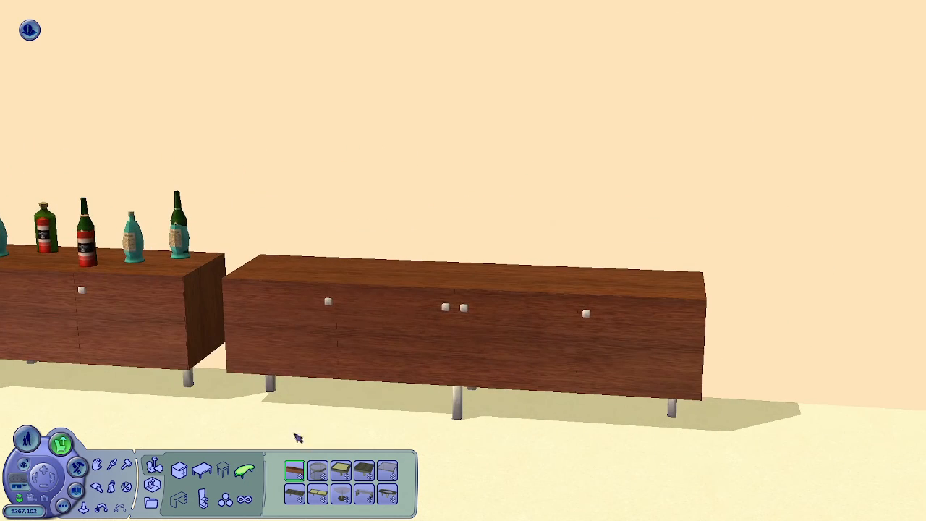
- Copy the teal bottle onto the new sideboard's three central slots and the four deco slots at its right end
left_click(116, 467)
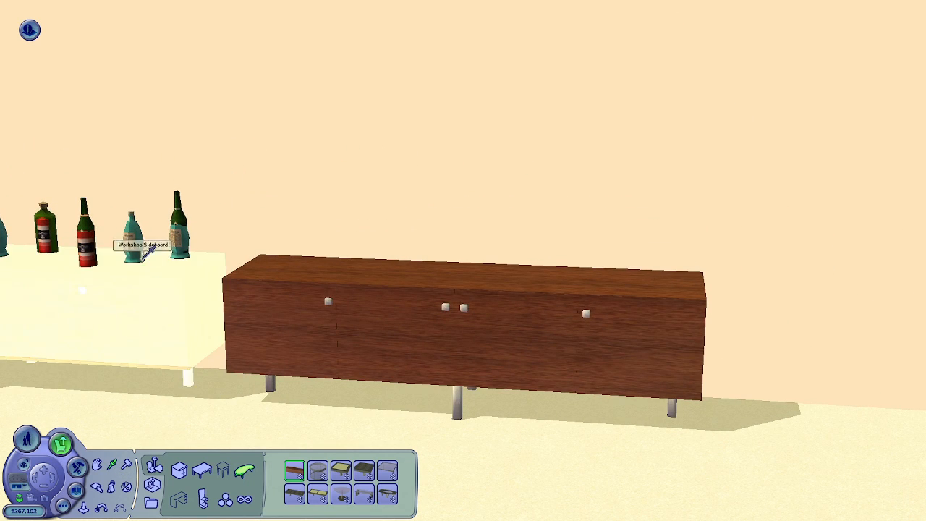
left_click(132, 235)
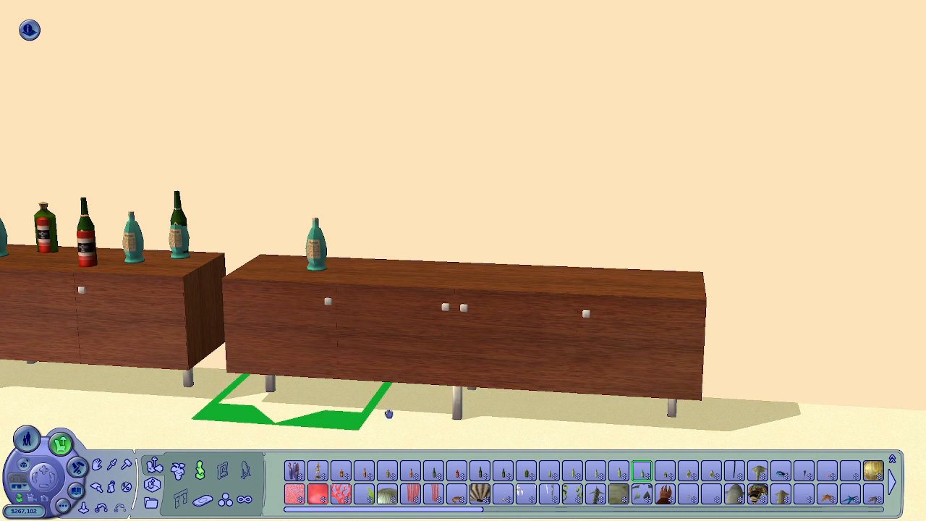
left_click(598, 442)
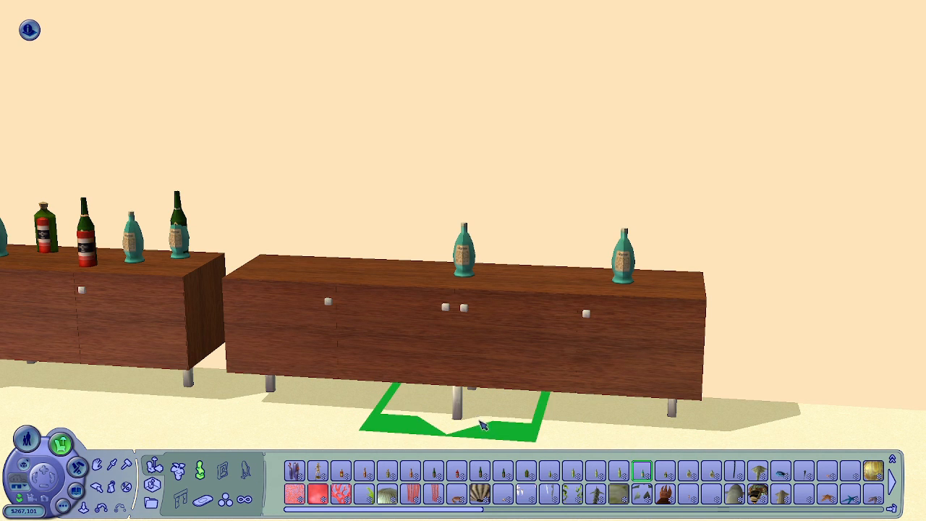
left_click(482, 425)
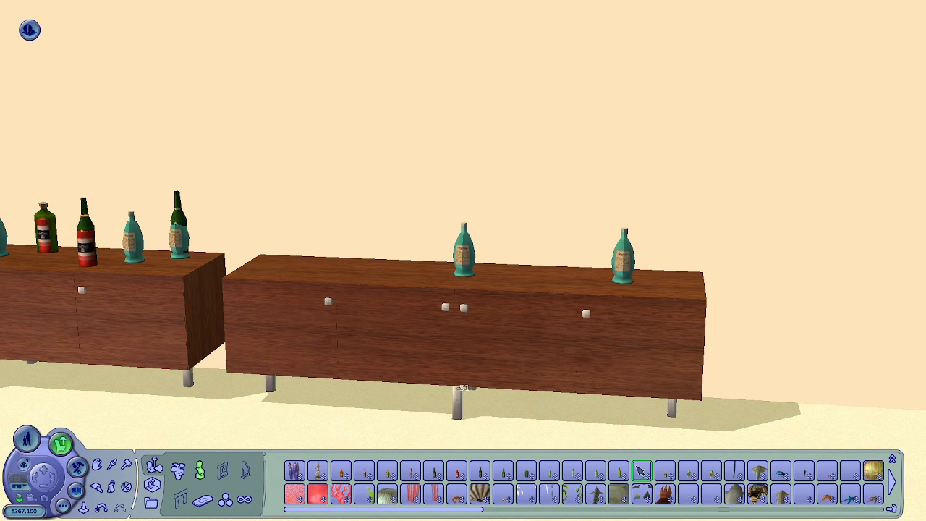
left_click(350, 413)
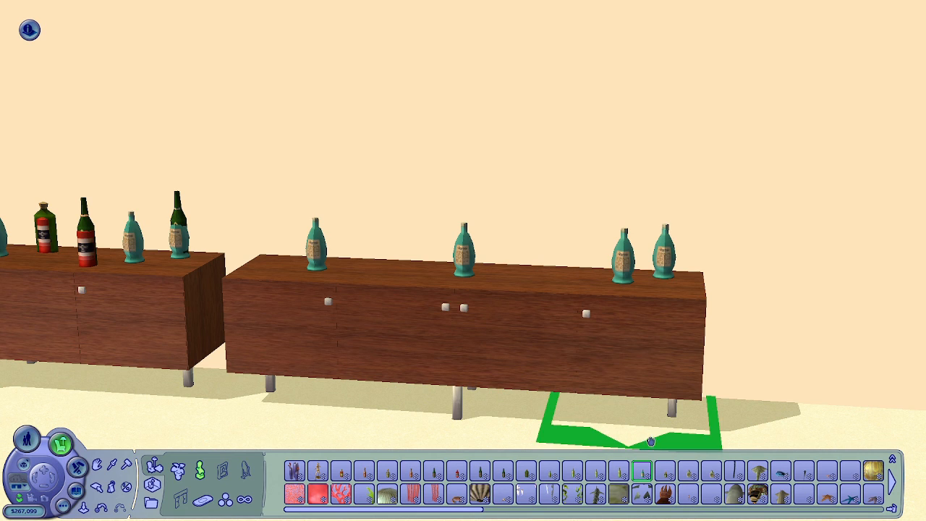
left_click(608, 431)
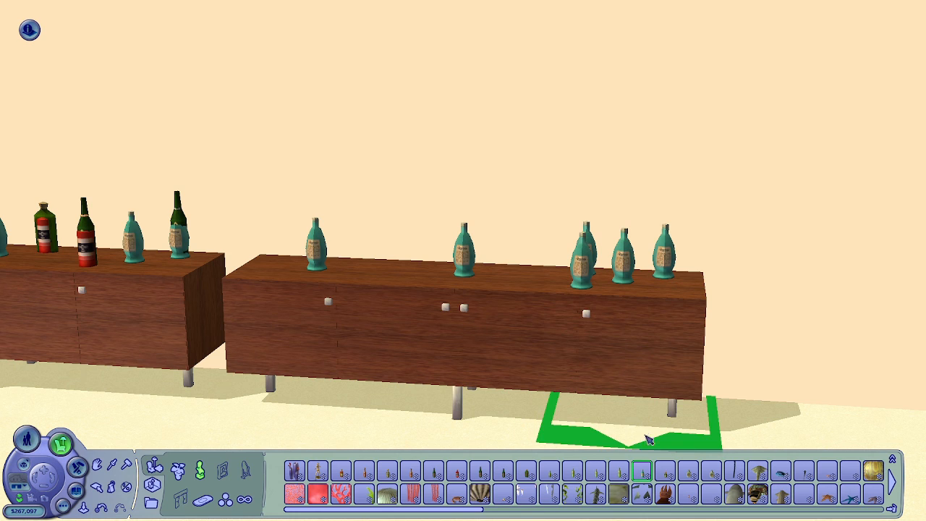
left_click(648, 439)
left_click(643, 432)
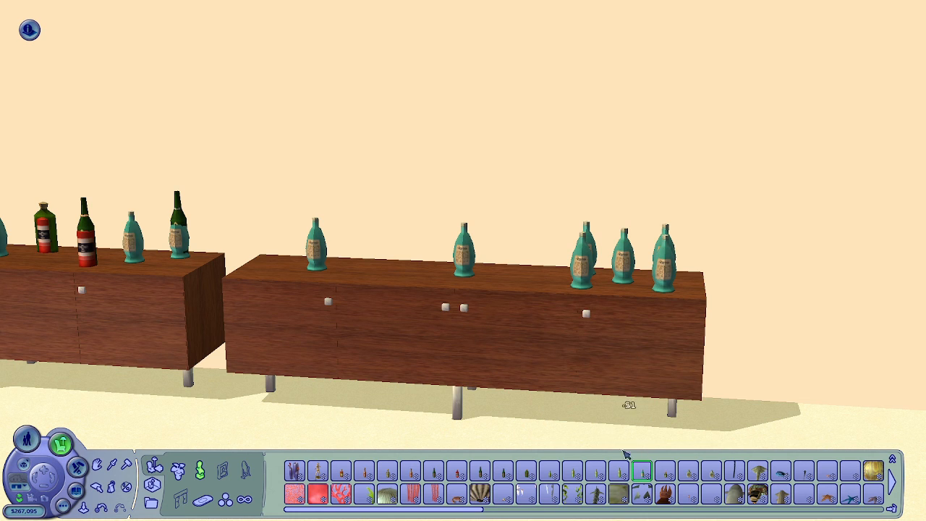
- Place four square grey-green bottles on the deco slots around the sideboard's middle teal bottle
left_click(711, 472)
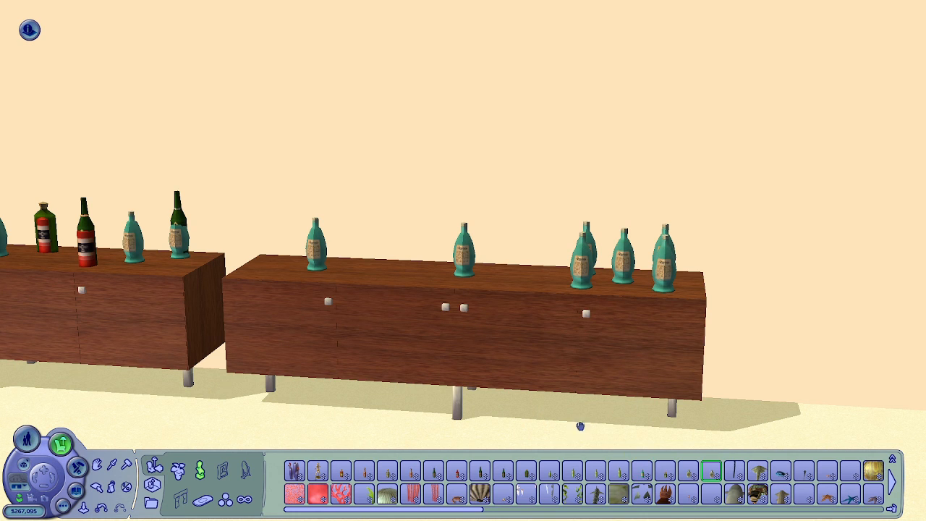
left_click(528, 411)
left_click(712, 471)
left_click(436, 383)
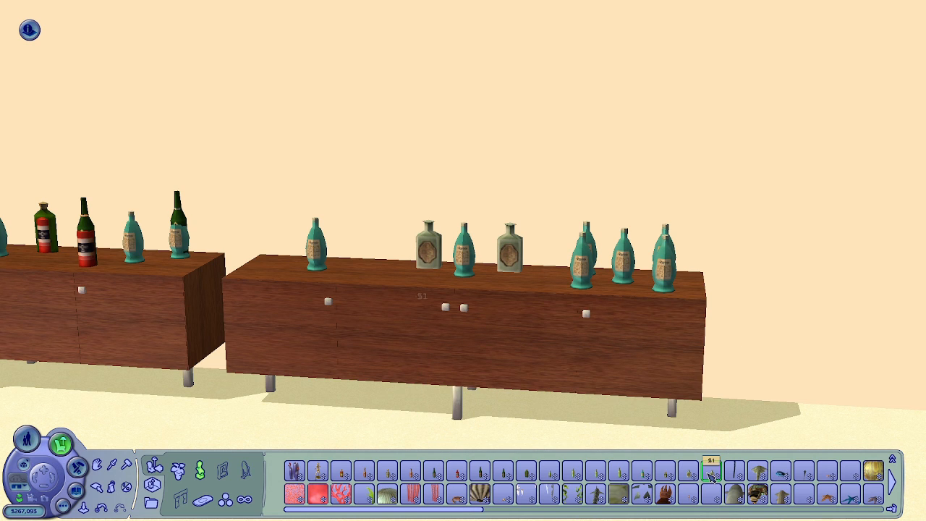
left_click(498, 402)
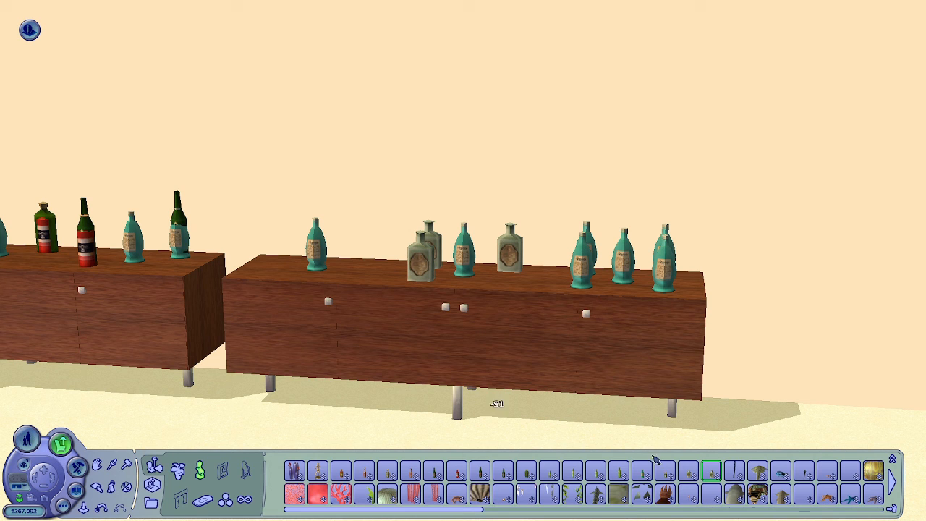
left_click(712, 472)
left_click(545, 396)
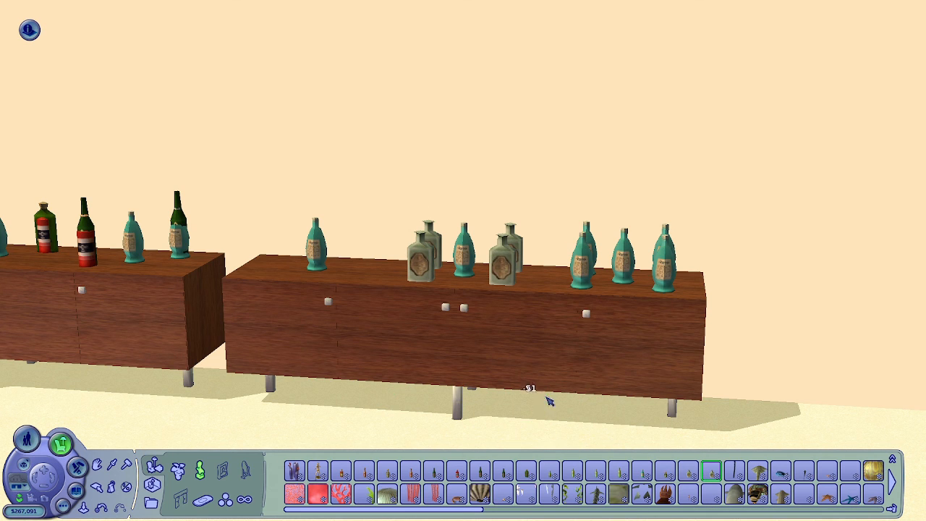
- Place four red bottles on the deco slots around the teal bottle at the sideboard's left end
left_click(457, 472)
left_click(374, 396)
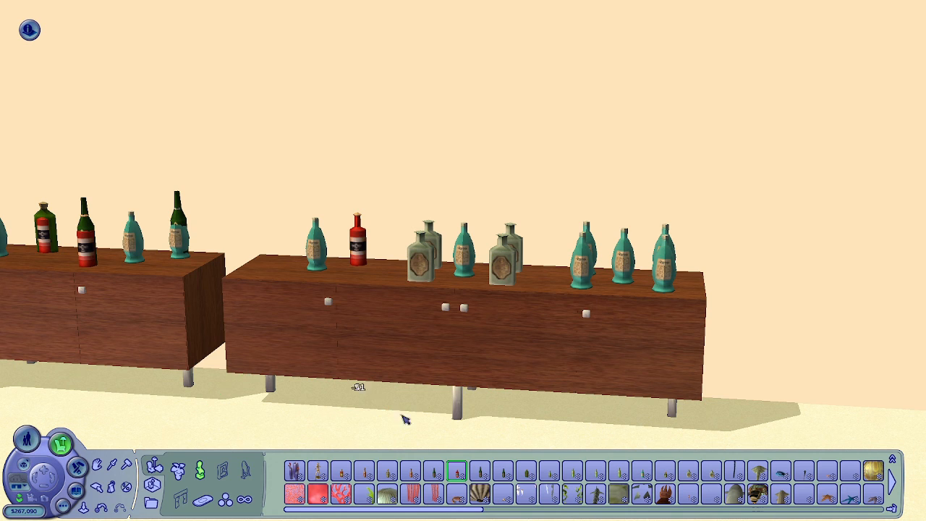
left_click(458, 472)
left_click(319, 400)
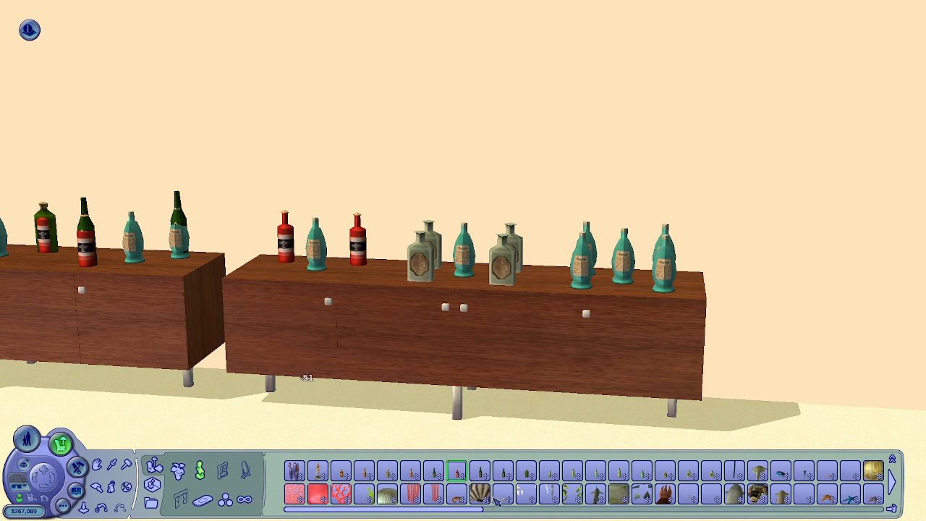
left_click(457, 472)
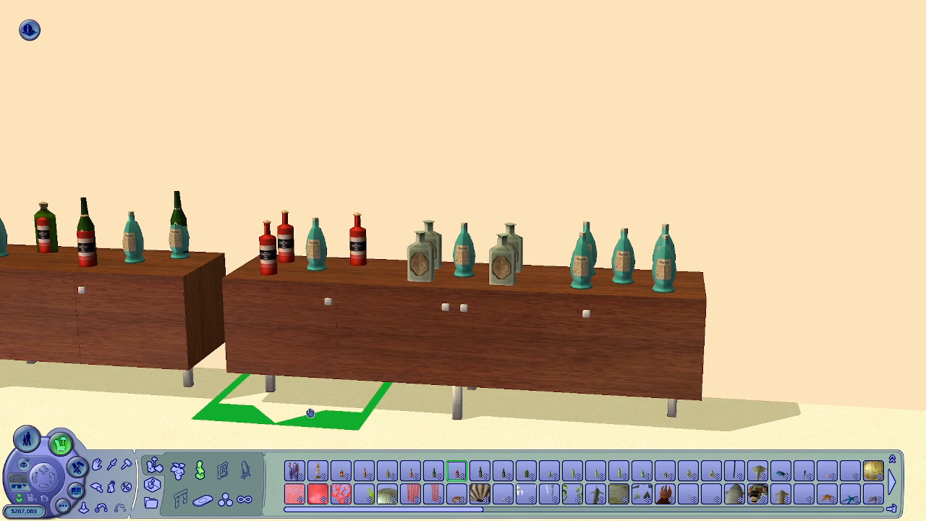
left_click(296, 403)
left_click(455, 478)
left_click(358, 390)
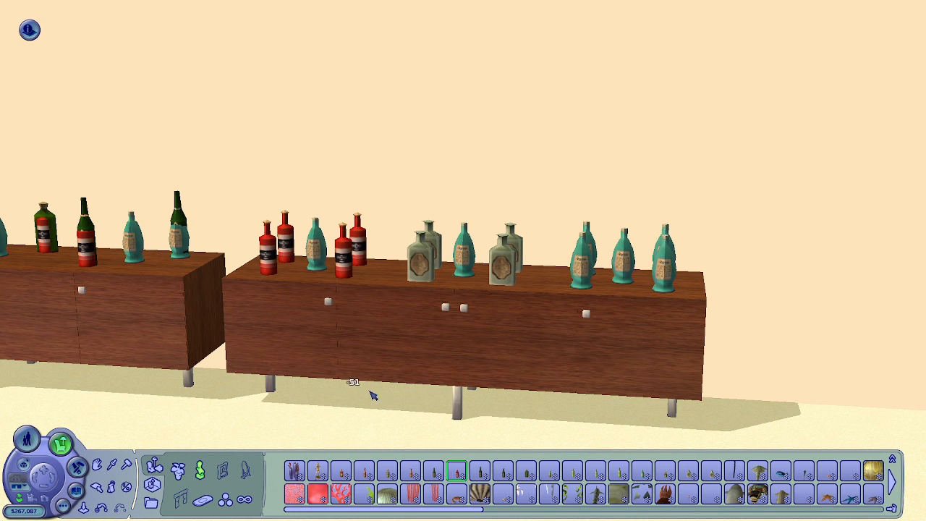
- Remove the old sideboard and its bottles from the lot and switch back to the hand tool
left_click(127, 463)
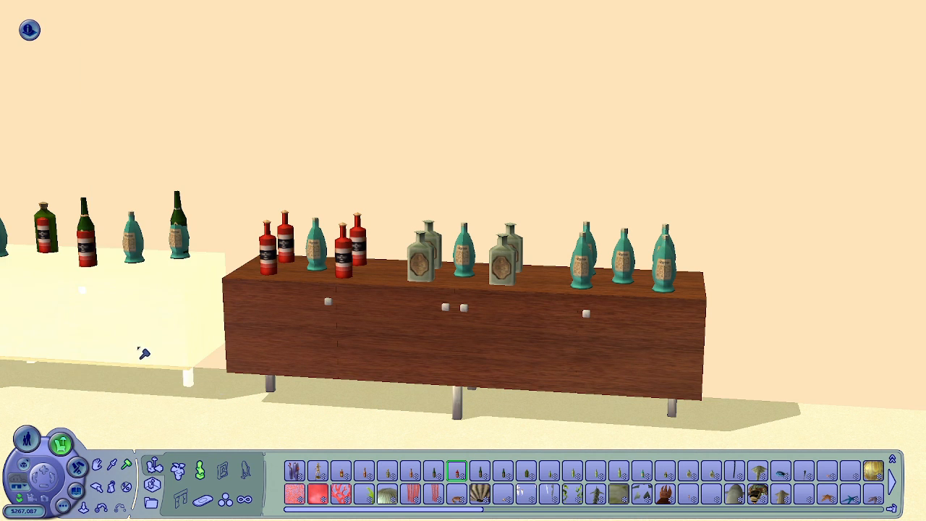
left_click(144, 354)
scroll(177, 396, "down", 1)
scroll(177, 397, "down", 2)
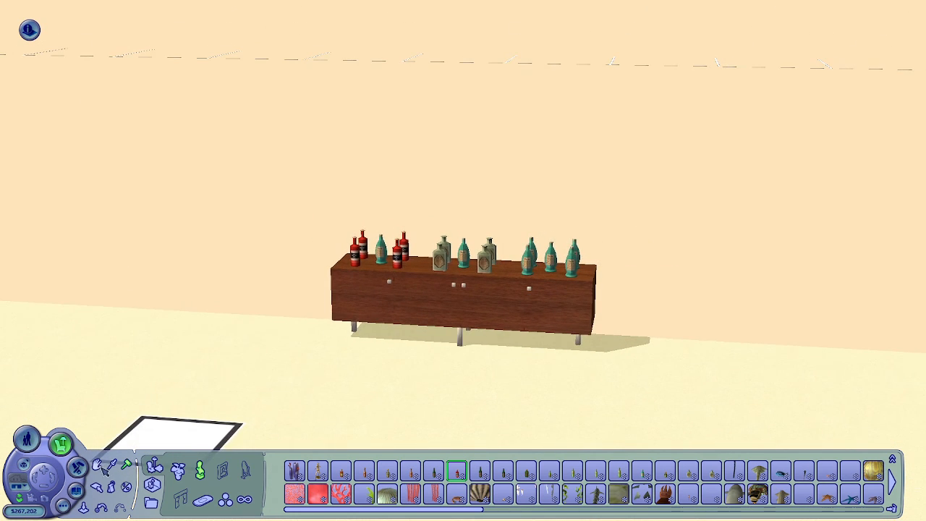
left_click(100, 463)
- Examine the spacing of the bottles on all the new sideboard's slots up close and from several camera angles
left_click_drag(483, 320, 313, 318)
scroll(313, 318, "up", 3)
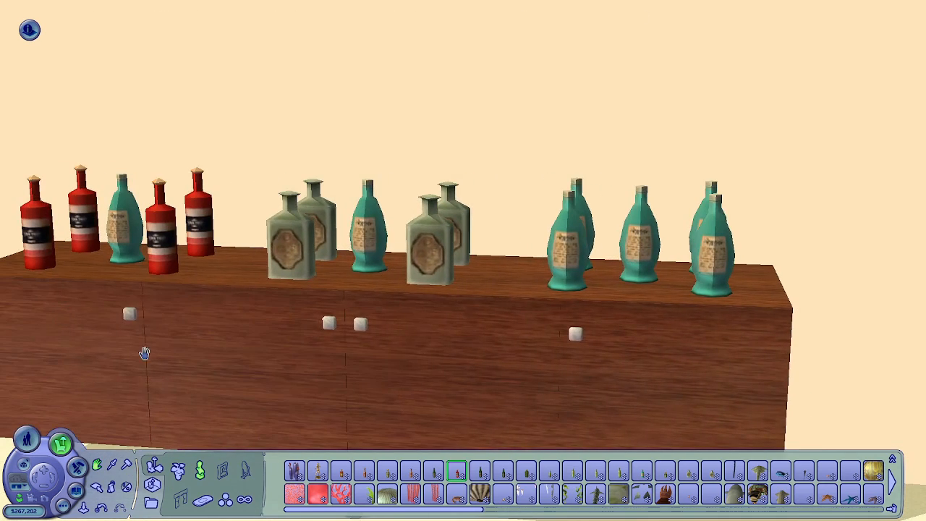
scroll(144, 353, "down", 2)
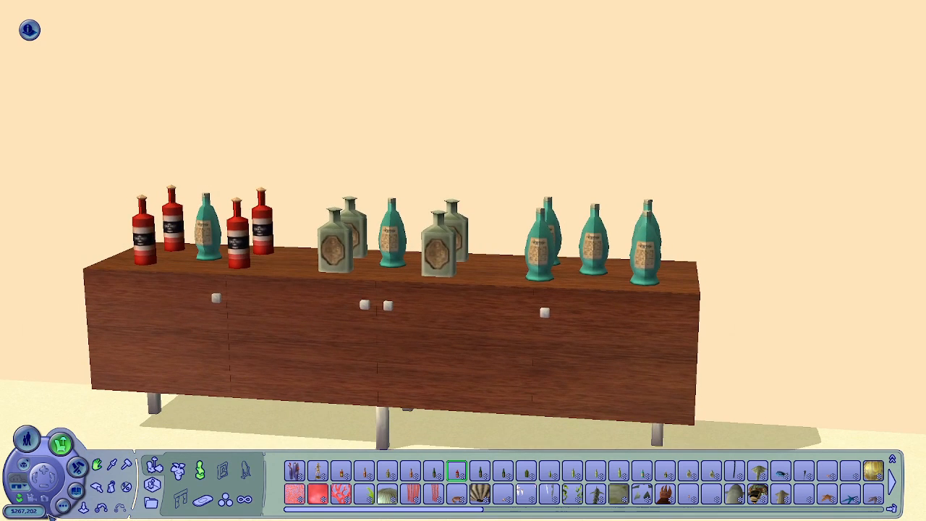
left_click(63, 506)
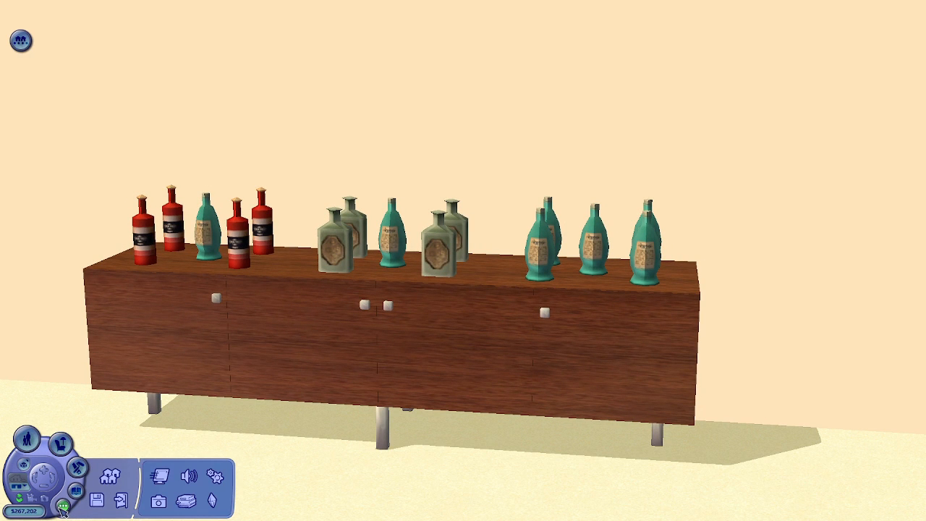
key("Tab")
key("a")
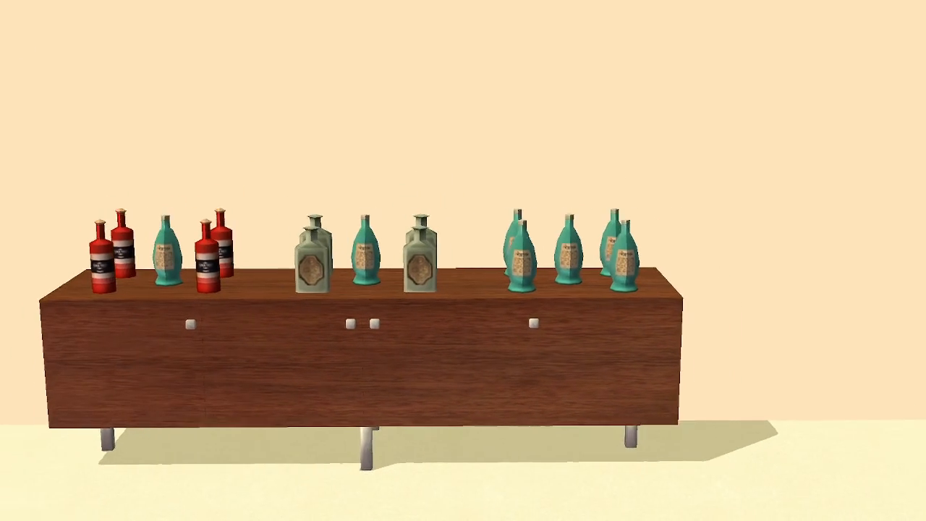
key("q")
key("a")
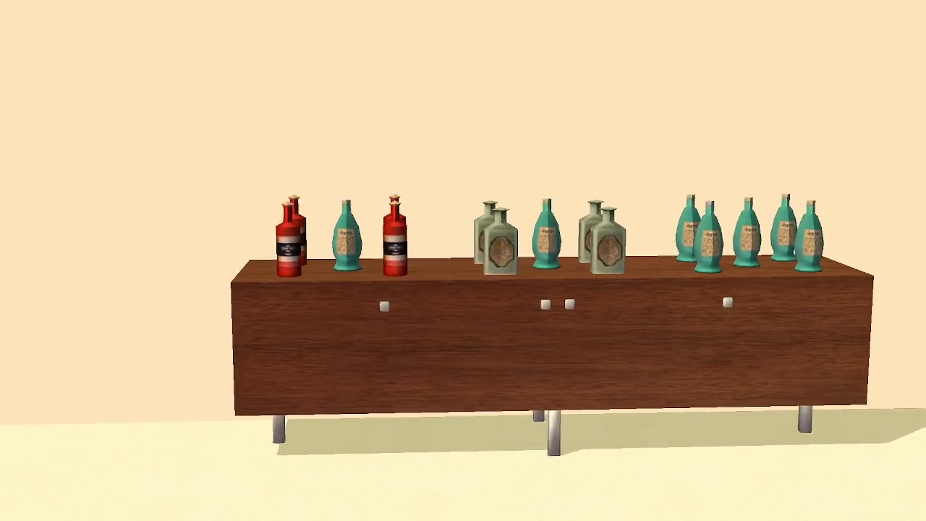
key("w")
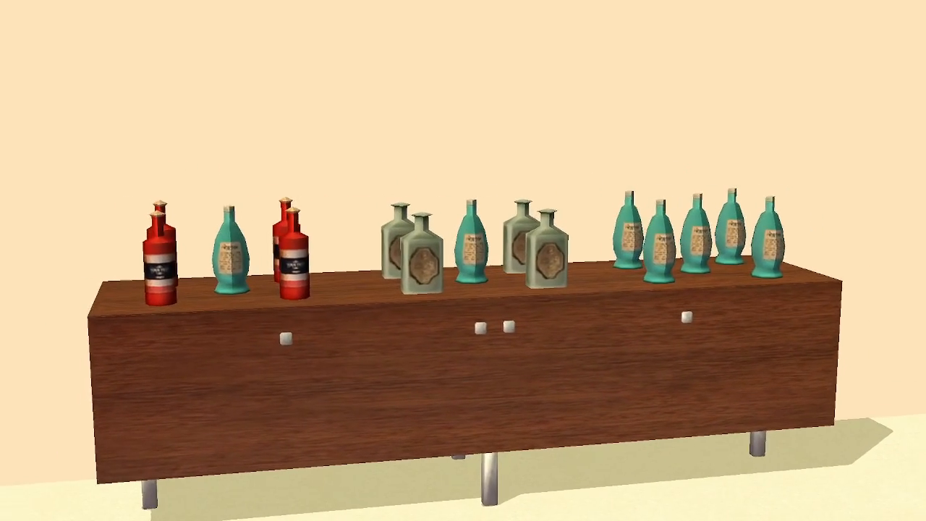
key("a")
key("s")
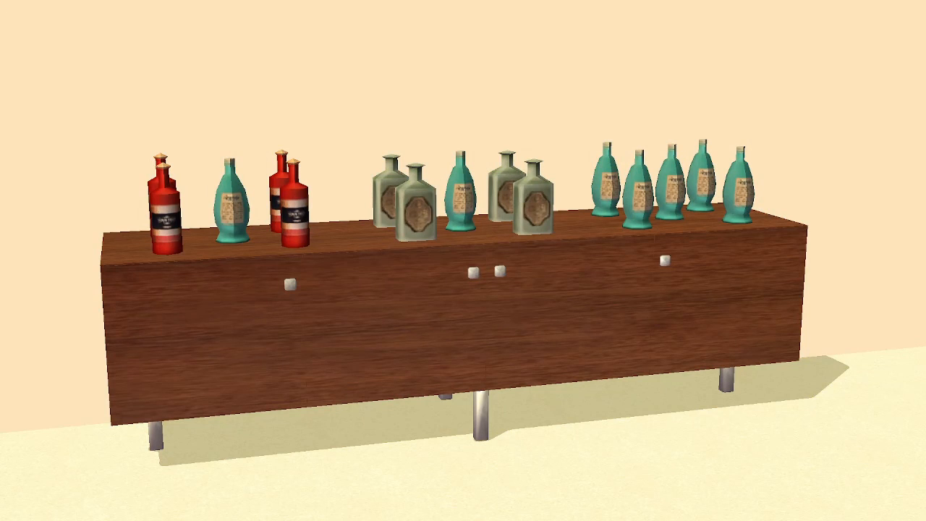
- Leave the free camera view and quit The Sims 2
key("Tab")
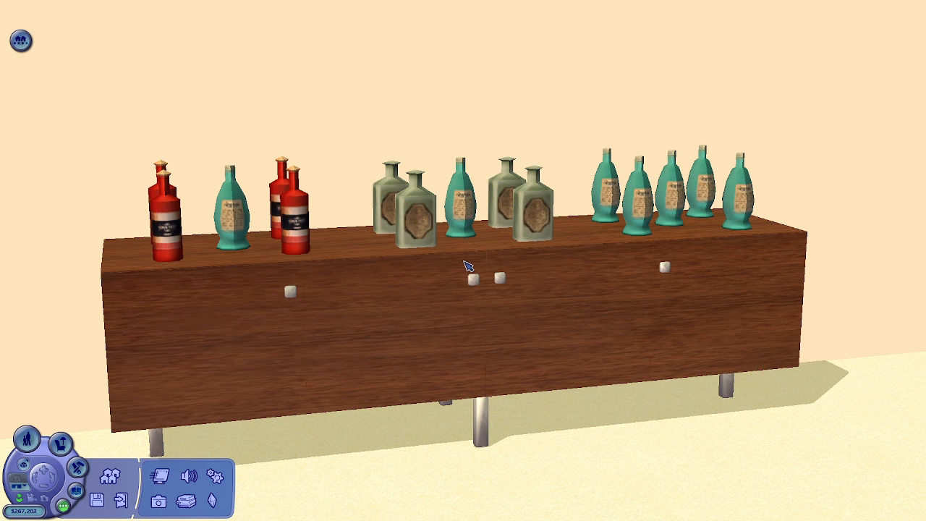
left_click(121, 500)
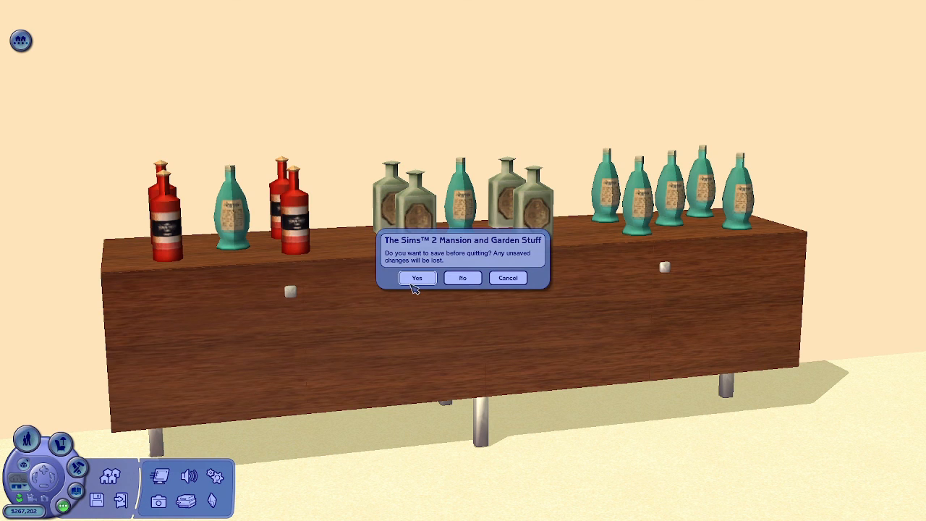